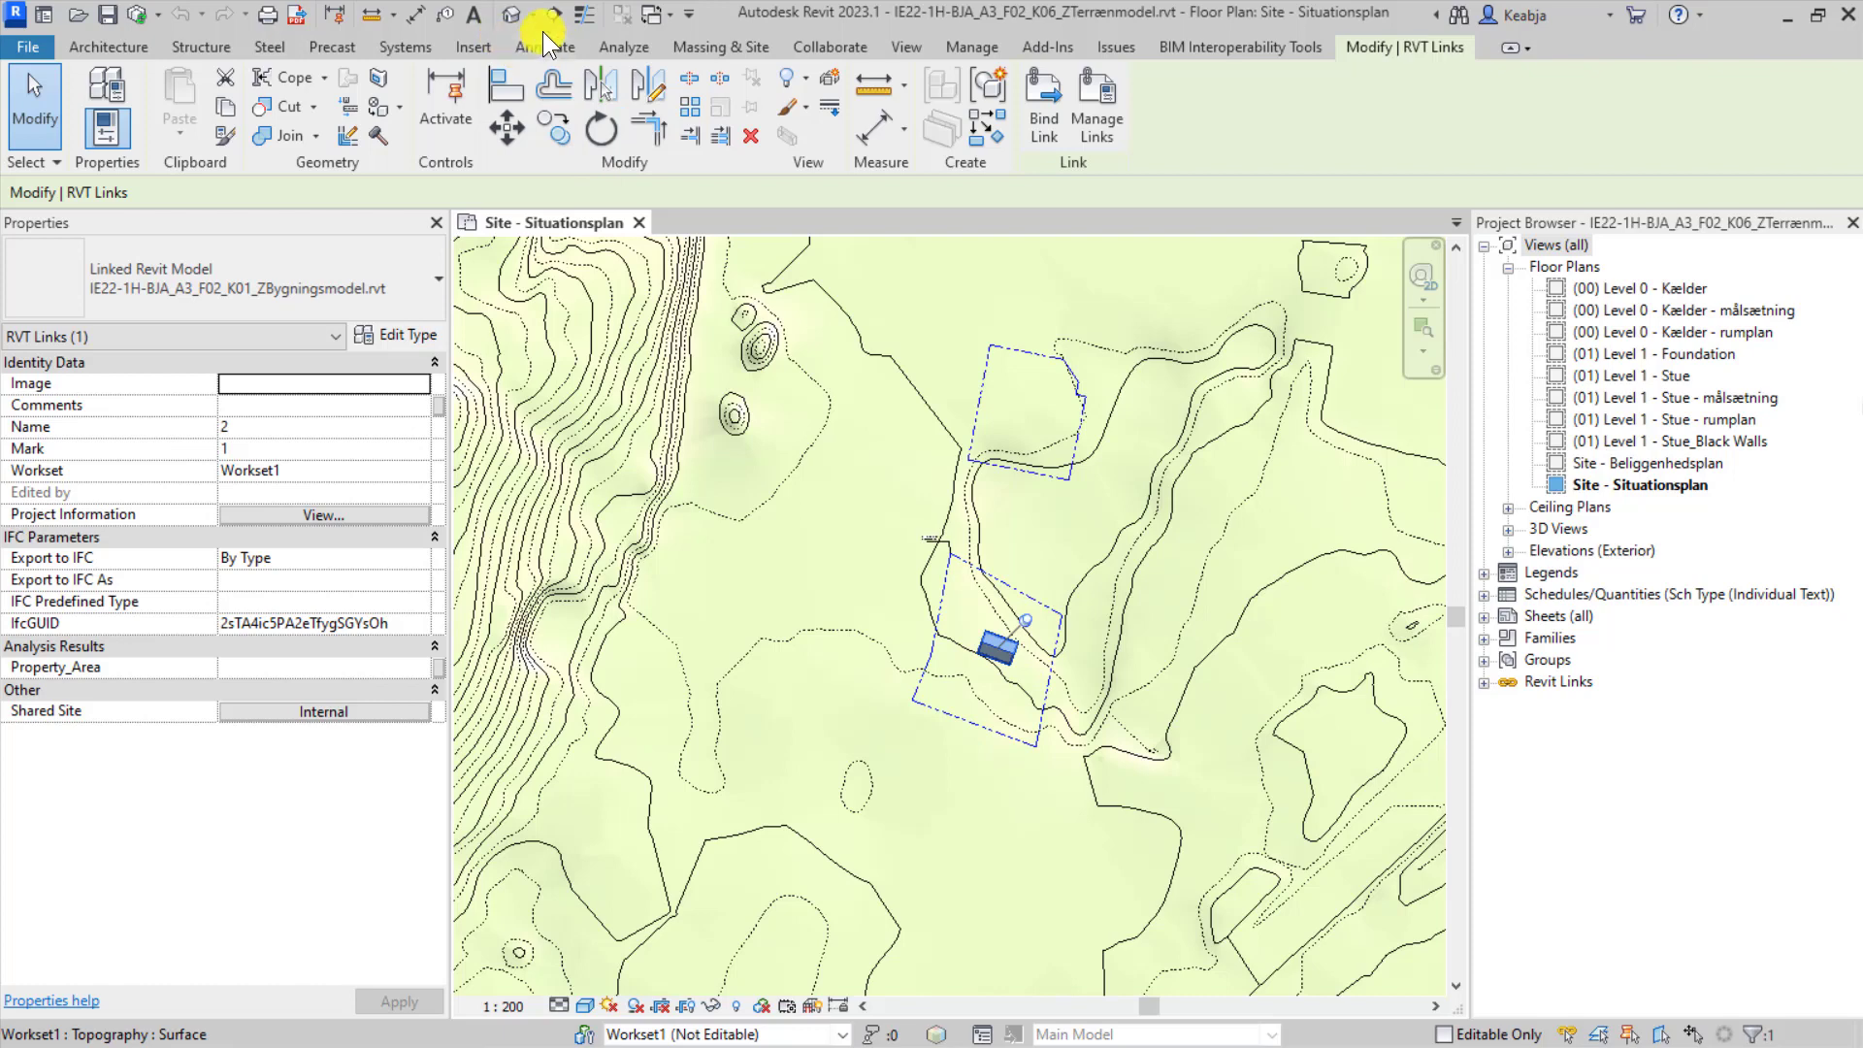
Open the default 3D view of the terrain model and enable its section box.
click(514, 18)
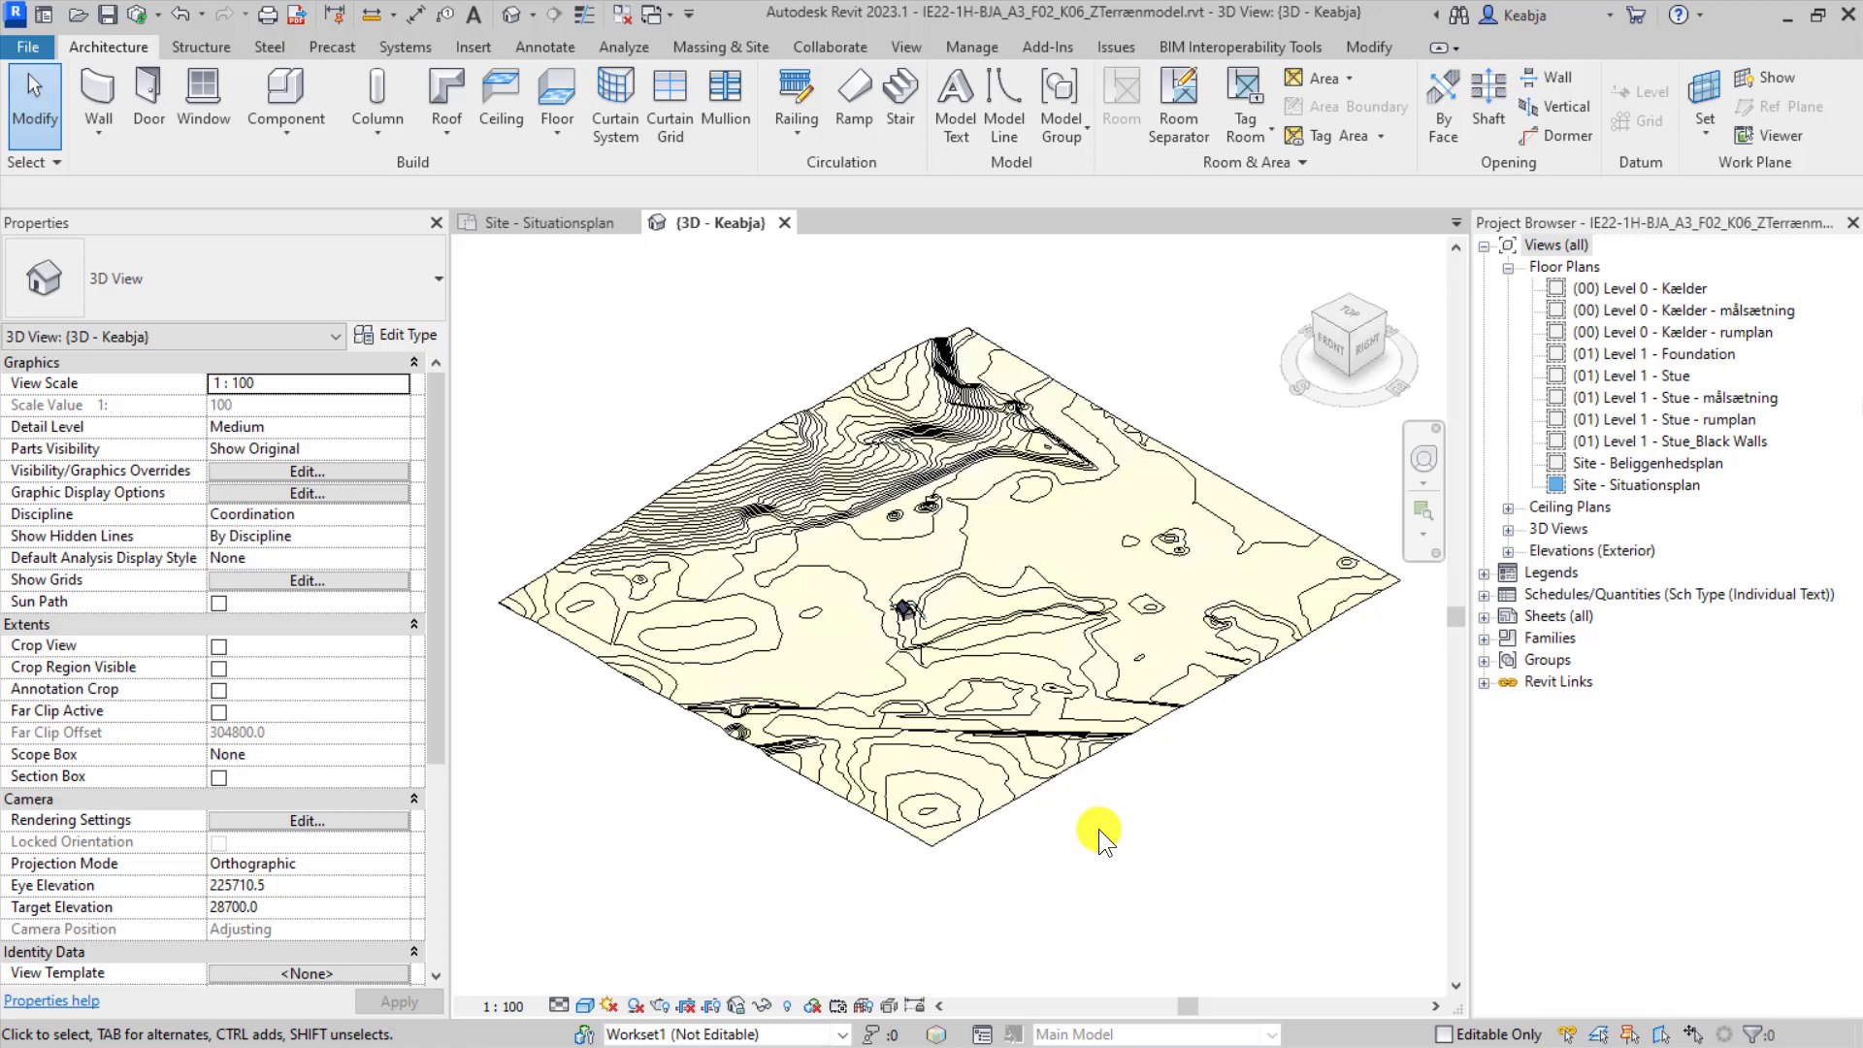
click(218, 778)
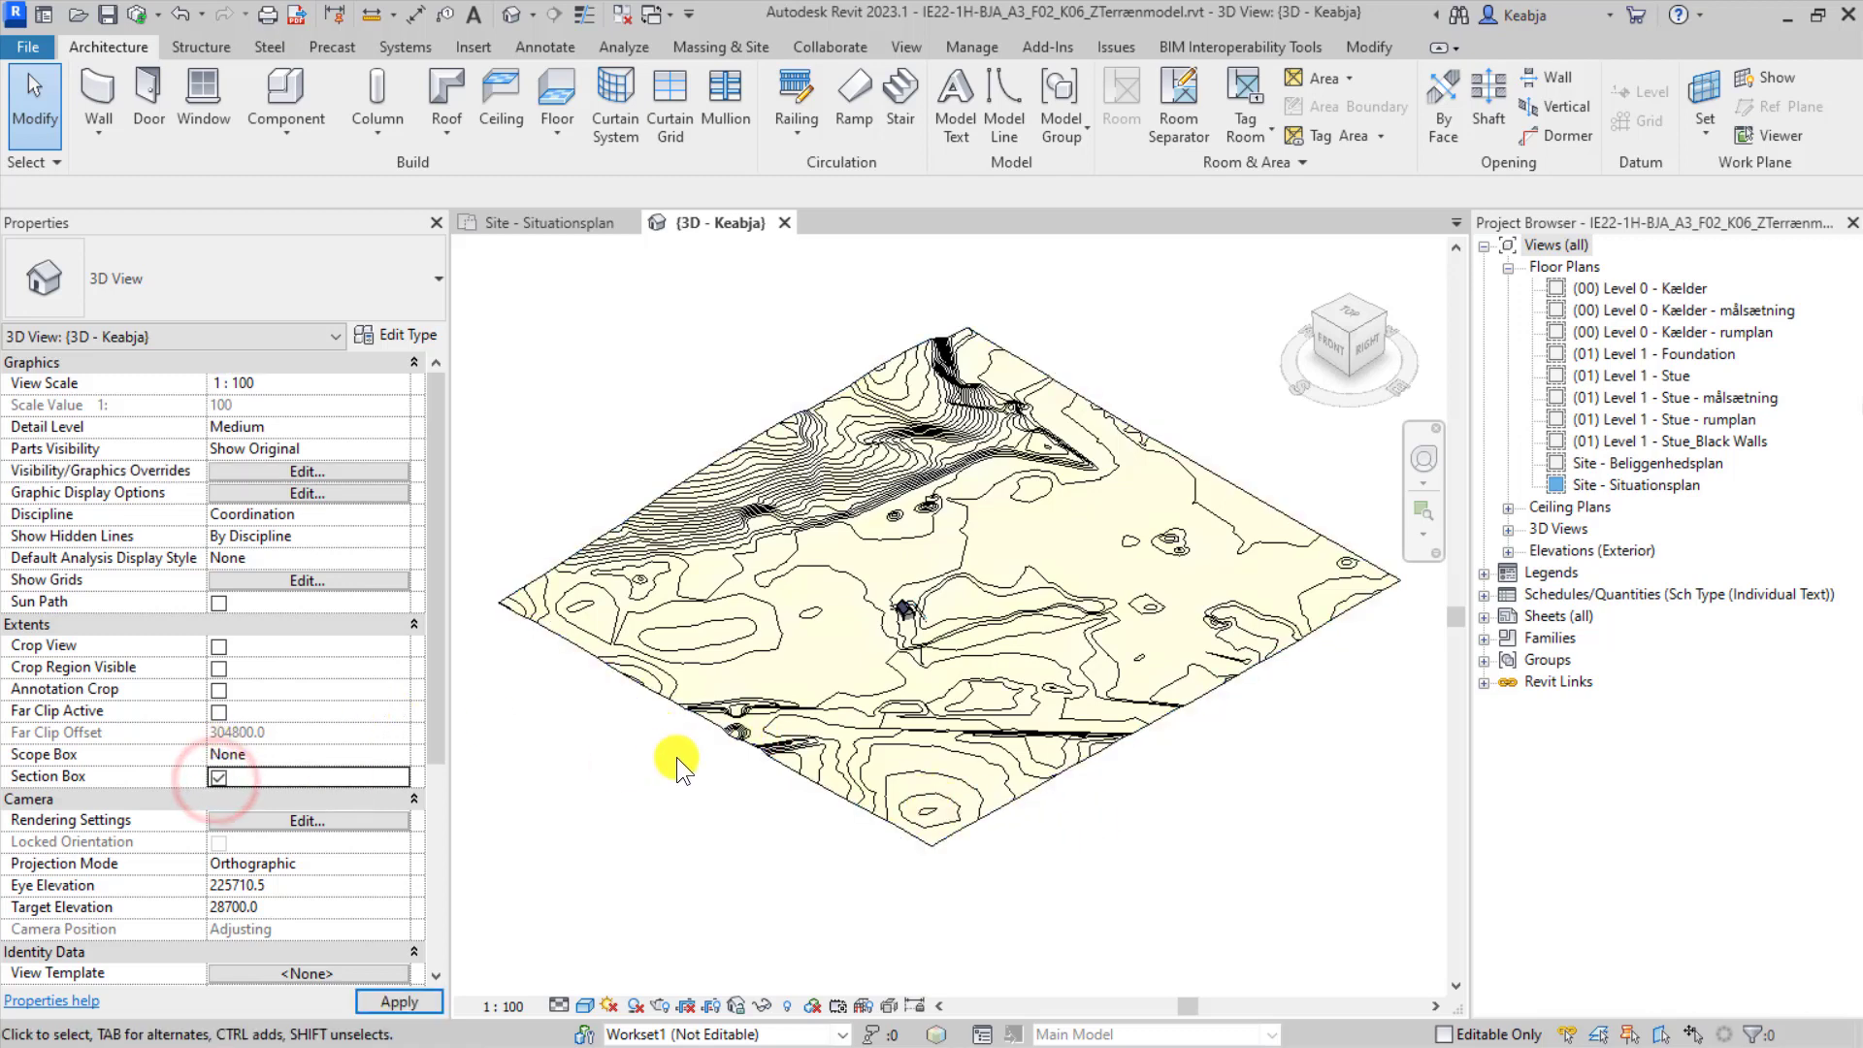
scroll(761, 789, down, 2)
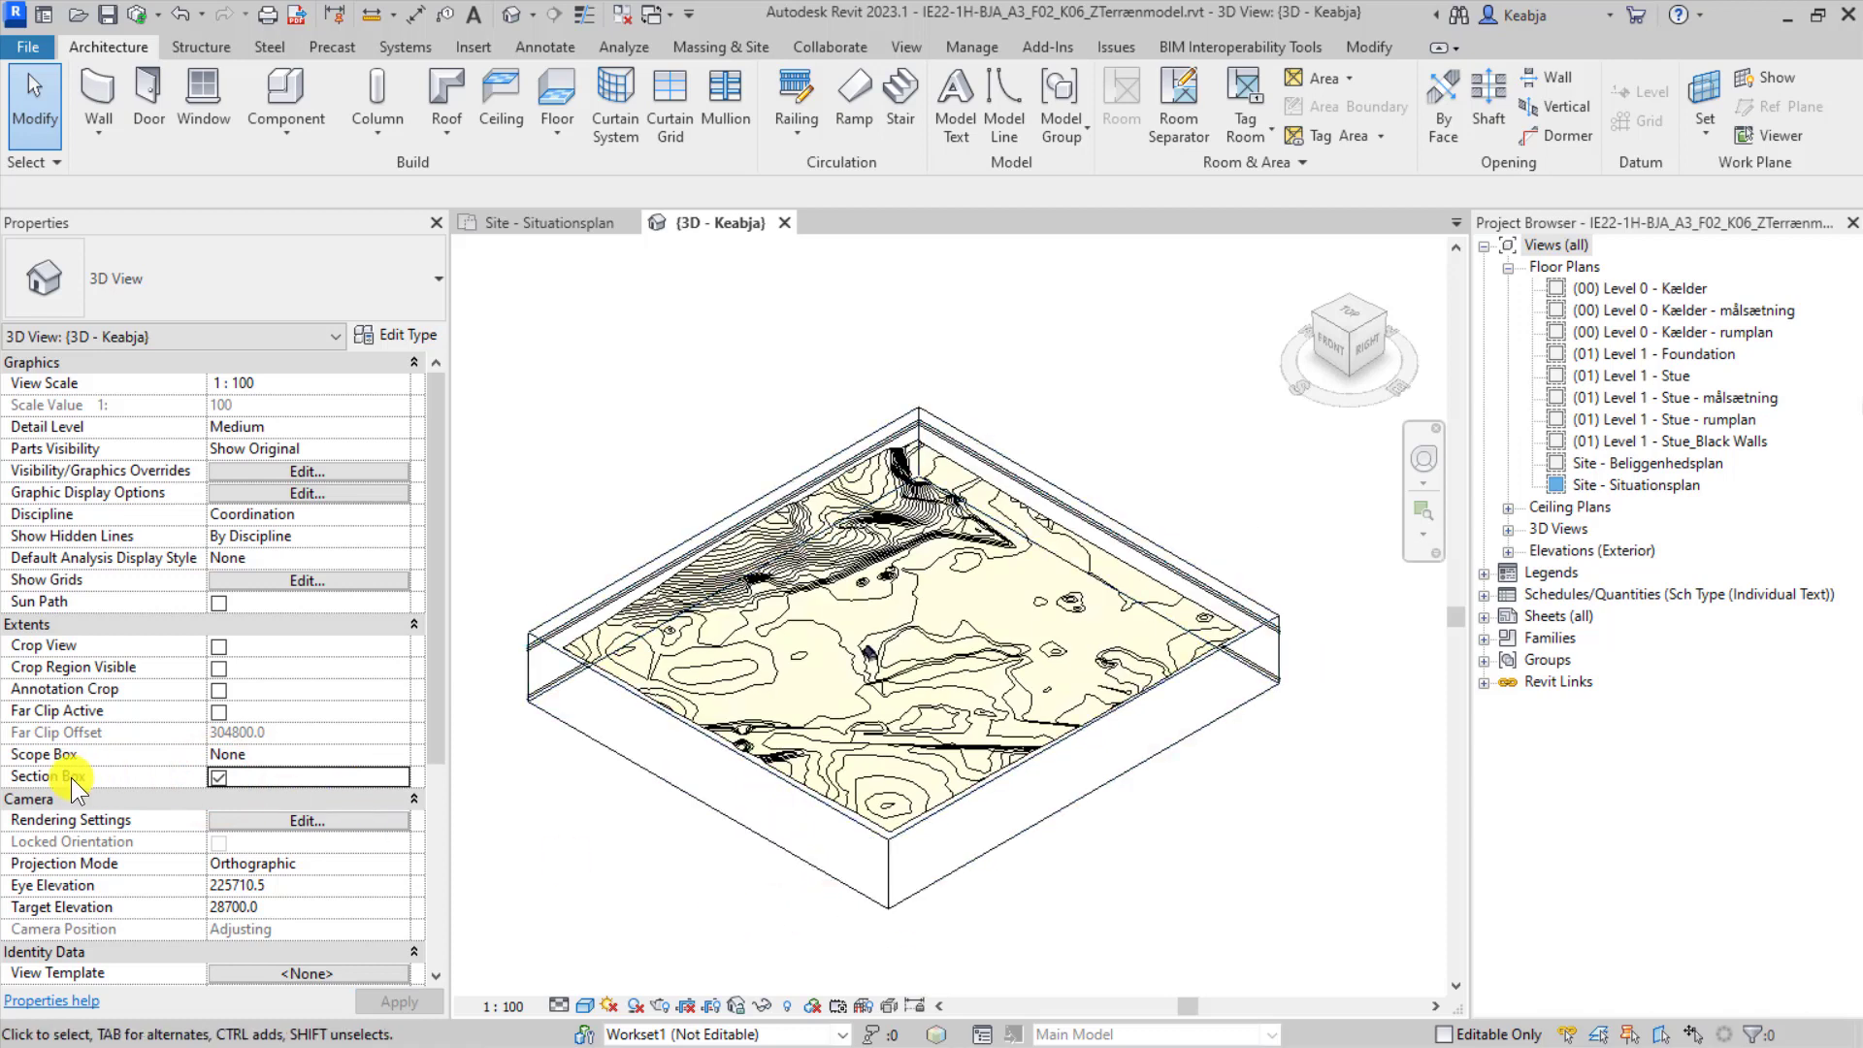
Shrink the section box inward on all four sides to a small block of terrain around the building.
click(906, 895)
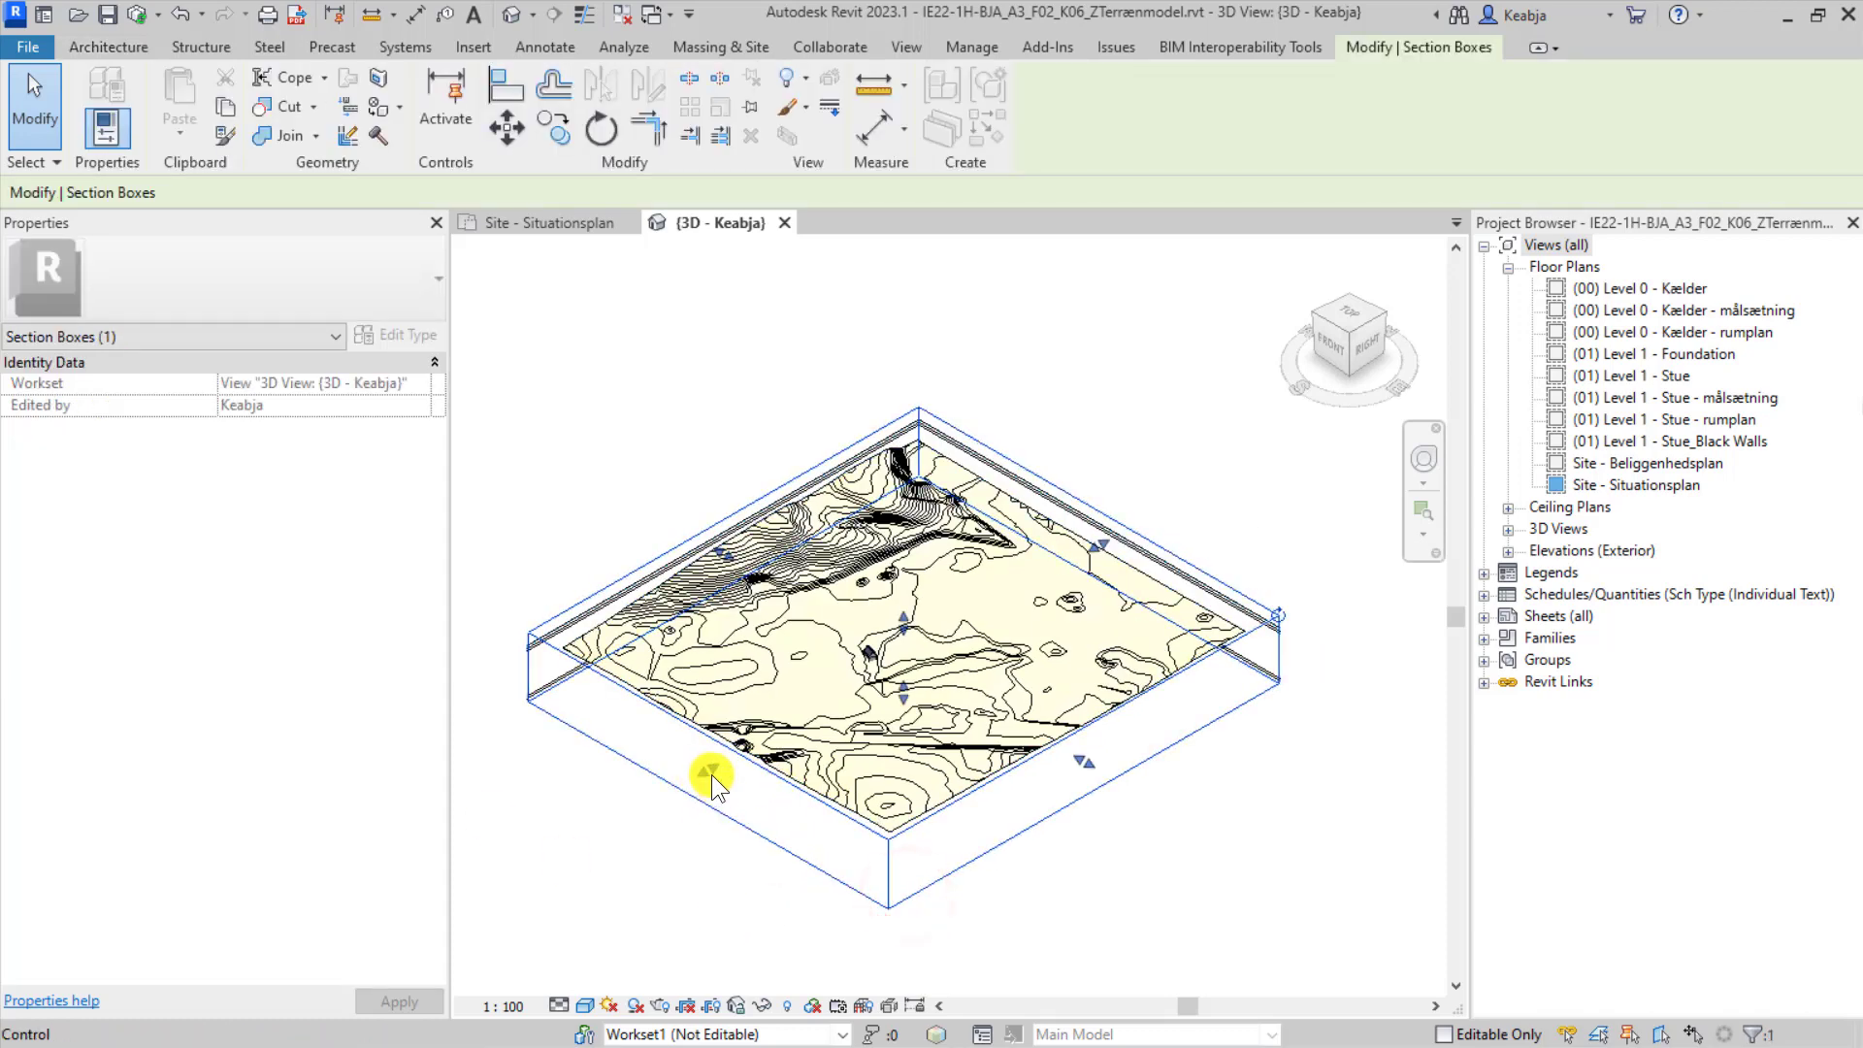
drag(710, 774, 844, 691)
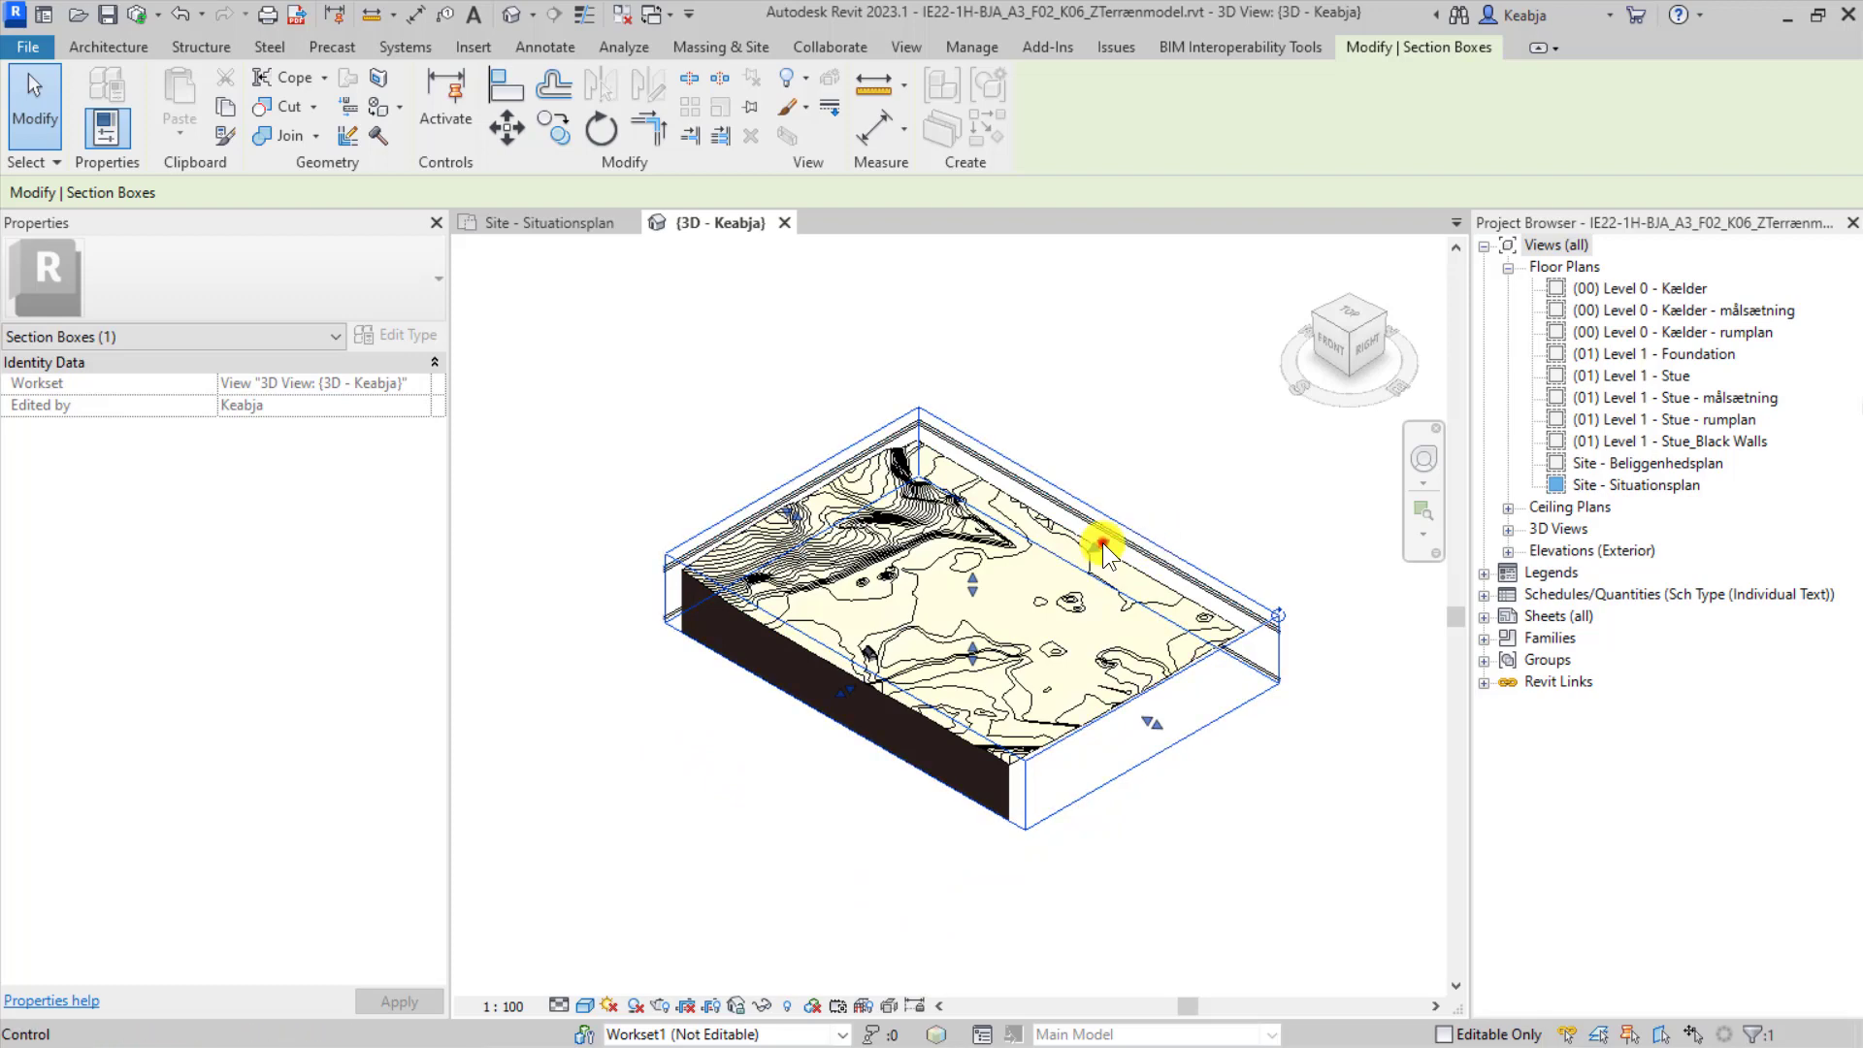
drag(1102, 543, 894, 633)
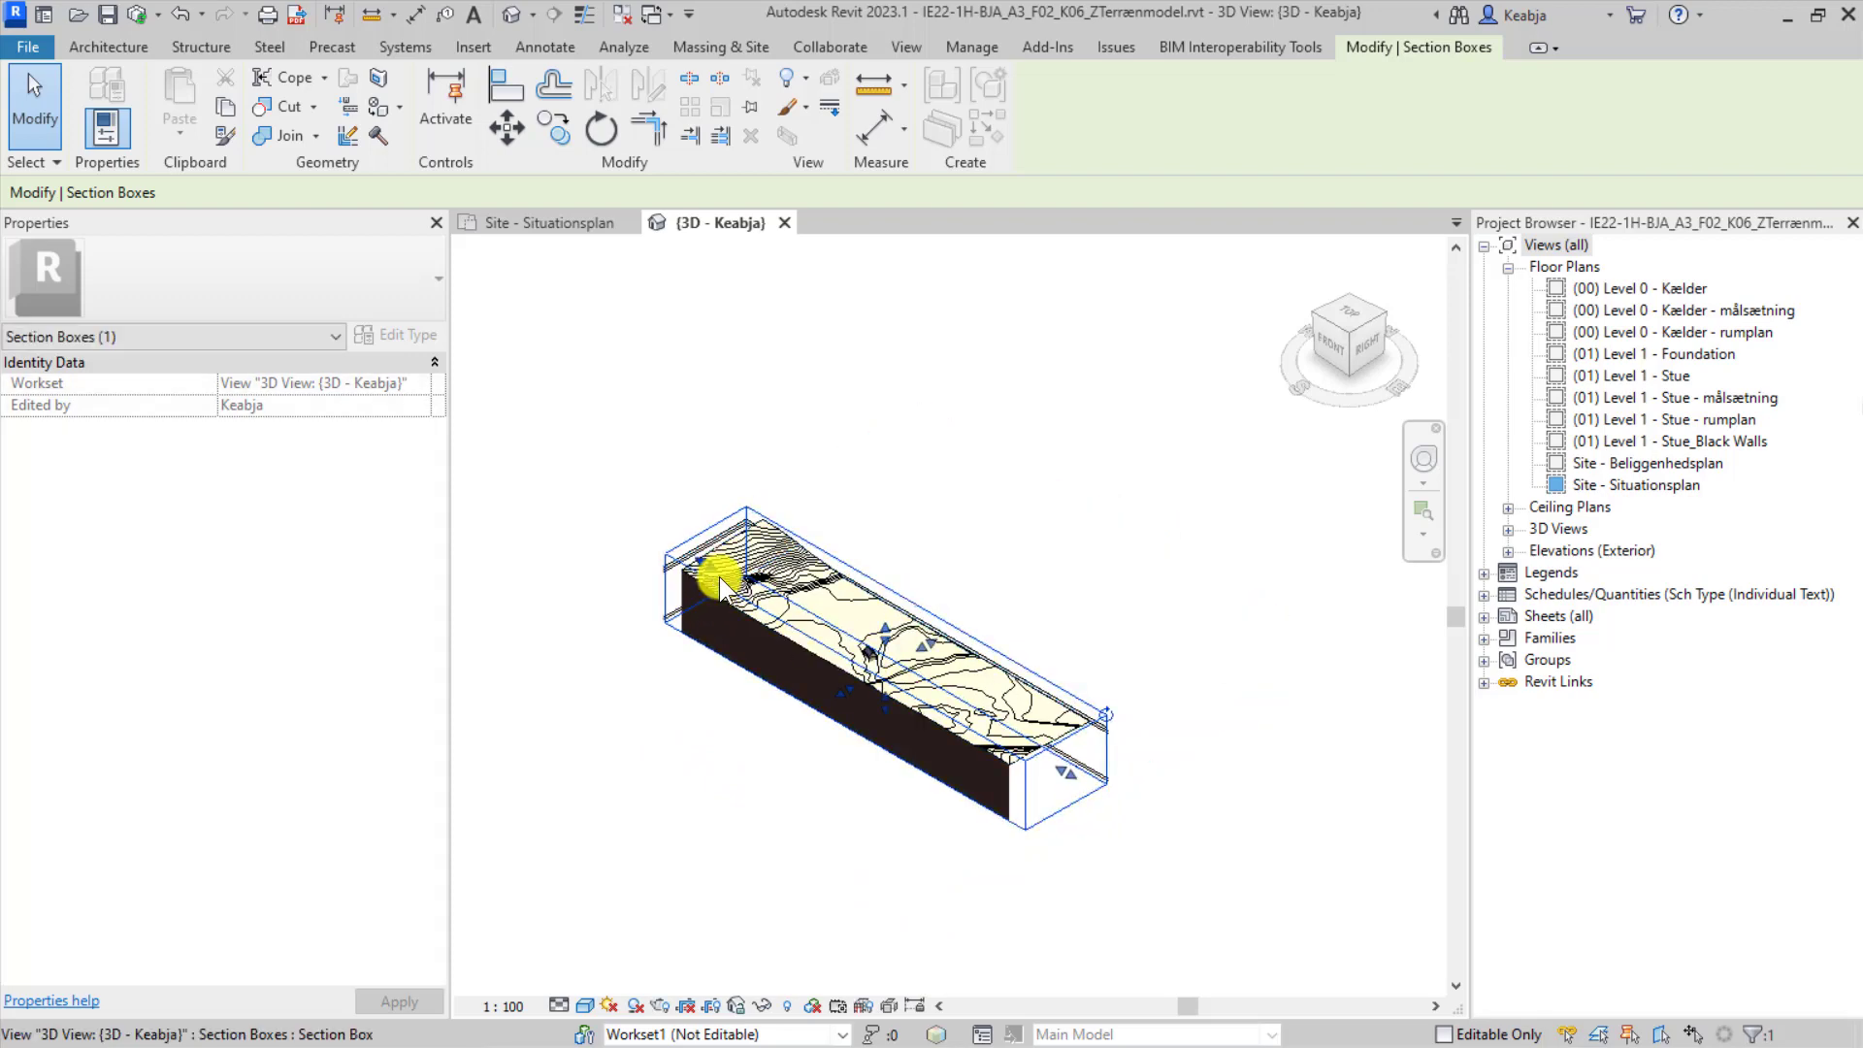
drag(716, 576, 832, 631)
drag(1082, 762, 888, 638)
click(1011, 722)
scroll(871, 685, up, 6)
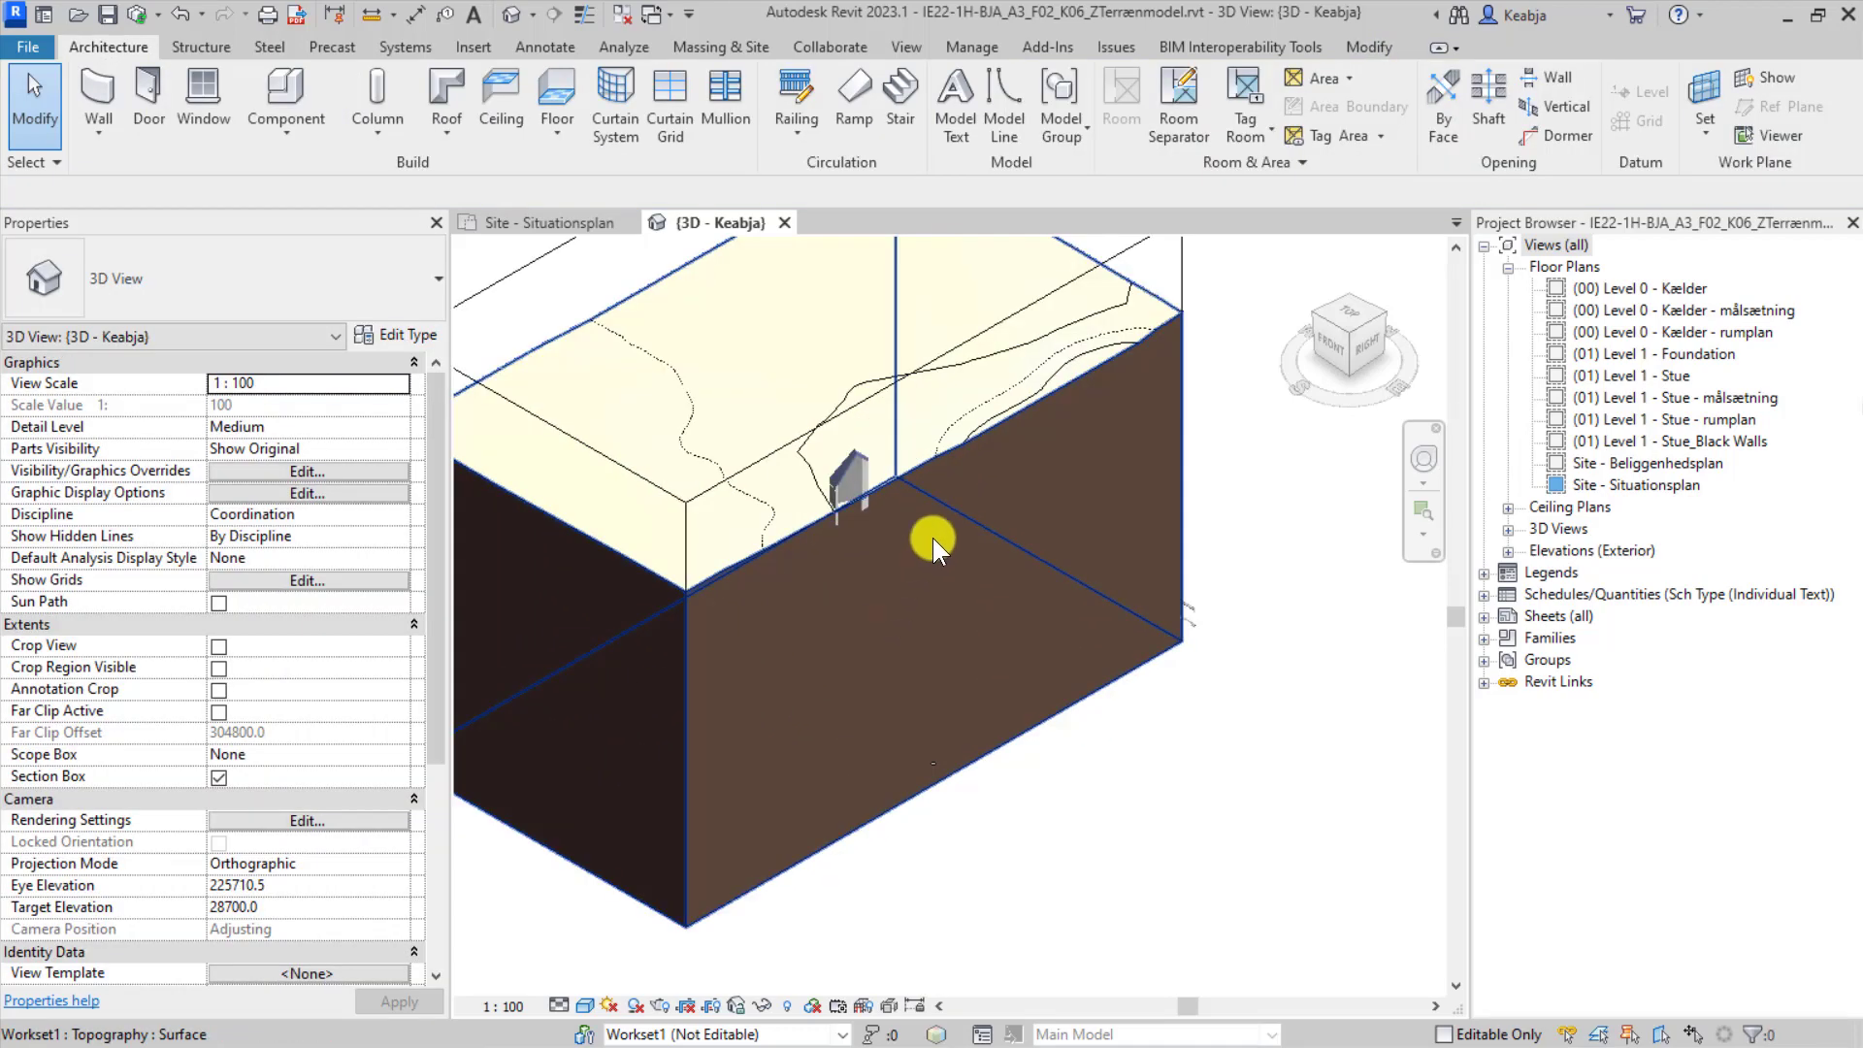
Refit the section box sides to enclose the whole building, and raise the box's underside closer to the terrain surface.
scroll(978, 661, down, 3)
click(982, 468)
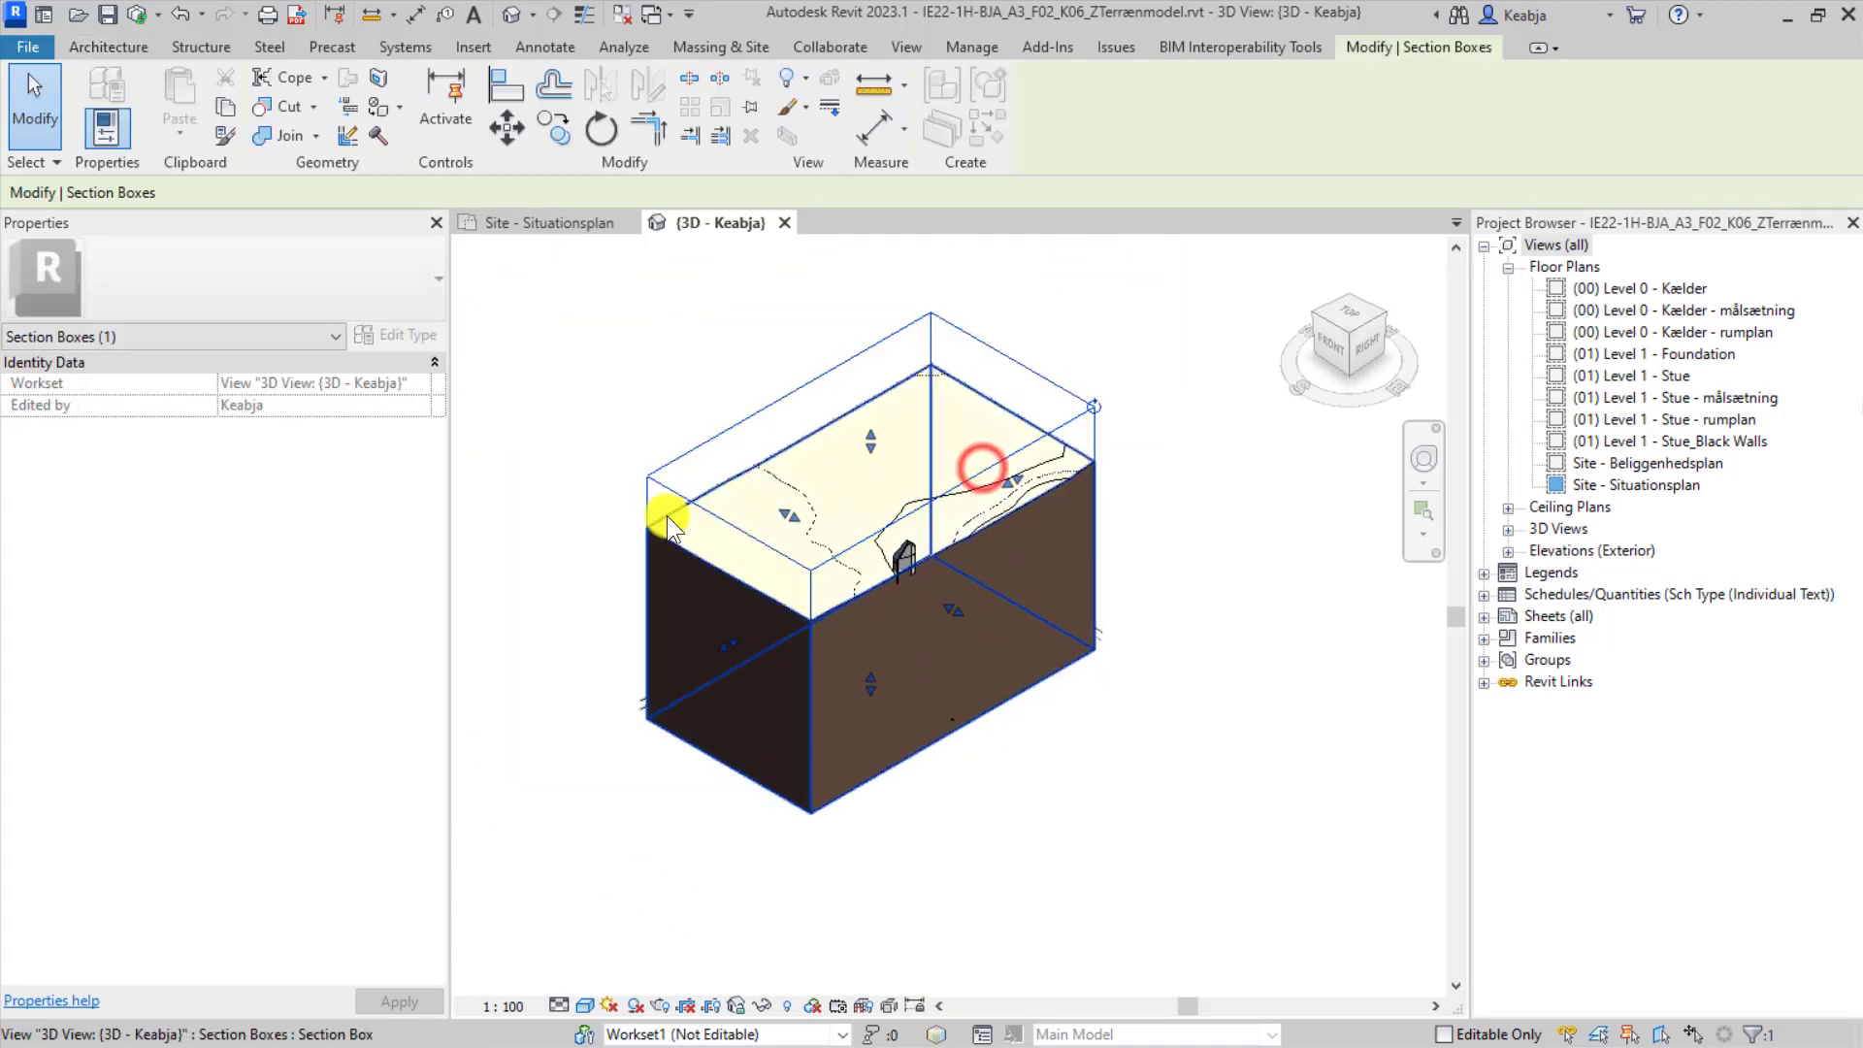
click(543, 543)
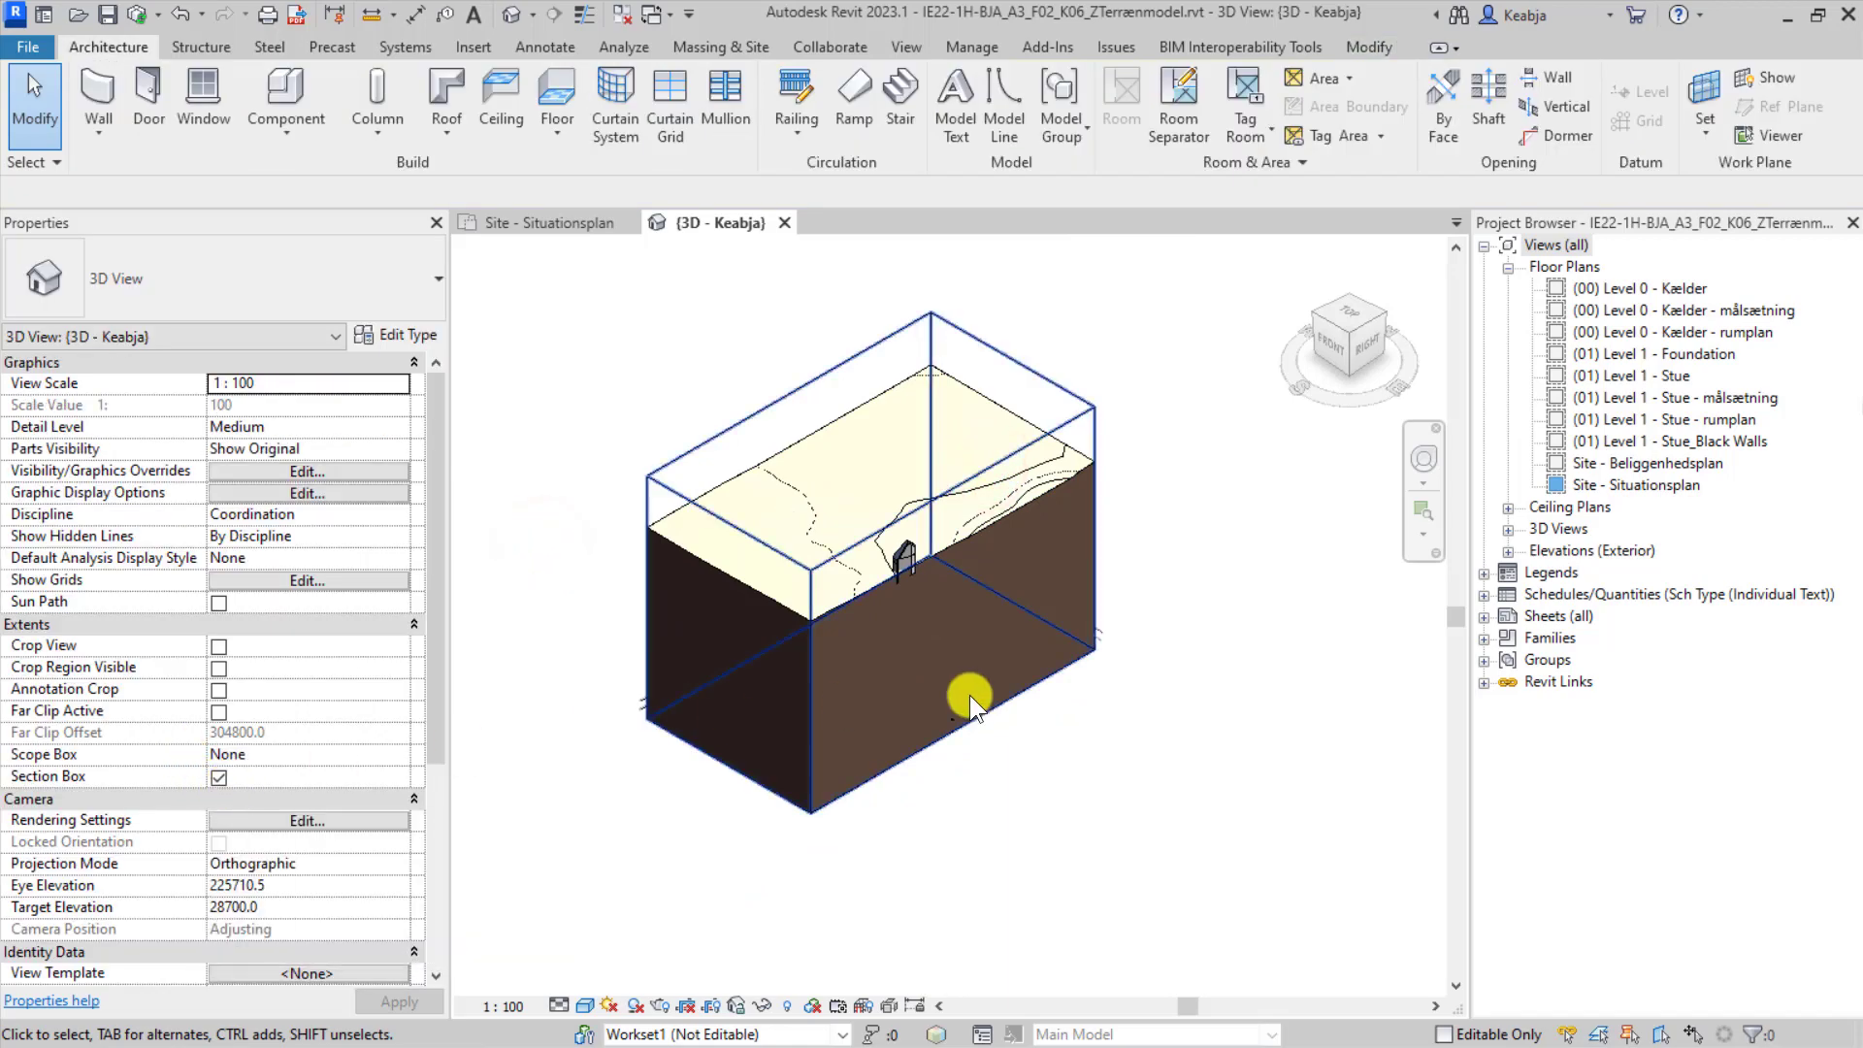
click(987, 466)
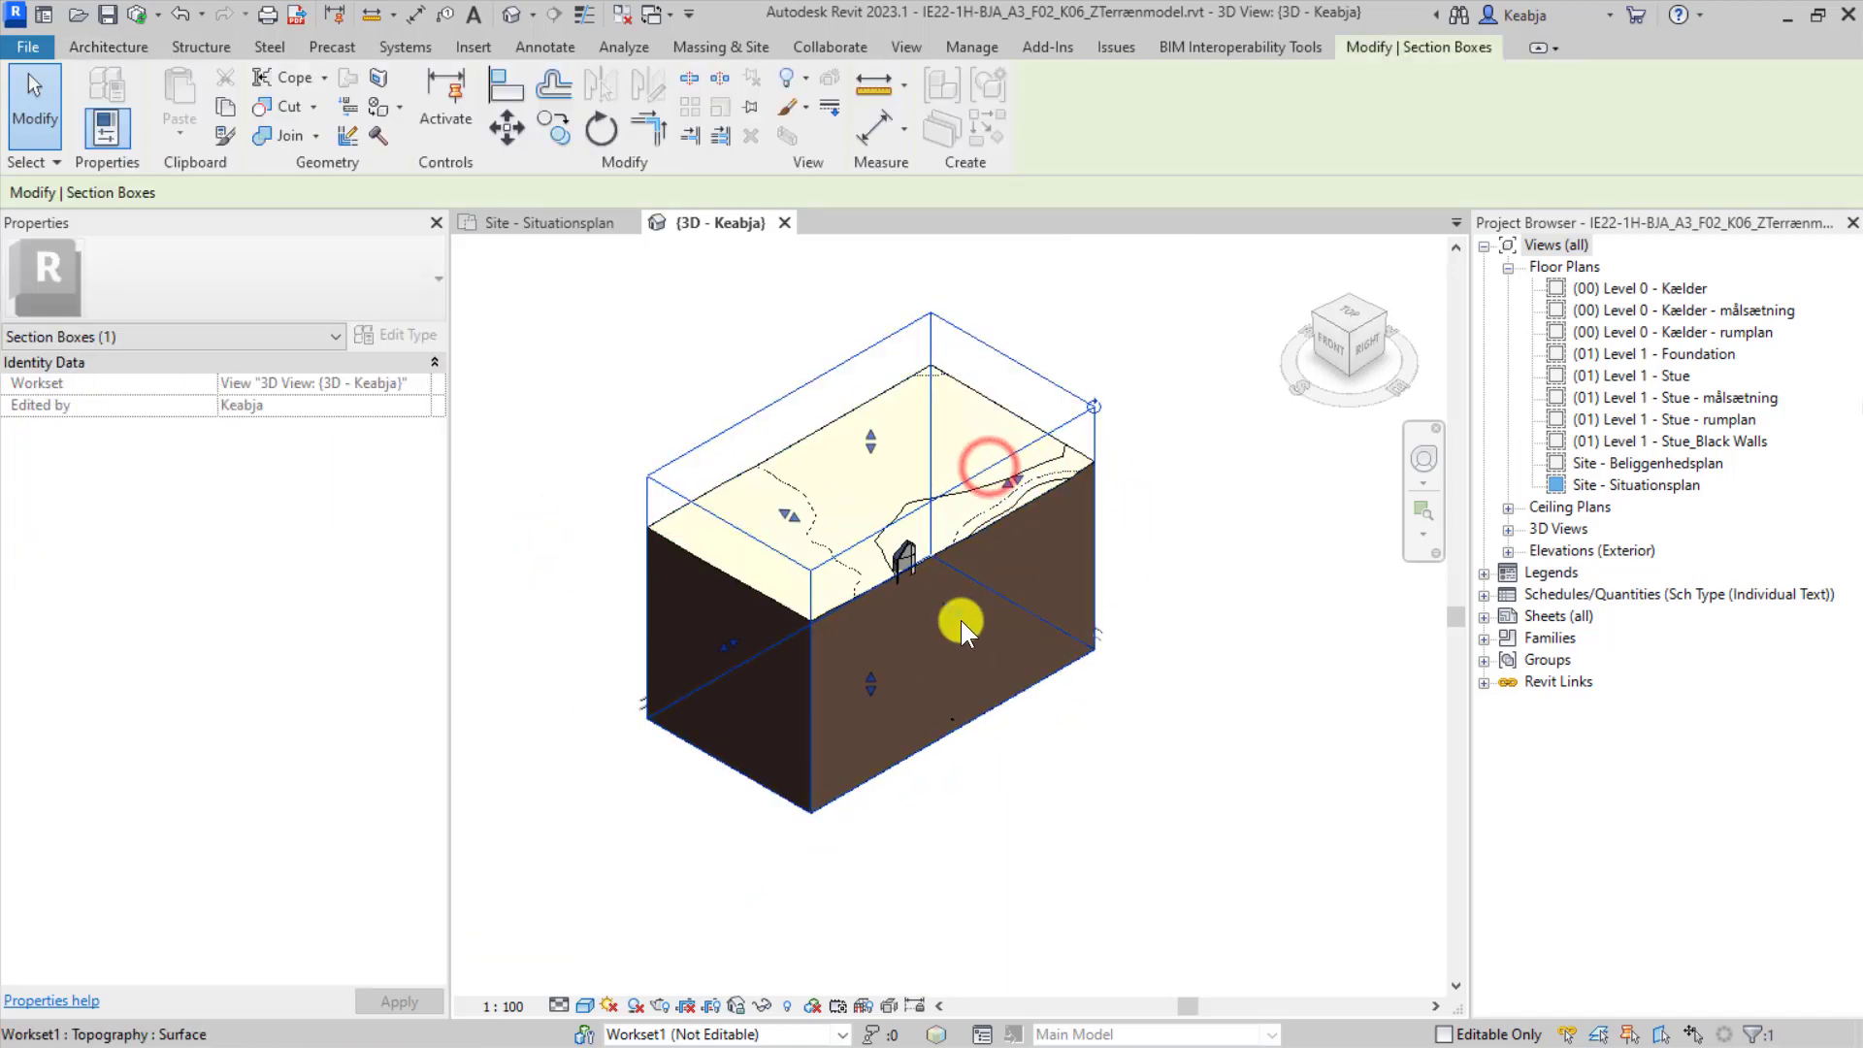
drag(958, 615, 1033, 663)
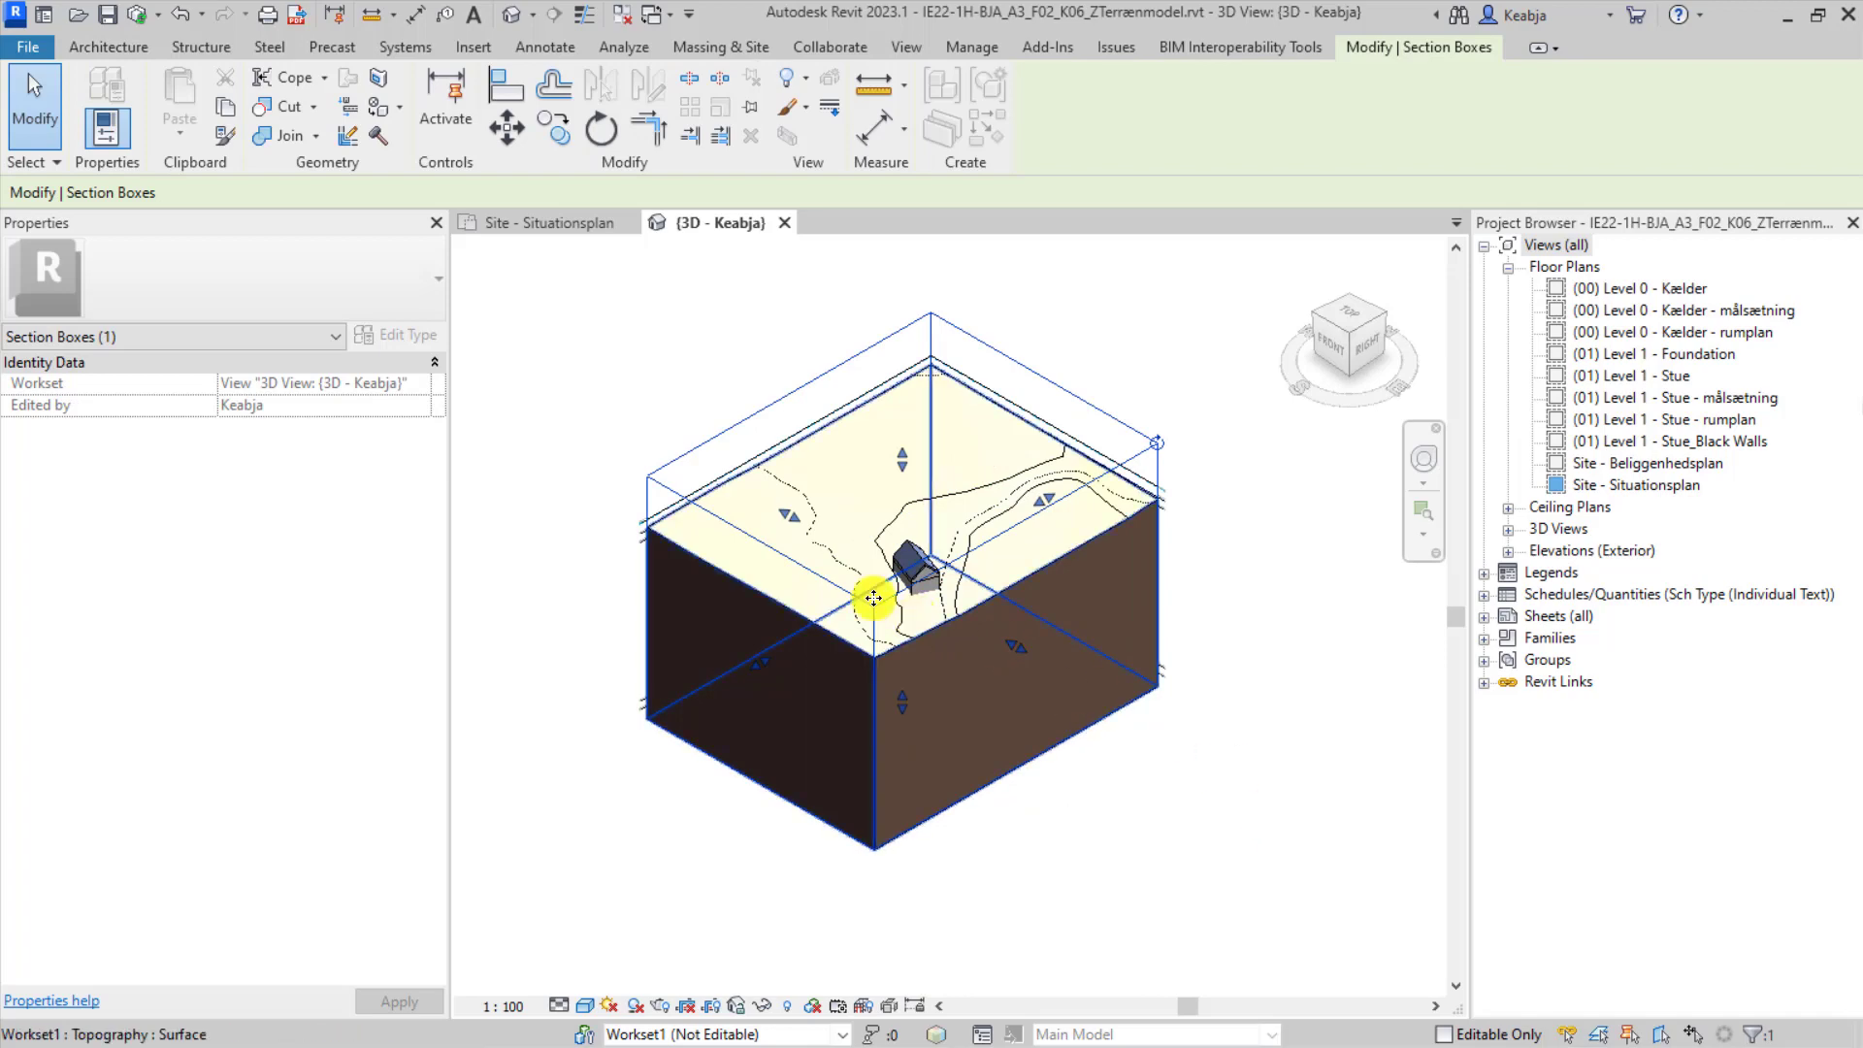
drag(782, 522, 856, 565)
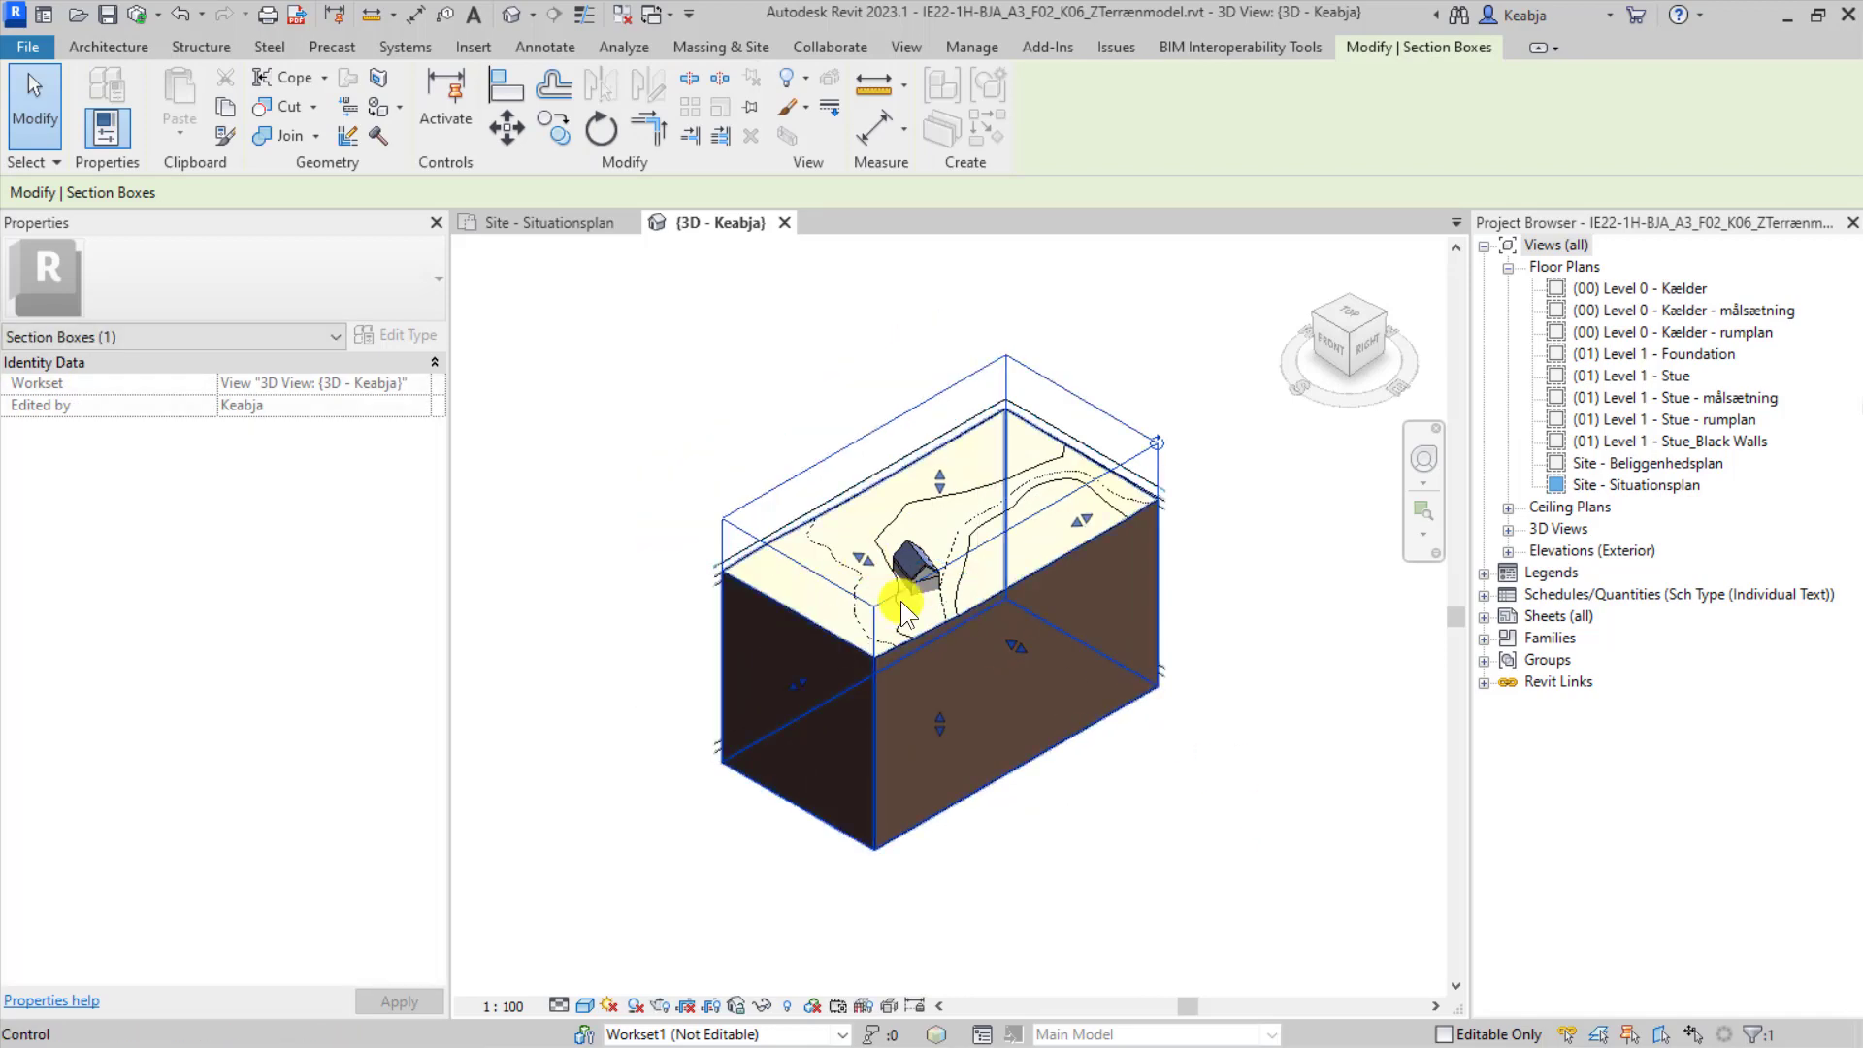
drag(941, 730, 958, 609)
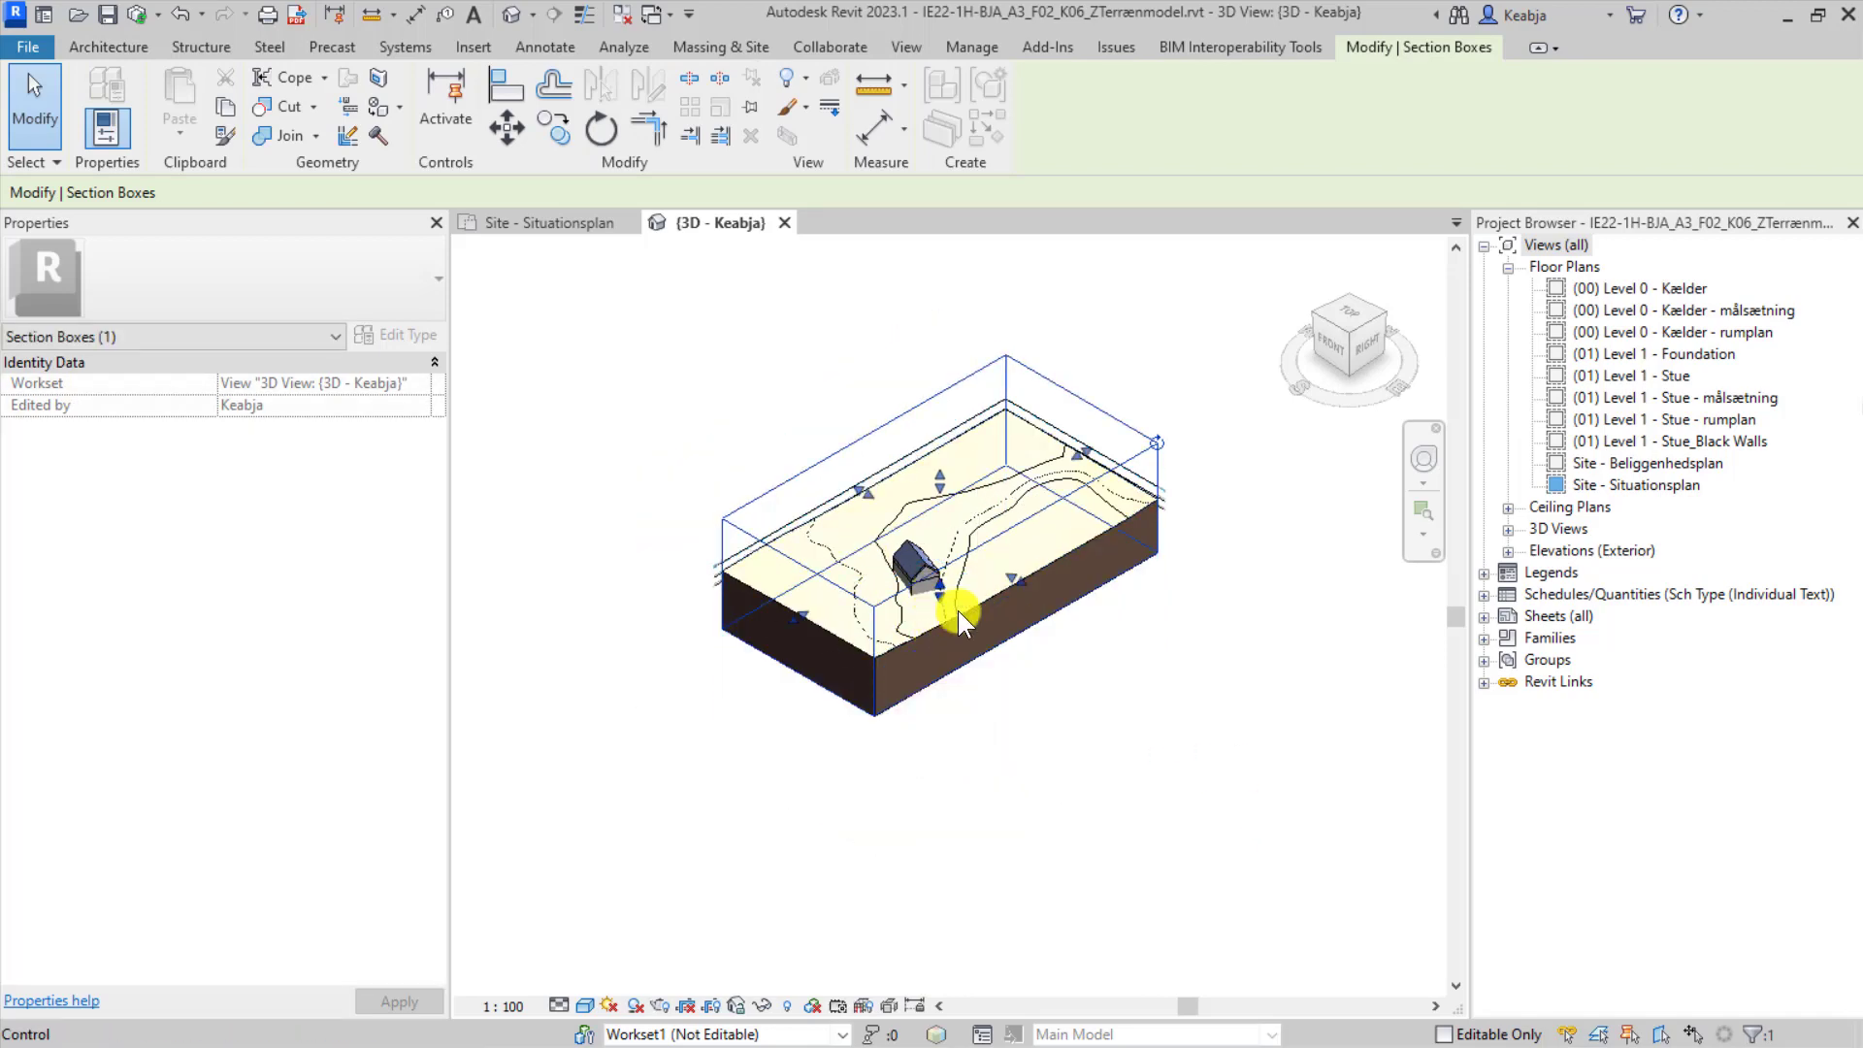
click(1188, 703)
scroll(1010, 621, up, 2)
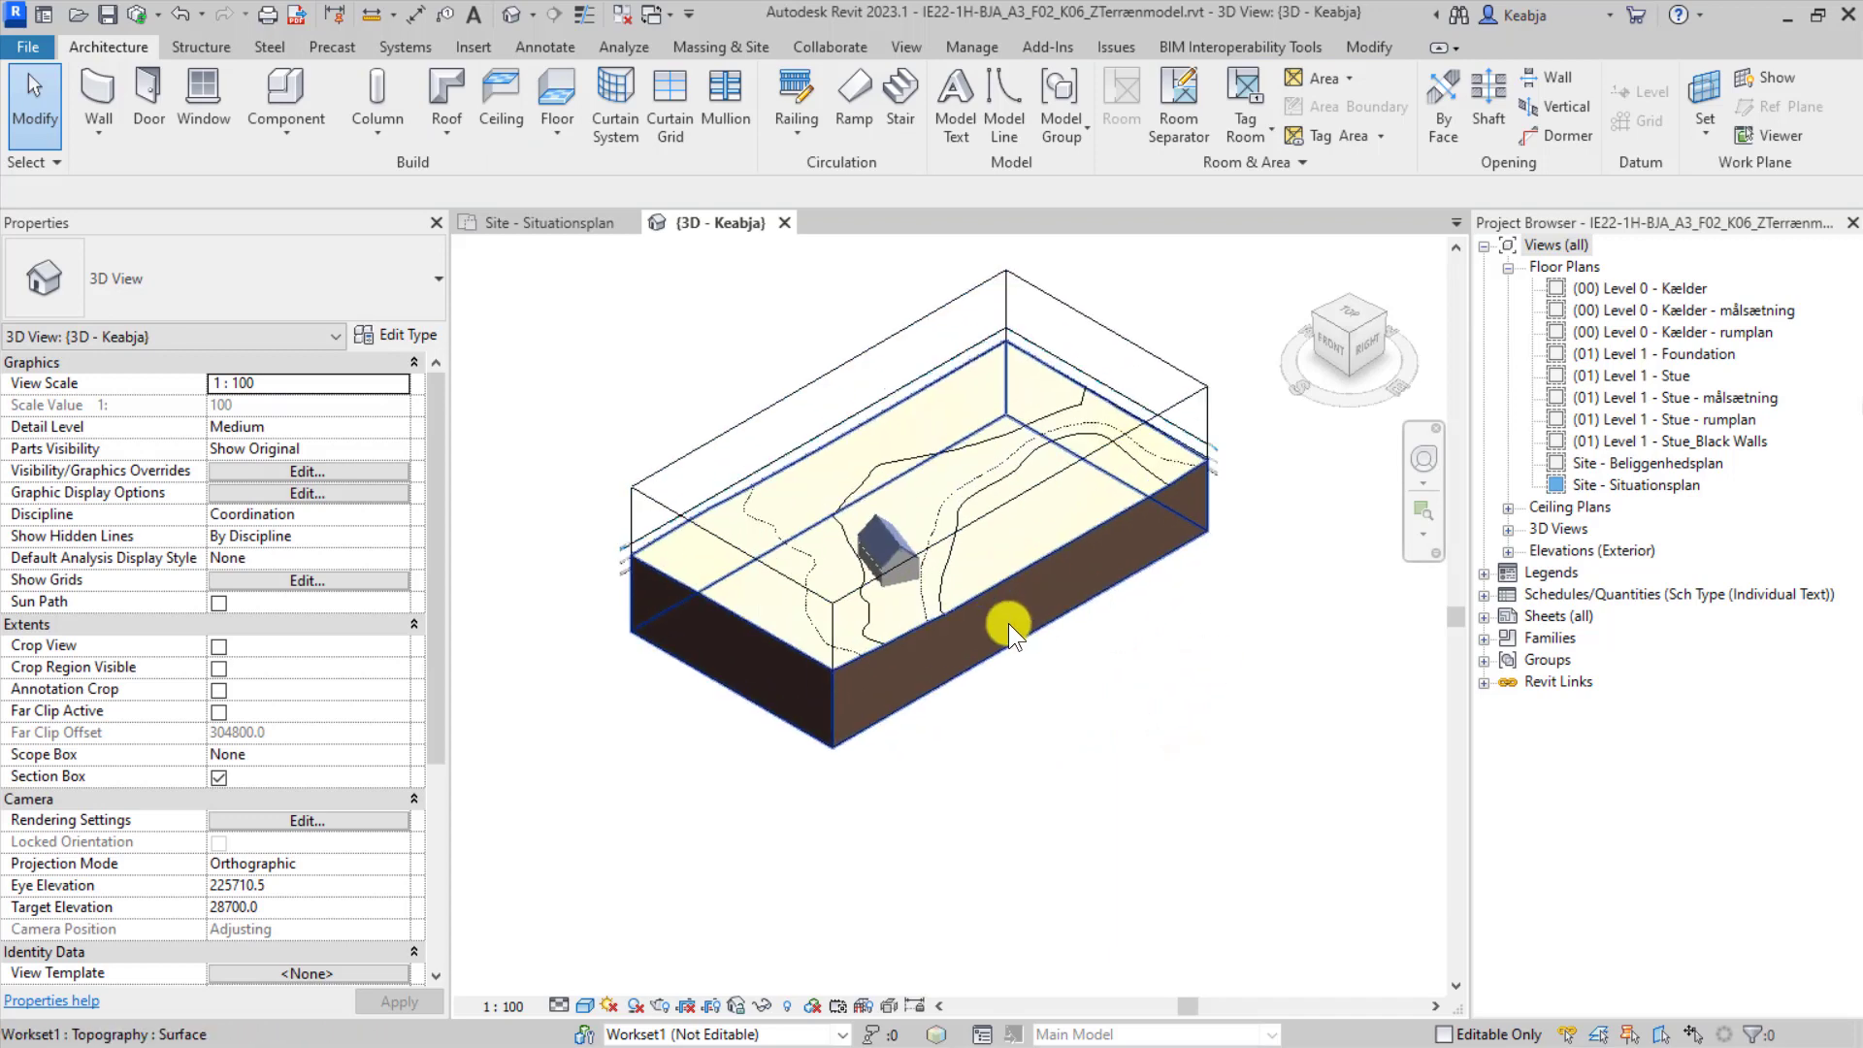
Pull two opposite sides of the section box in closer around the building.
click(1157, 353)
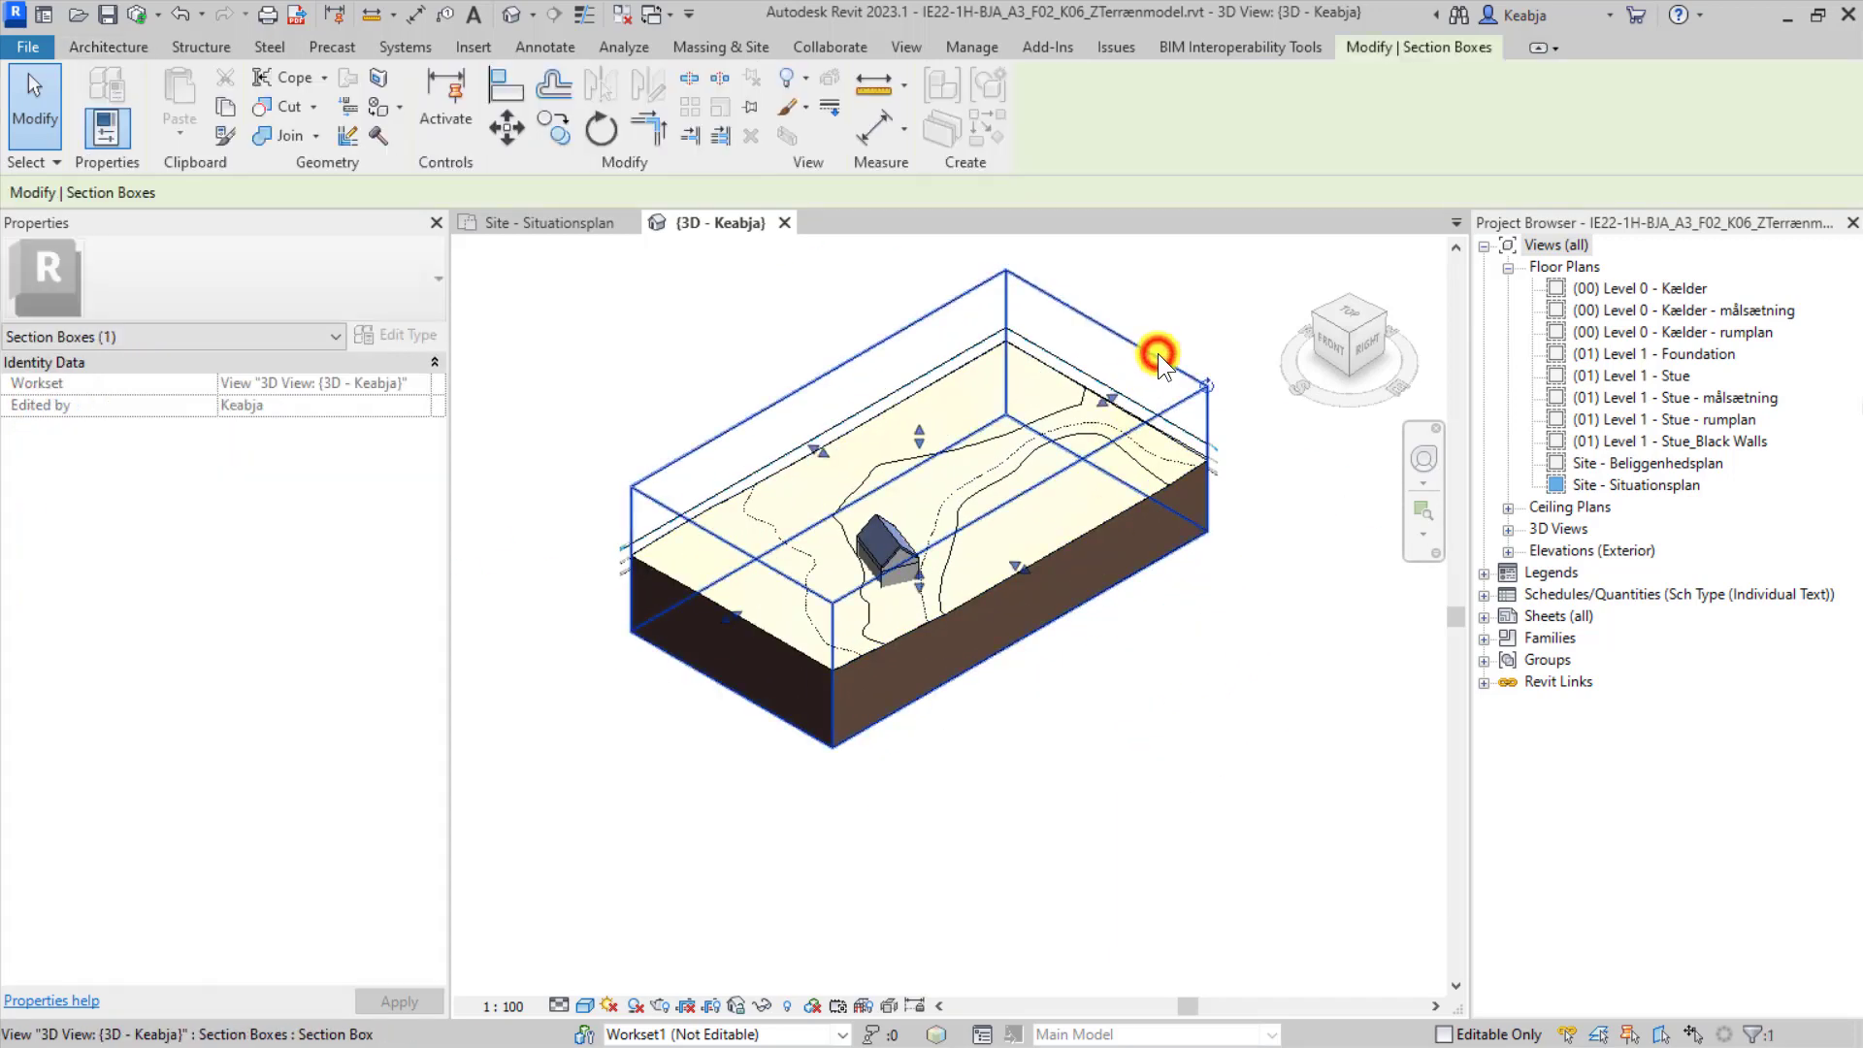
drag(1106, 398, 959, 480)
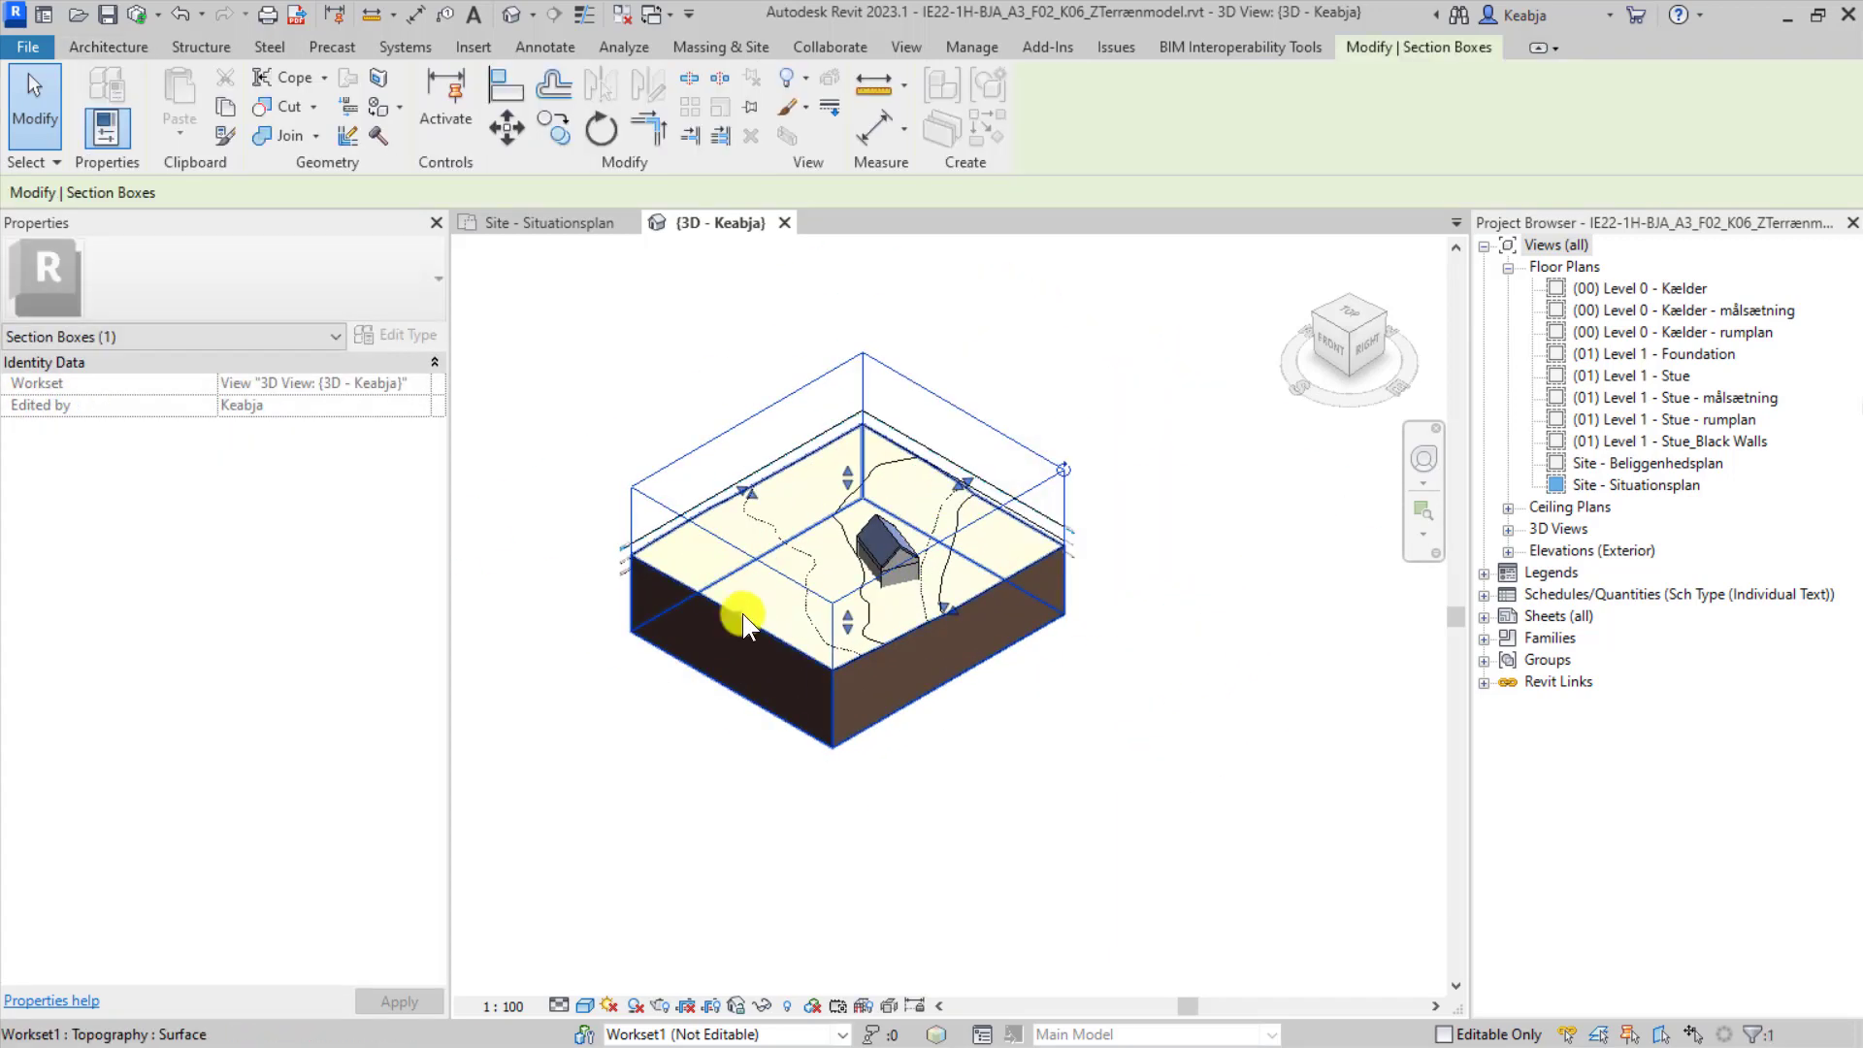
drag(730, 616, 790, 582)
click(1133, 721)
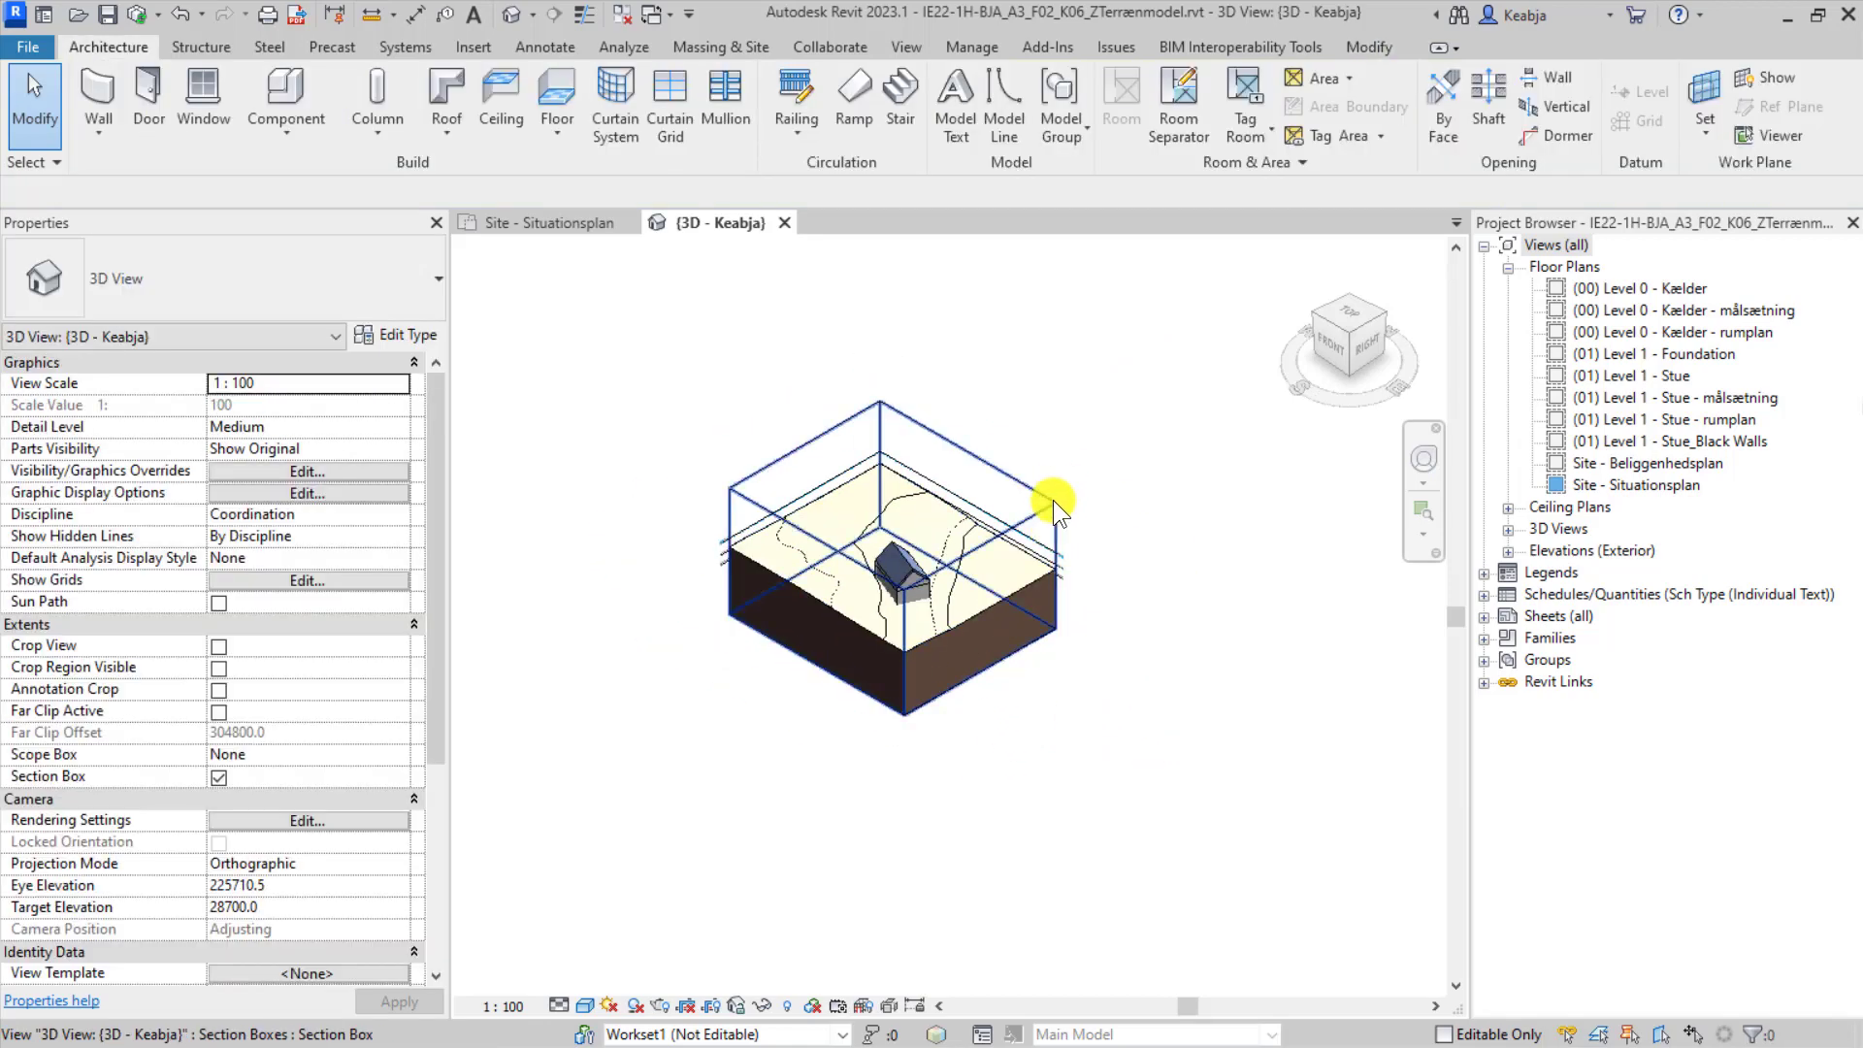
Temporarily hide the section box outline in the 3D view.
click(1052, 500)
key(h)
key(h)
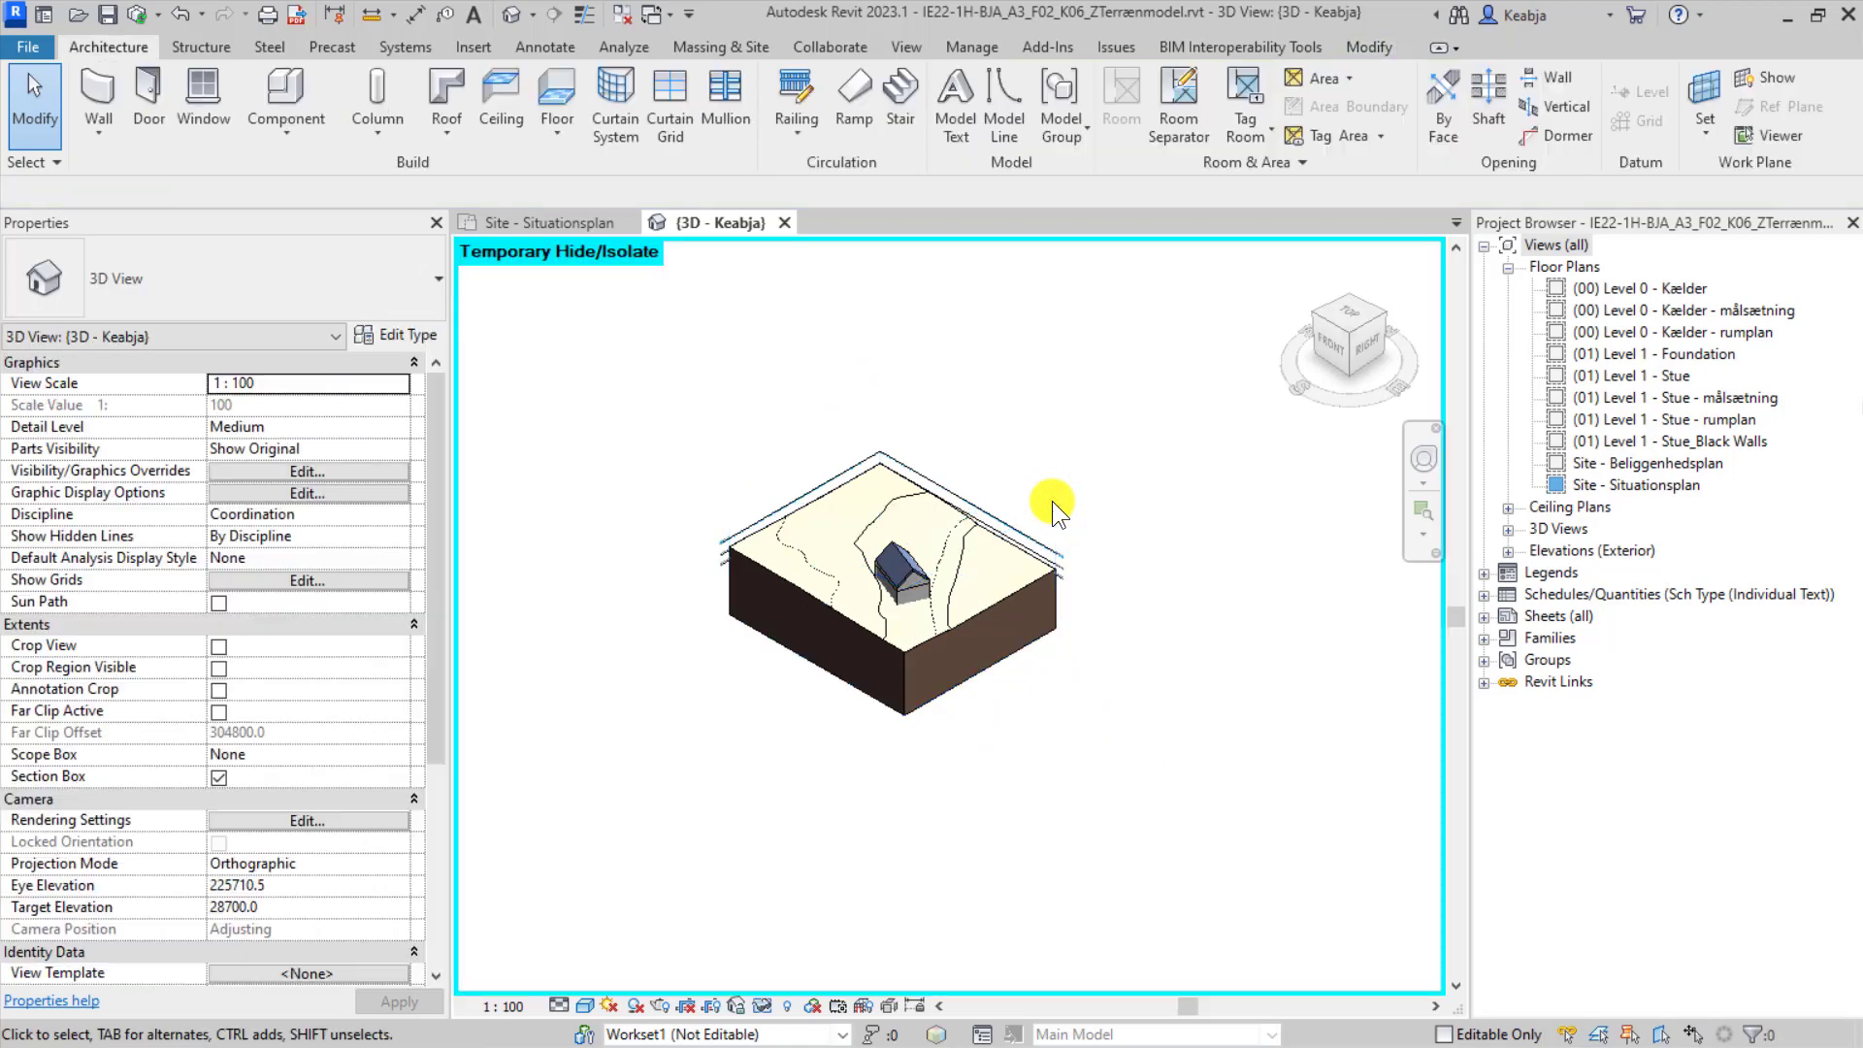
Turn off the section box to restore the full terrain in a low, front-facing 3D view.
scroll(1103, 661, down, 1)
shift+middle_drag(1027, 730, 1256, 670)
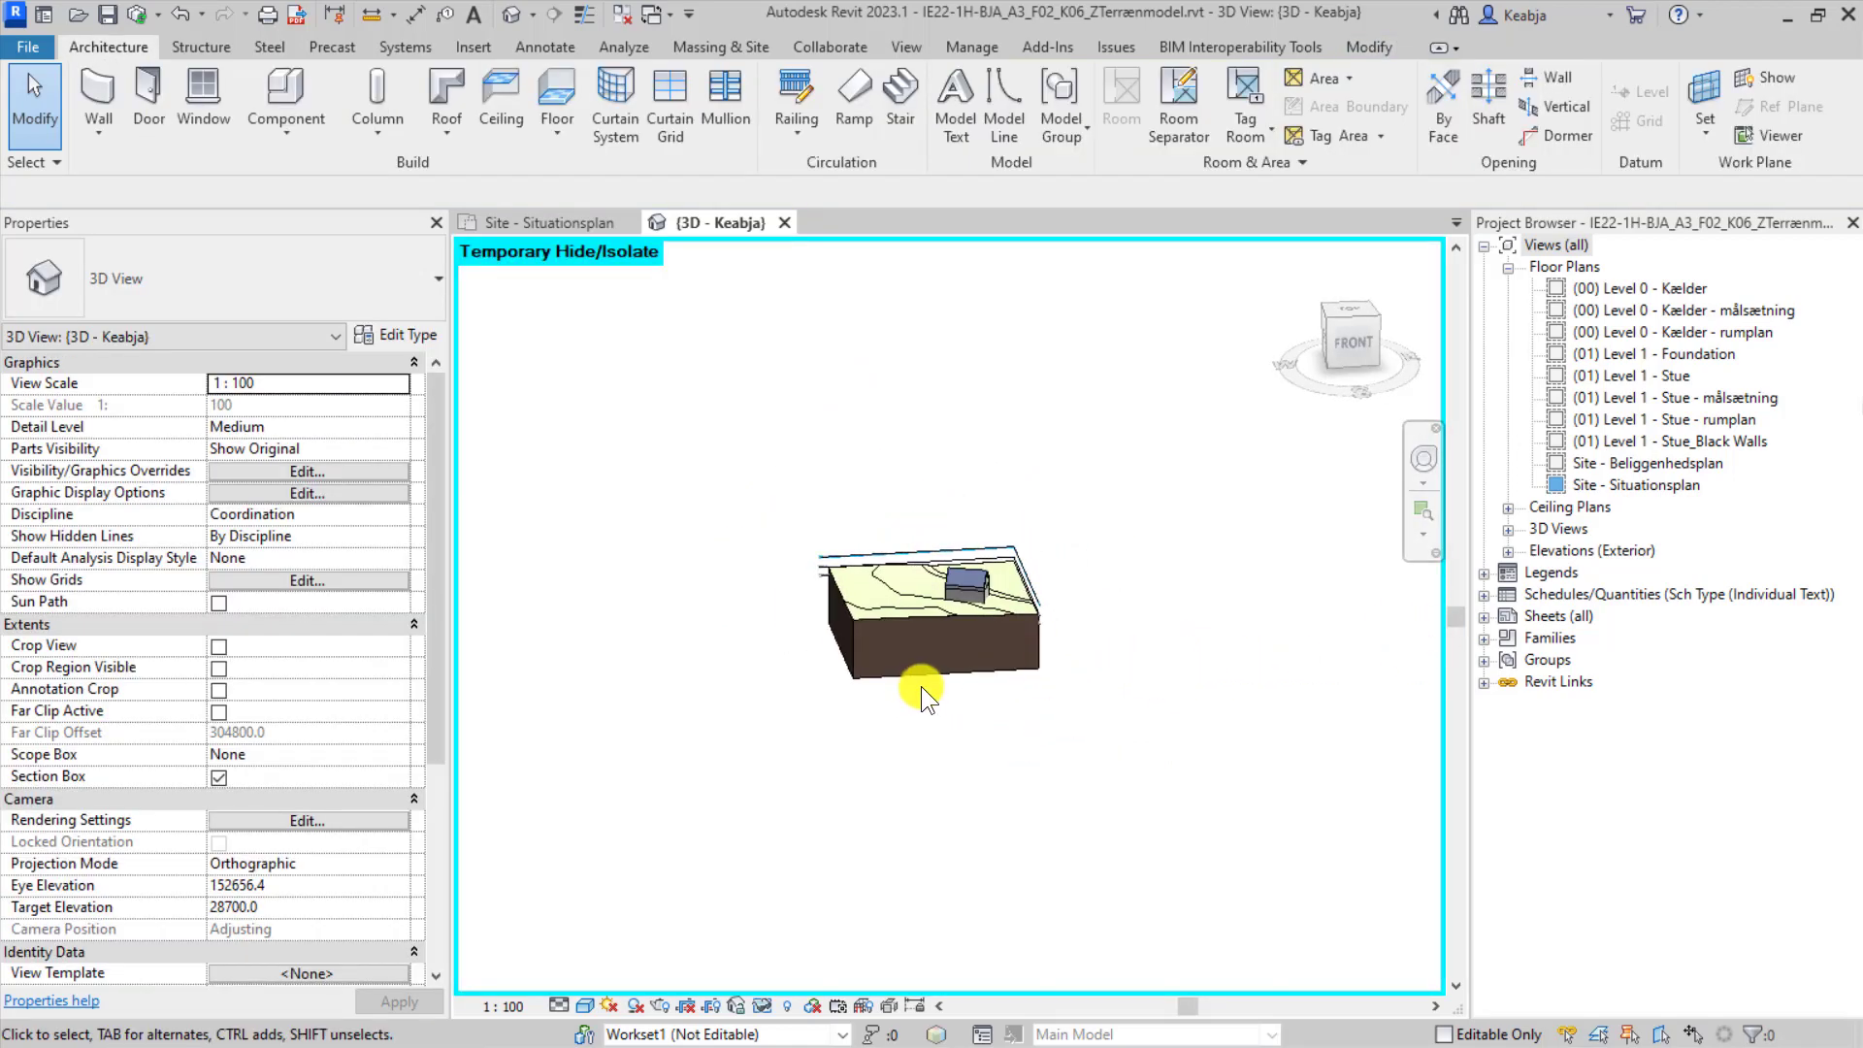
scroll(965, 766, down, 2)
shift+middle_drag(922, 685, 956, 528)
shift+middle_drag(956, 604, 825, 515)
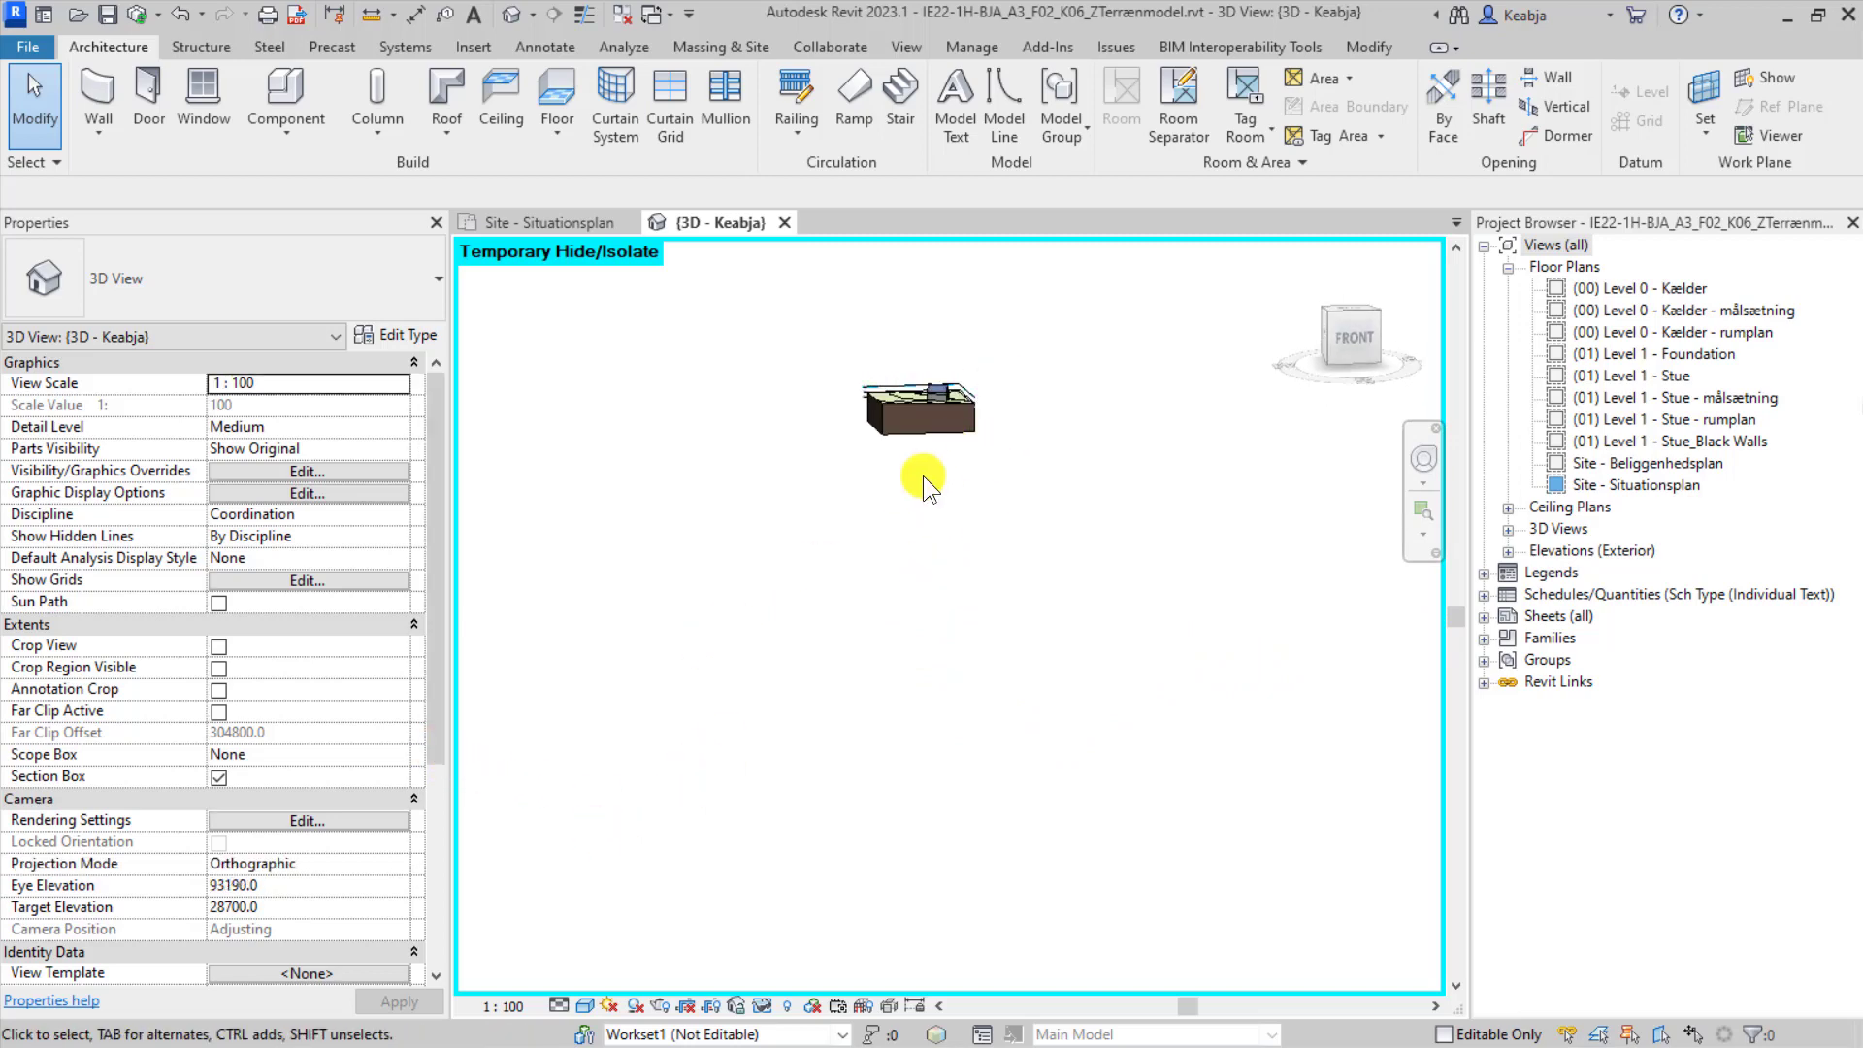
click(222, 781)
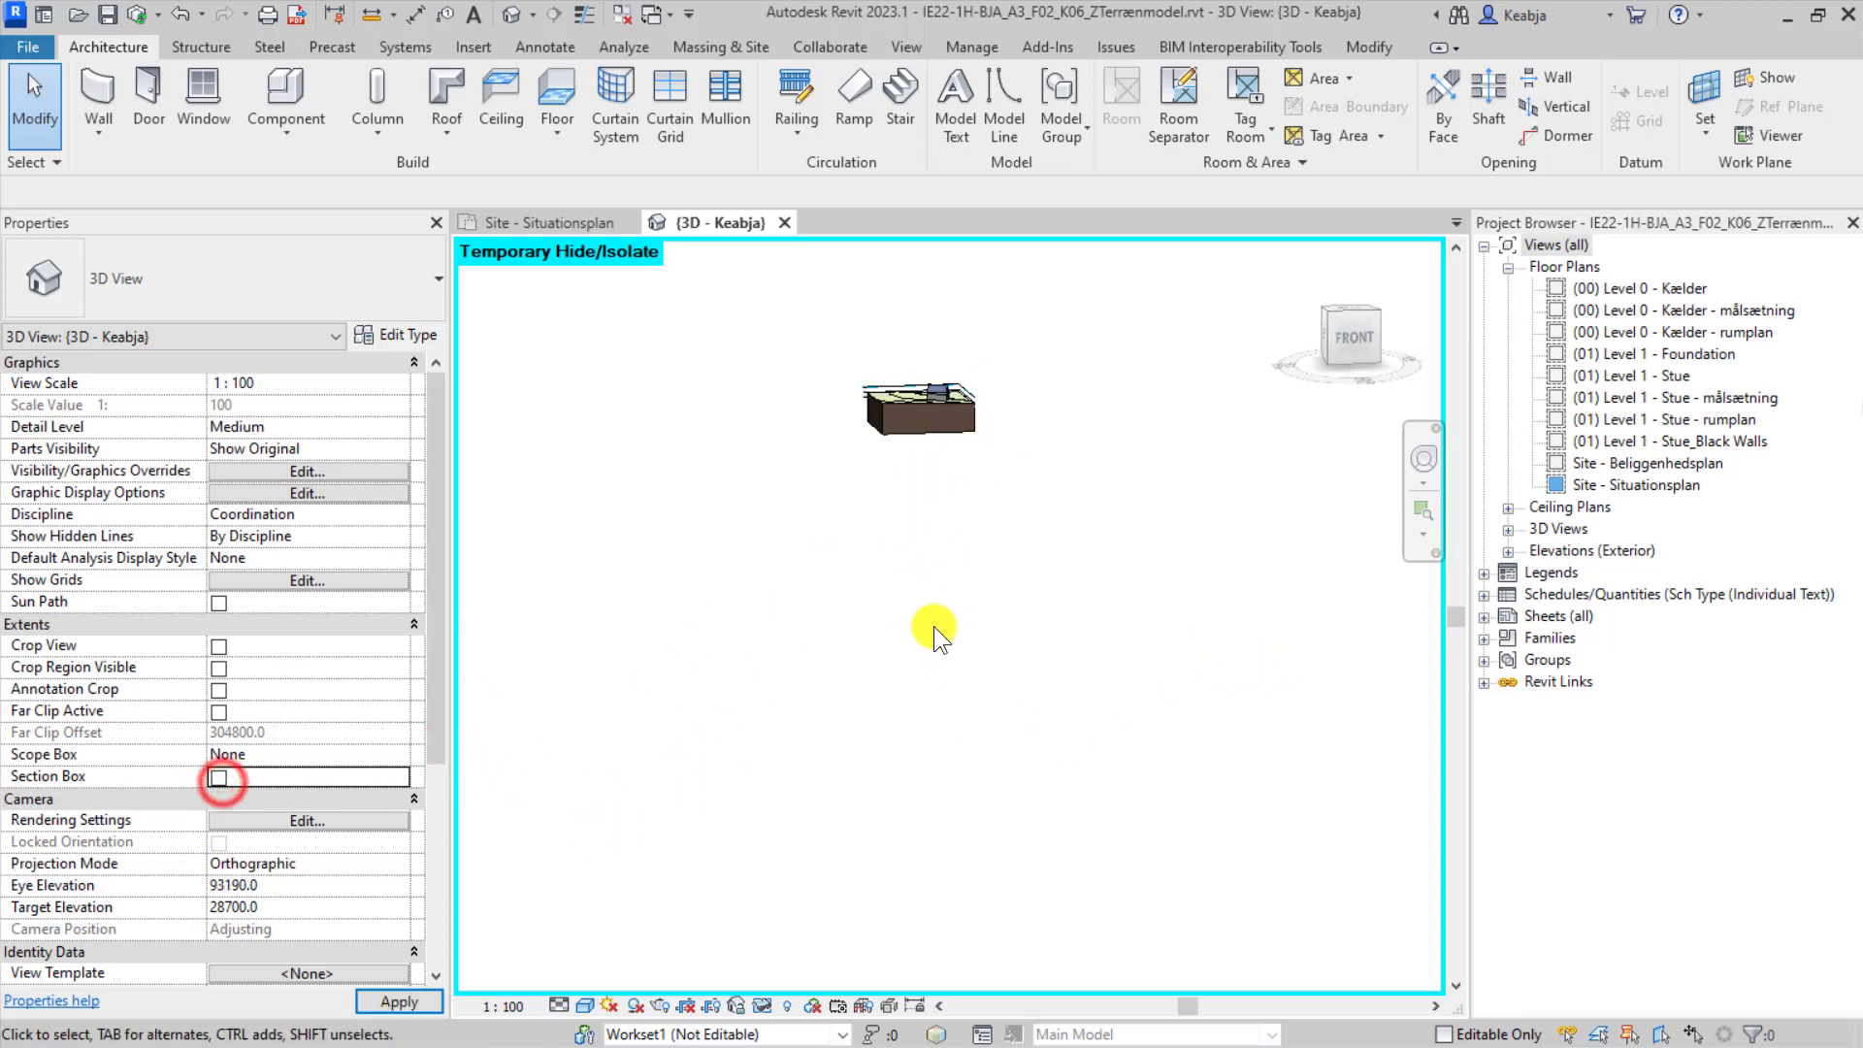
Examine the terrain model's own level lines and their height relative to the terrain and the building.
scroll(933, 481, up, 5)
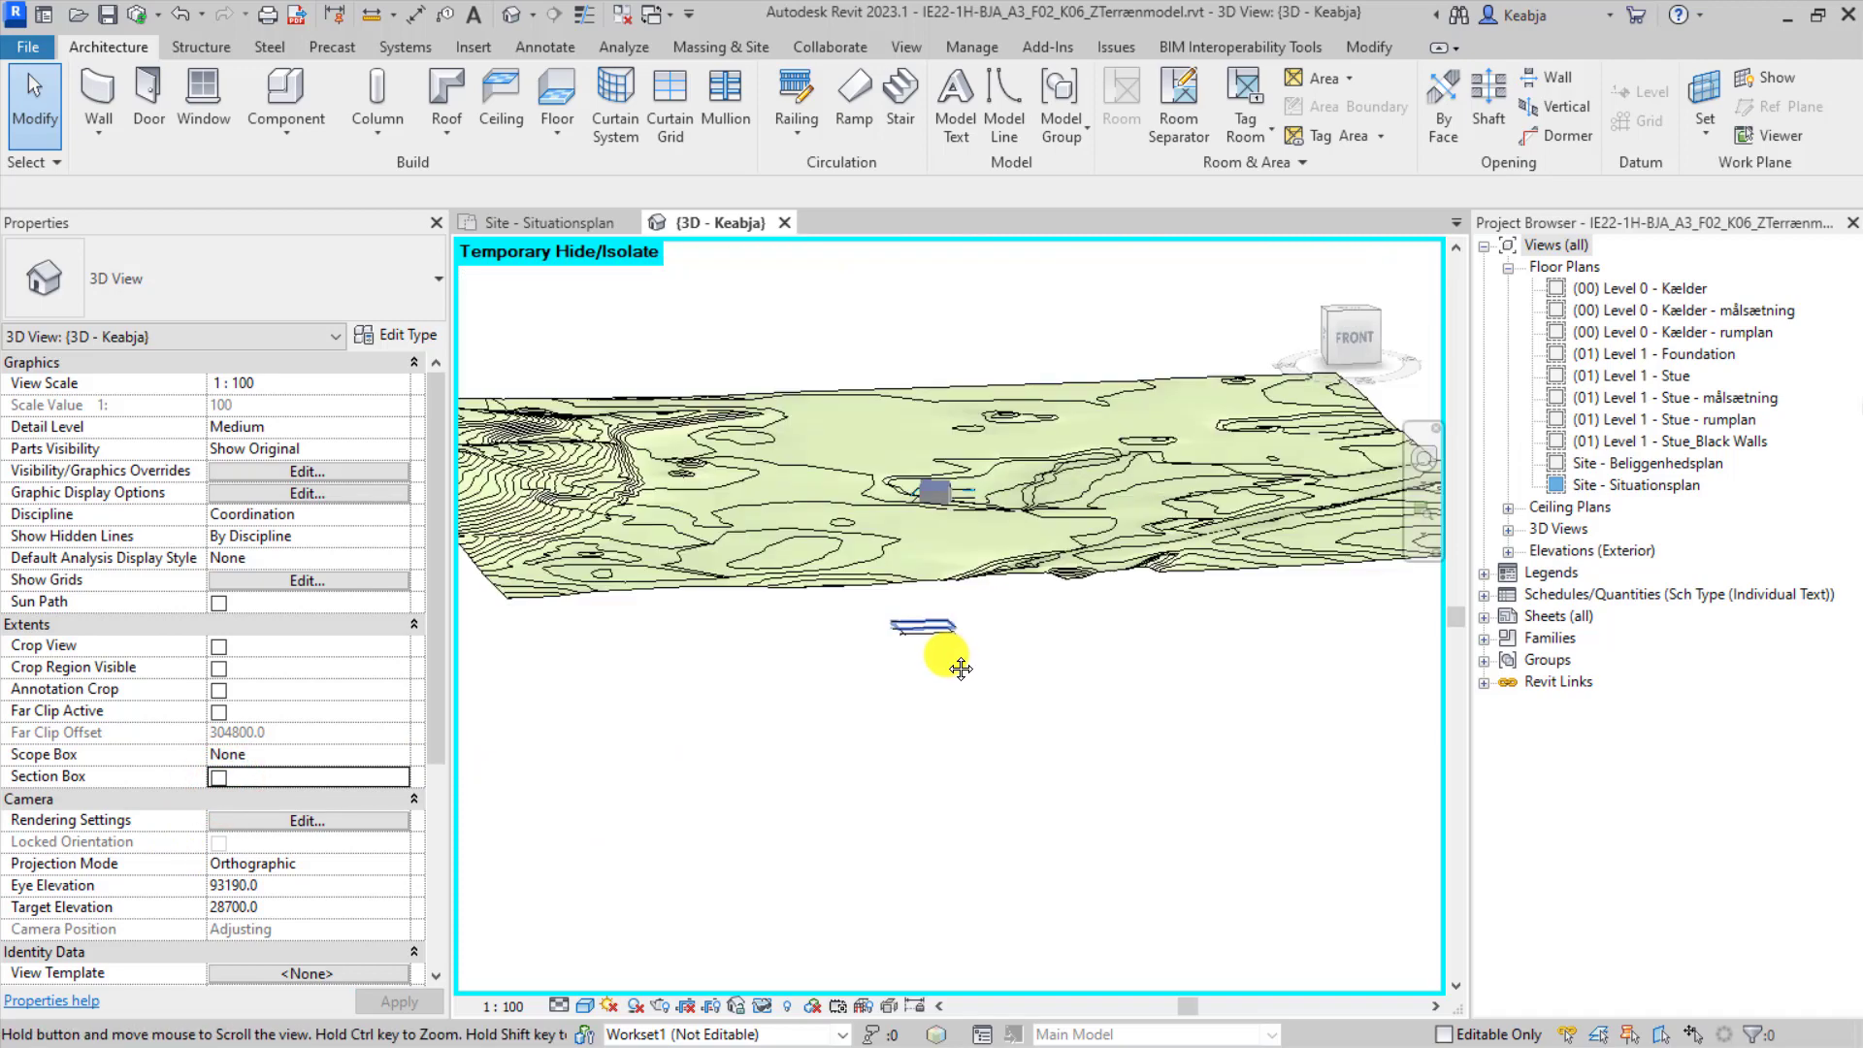
scroll(912, 594, up, 5)
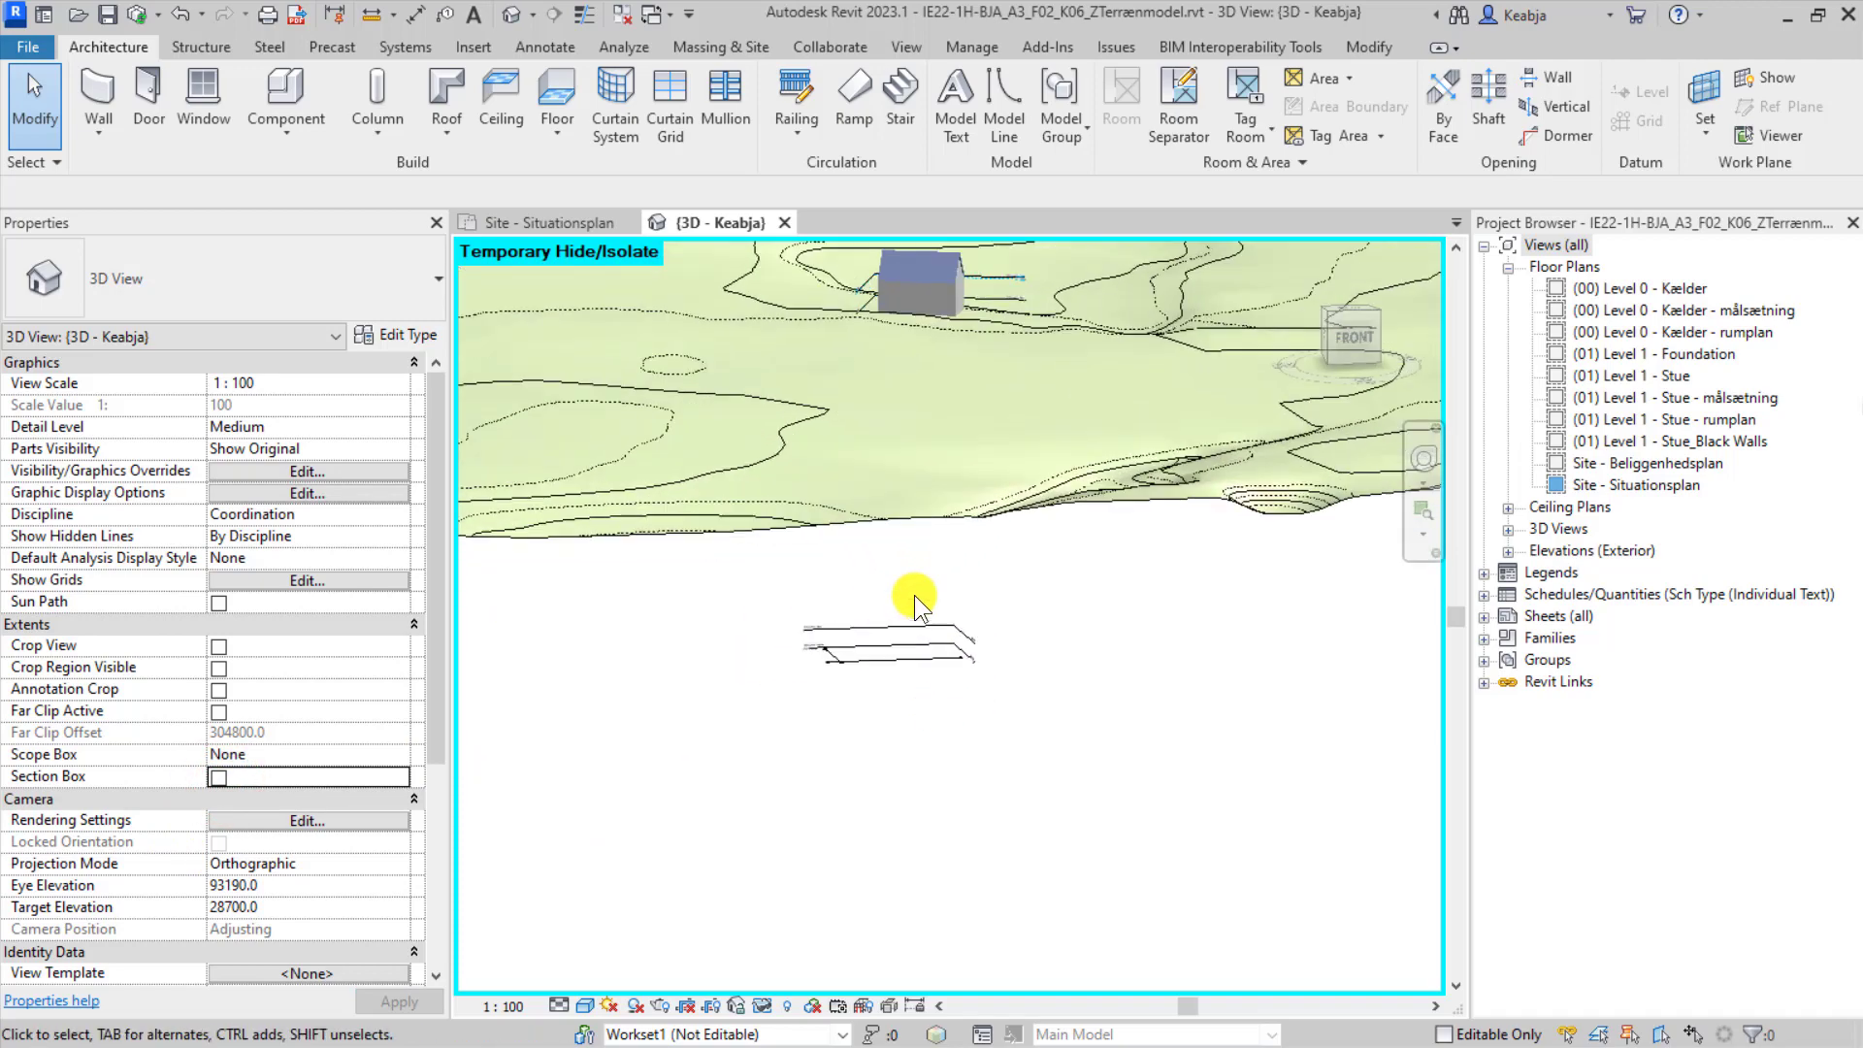
scroll(933, 671, up, 6)
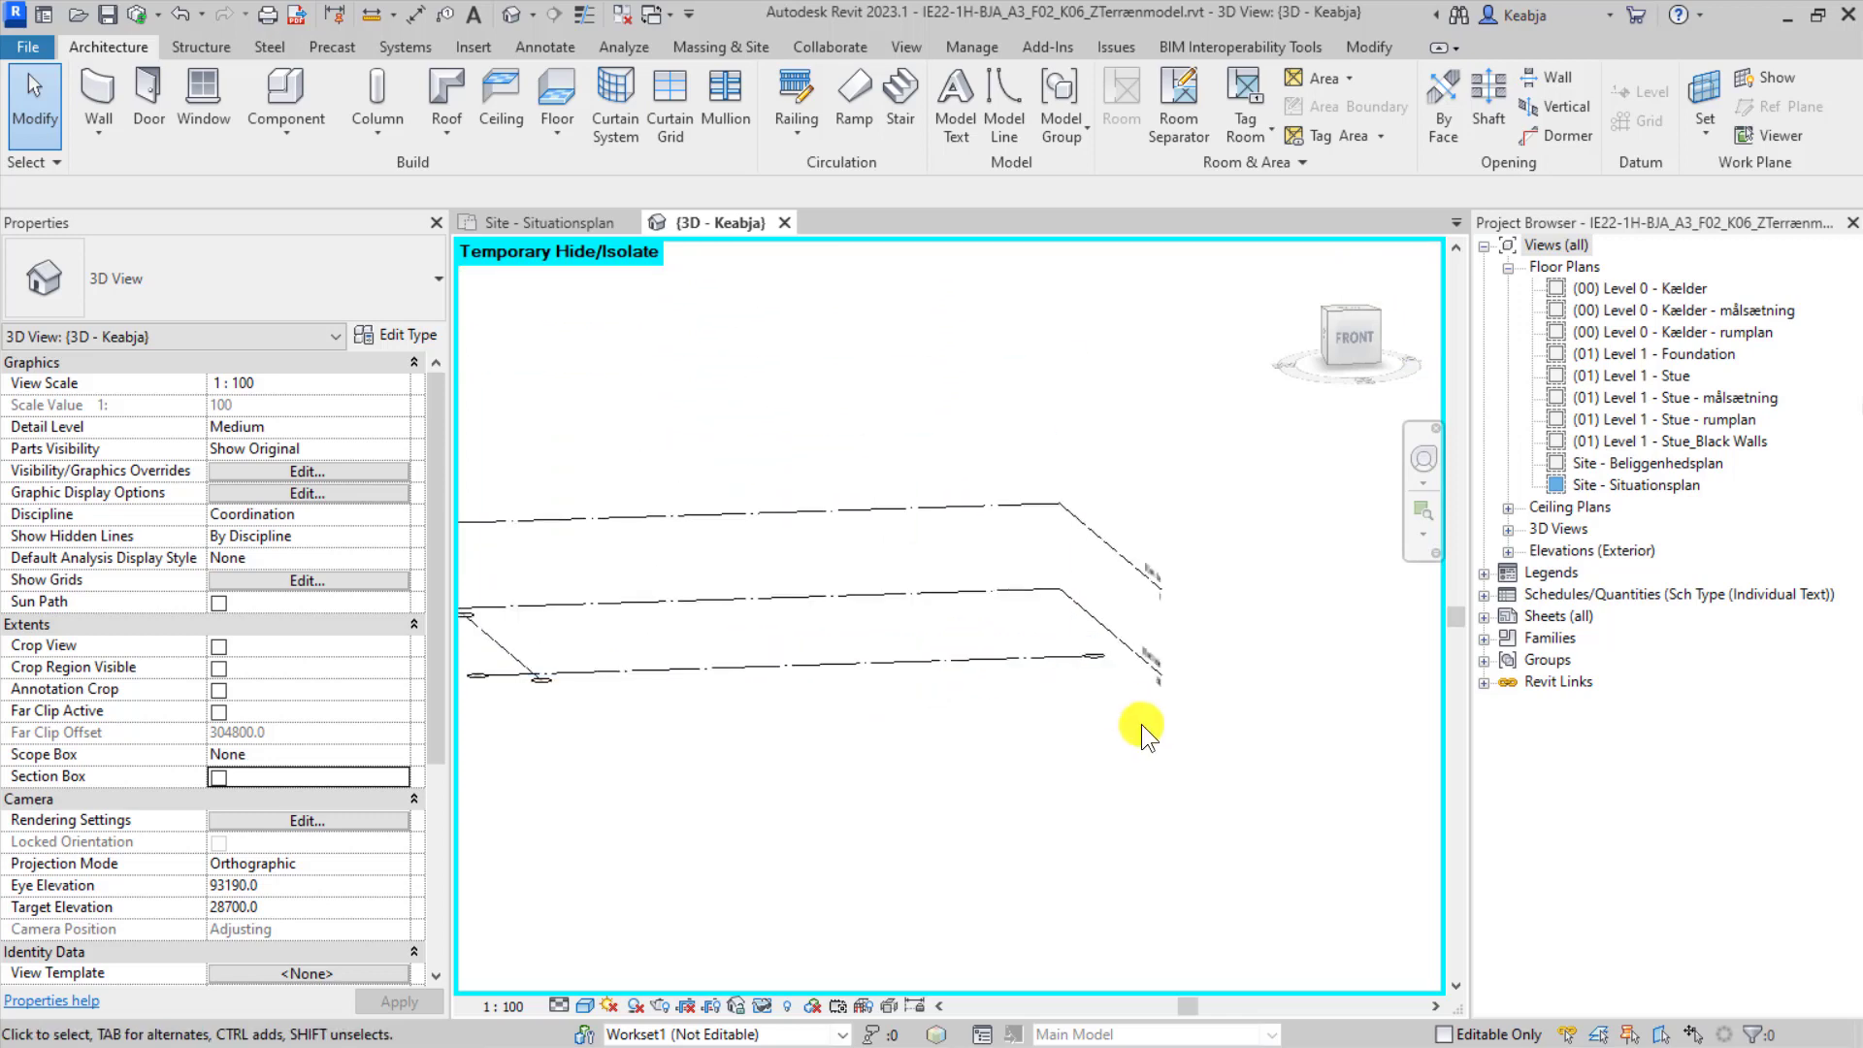
scroll(1173, 632, down, 6)
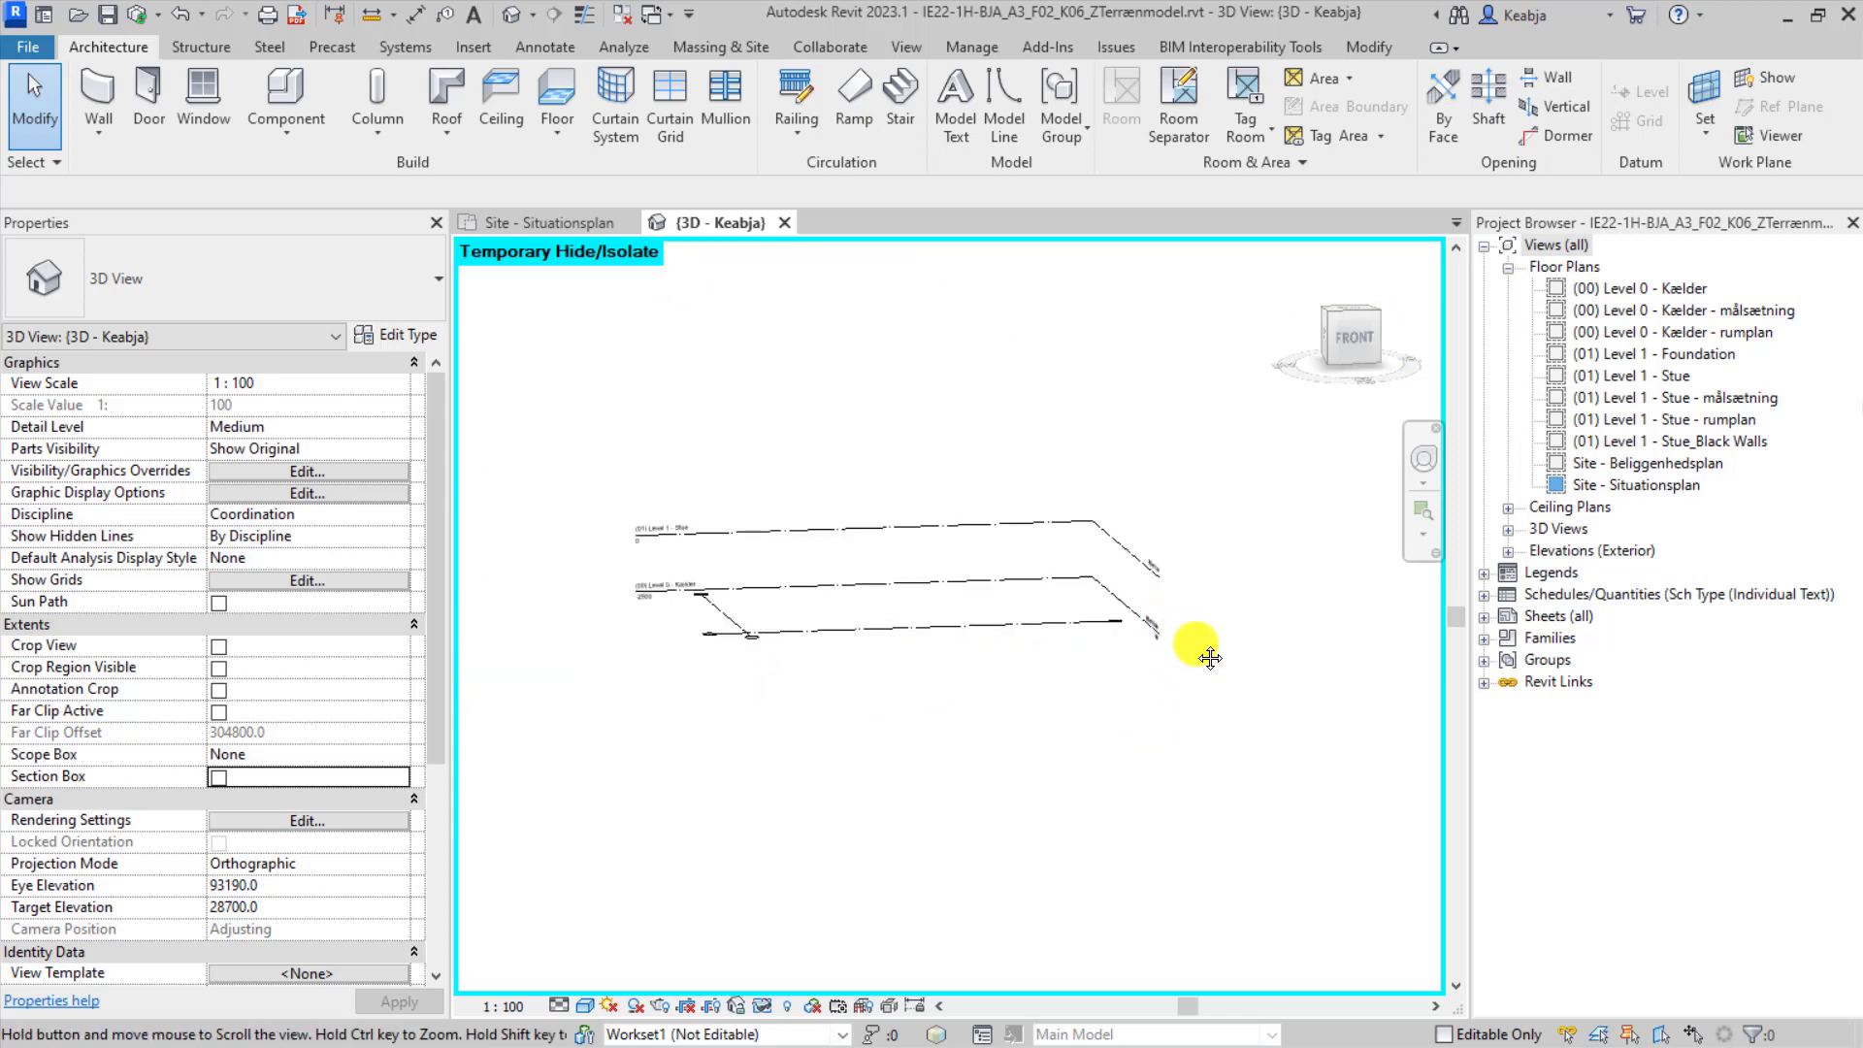
scroll(1145, 680, down, 3)
scroll(1094, 784, up, 1)
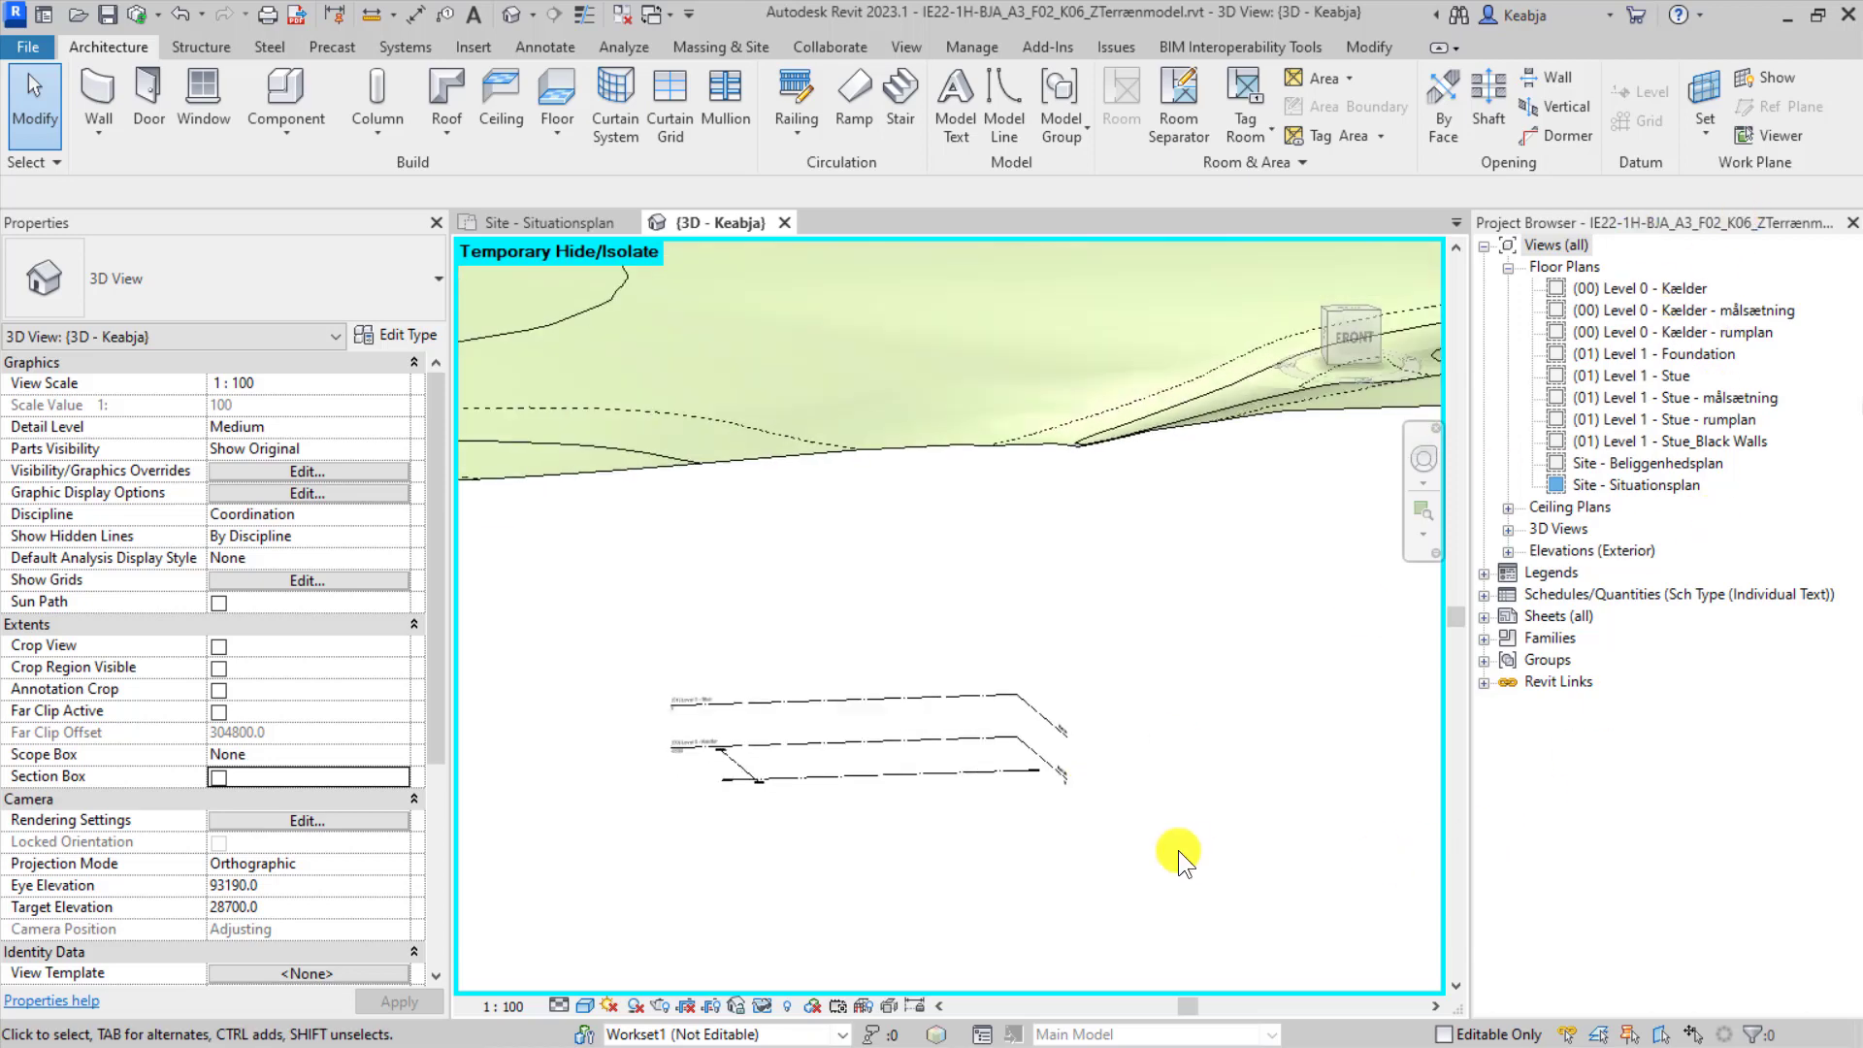
scroll(1171, 805, down, 3)
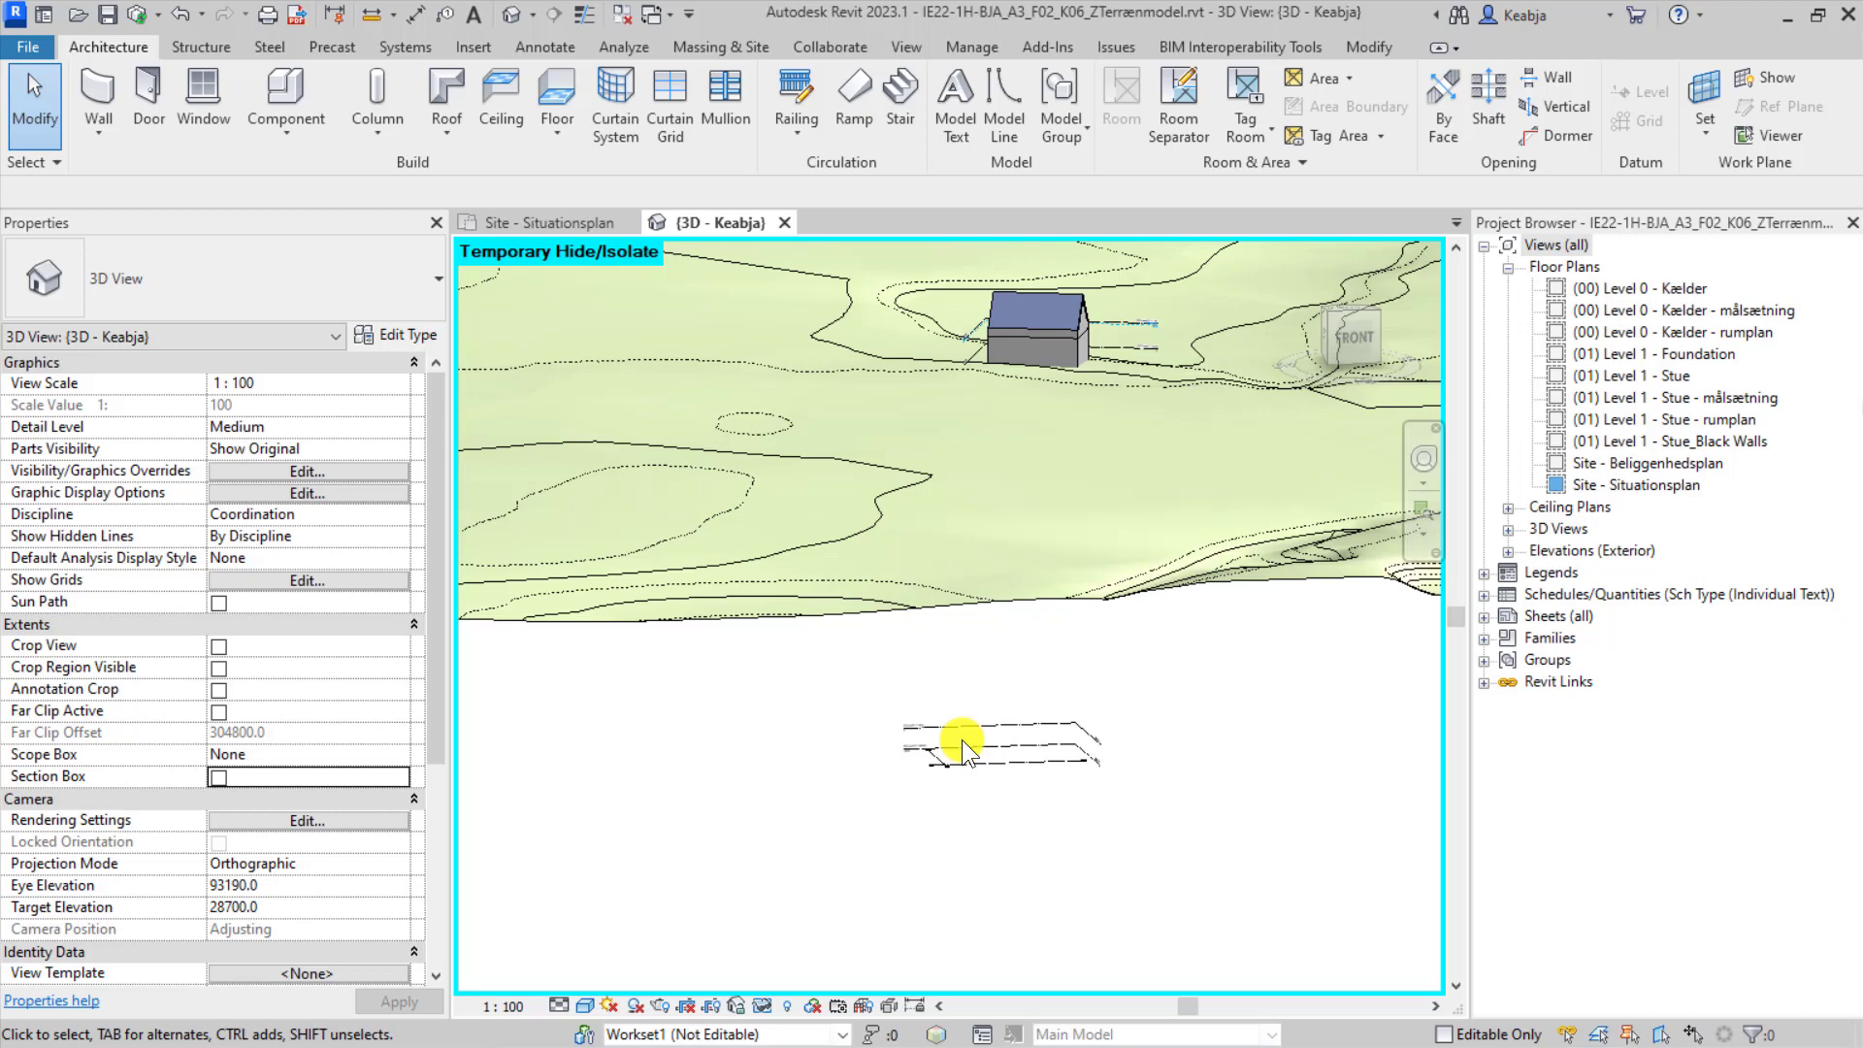
Temporarily hide the topography surface in the 3D view.
click(1052, 551)
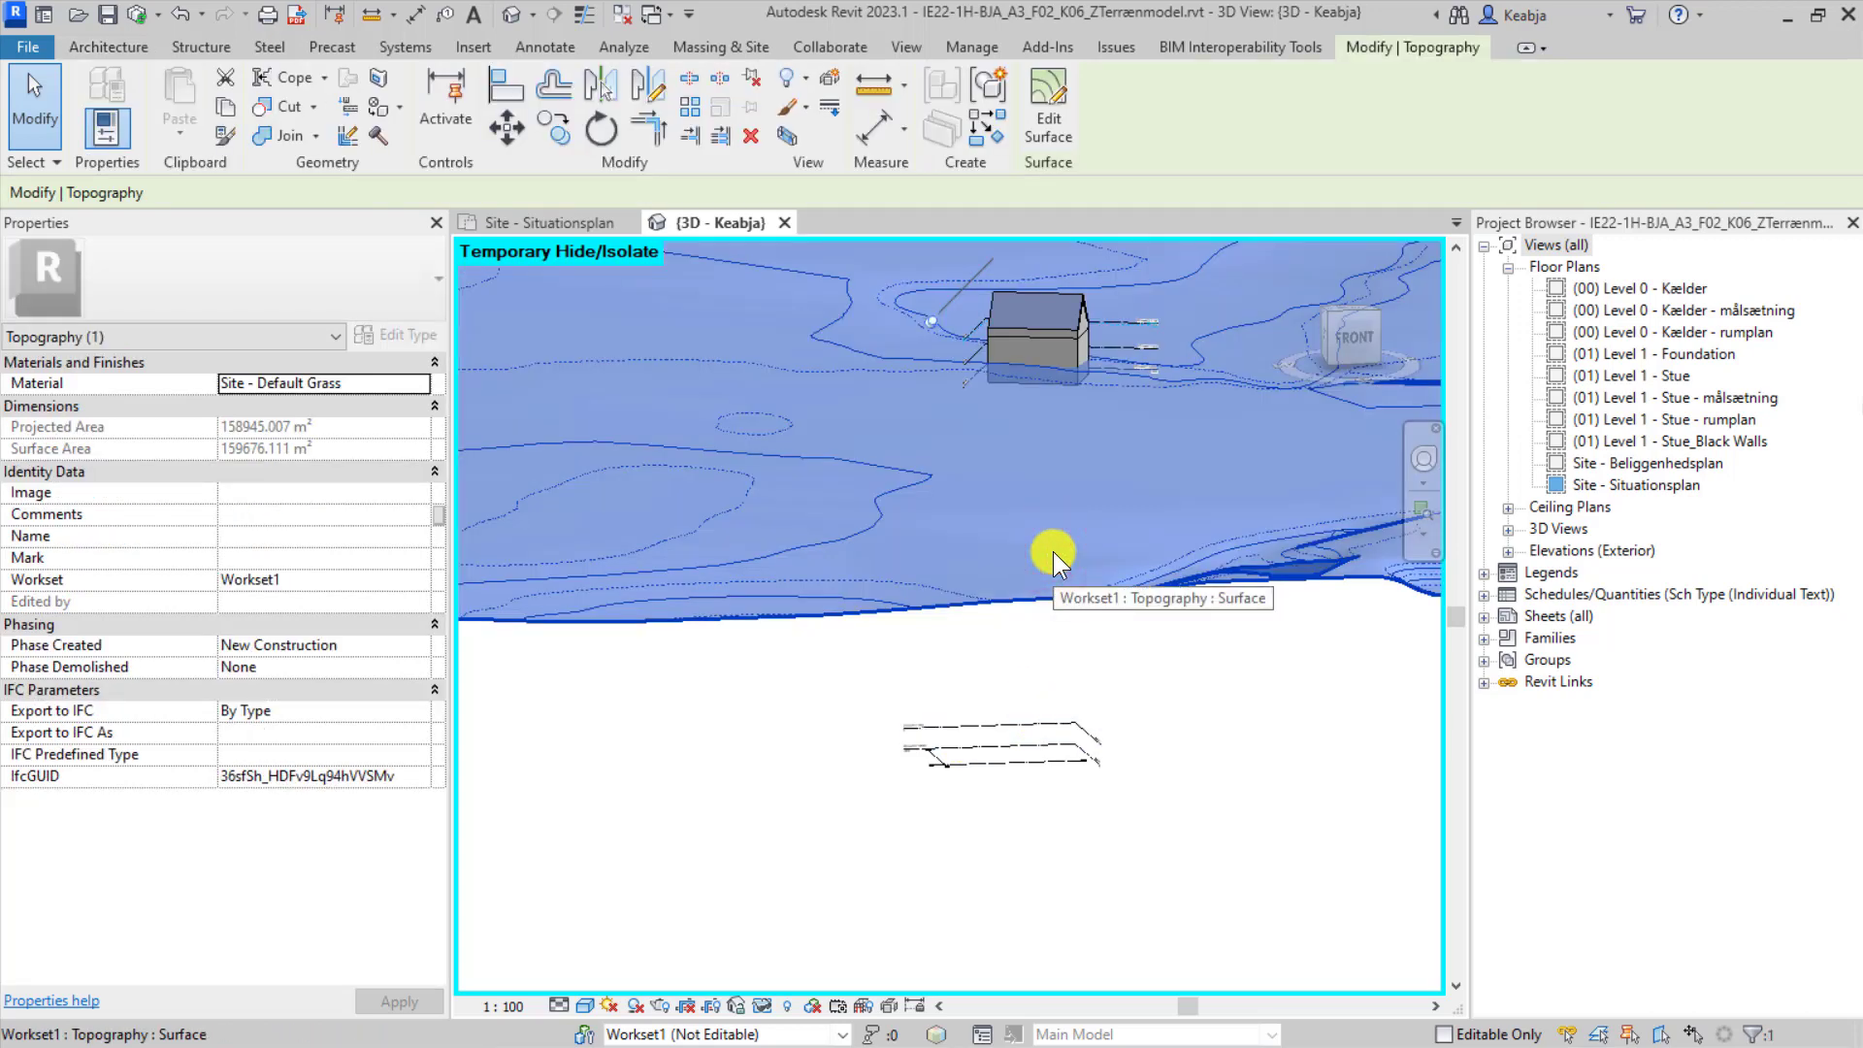
key(h)
key(h)
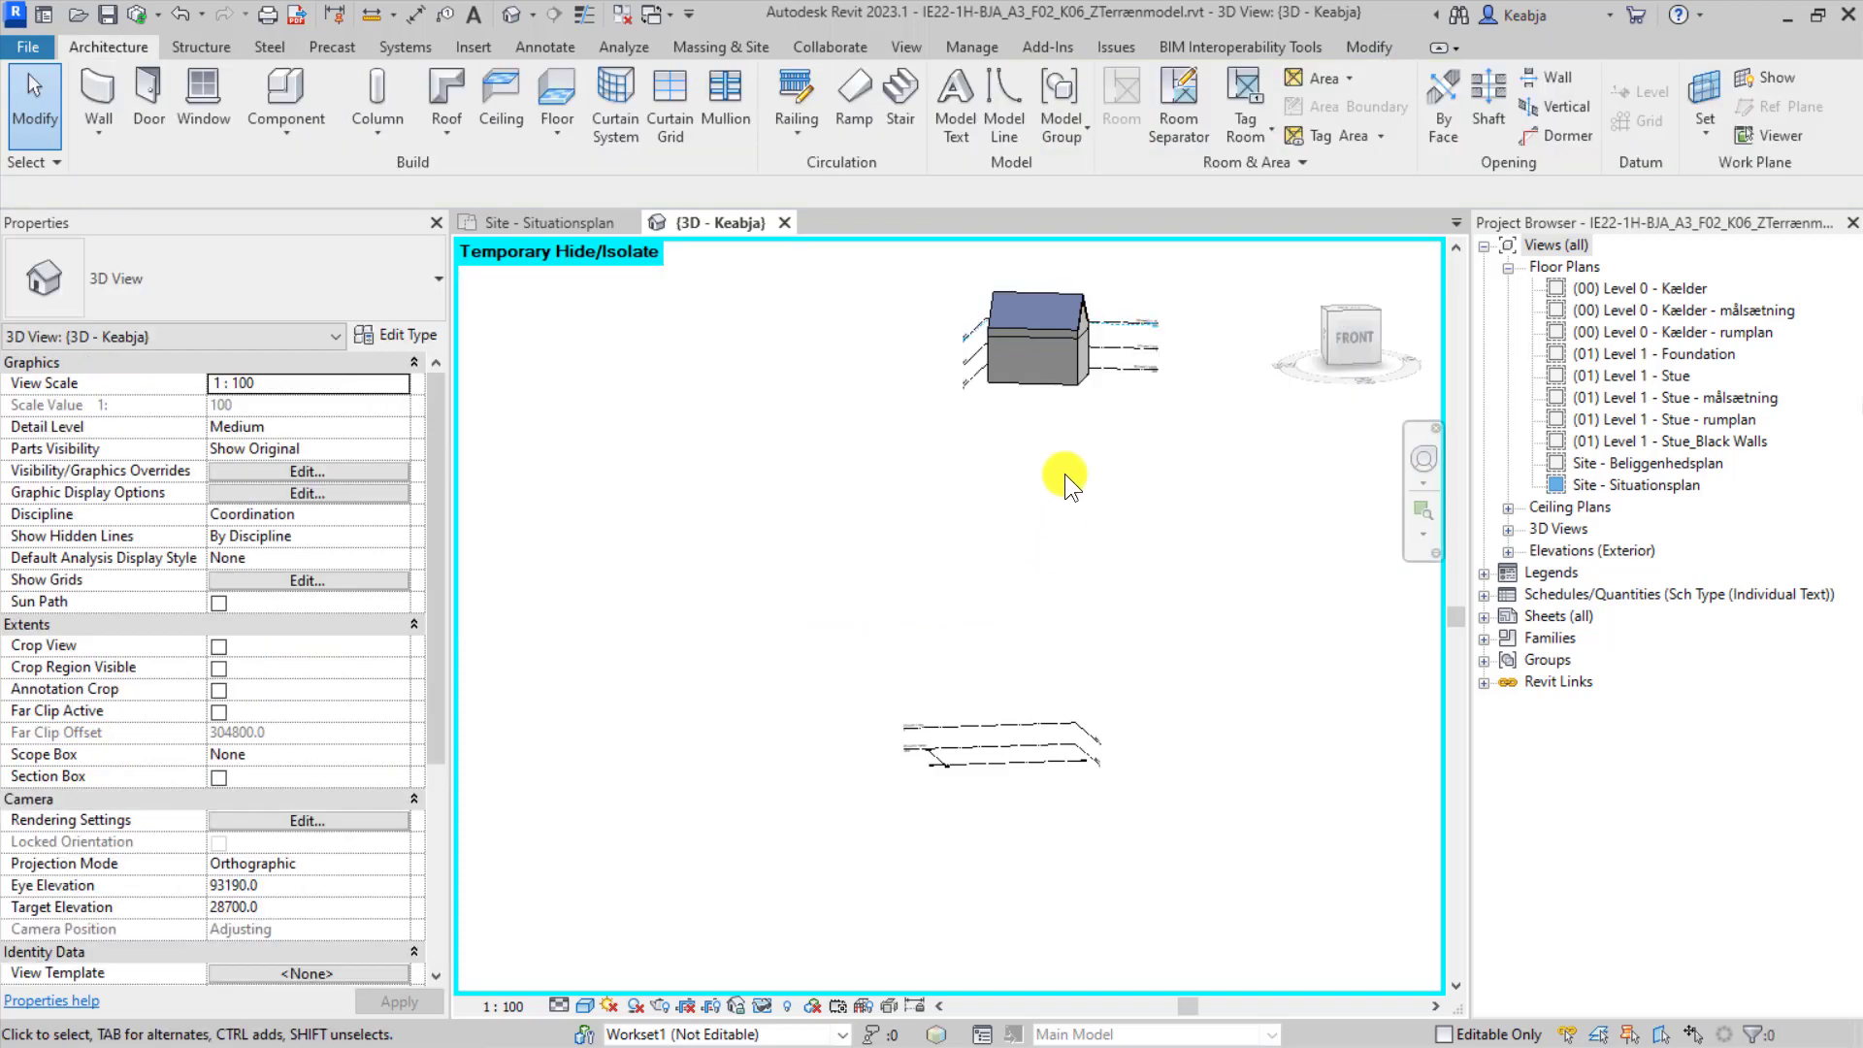
Compare the linked building model's levels with the terrain model's own levels.
scroll(1174, 301, up, 5)
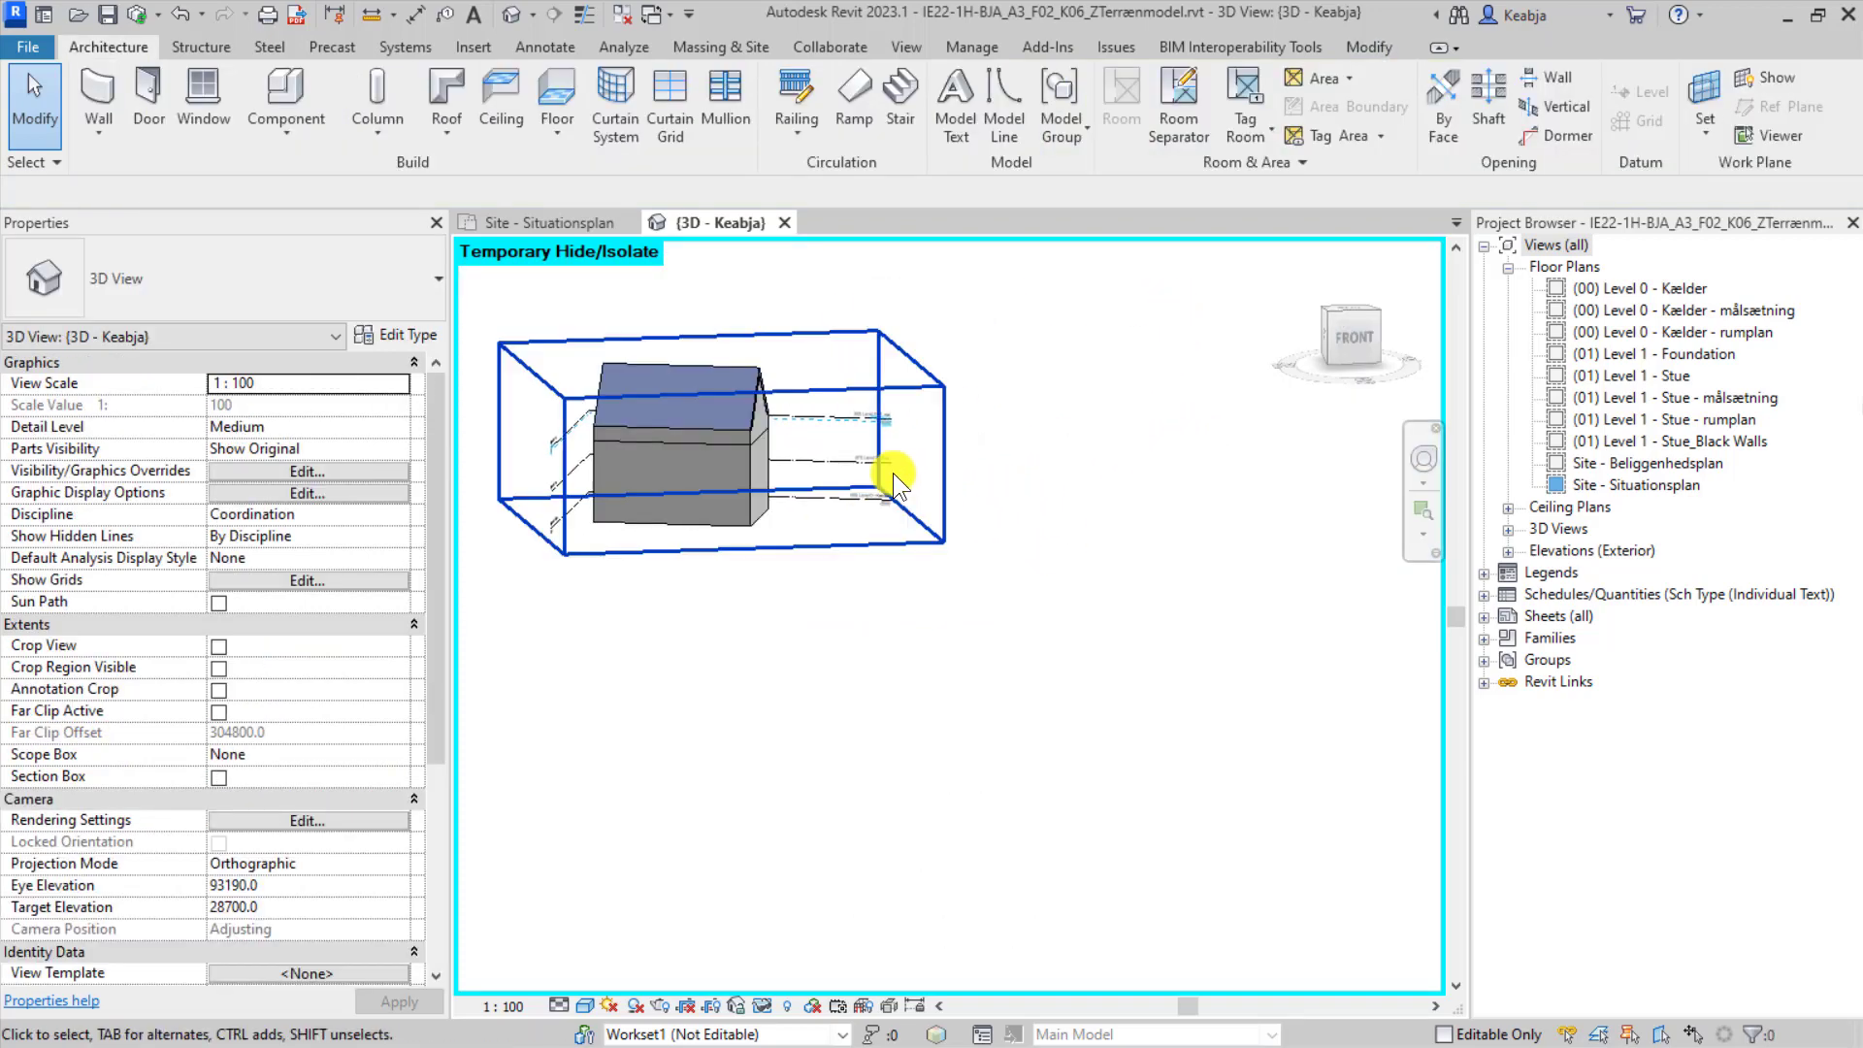
scroll(859, 470, up, 2)
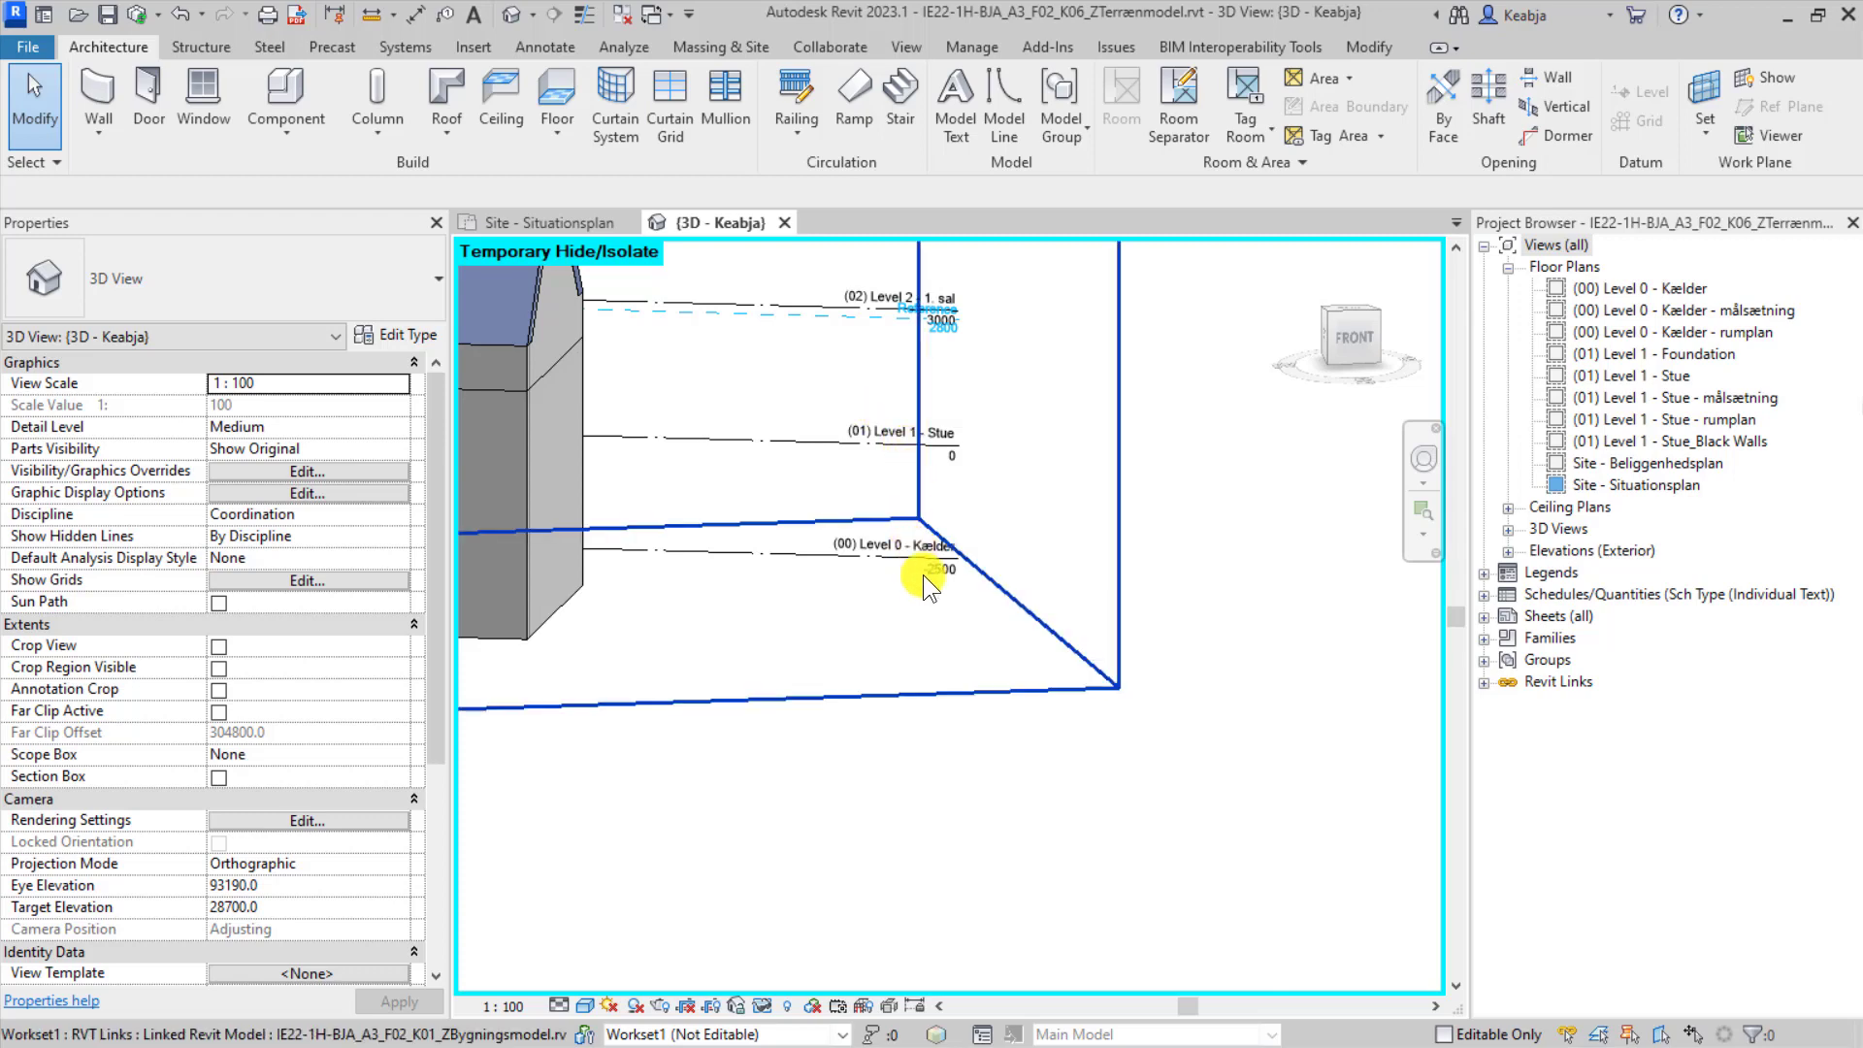
scroll(923, 575, down, 5)
middle_drag(1077, 760, 969, 811)
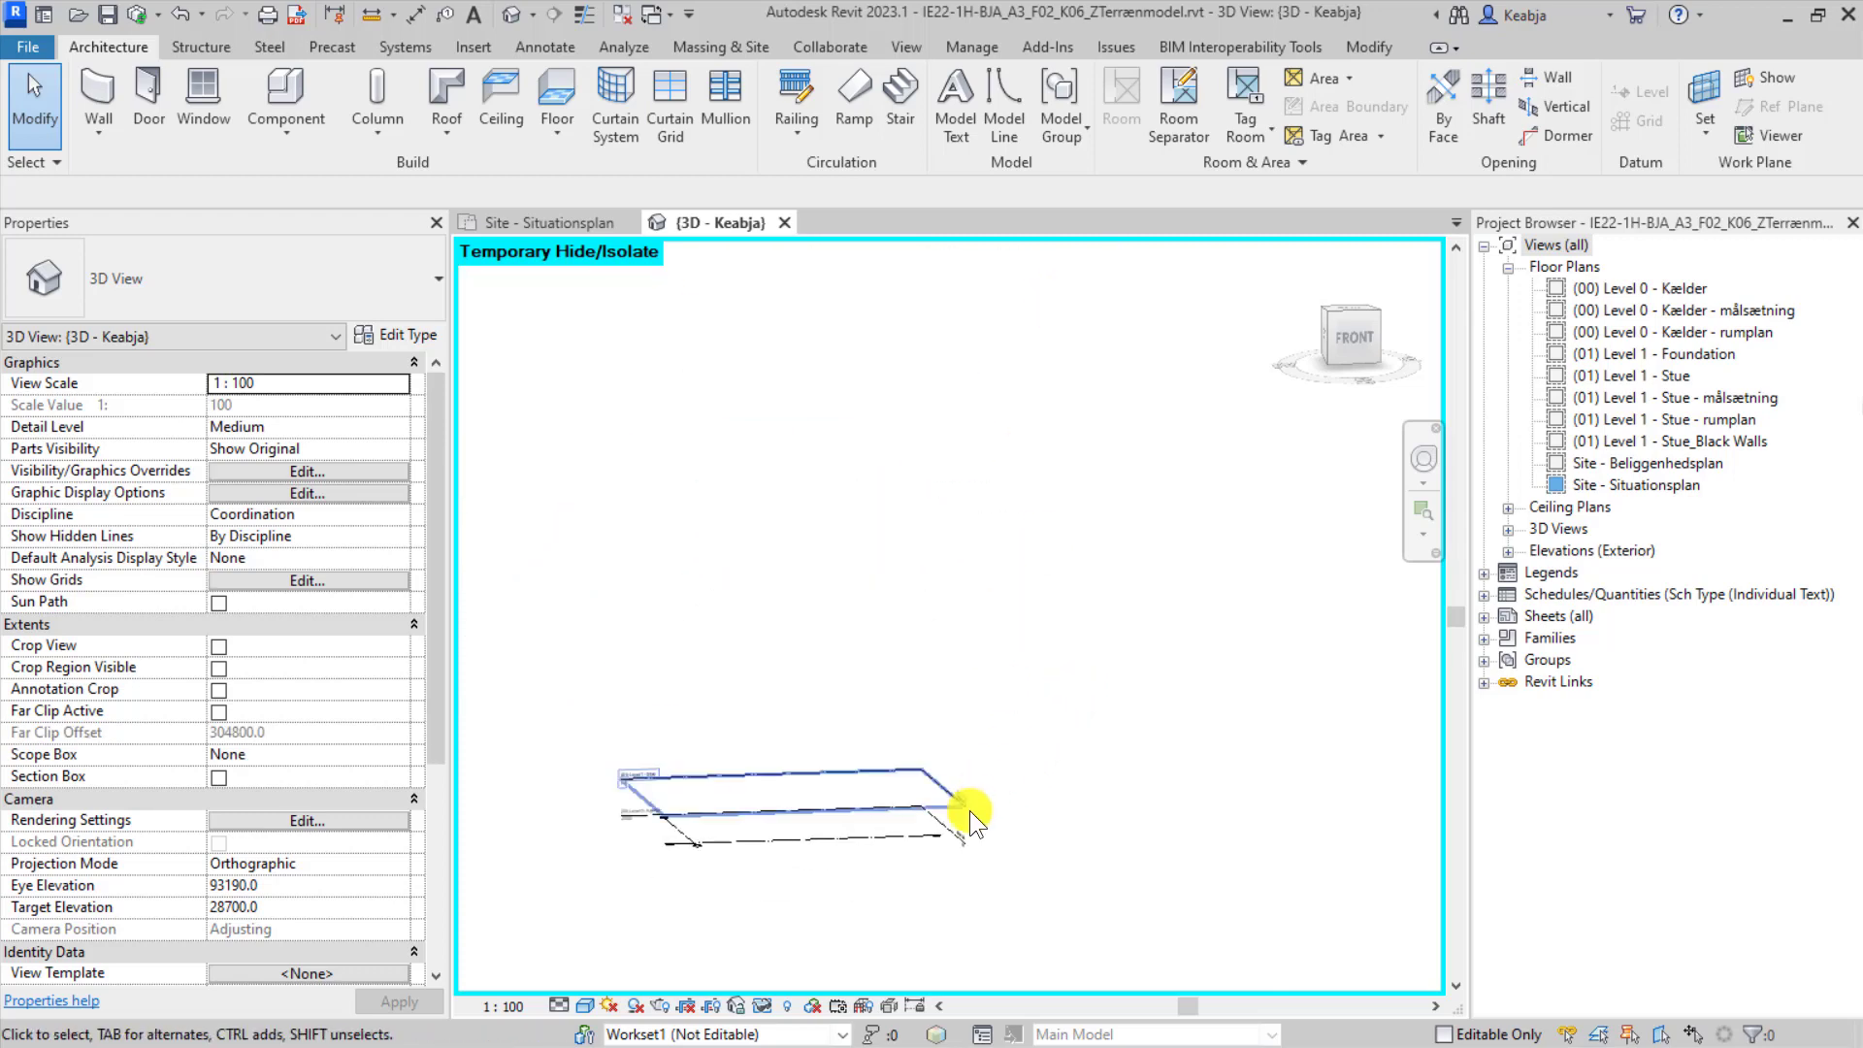
scroll(946, 835, up, 3)
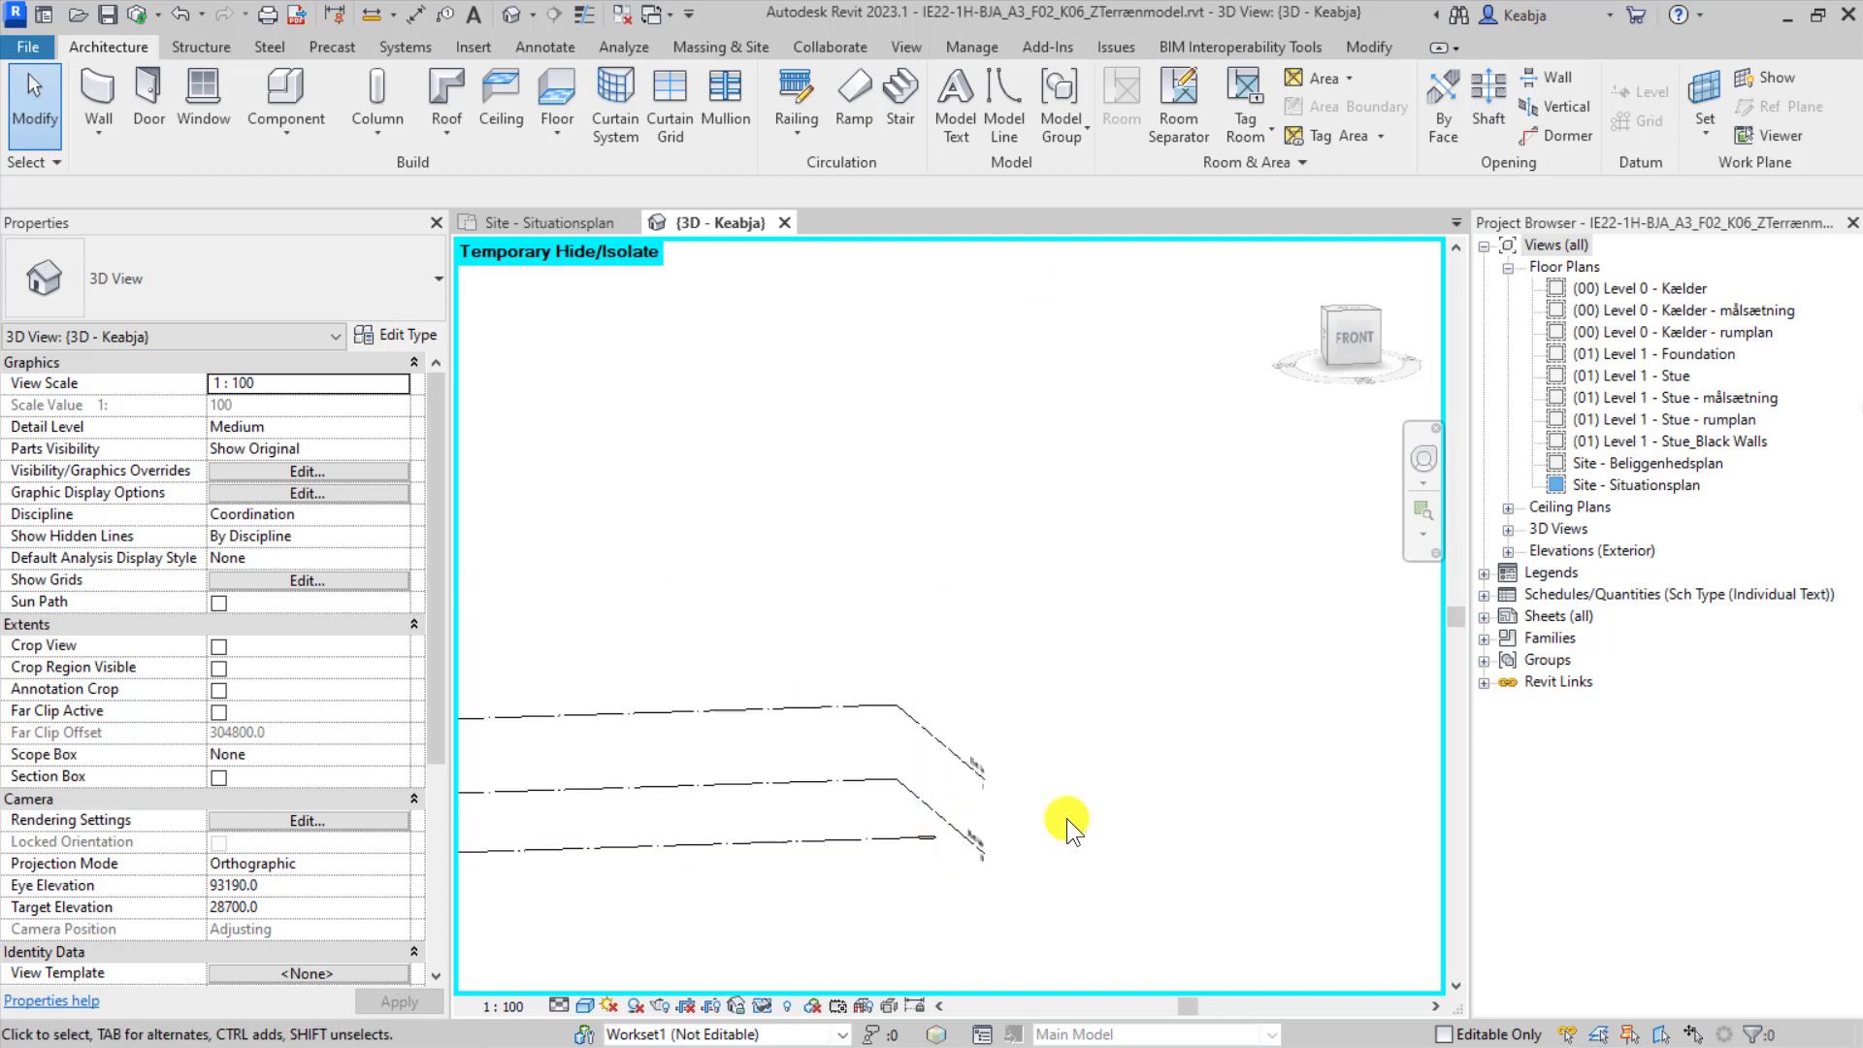
scroll(1232, 824, down, 3)
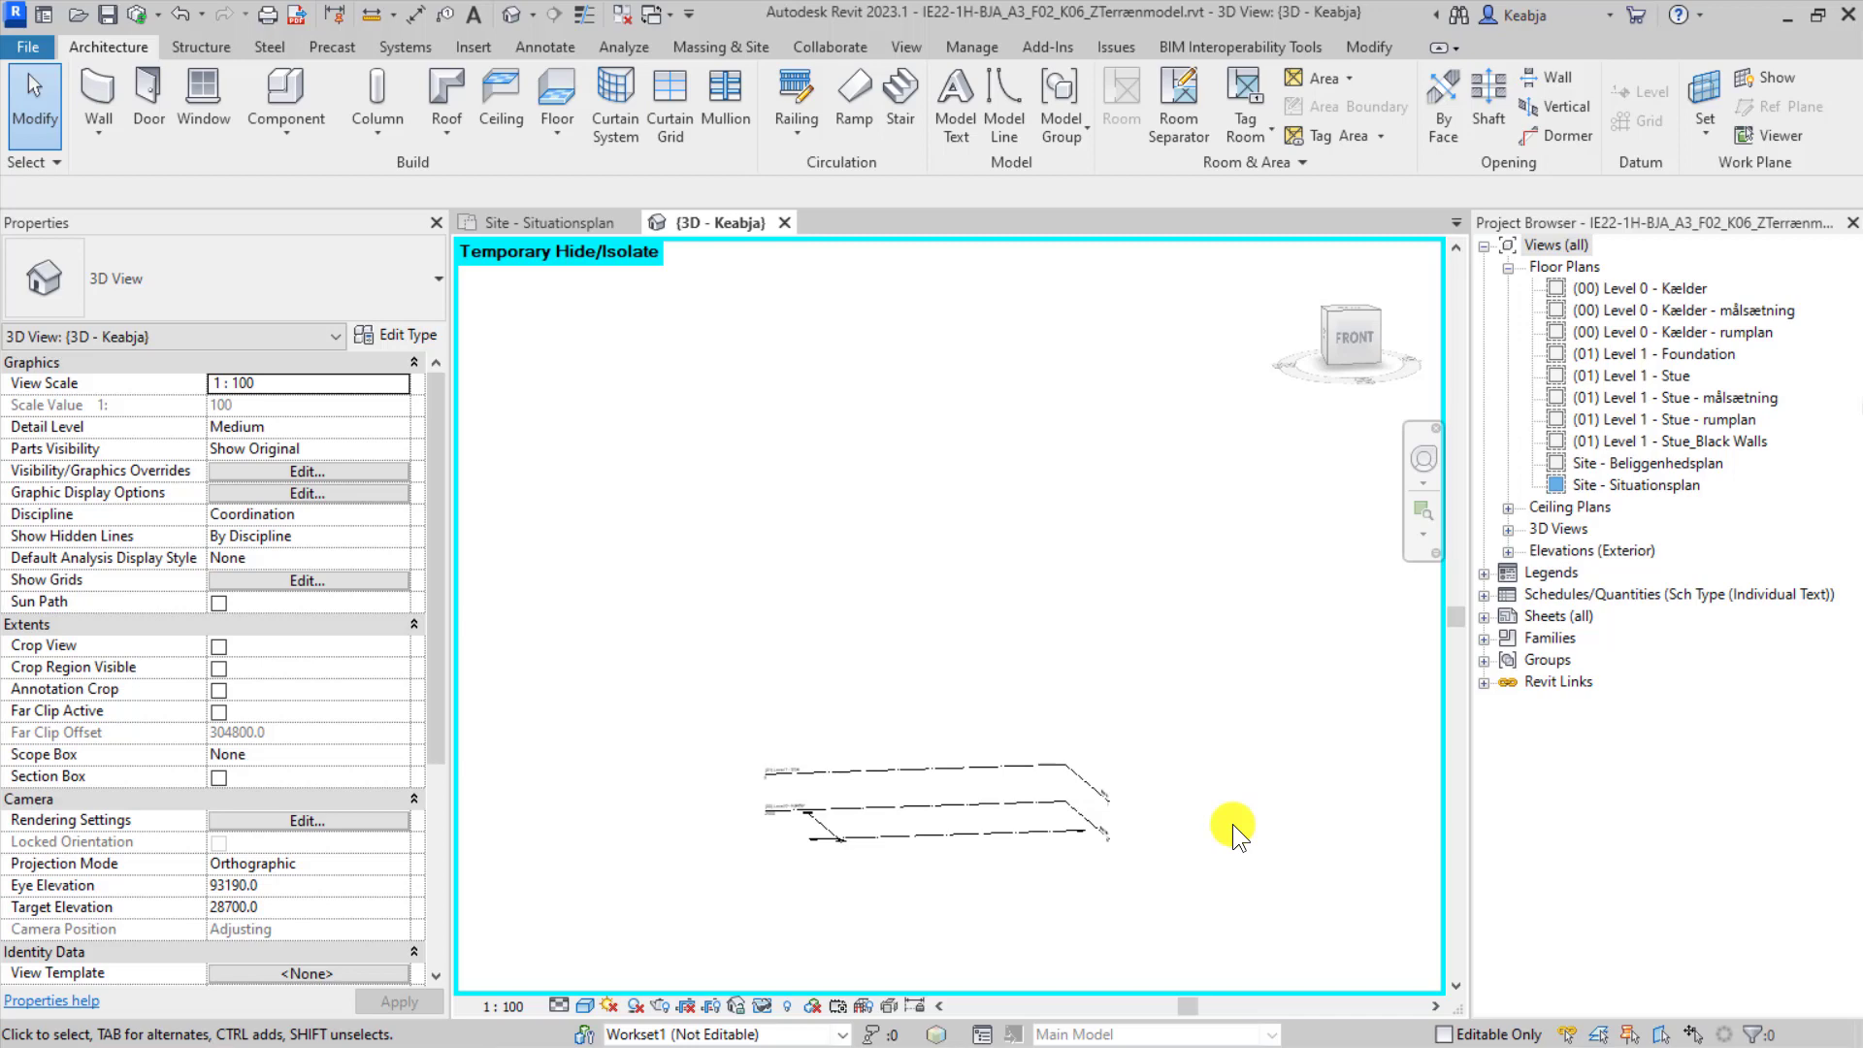
scroll(1052, 521, down, 3)
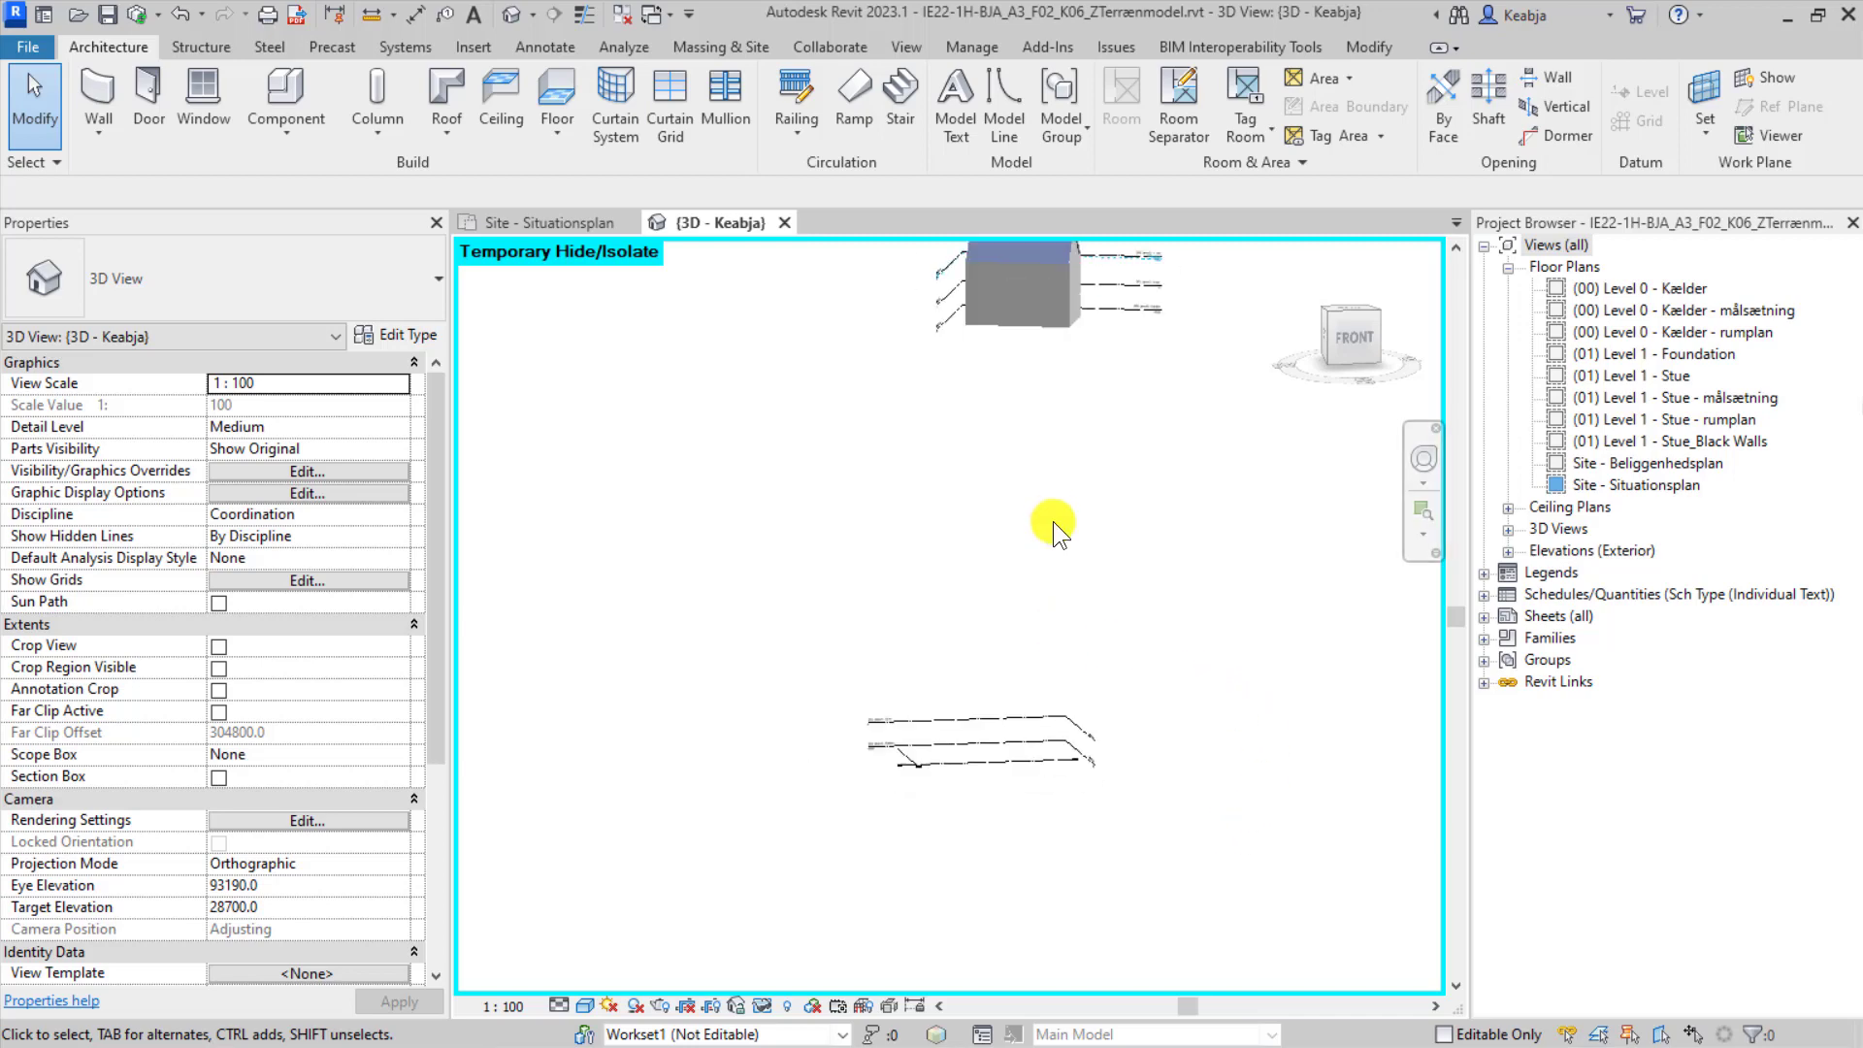
Start a Copy/Monitor session on the linked building model, using the Select Link option.
middle_drag(1091, 387, 955, 485)
scroll(980, 456, up, 2)
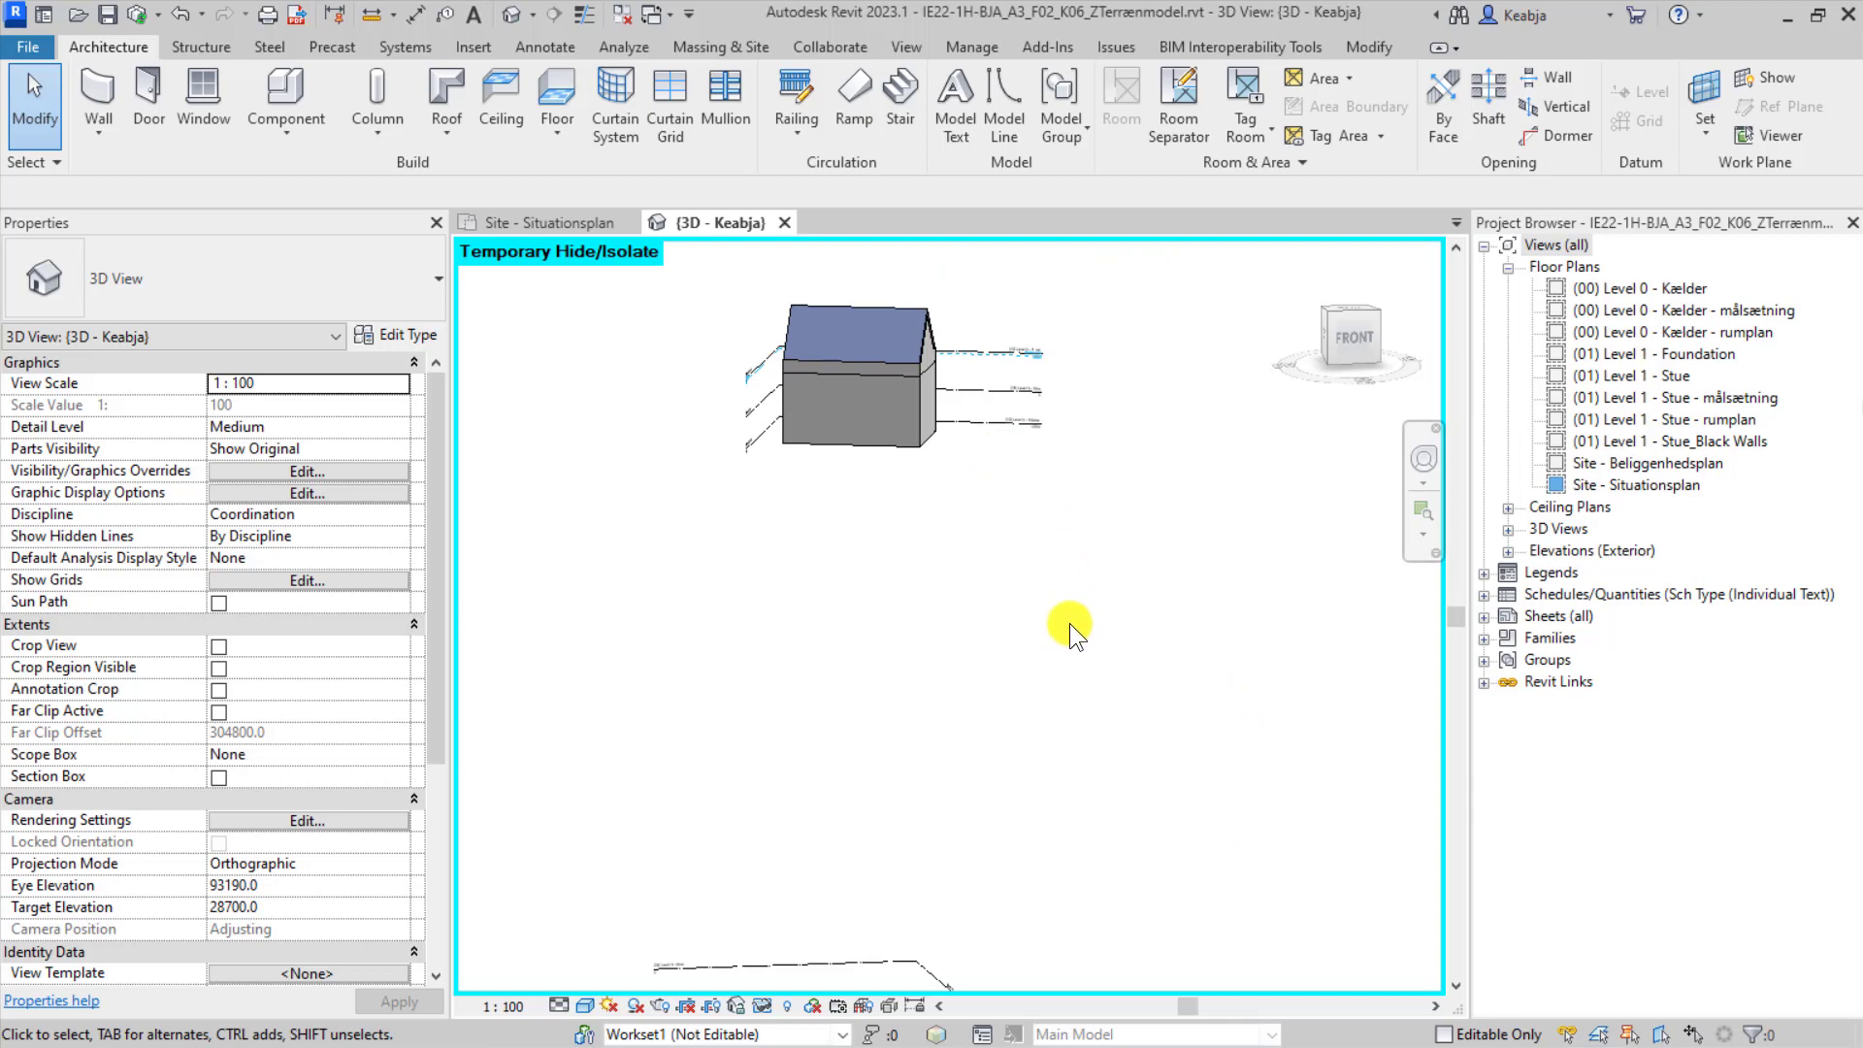
middle_drag(1070, 623, 1062, 486)
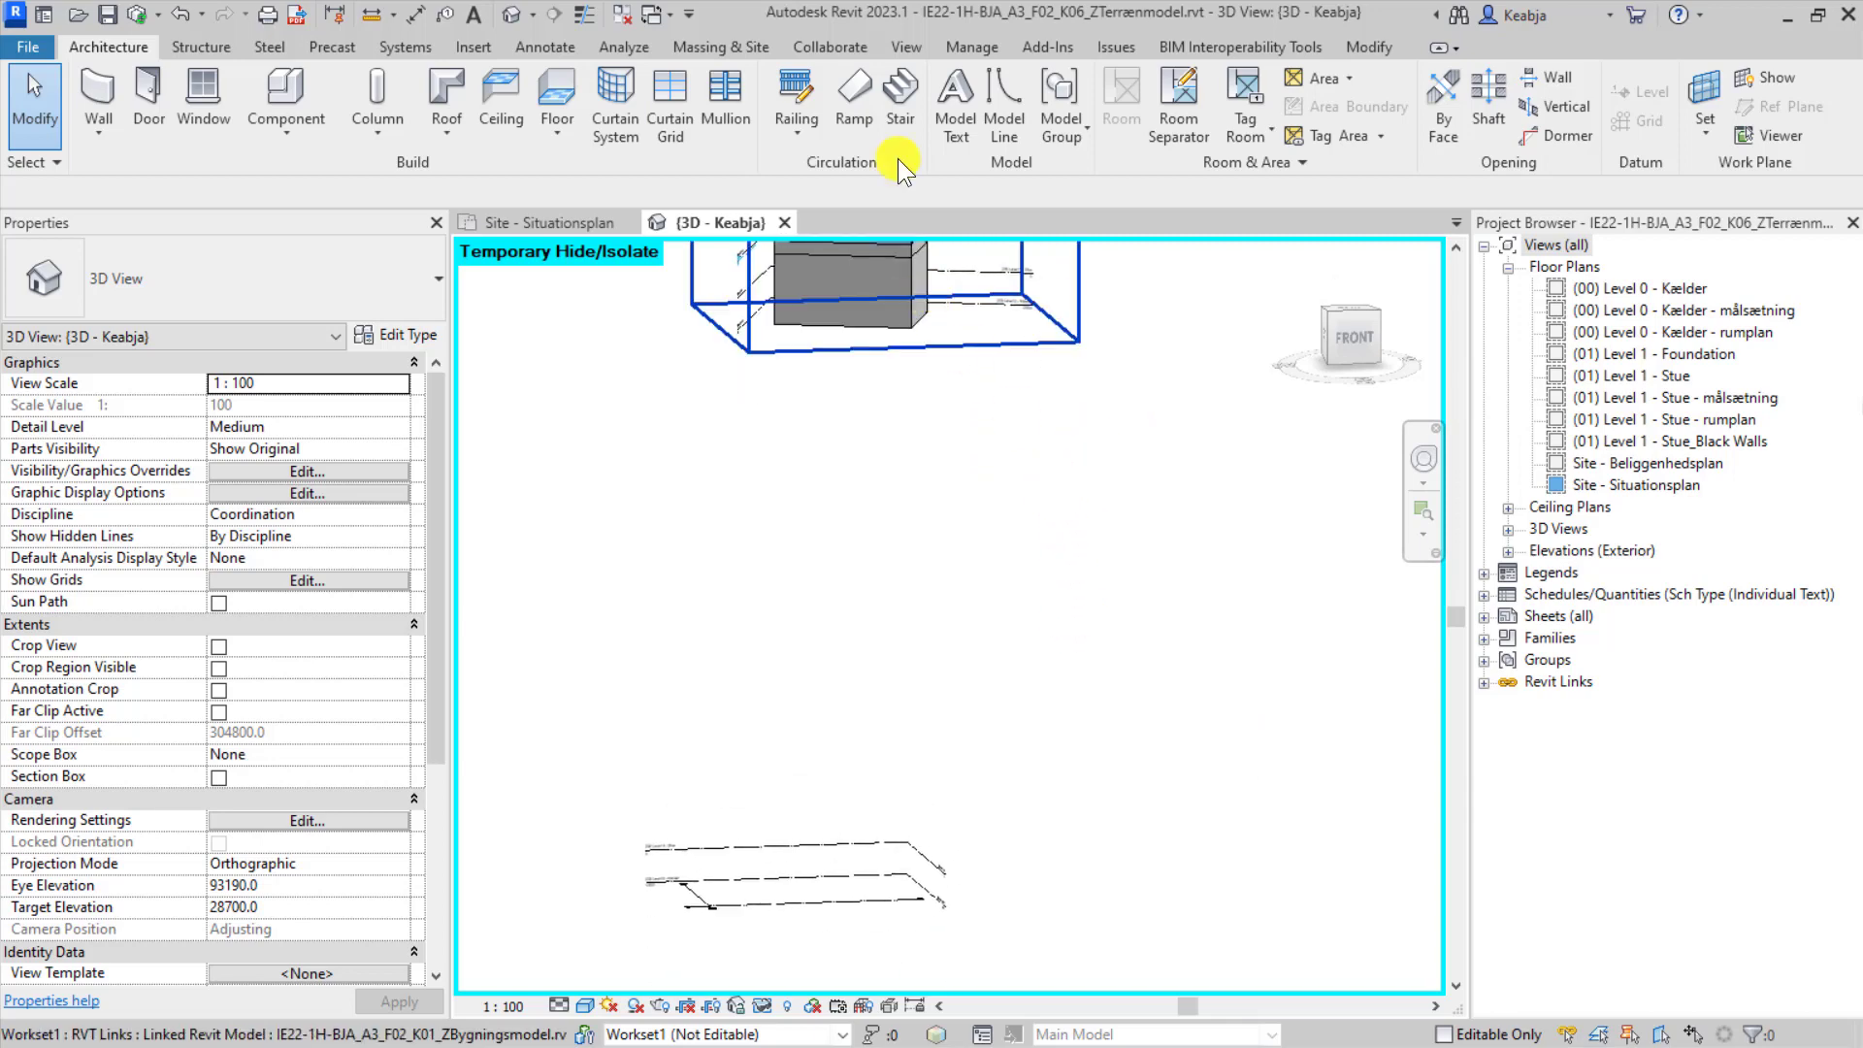
click(825, 47)
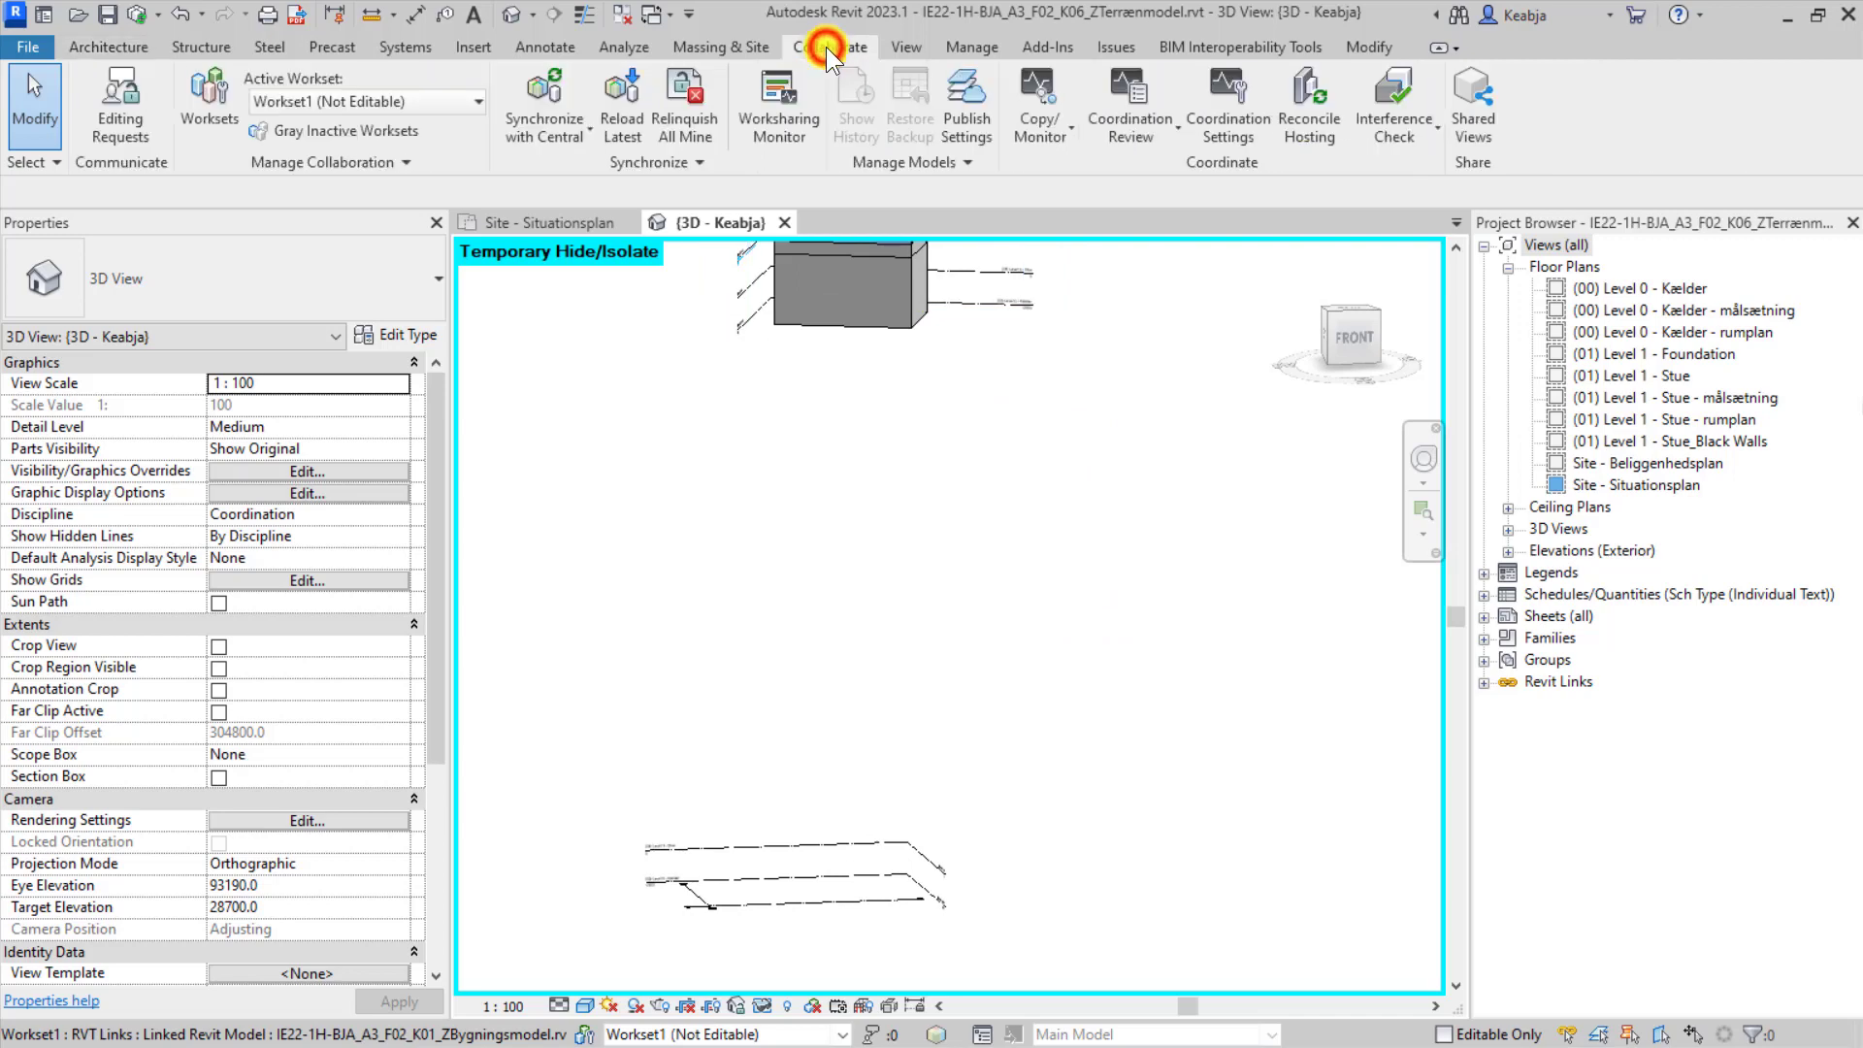
click(1058, 140)
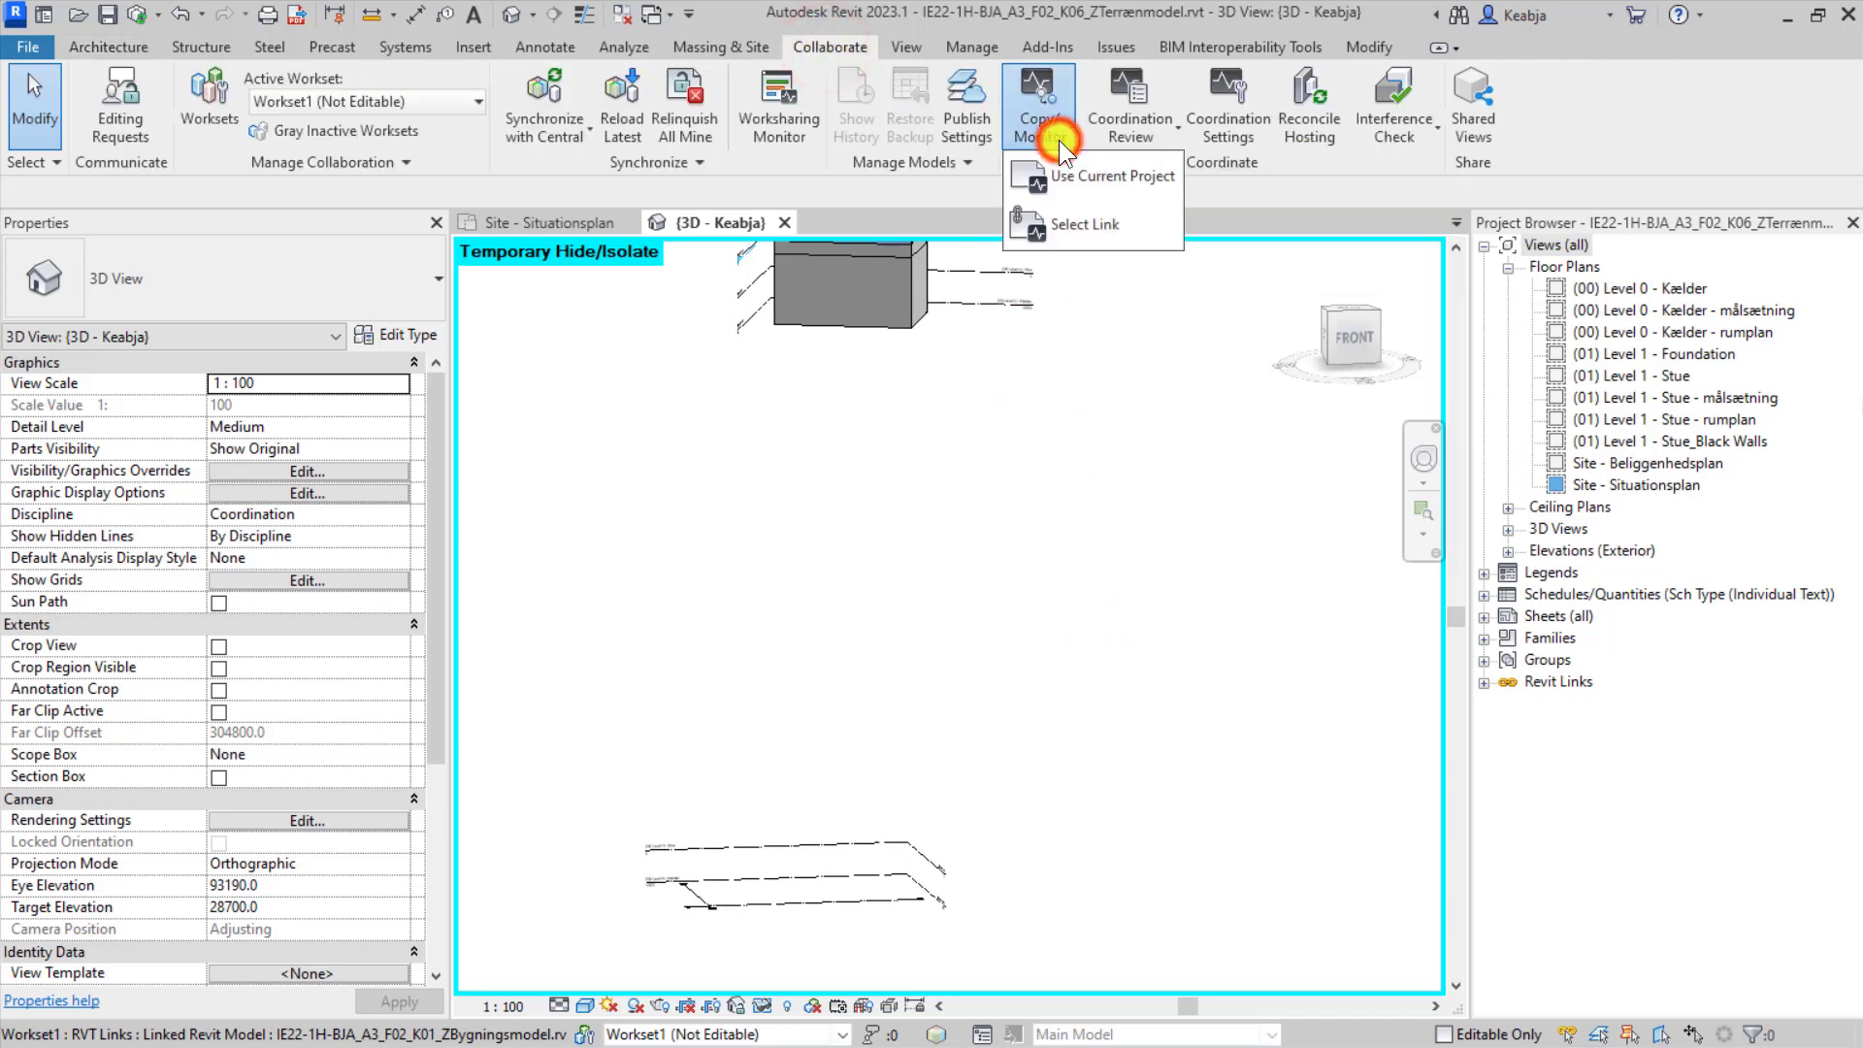
click(1081, 224)
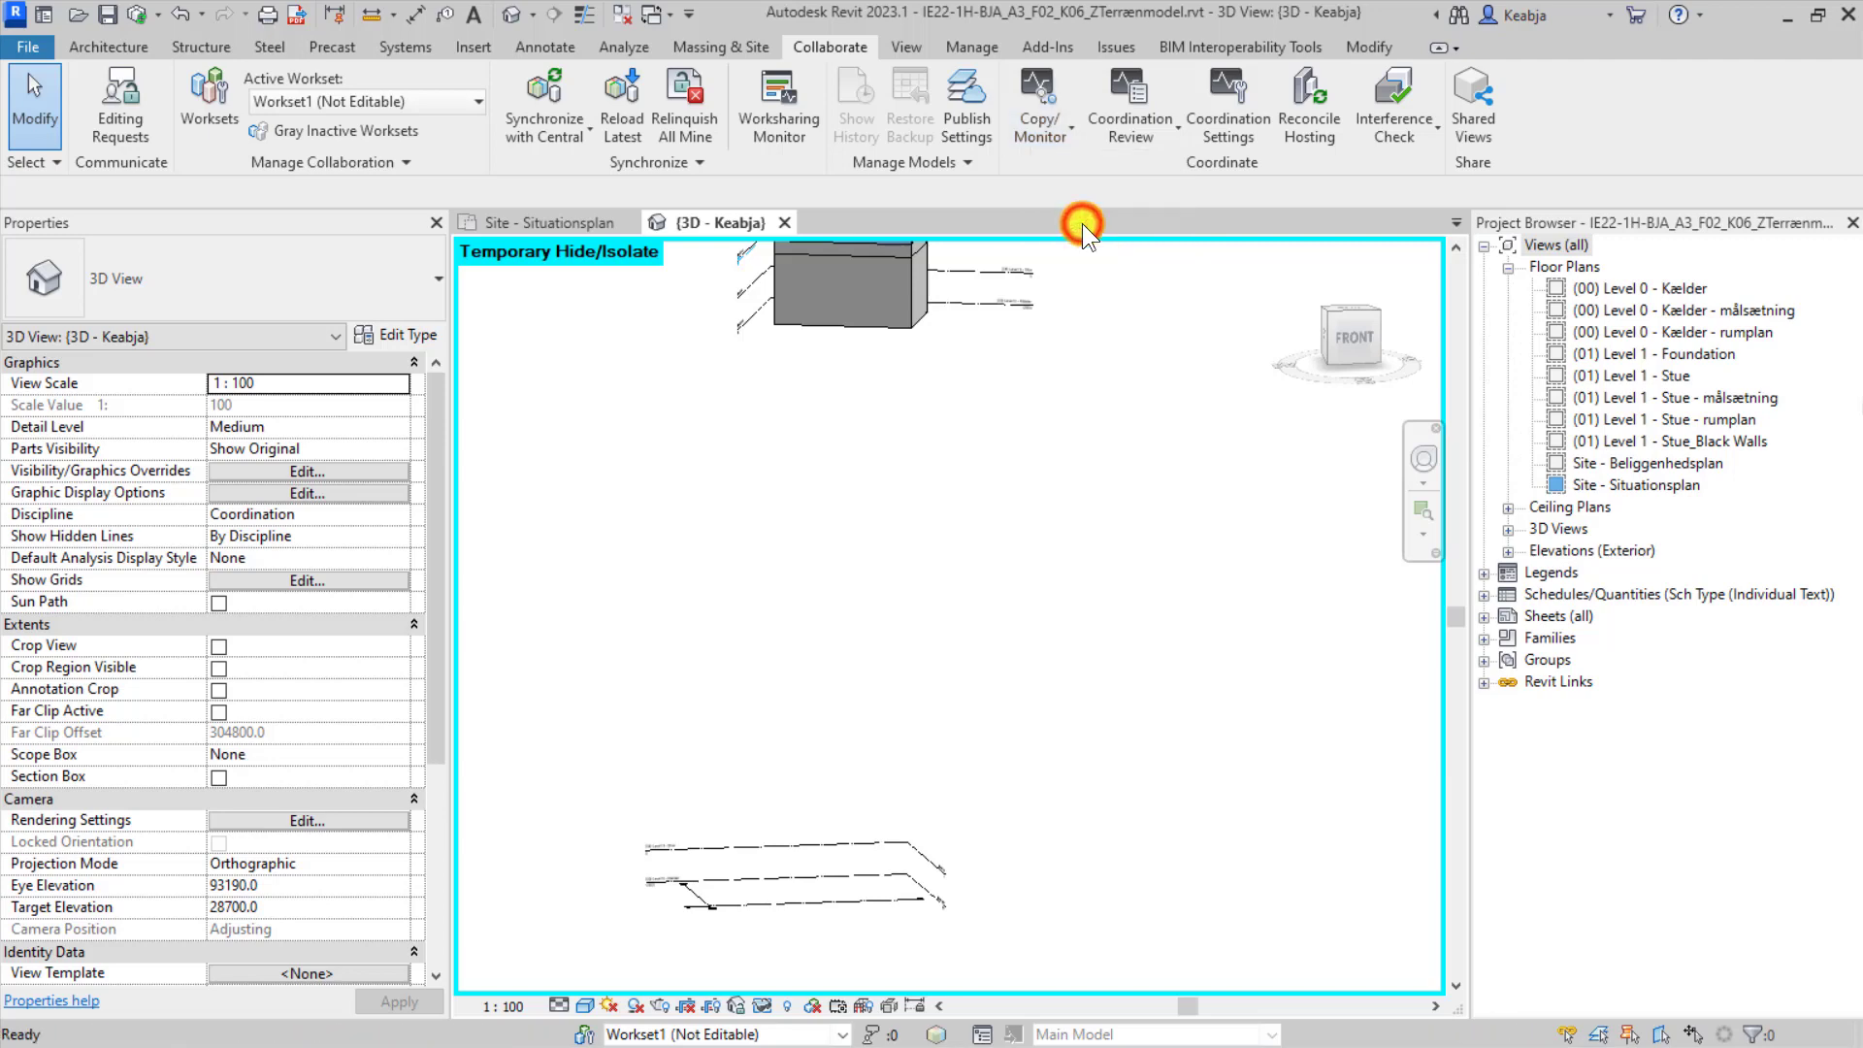
click(894, 329)
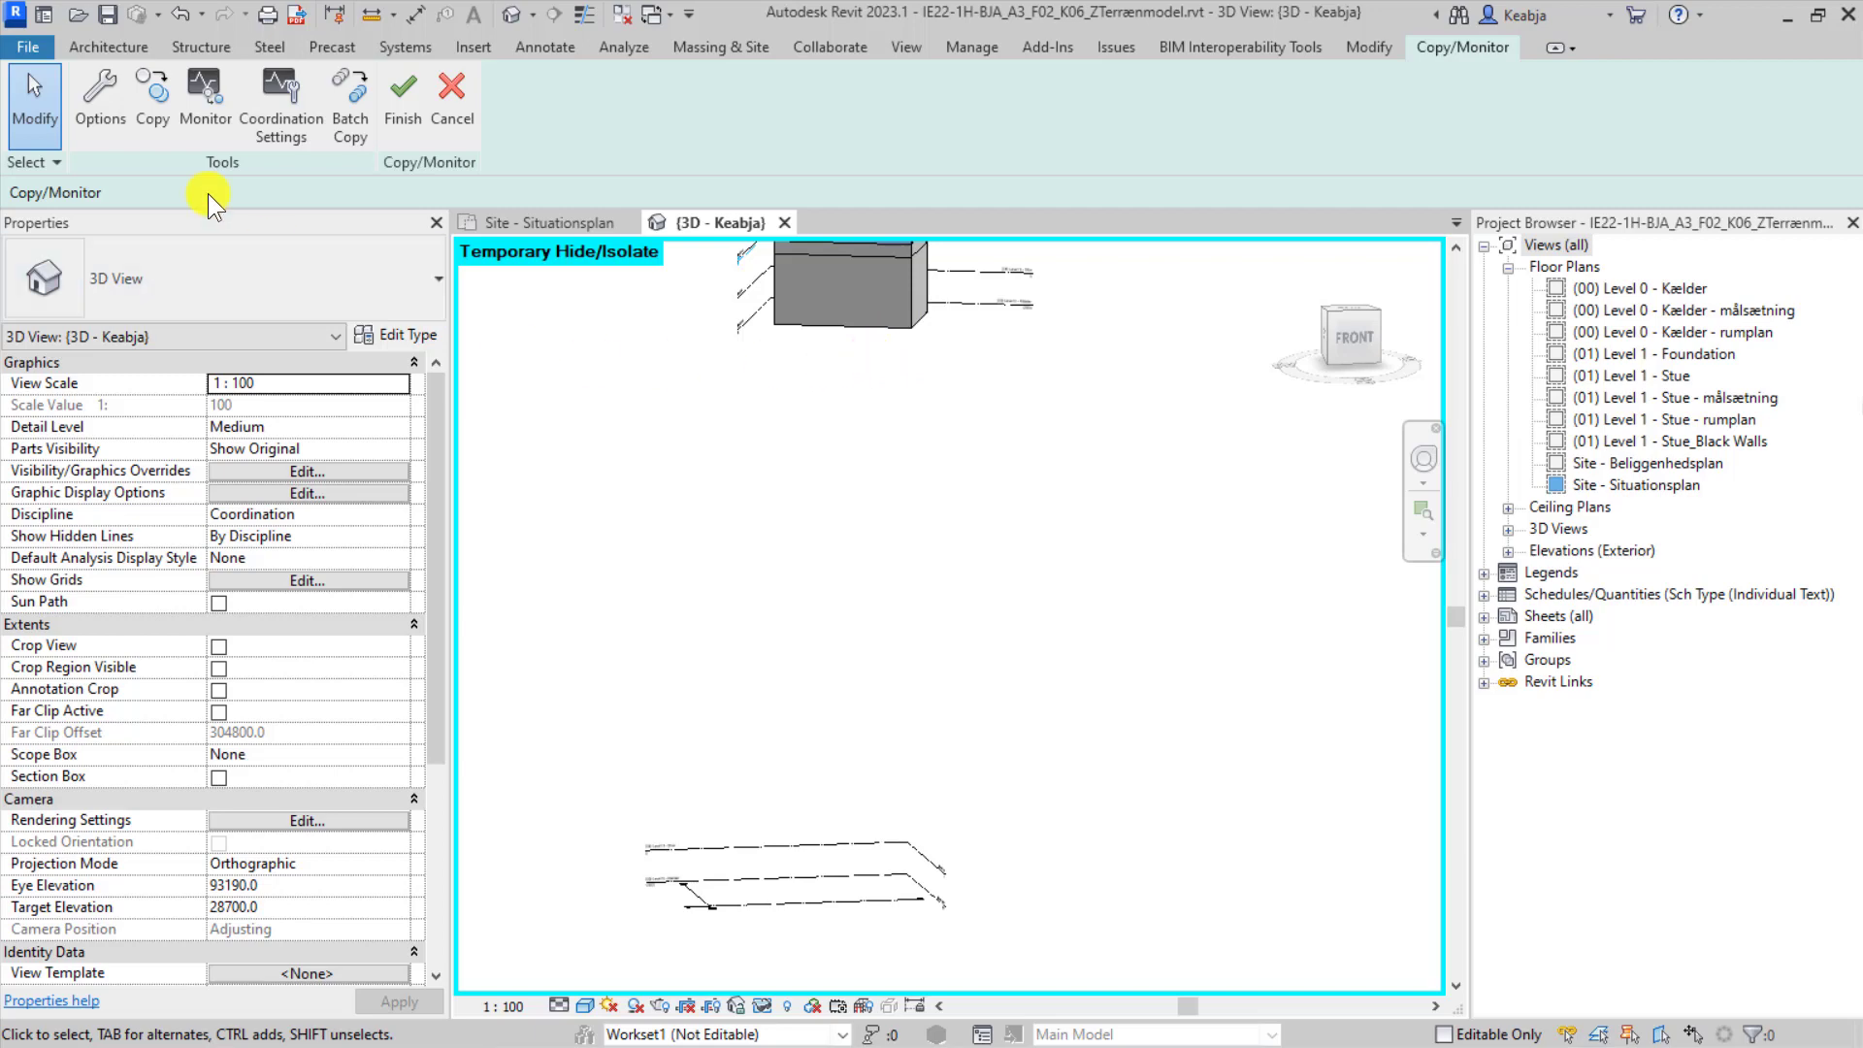
Copy and monitor the building link's (00) Level 0 - Kælder and (01) Level 1 - Stue levels, and finish the Copy/Monitor session.
click(161, 97)
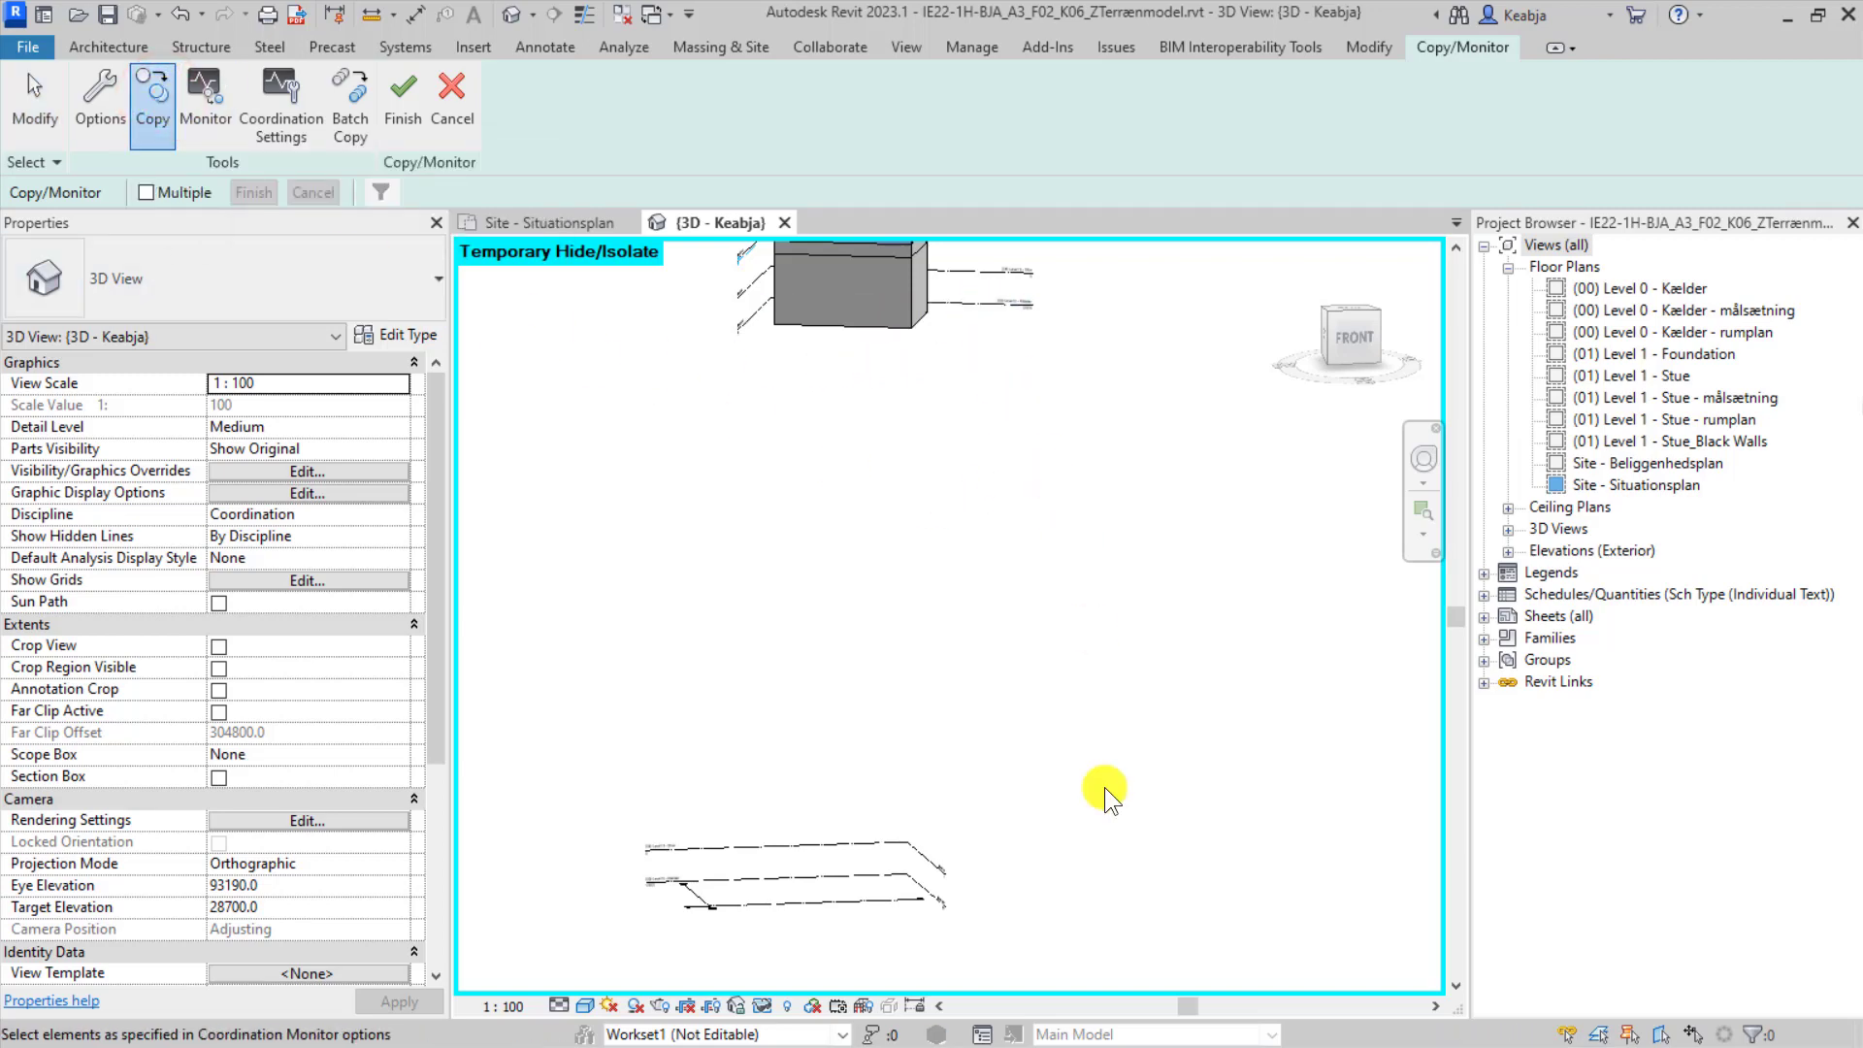
click(994, 311)
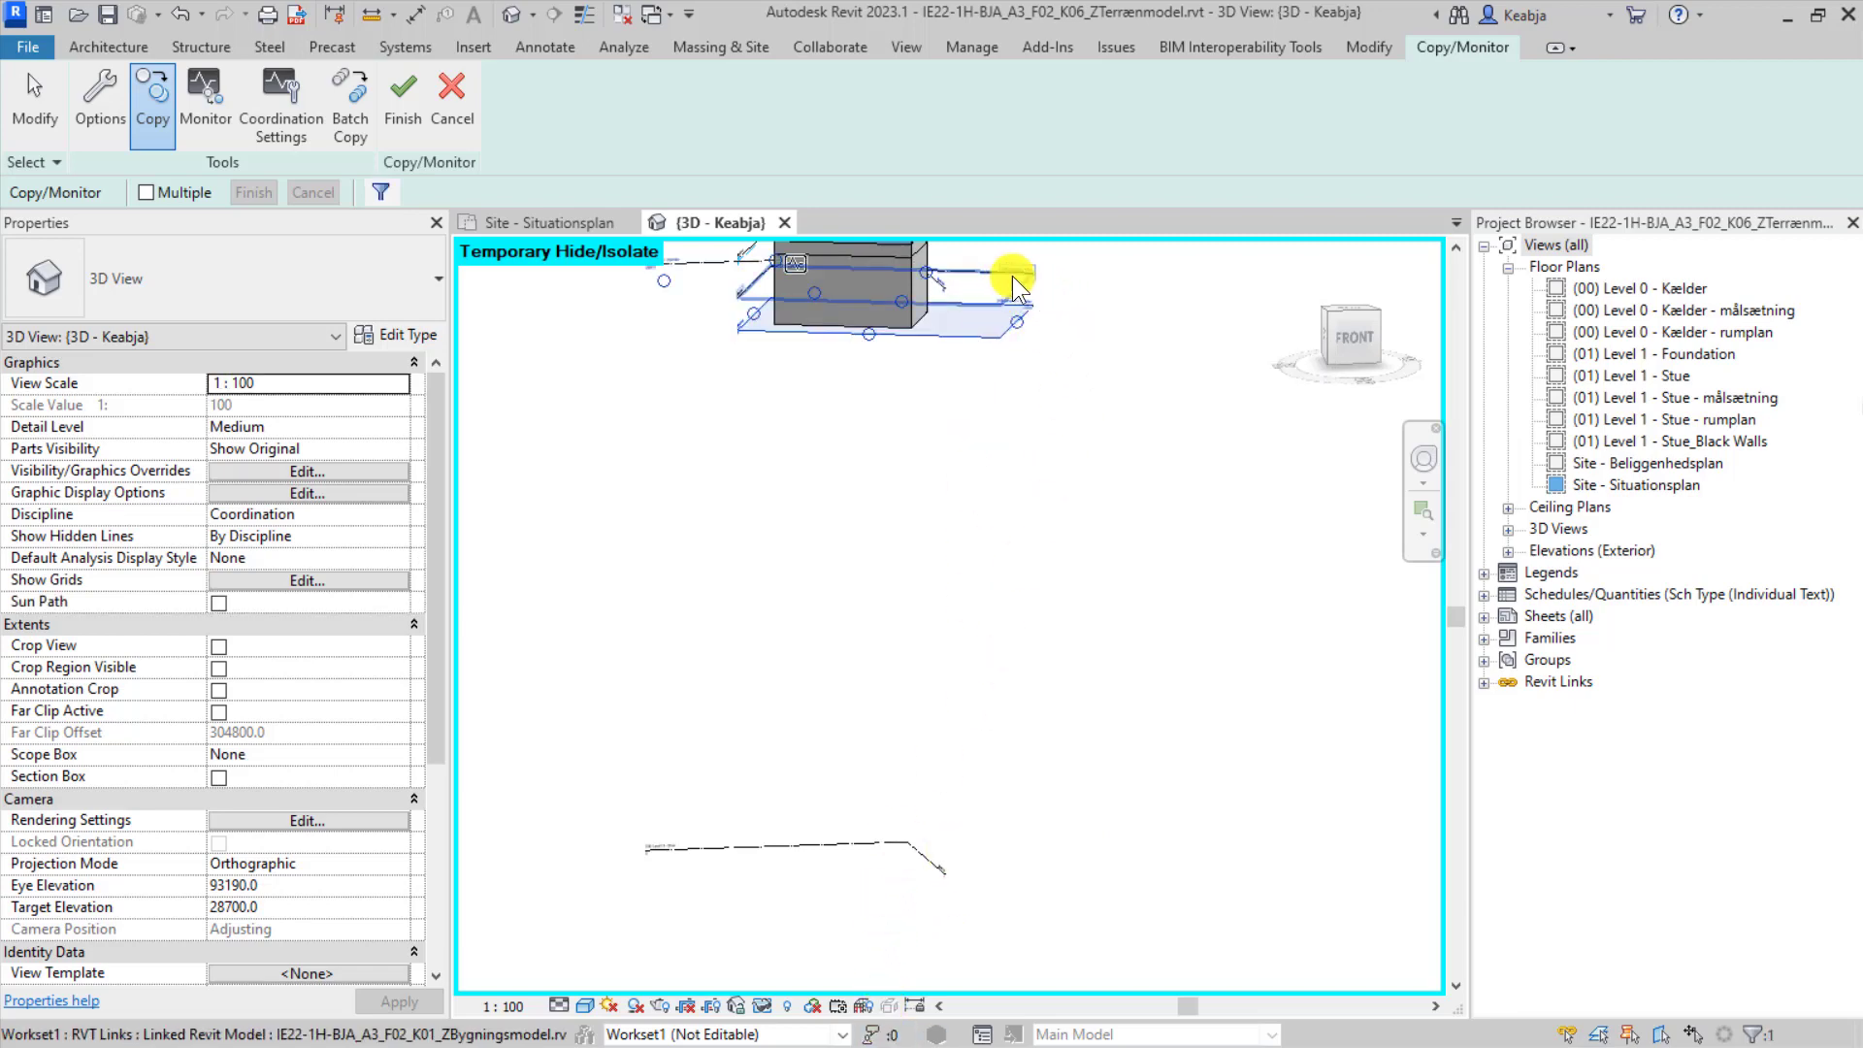
click(989, 285)
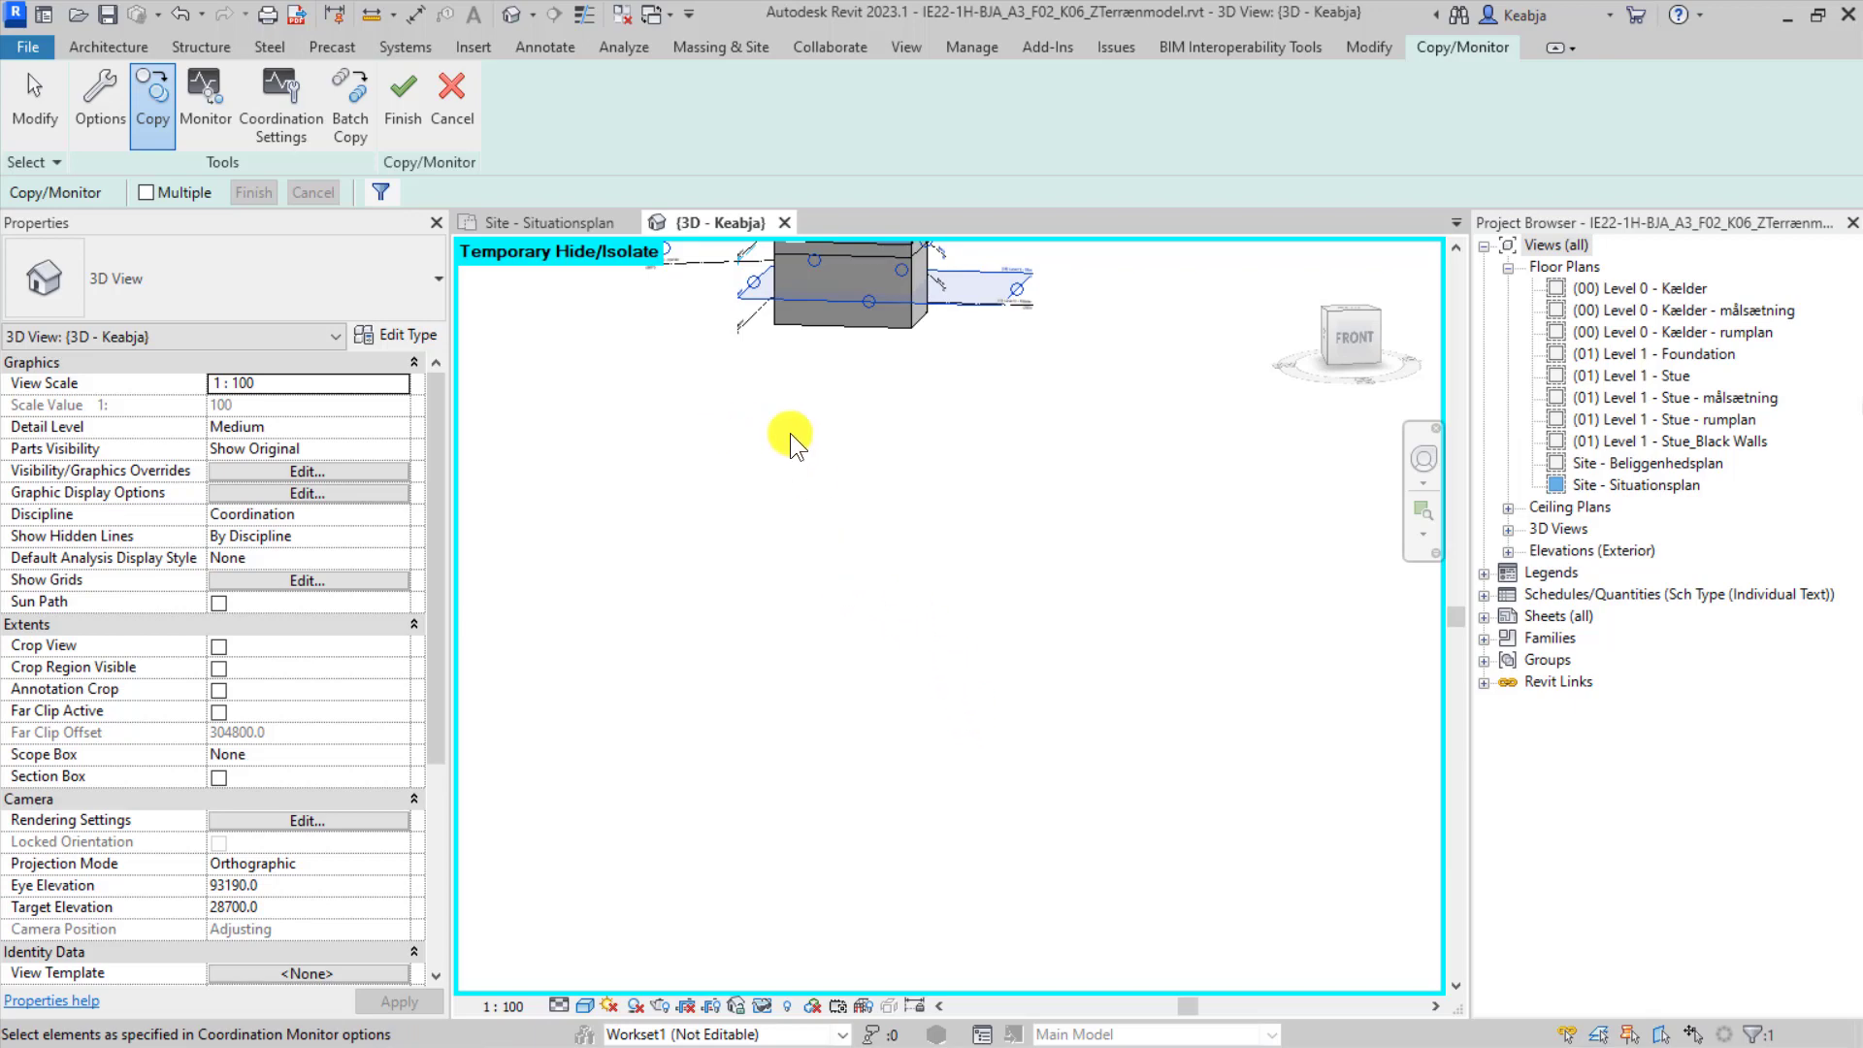
scroll(790, 433, down, 2)
click(410, 85)
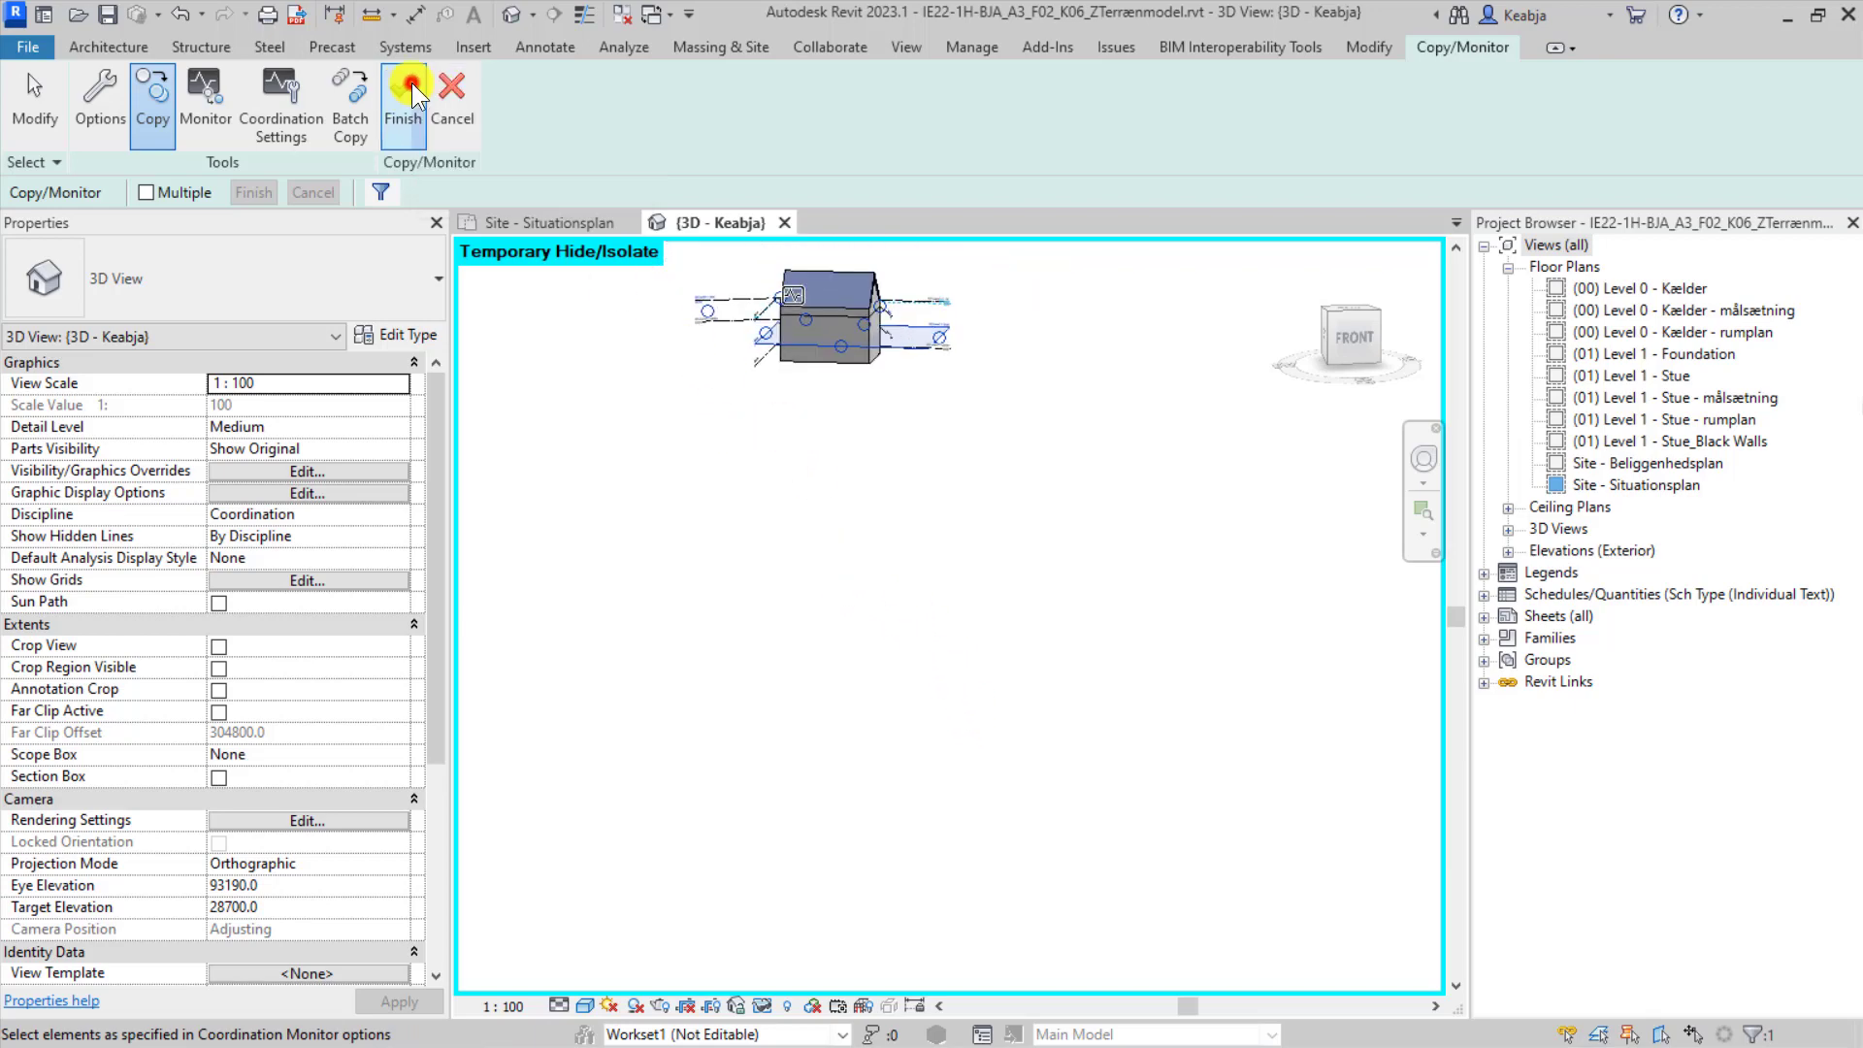
click(1010, 526)
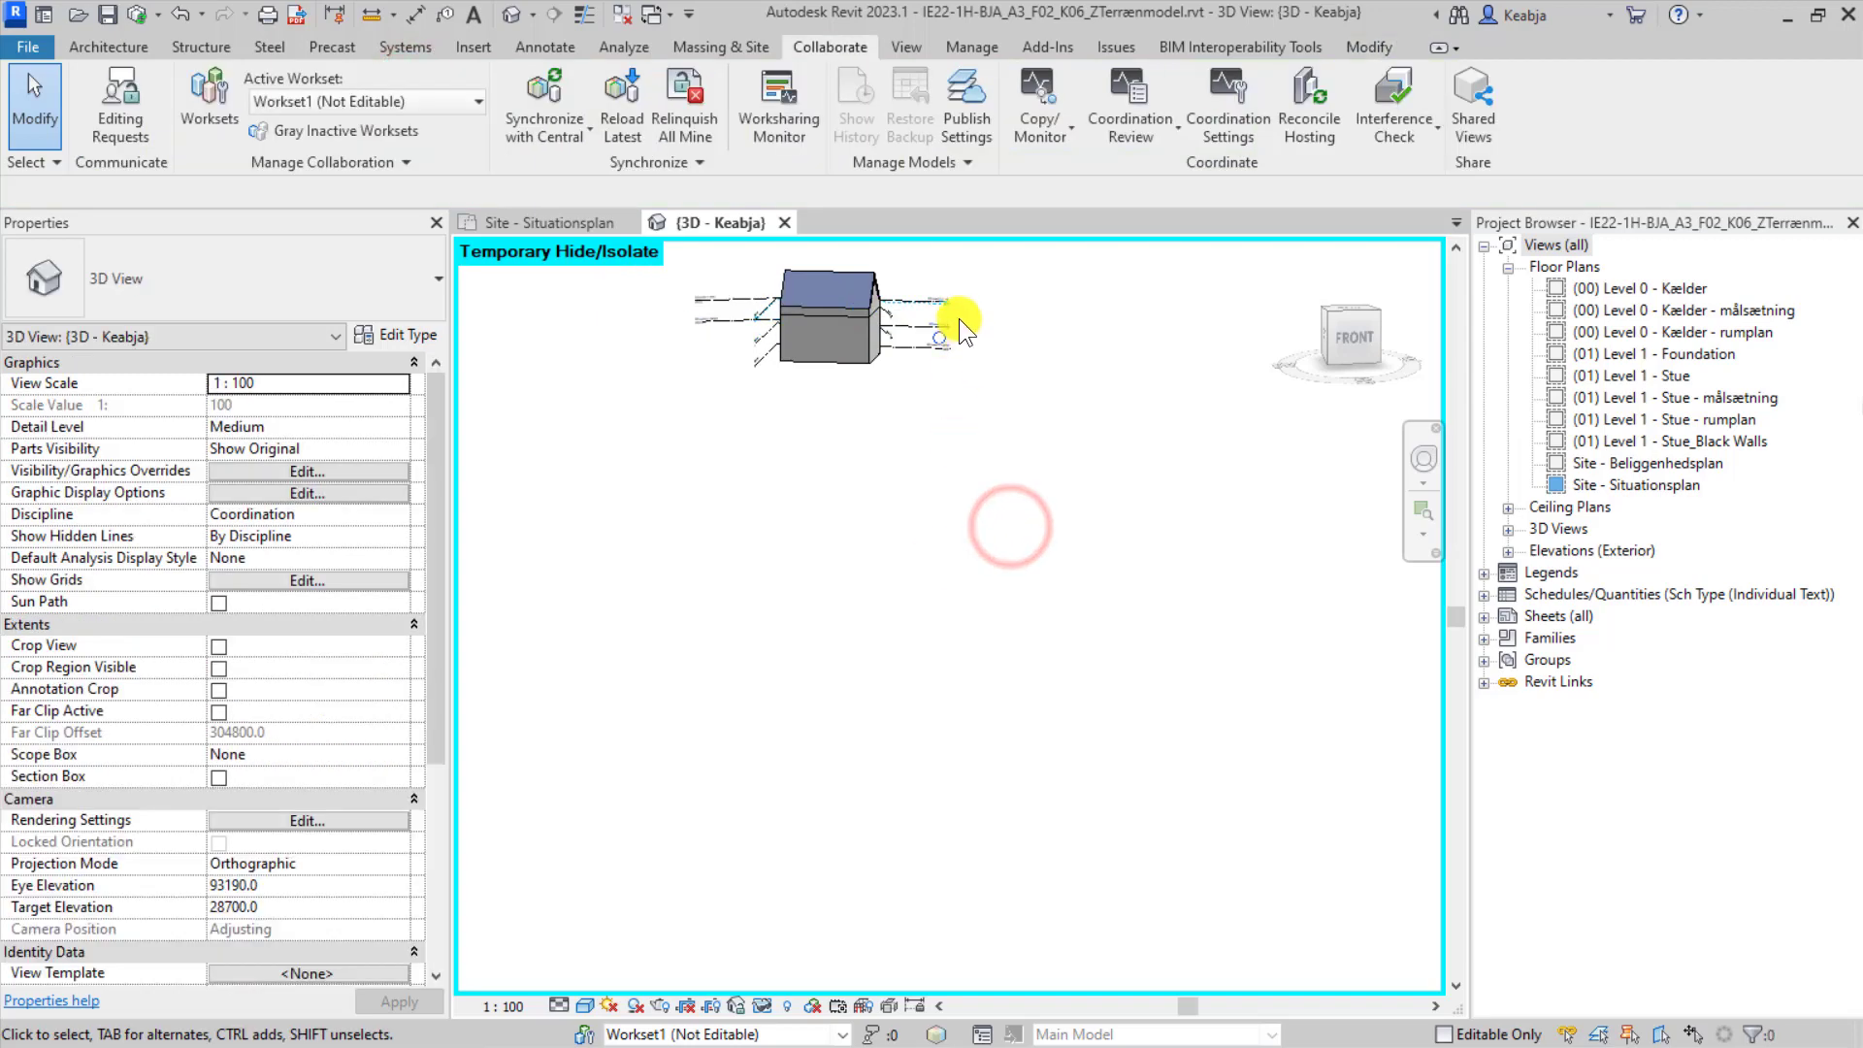
Temporarily hide the linked building model so that only the terrain model's own levels are shown in 3D.
shift+middle_drag(959, 319, 1003, 673)
scroll(1025, 600, up, 3)
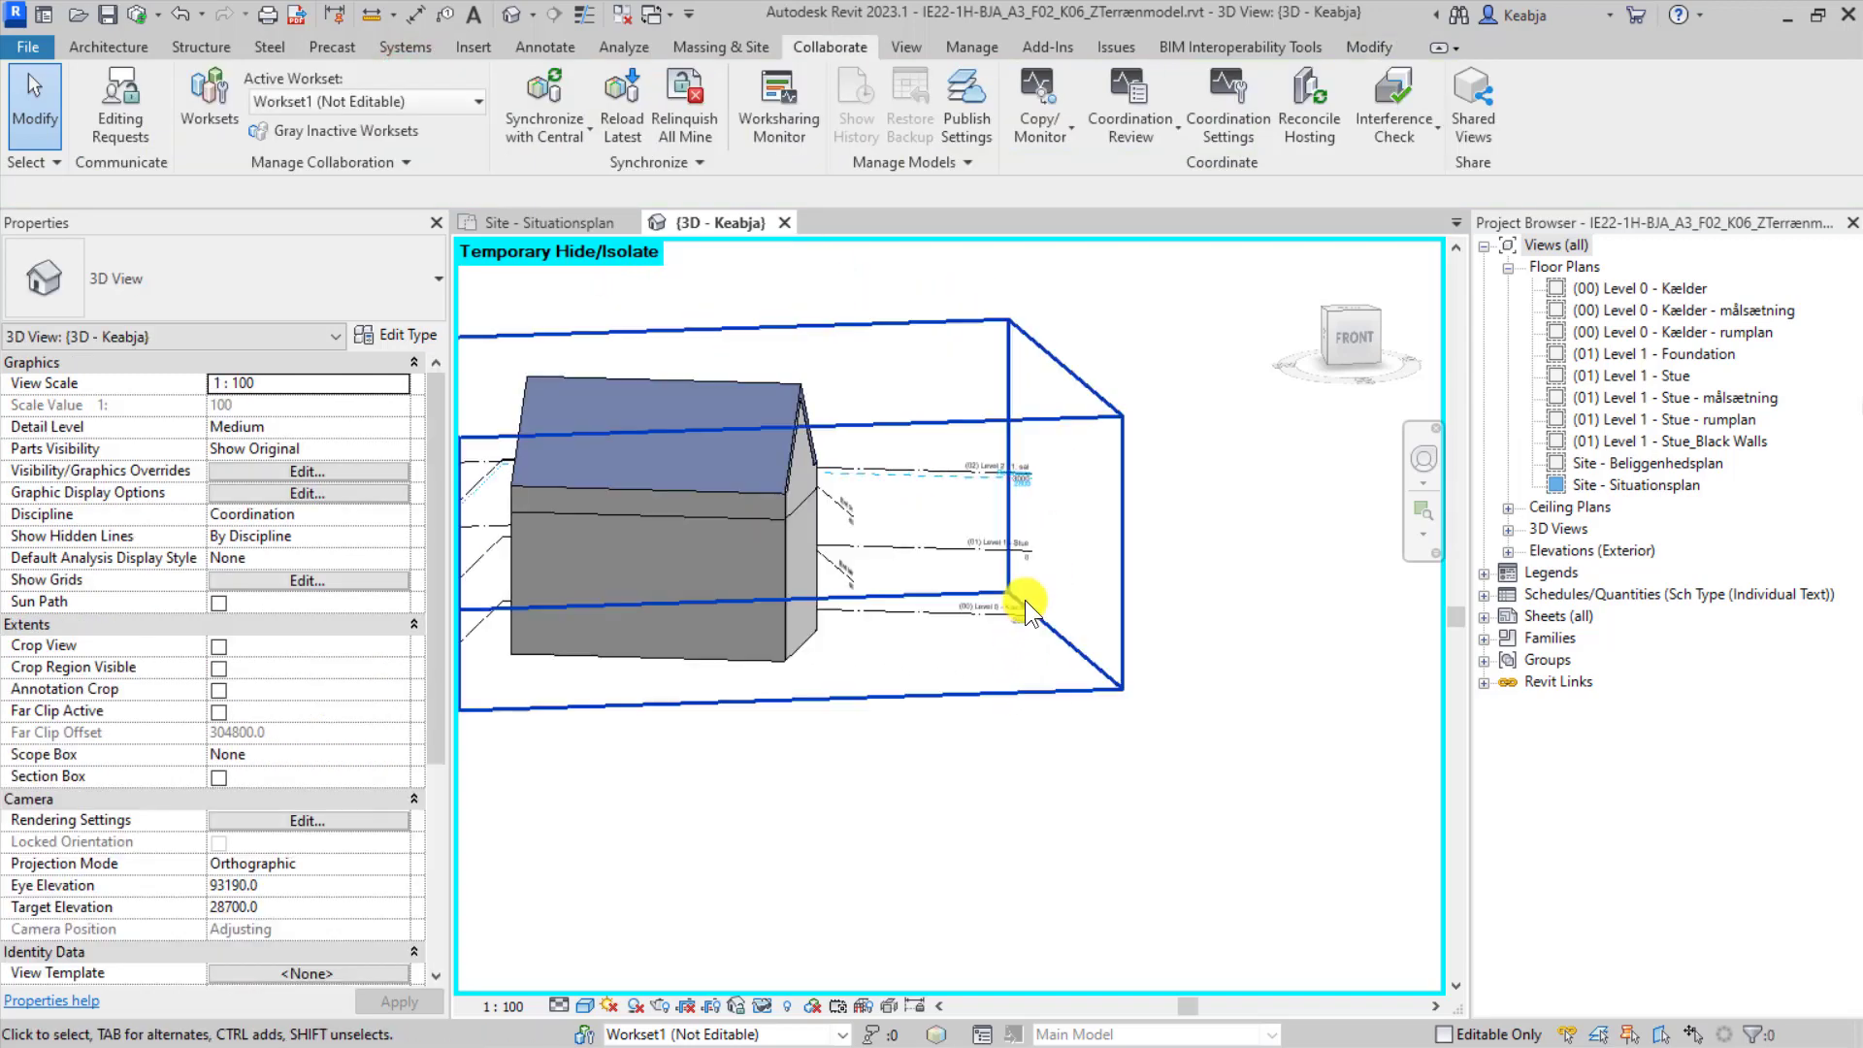
shift+middle_drag(955, 580, 959, 668)
scroll(959, 668, down, 2)
click(876, 626)
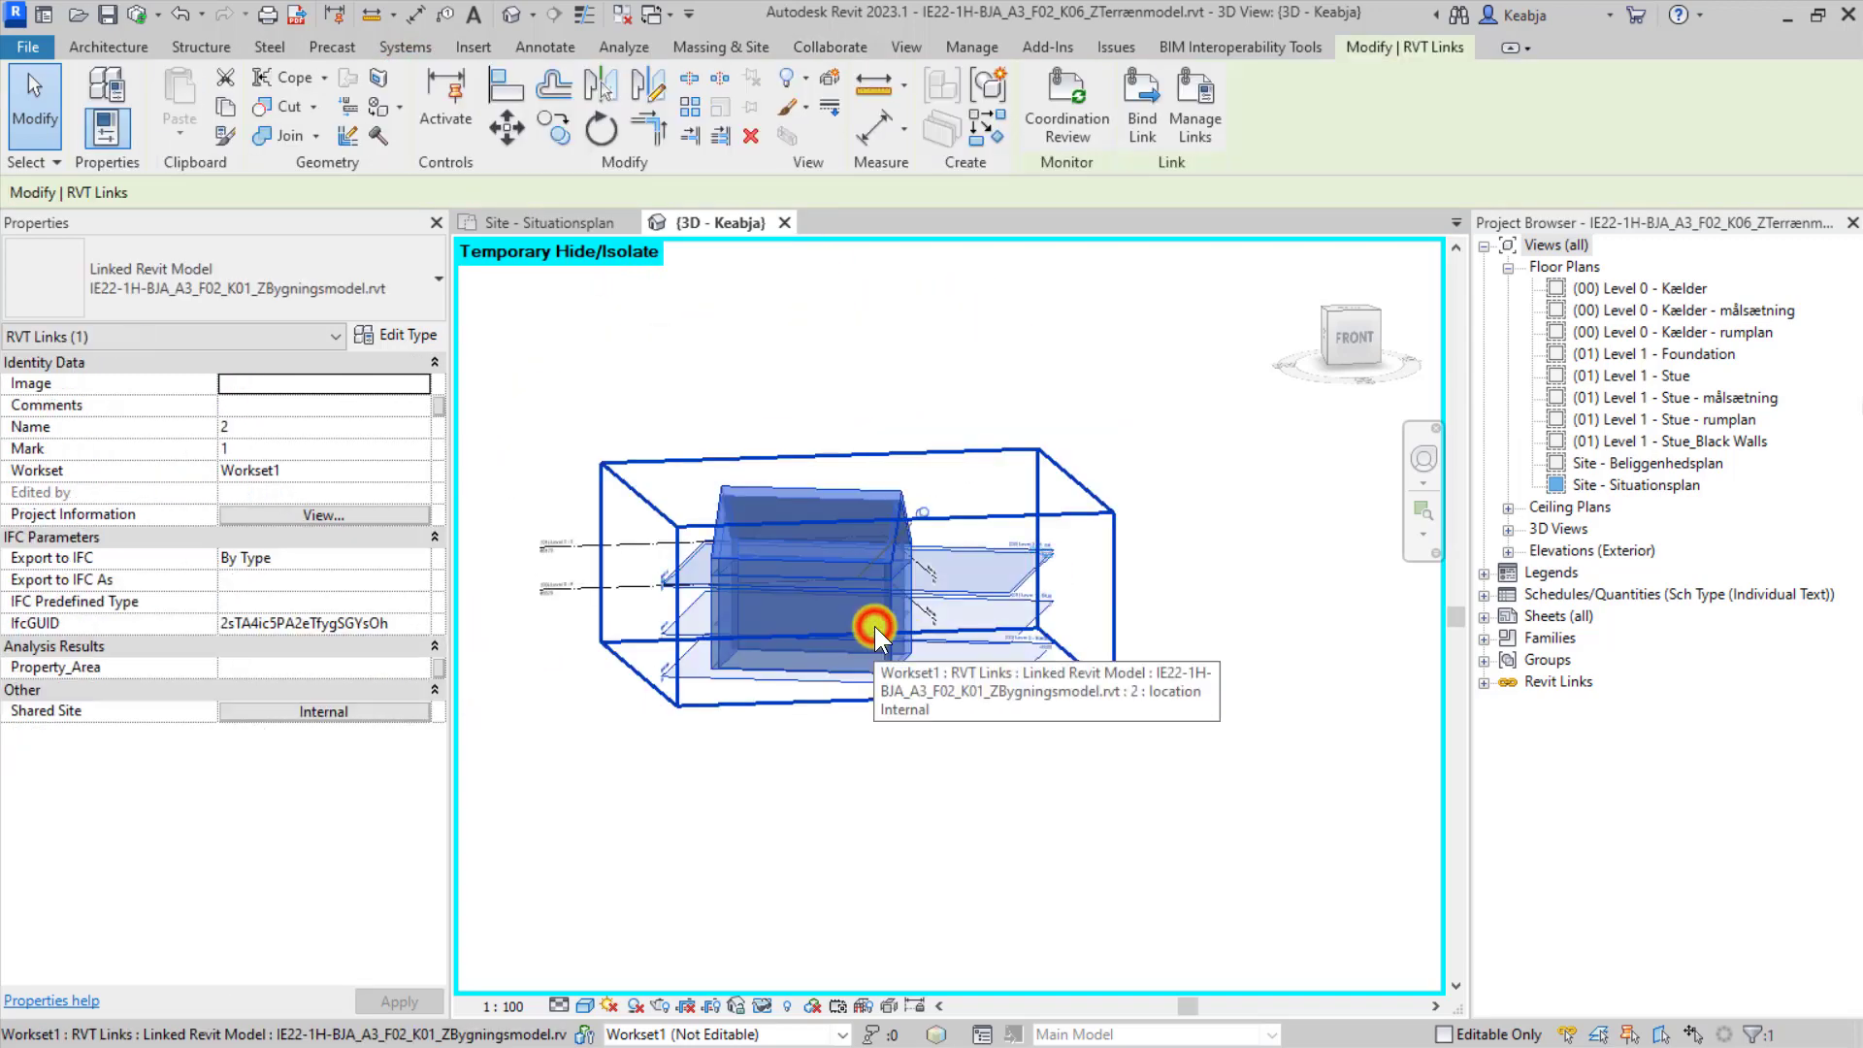
key(h)
key(h)
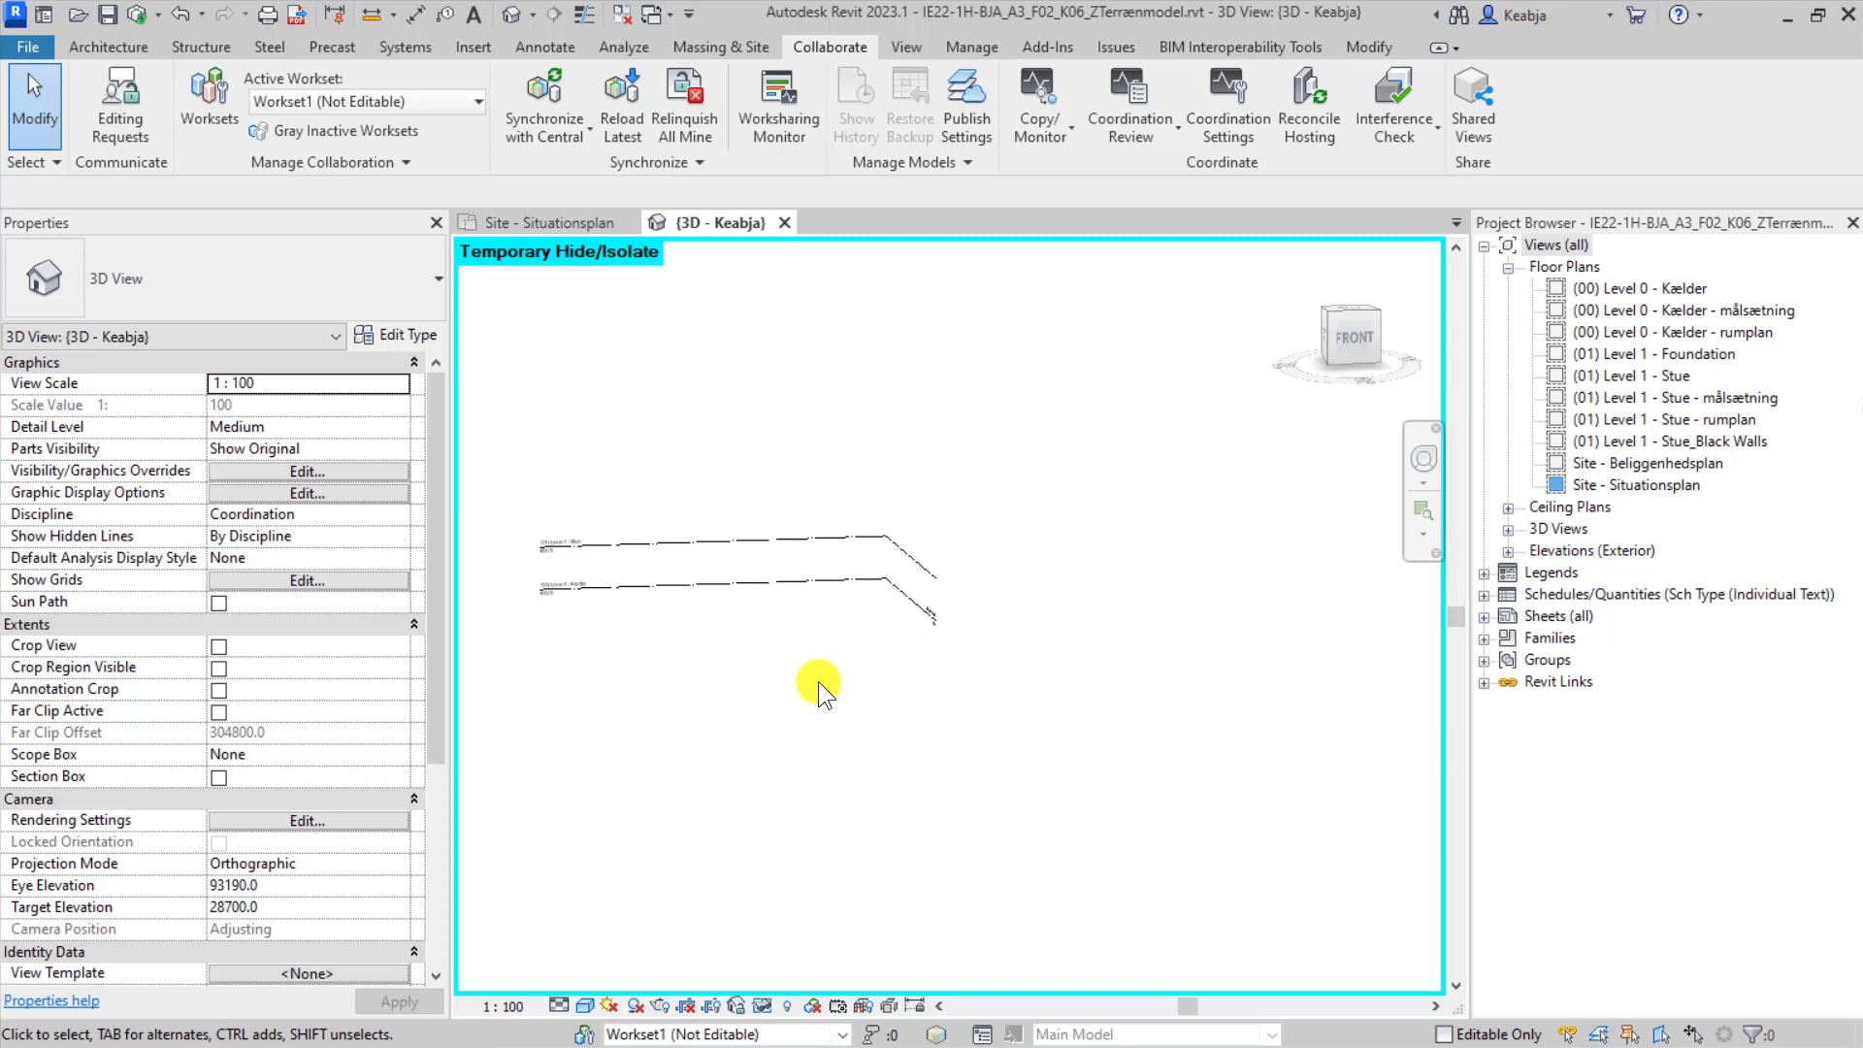
Inspect the copied (00) Level 0 - Kælder level, its elevation and its monitoring symbol.
click(807, 579)
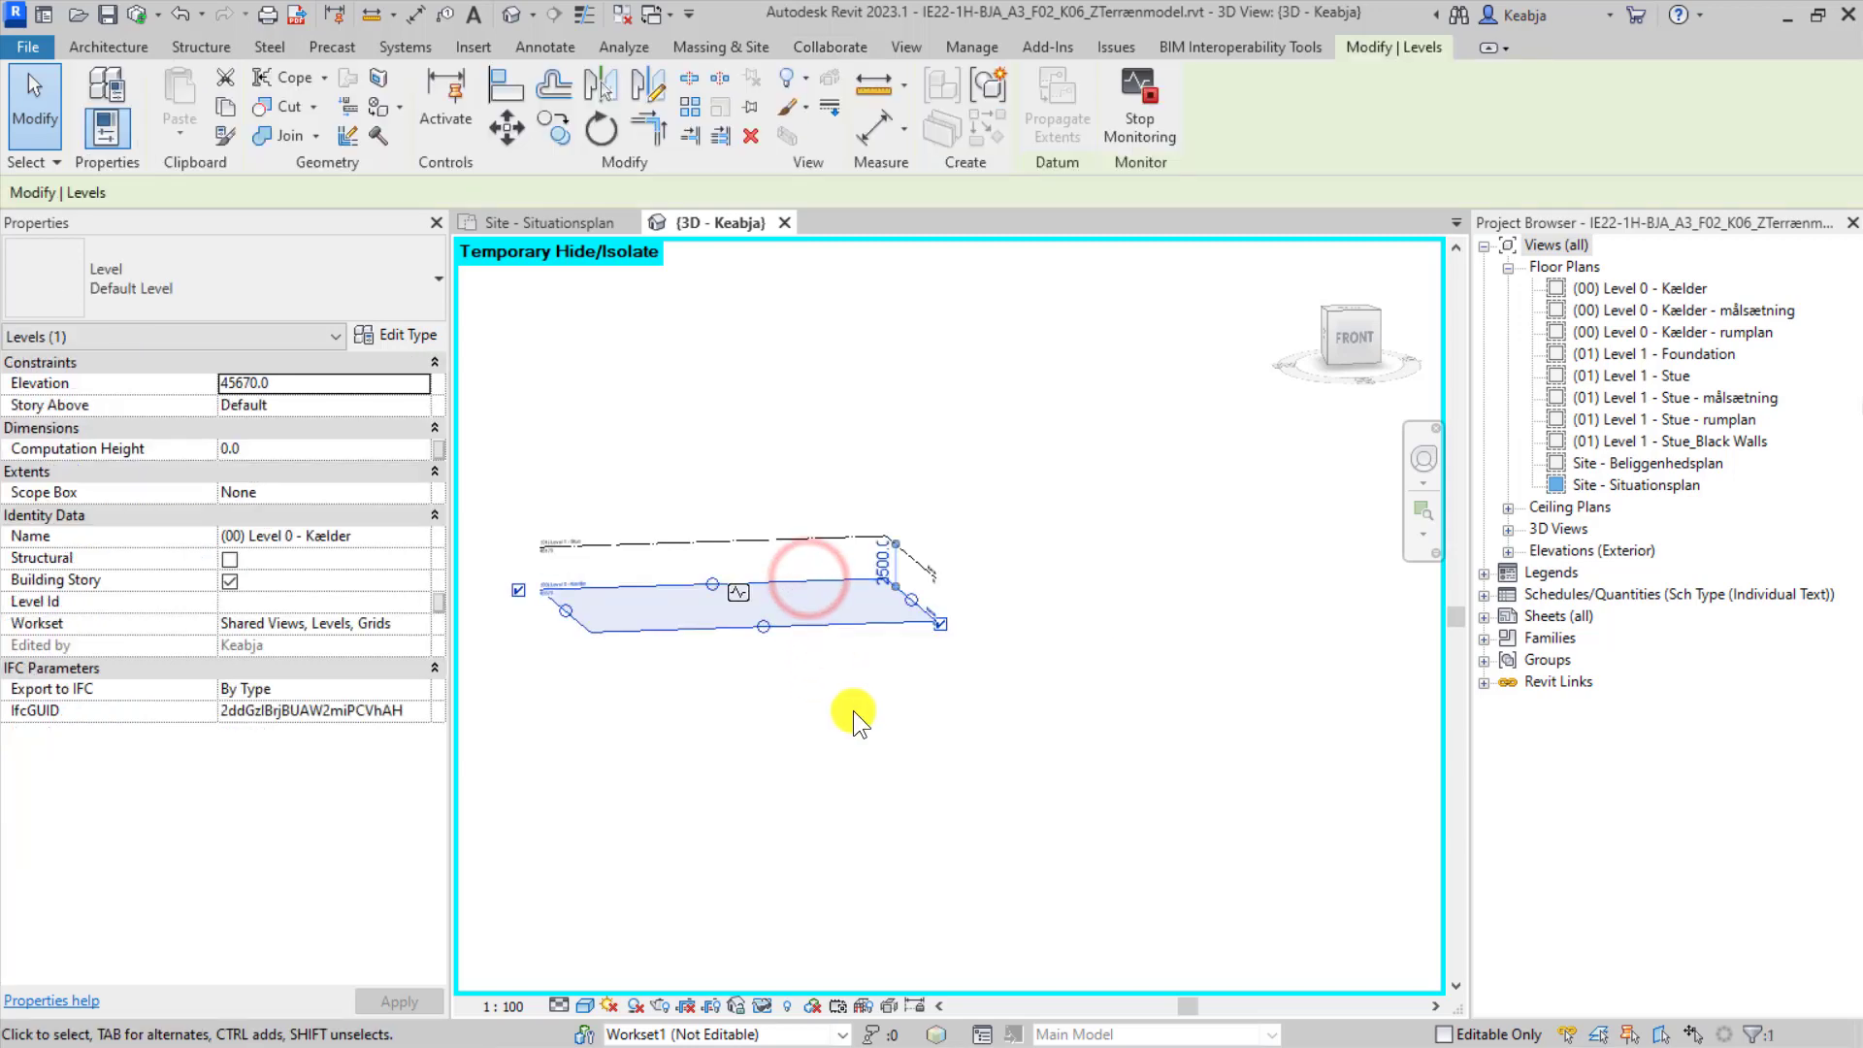
scroll(835, 712, up, 3)
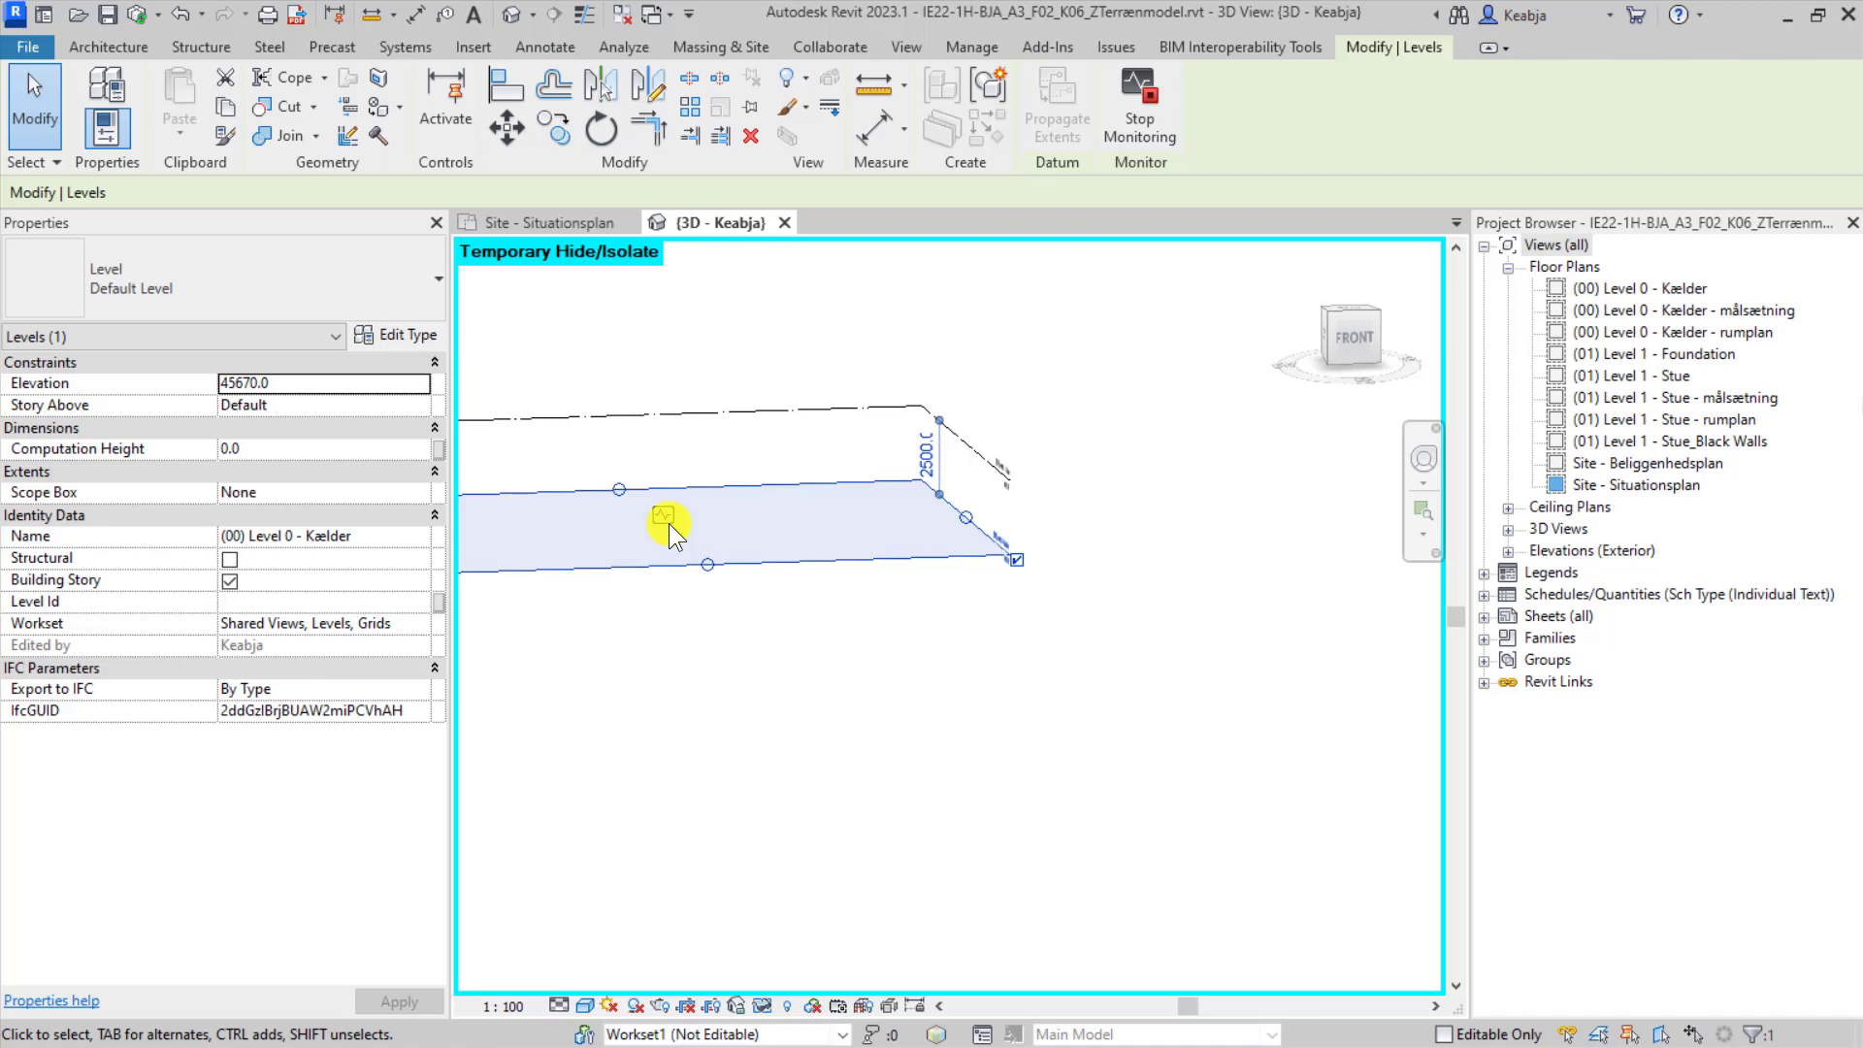
click(1133, 724)
middle_drag(757, 599, 908, 595)
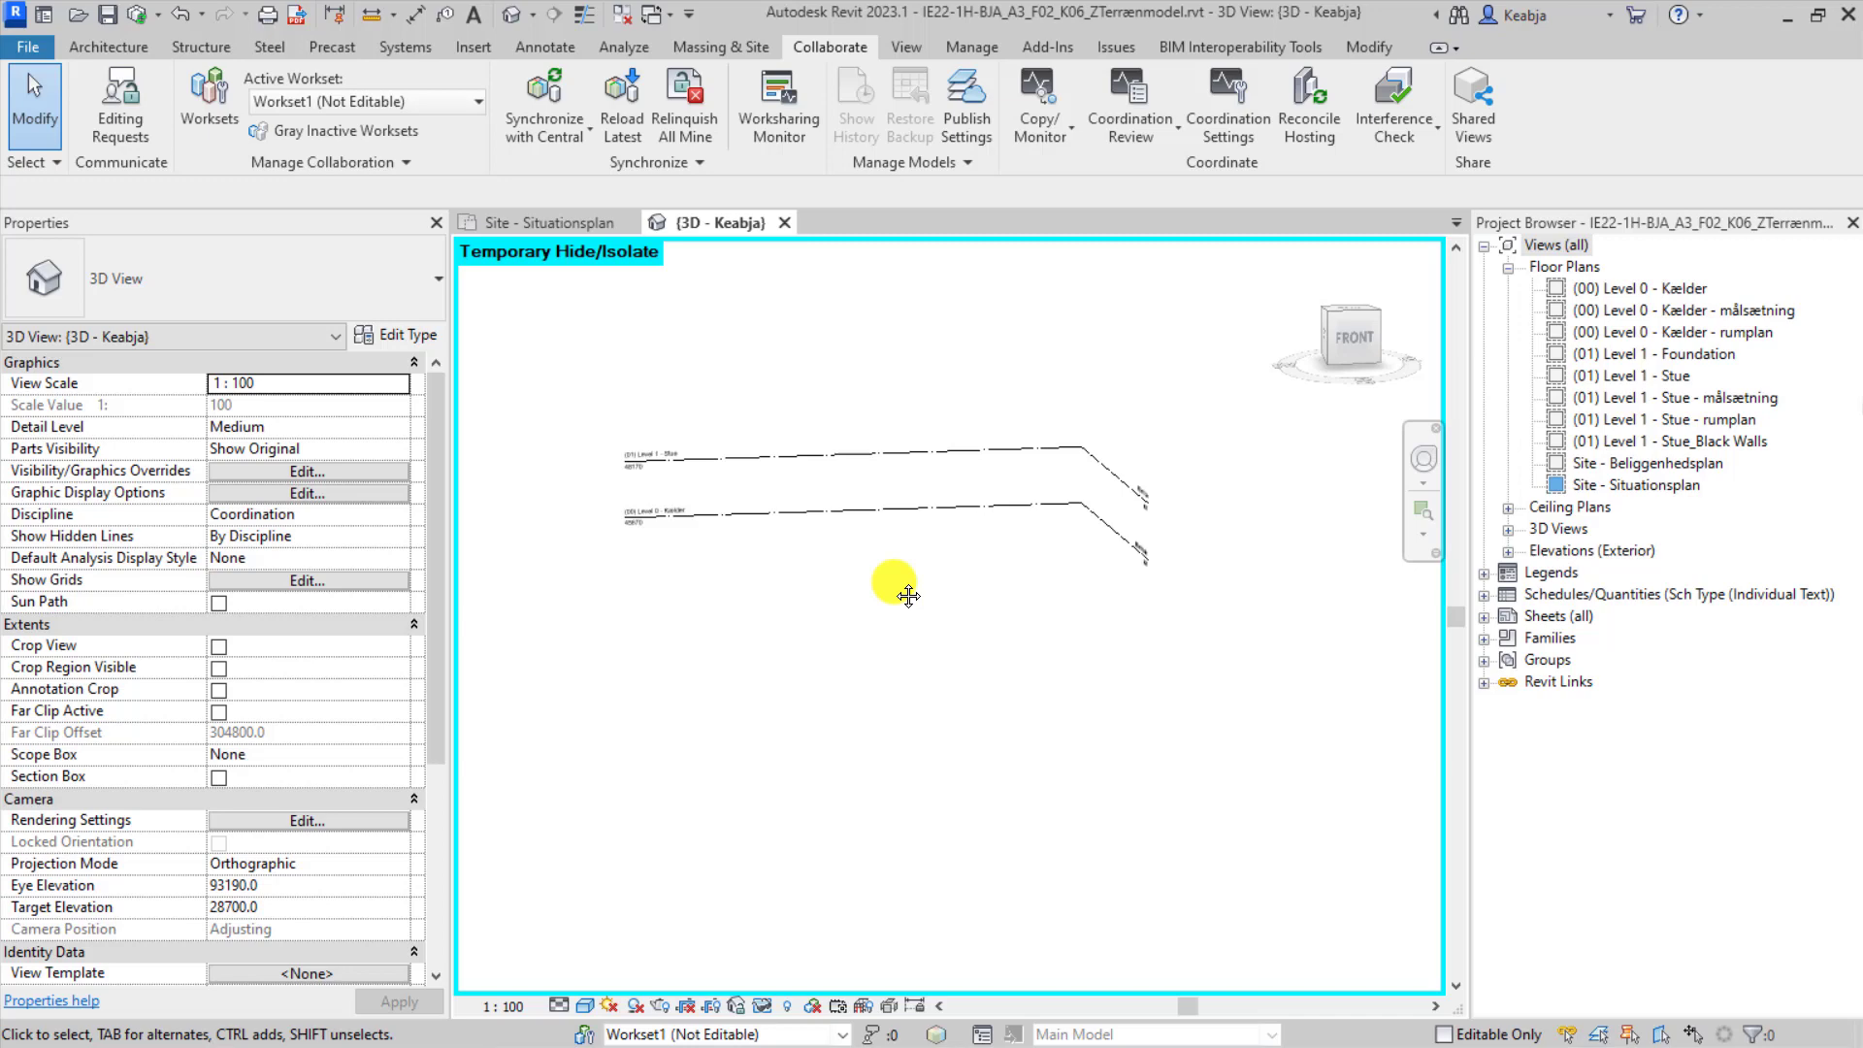
scroll(1172, 579, down, 2)
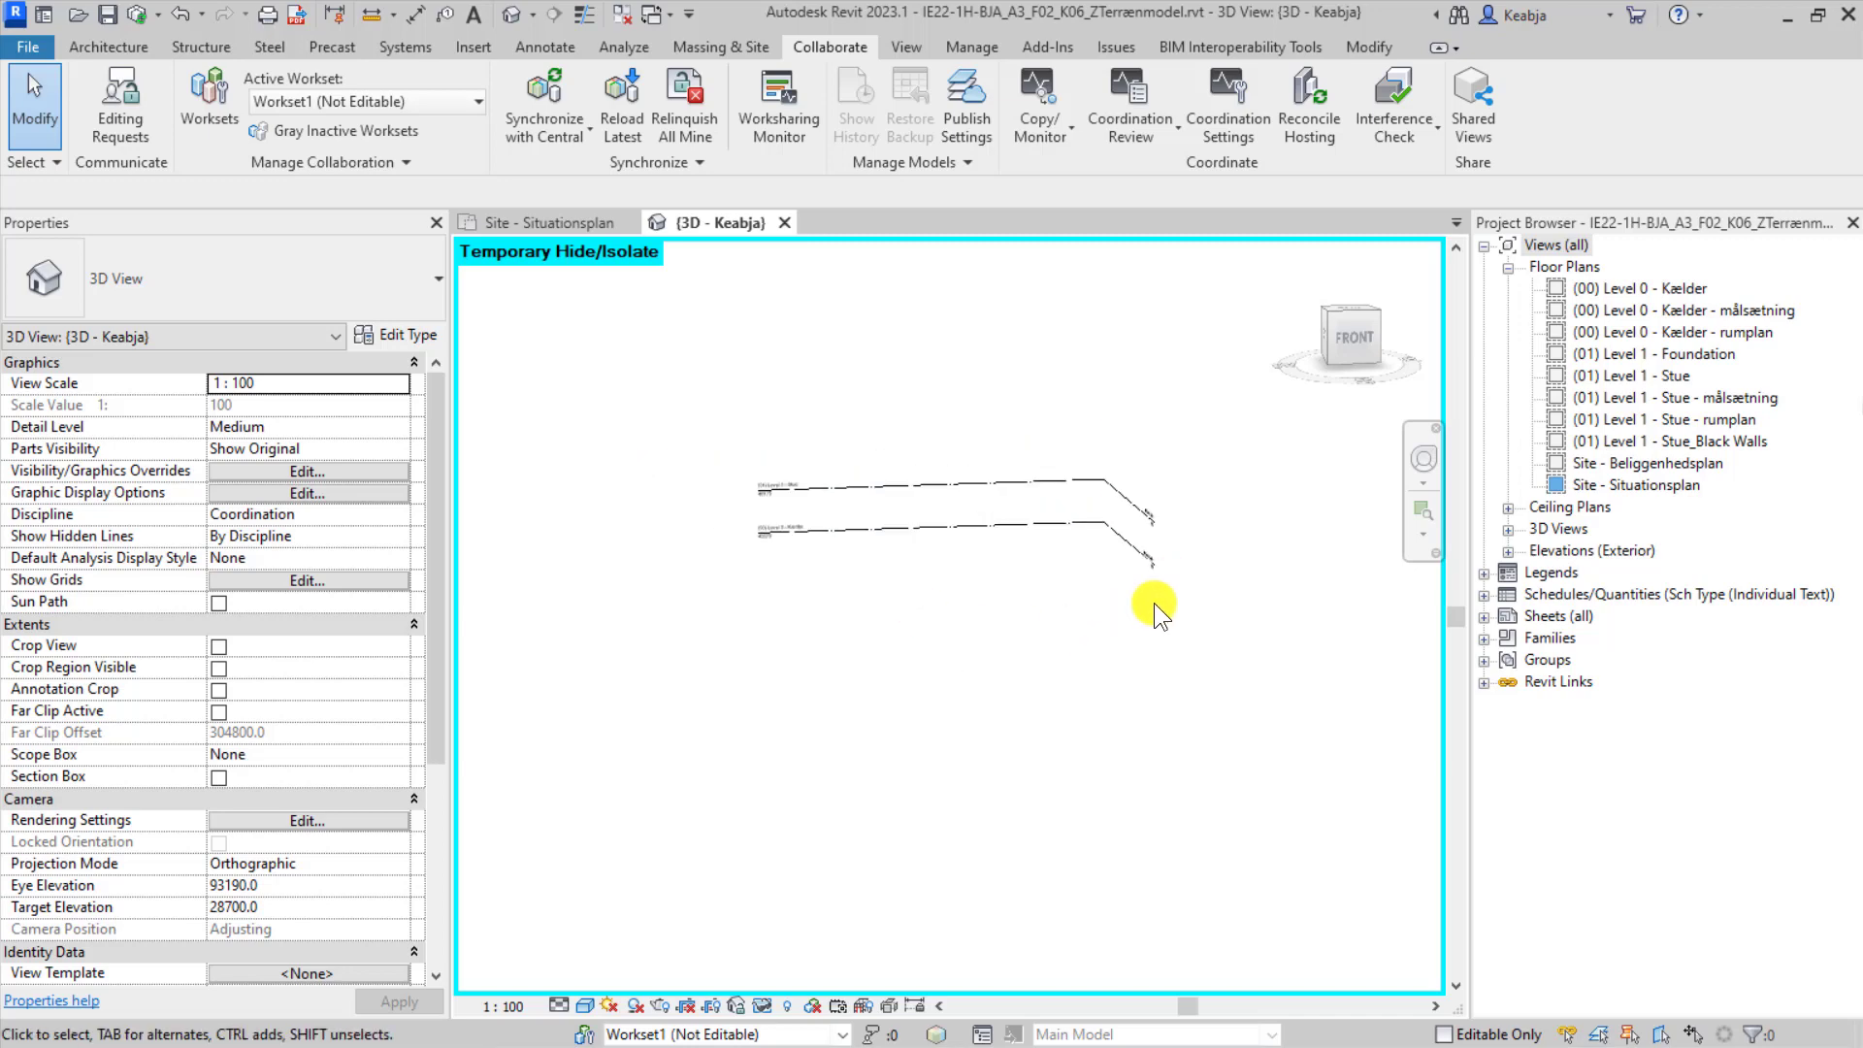
Reset the temporary hide/isolate so the terrain surface and the linked building are shown again.
click(763, 1006)
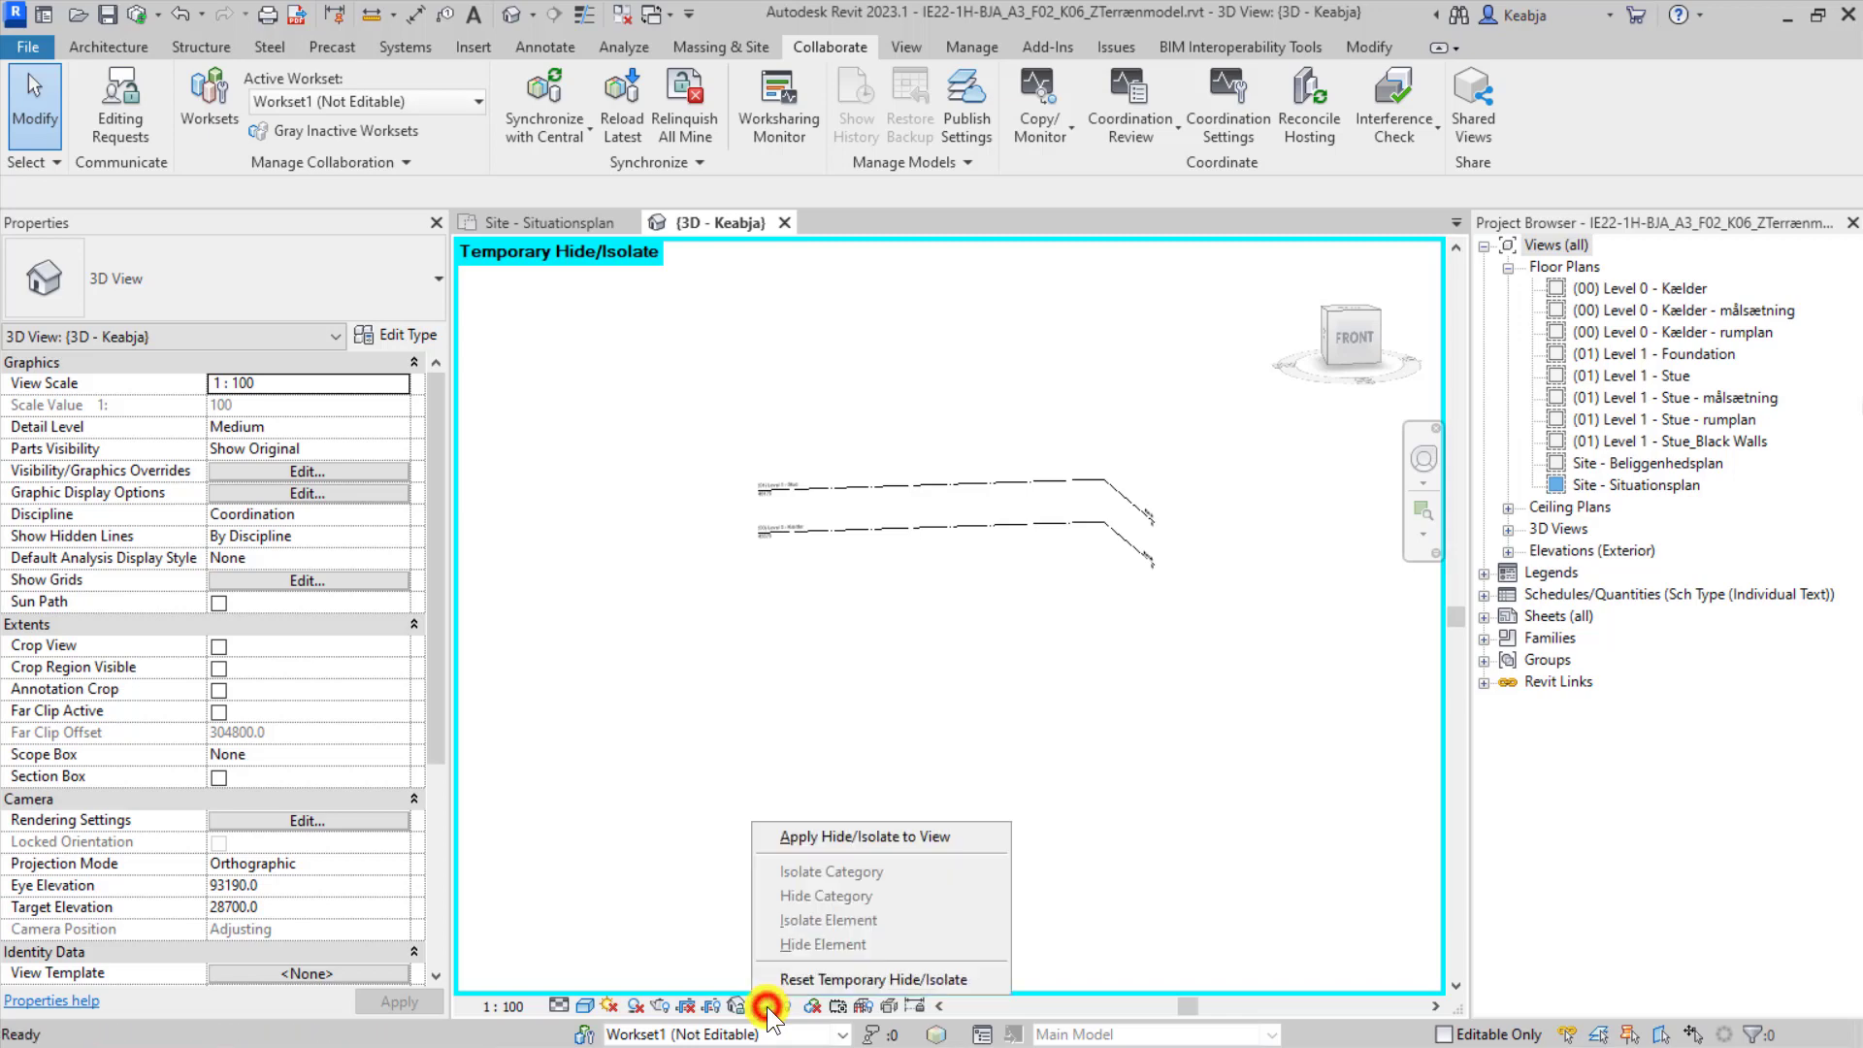
click(801, 982)
scroll(1093, 726, down, 2)
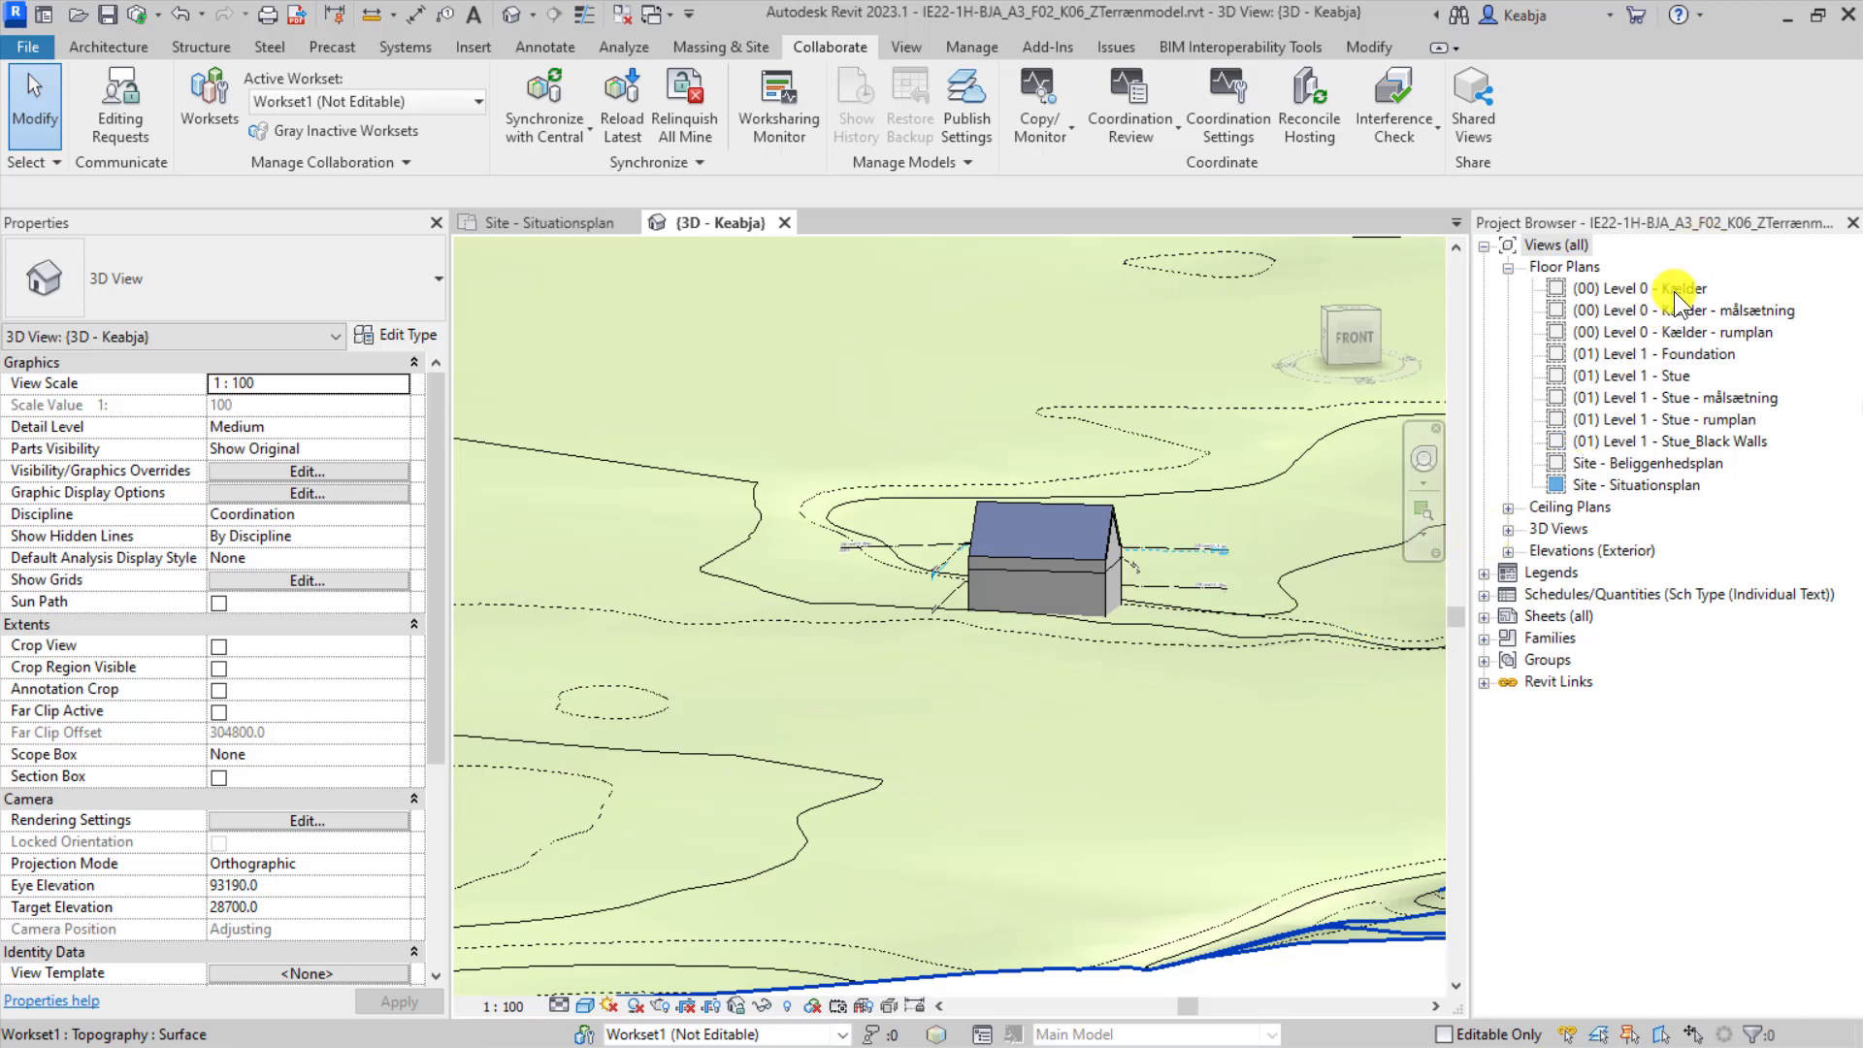
Open the (01) Level 1 - Stue floor plan at the linked building and its grid lines.
click(1662, 378)
double_click(1662, 377)
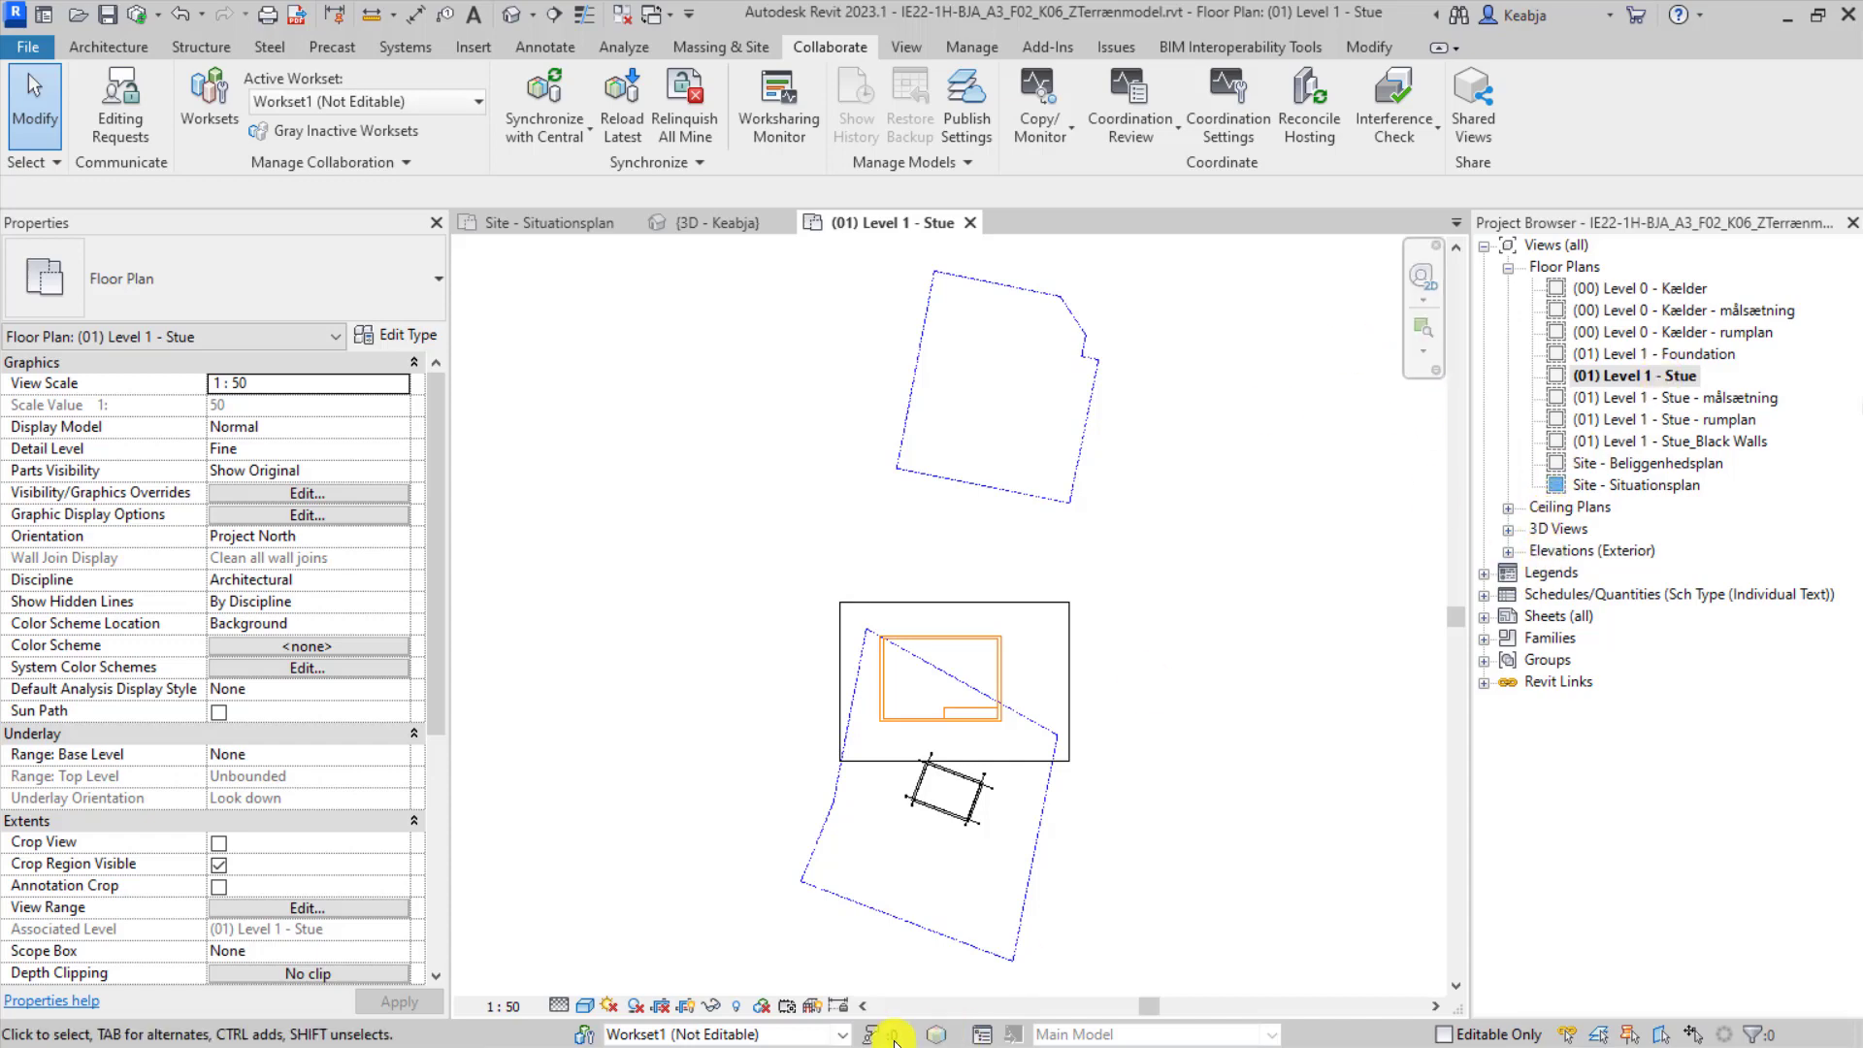
scroll(958, 837, up, 4)
middle_drag(948, 948, 853, 554)
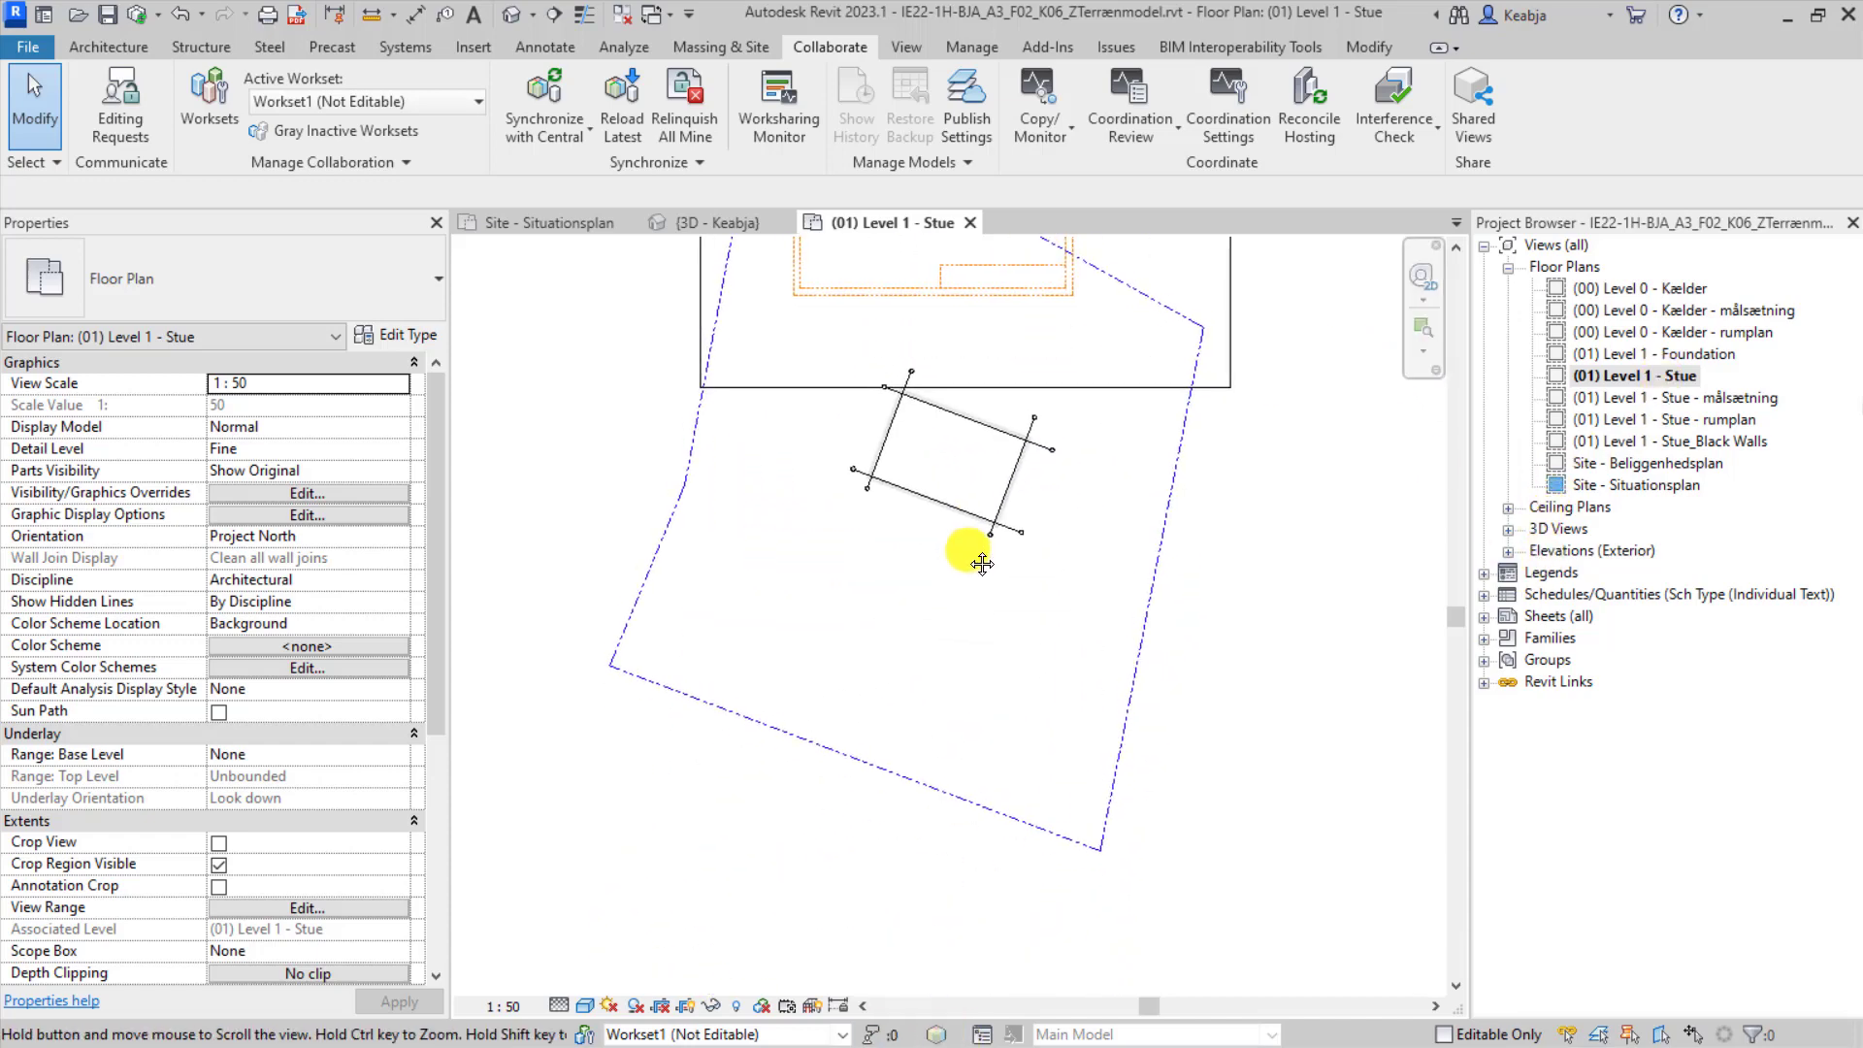
scroll(961, 531, up, 2)
scroll(885, 365, up, 3)
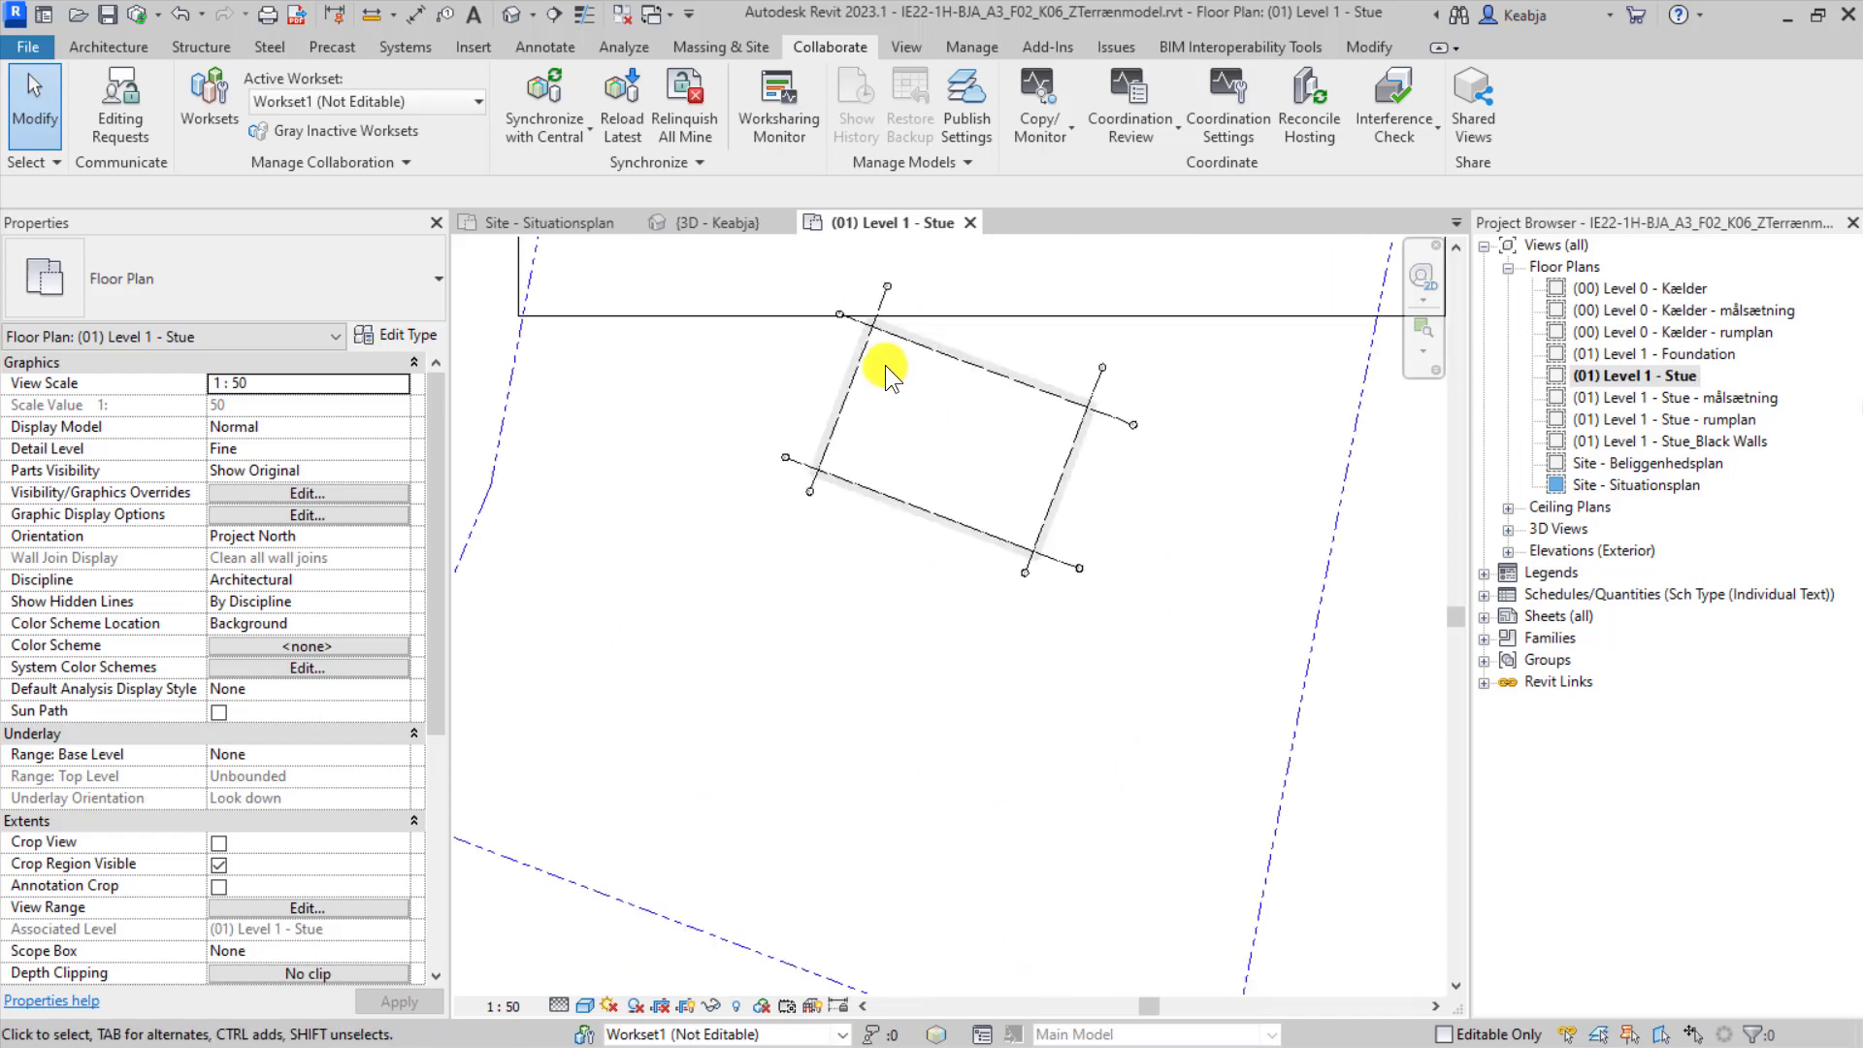
middle_drag(871, 417, 891, 610)
scroll(891, 611, up, 4)
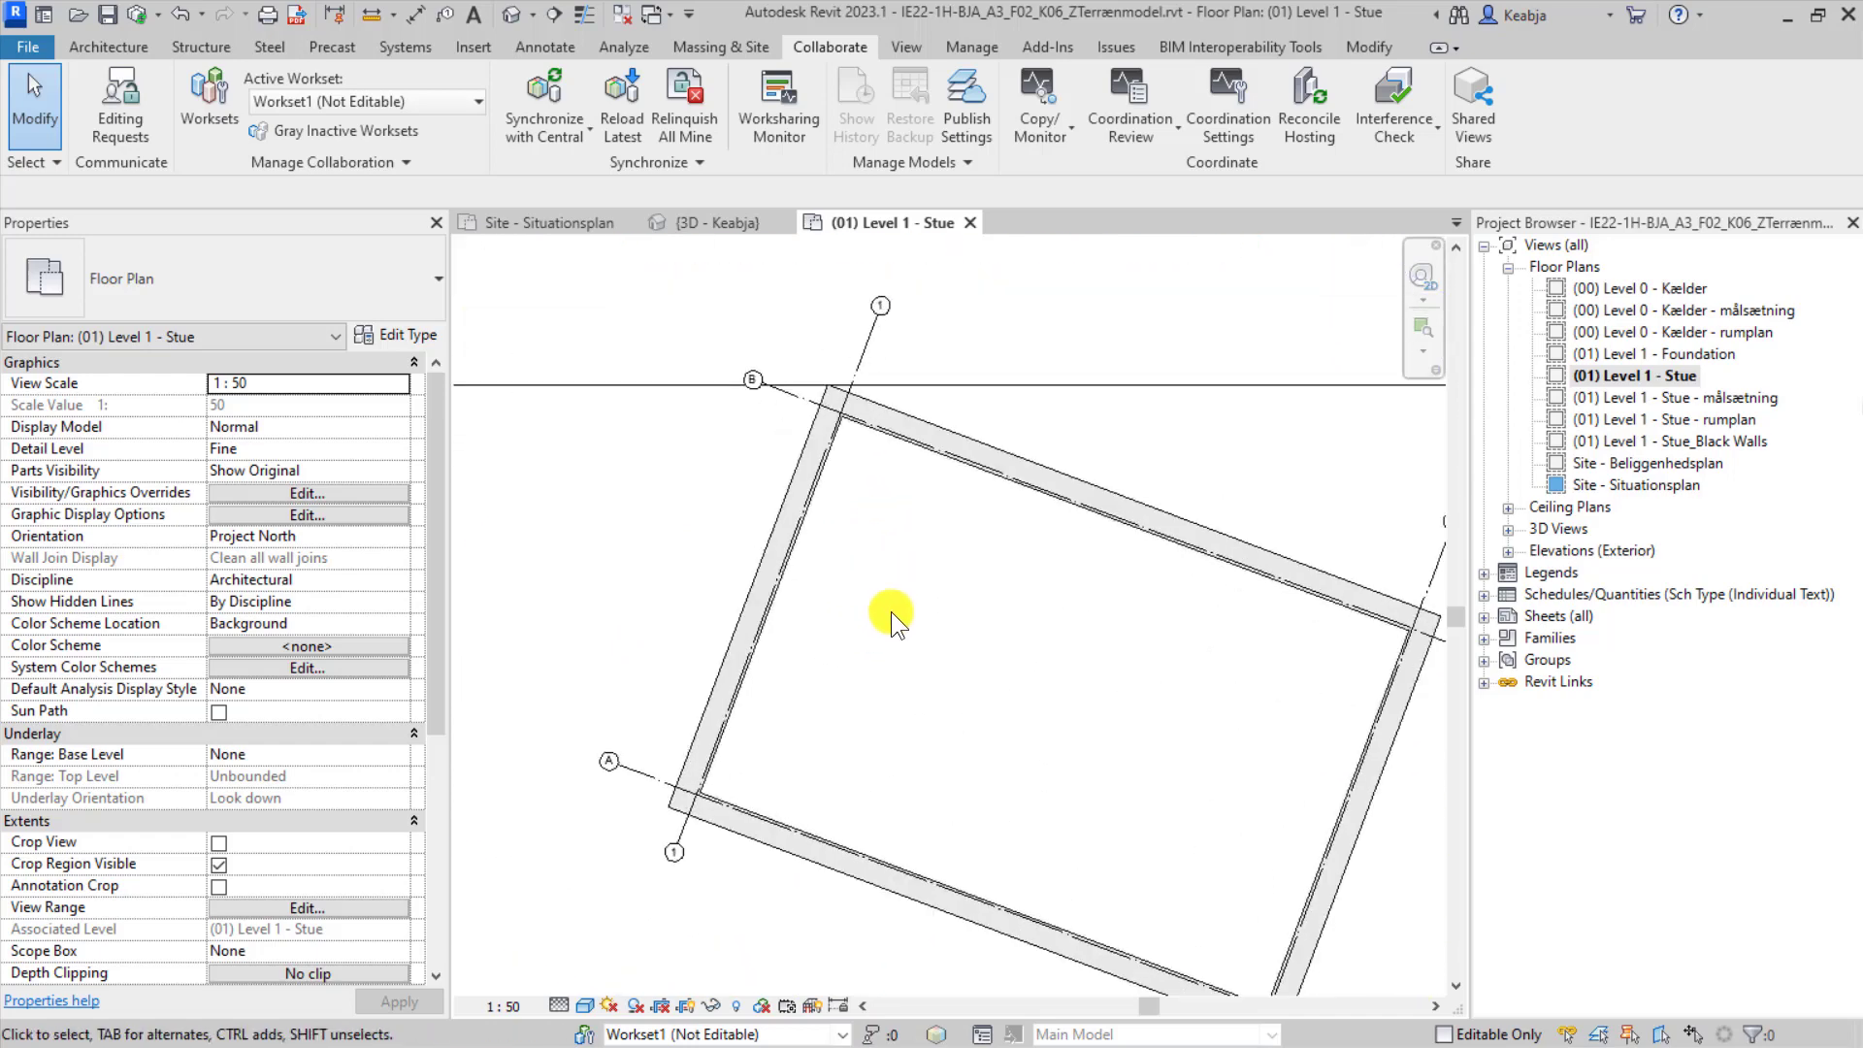
Try the True North orientation on the (01) Level 1 - Stue plan and set it back to Project North.
click(400, 537)
click(254, 582)
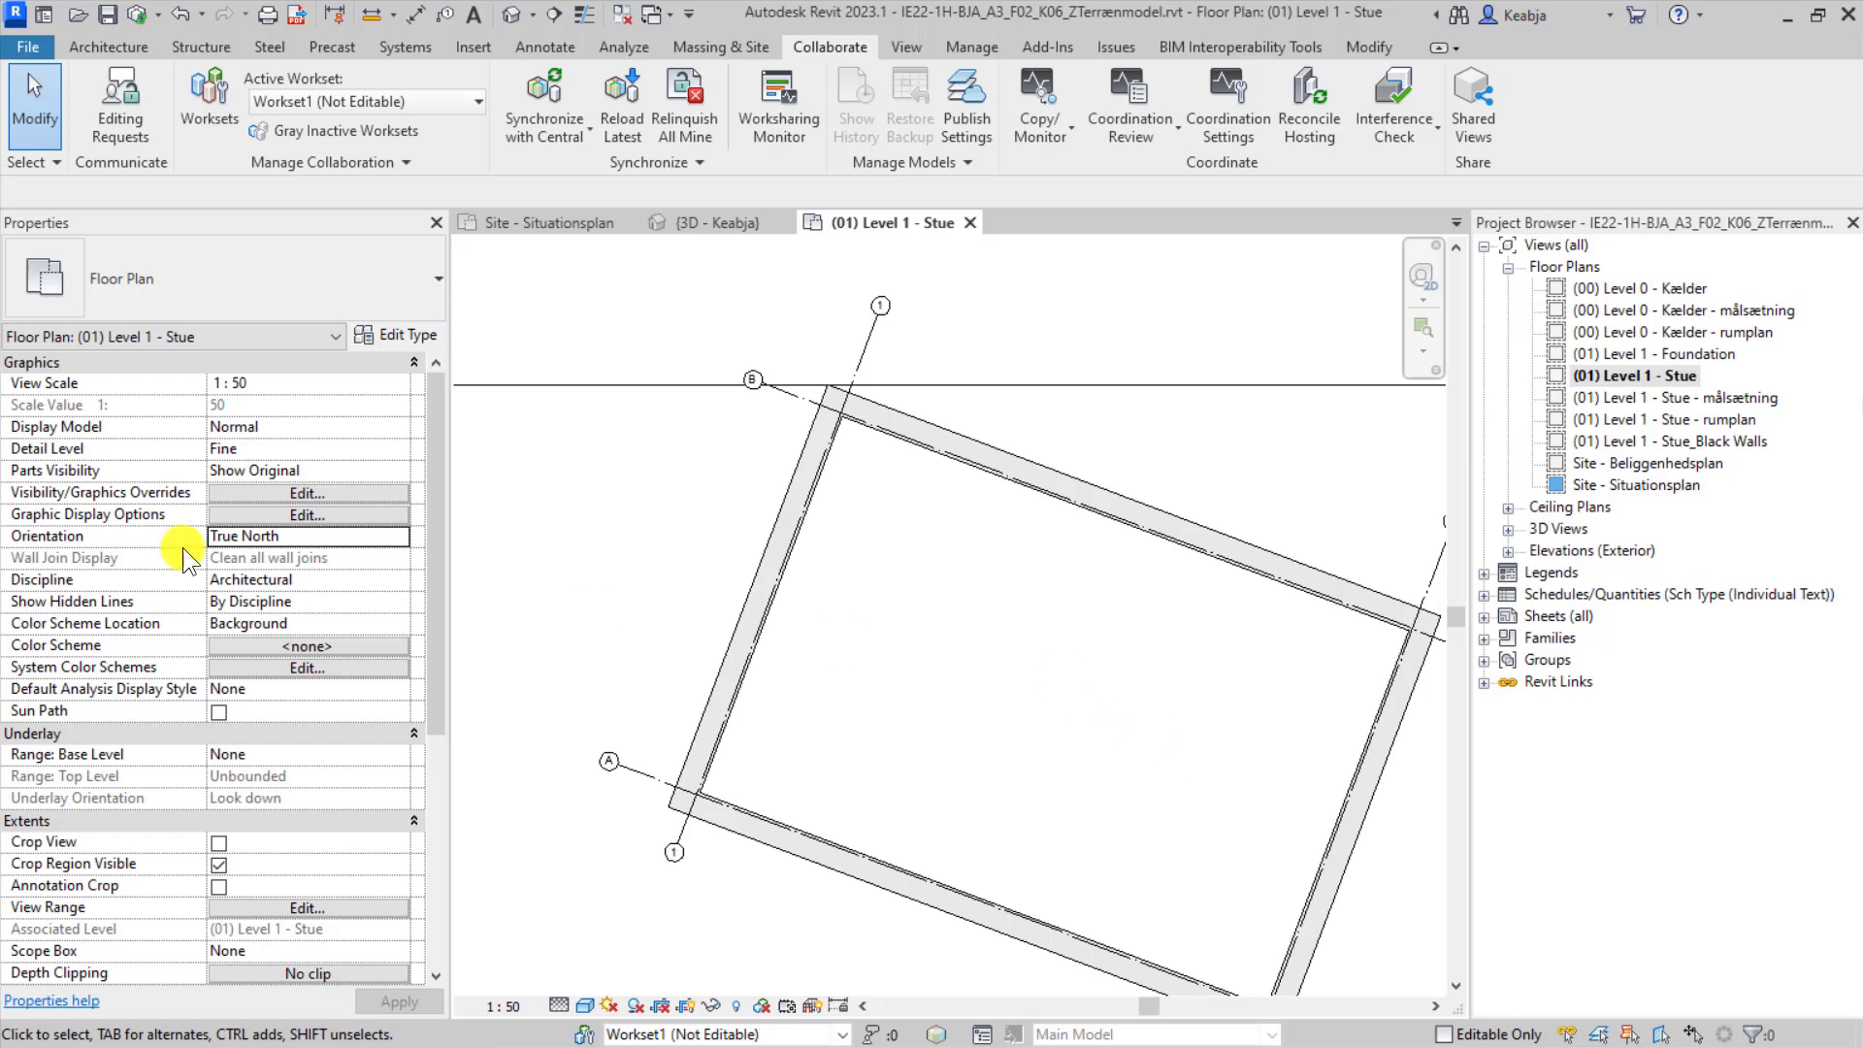
click(400, 535)
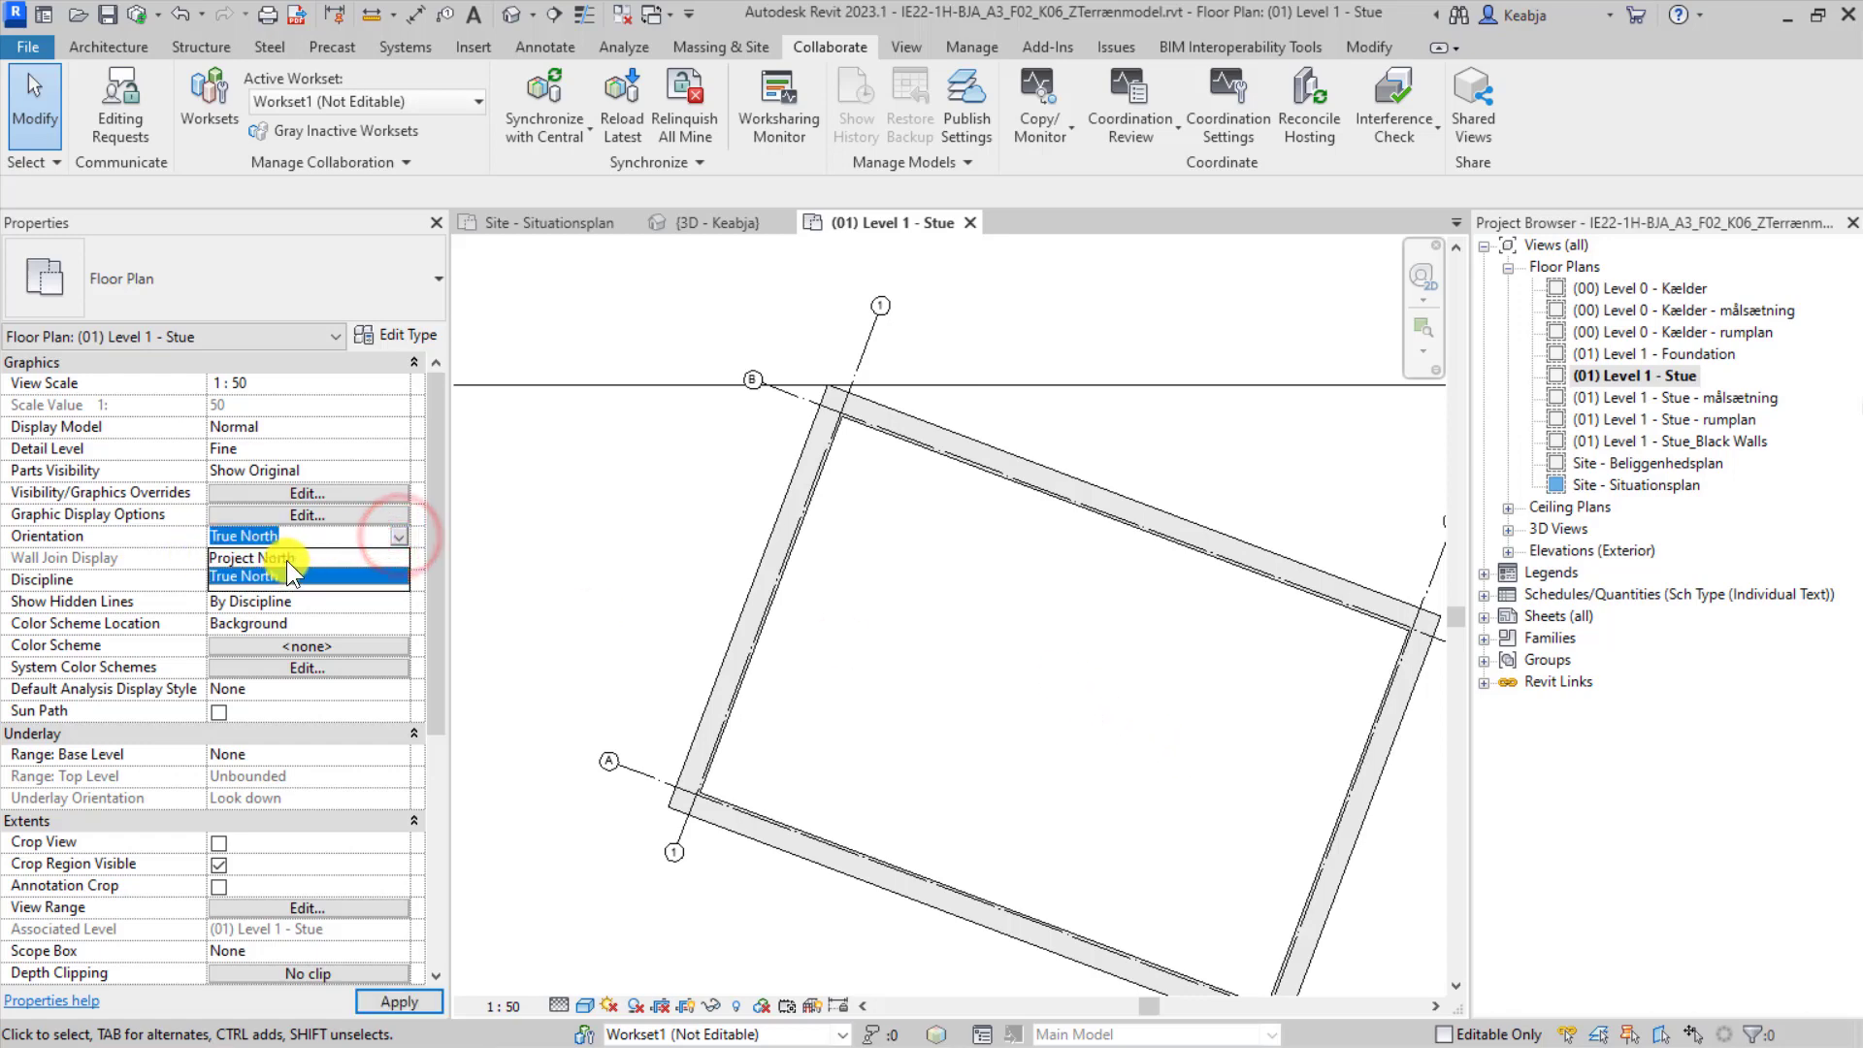
click(287, 561)
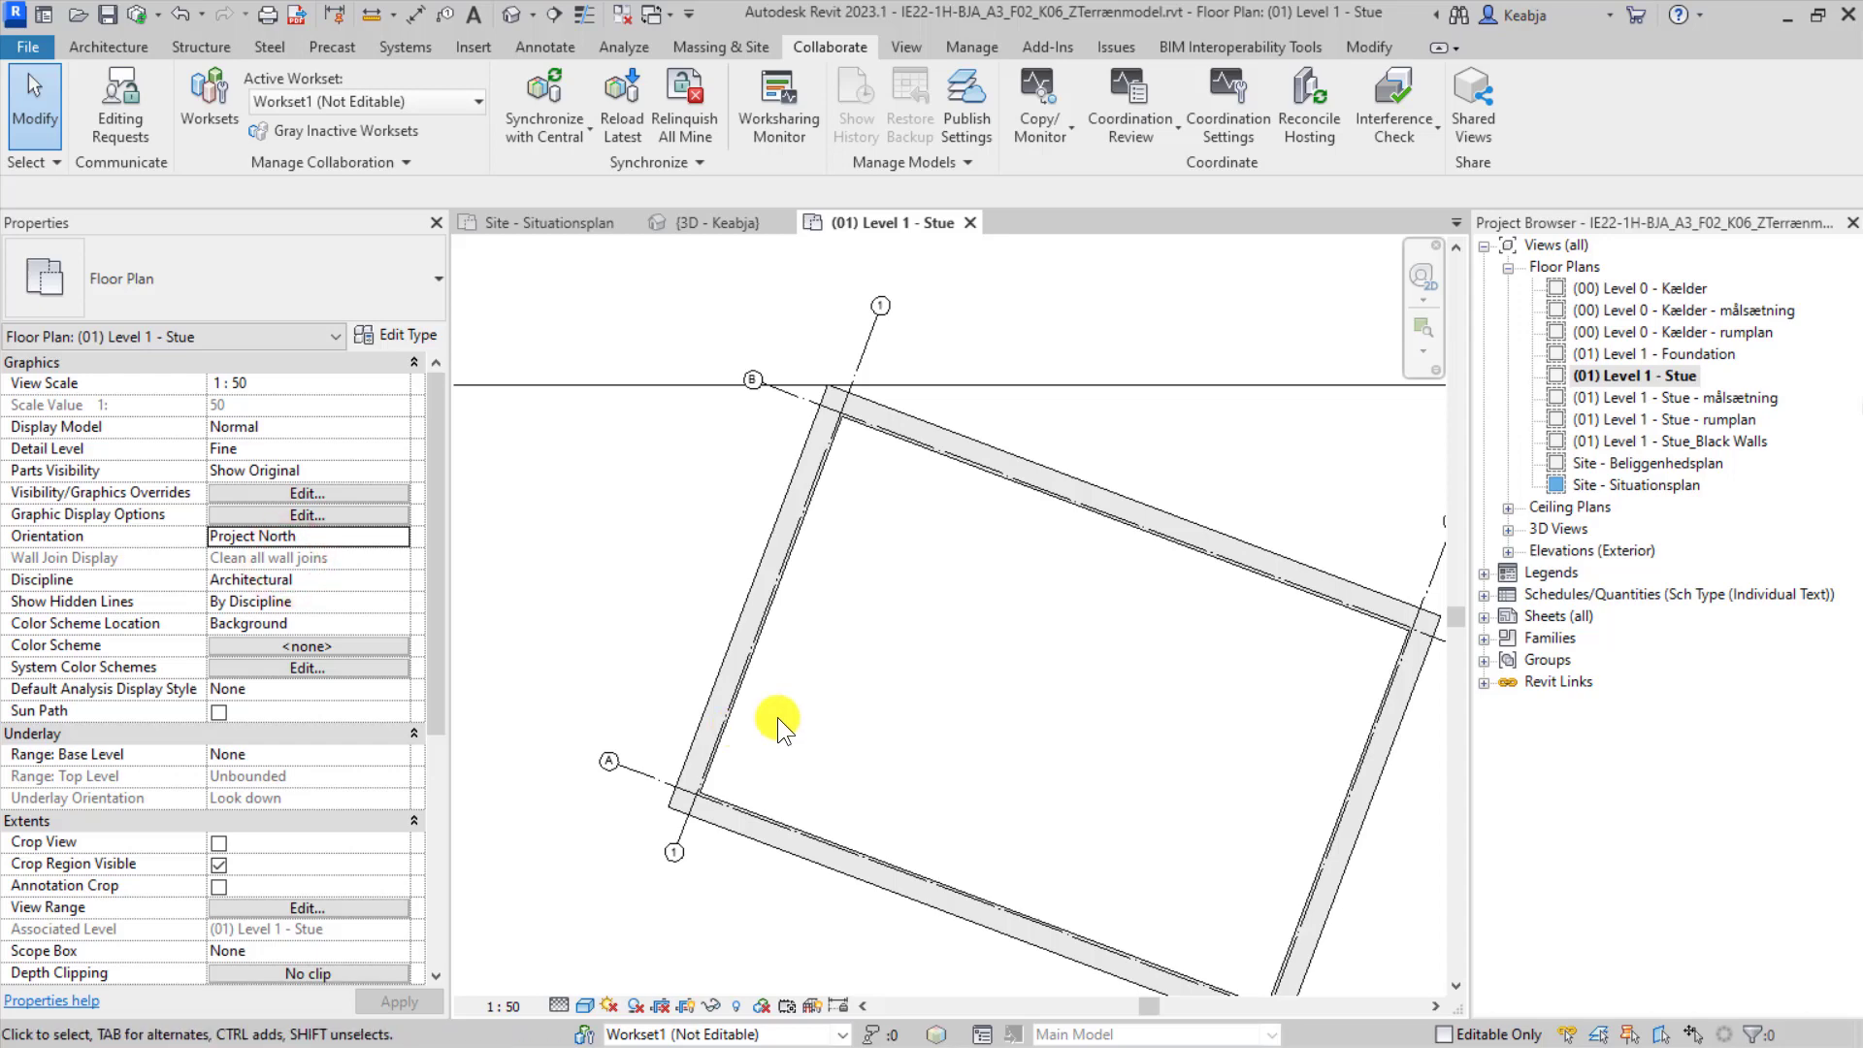
Rotate Project North with the Align selected line or plane option, using the building's grid line A as the reference.
scroll(853, 714, down, 4)
middle_drag(888, 670, 895, 626)
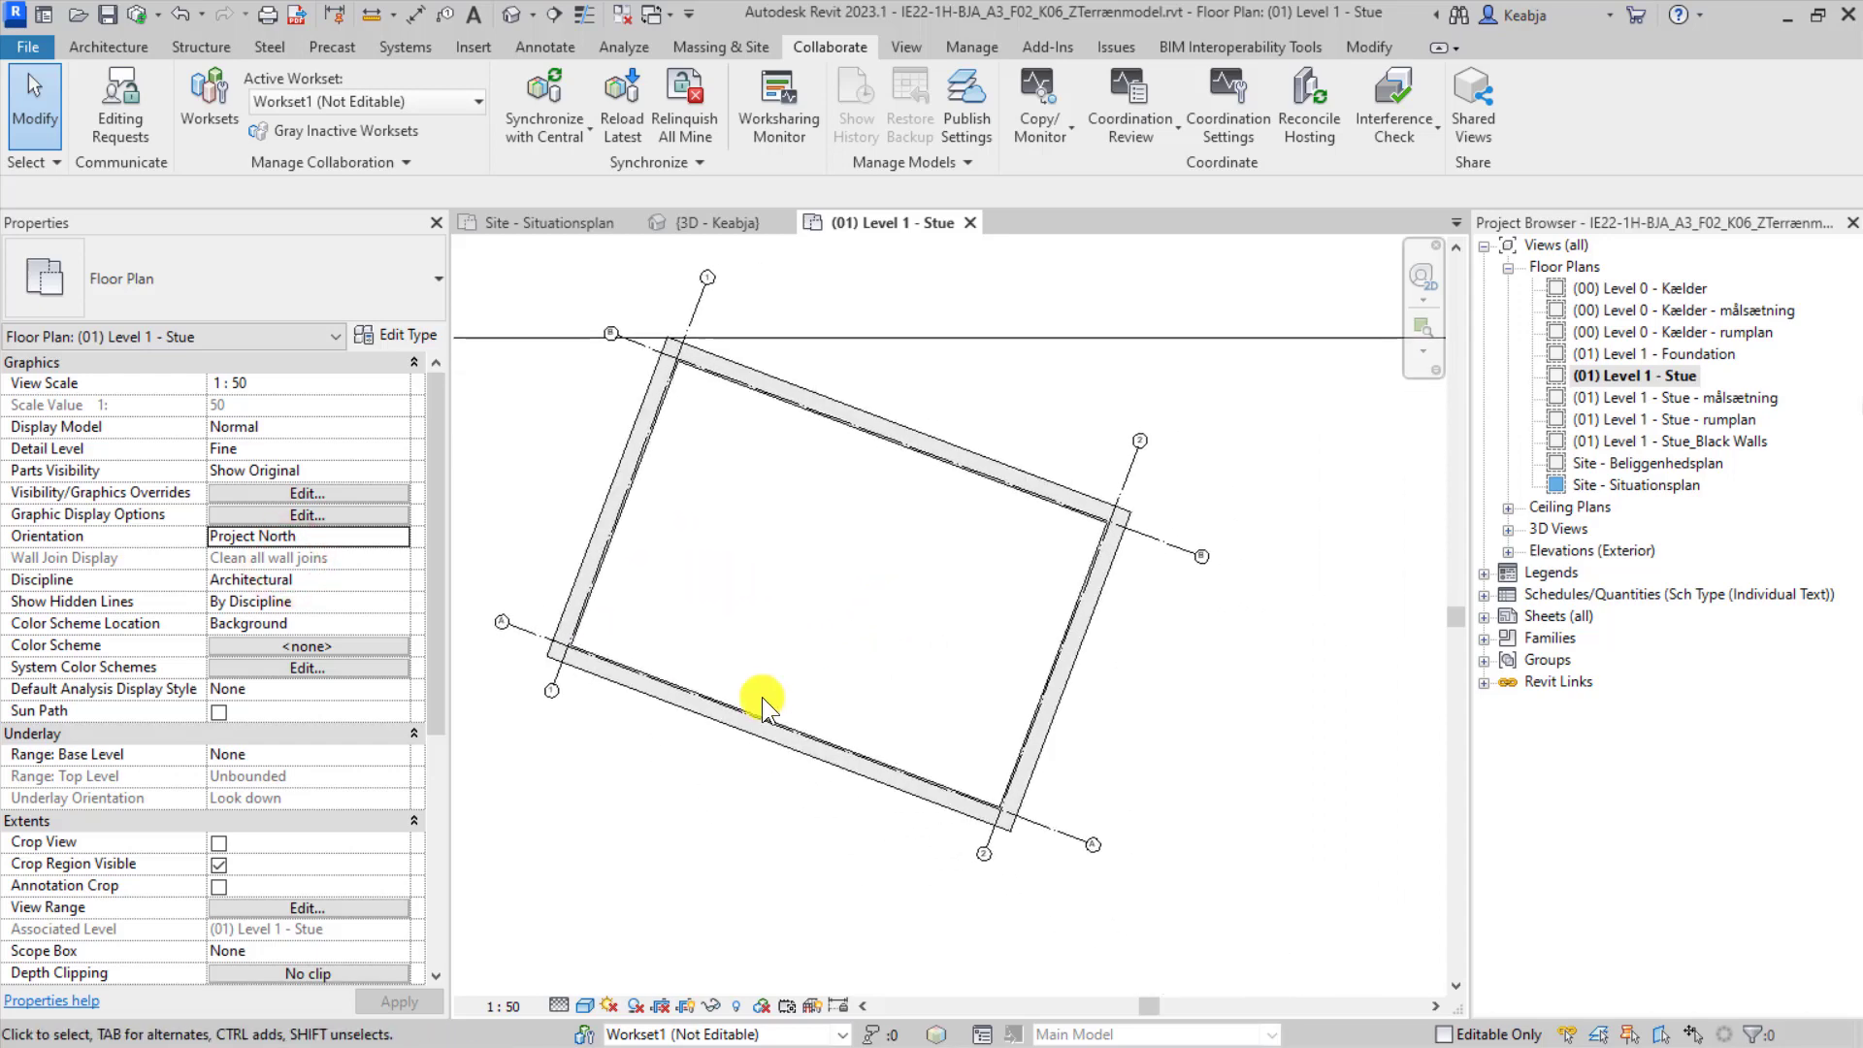
scroll(489, 695, up, 3)
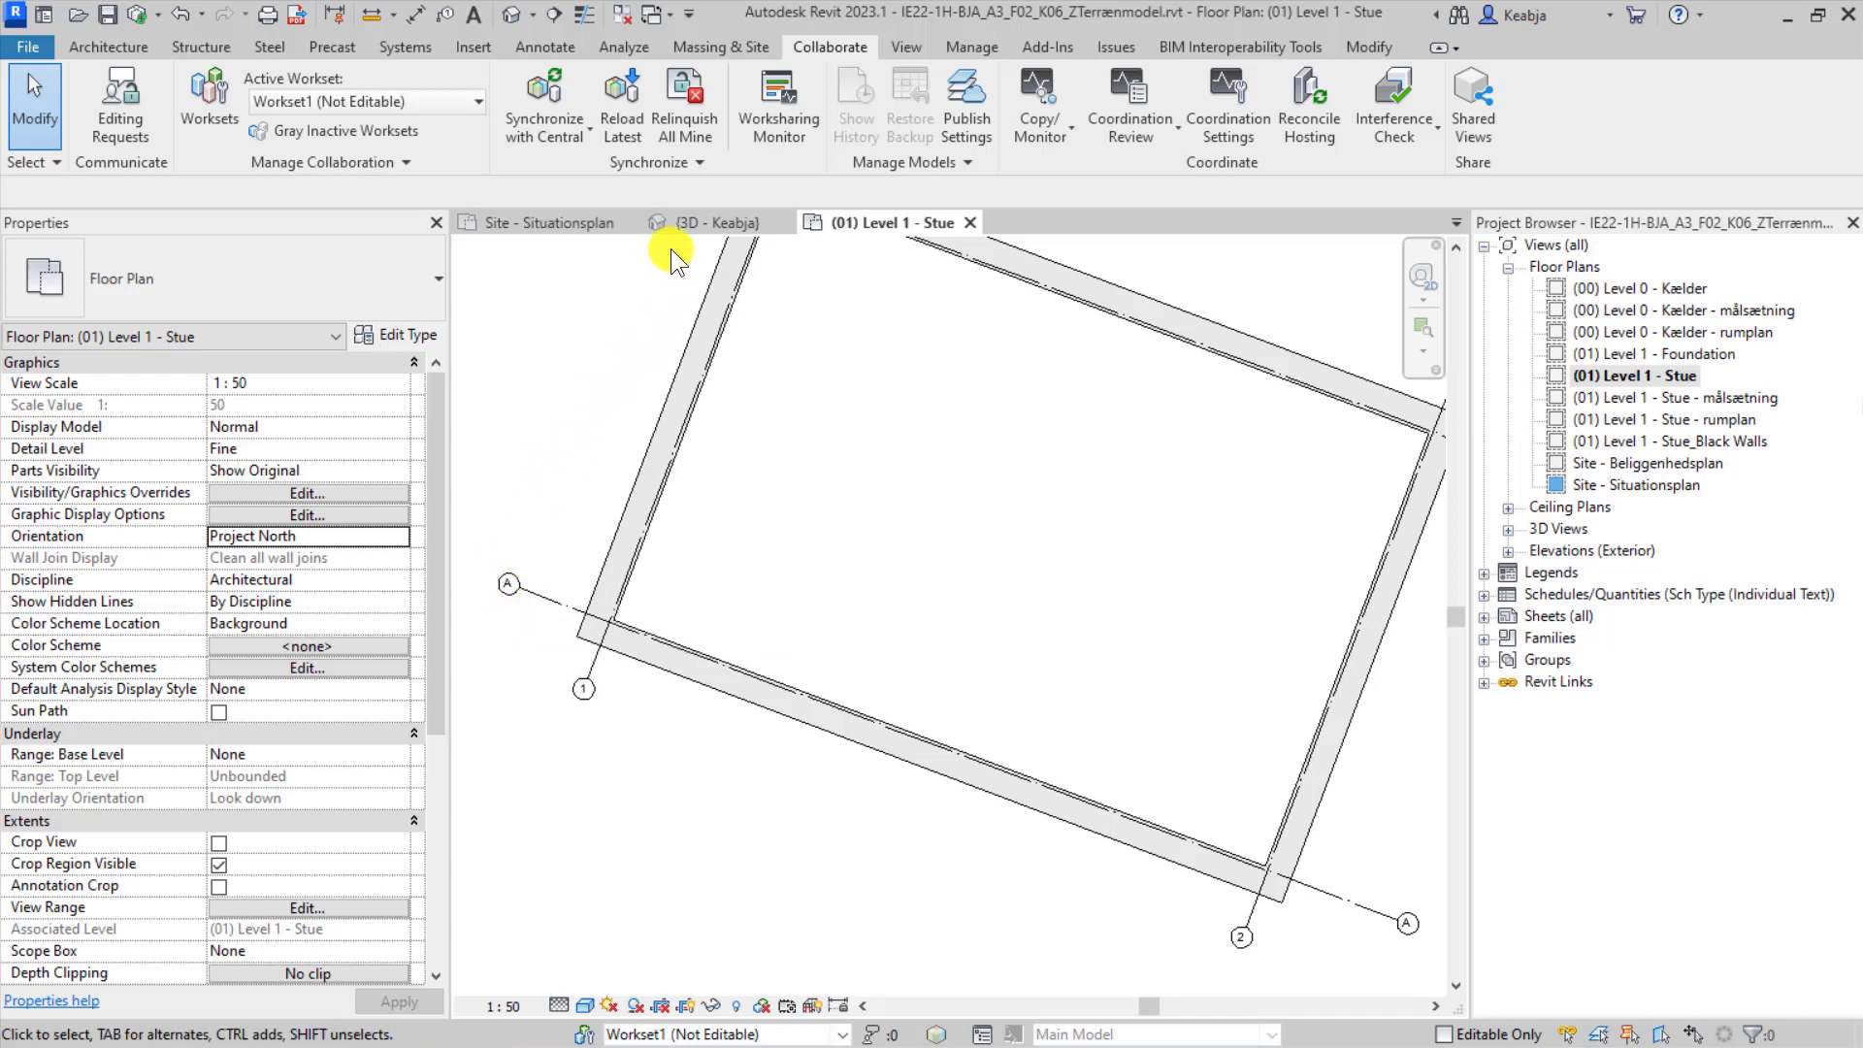
click(970, 47)
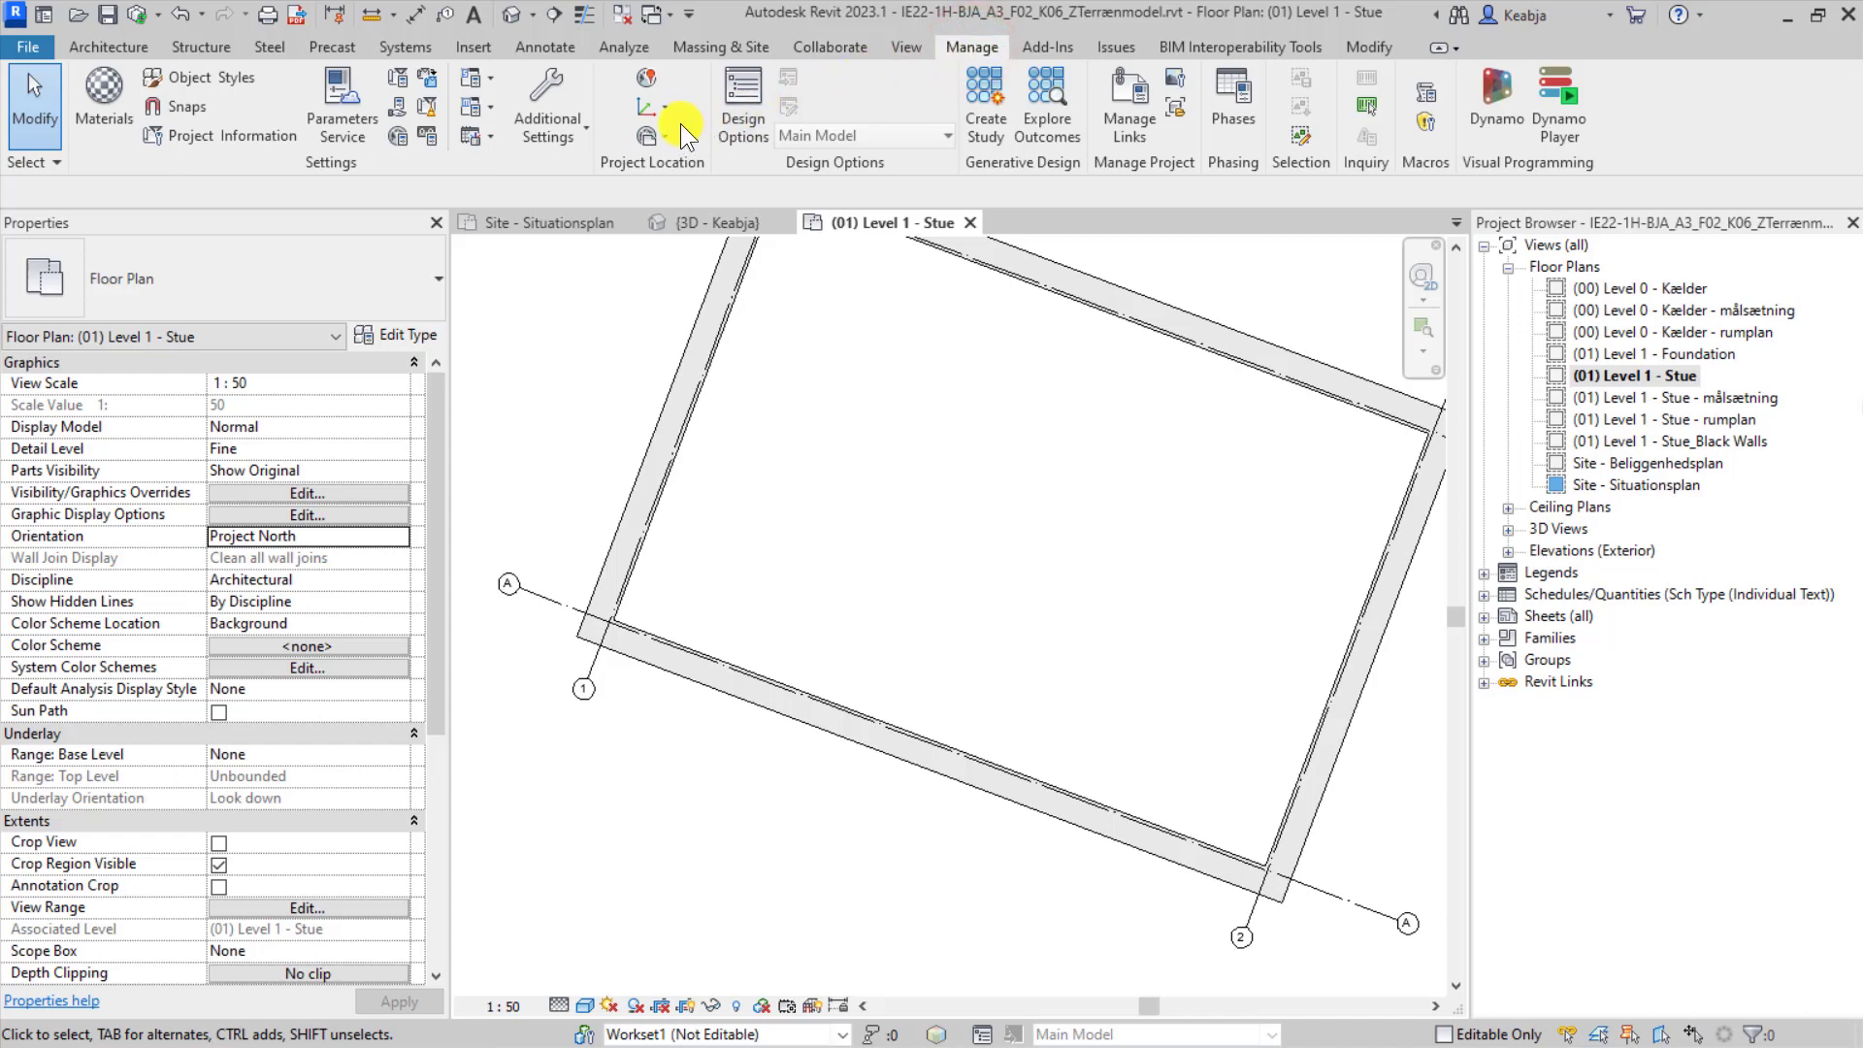
click(671, 114)
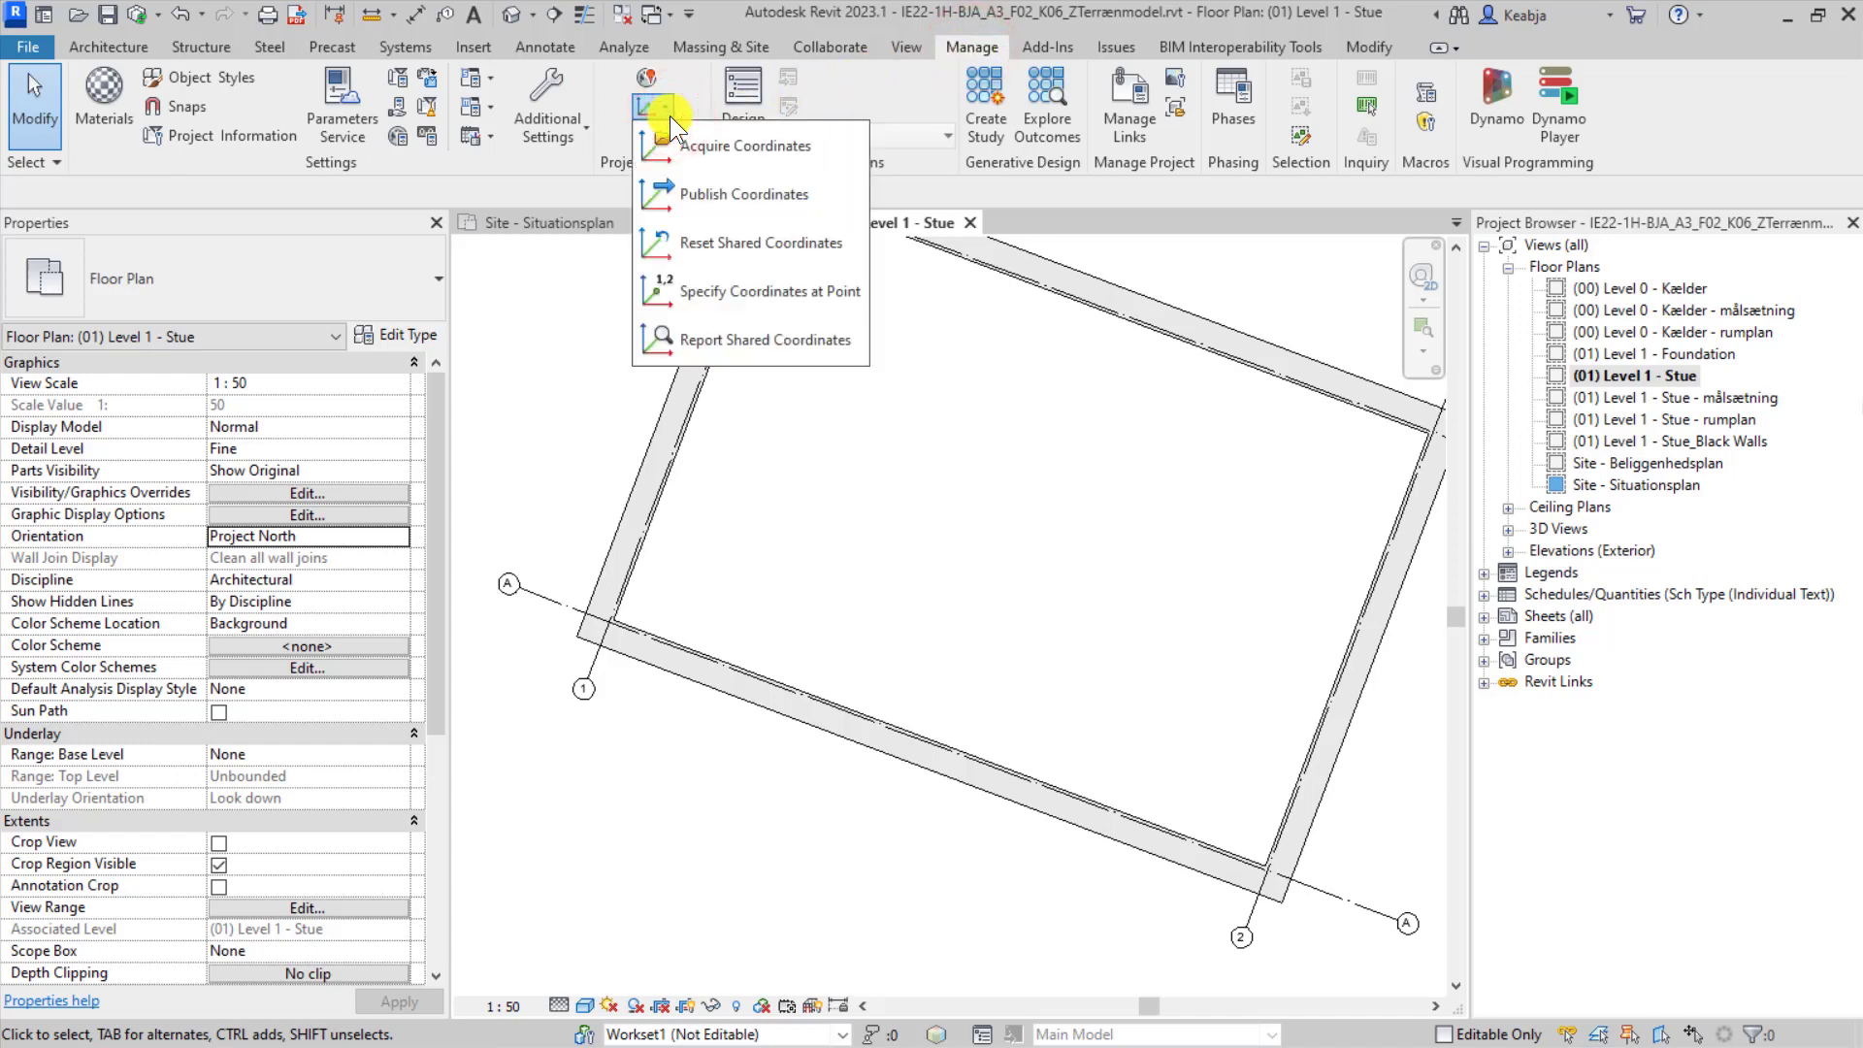
click(595, 158)
click(664, 143)
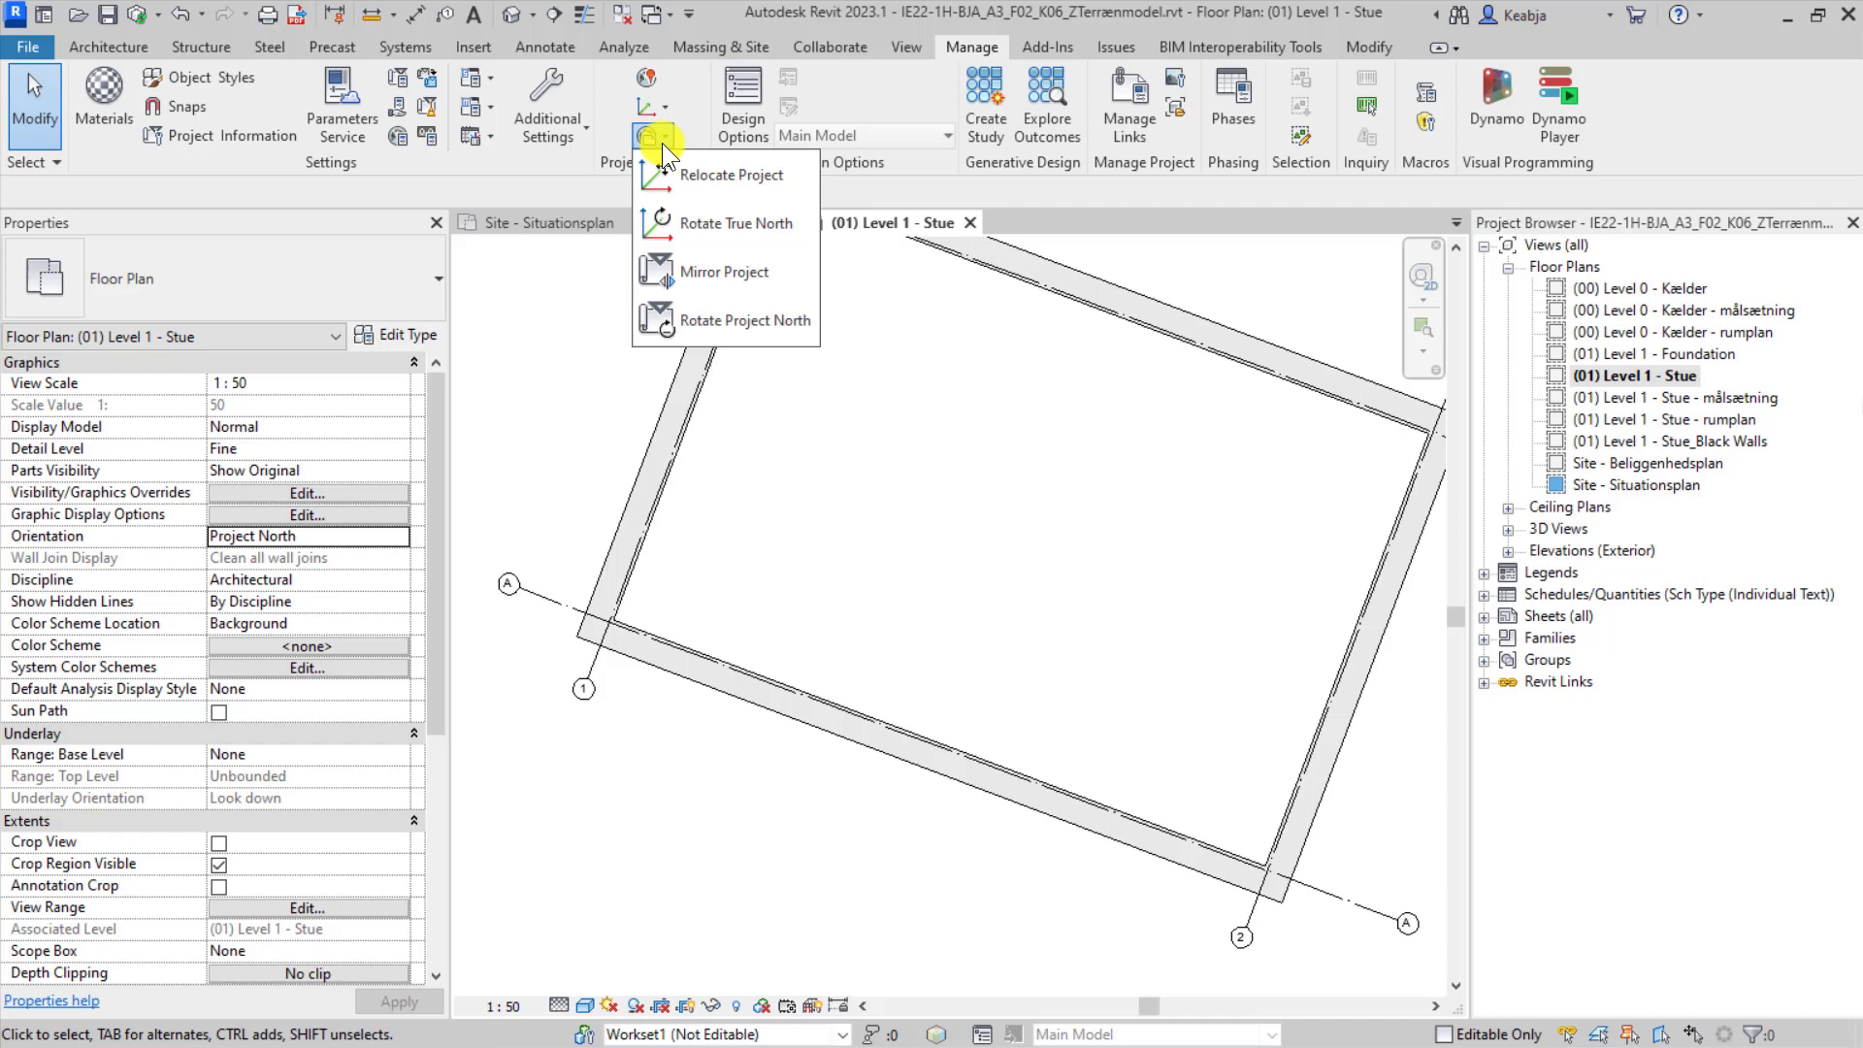
click(712, 326)
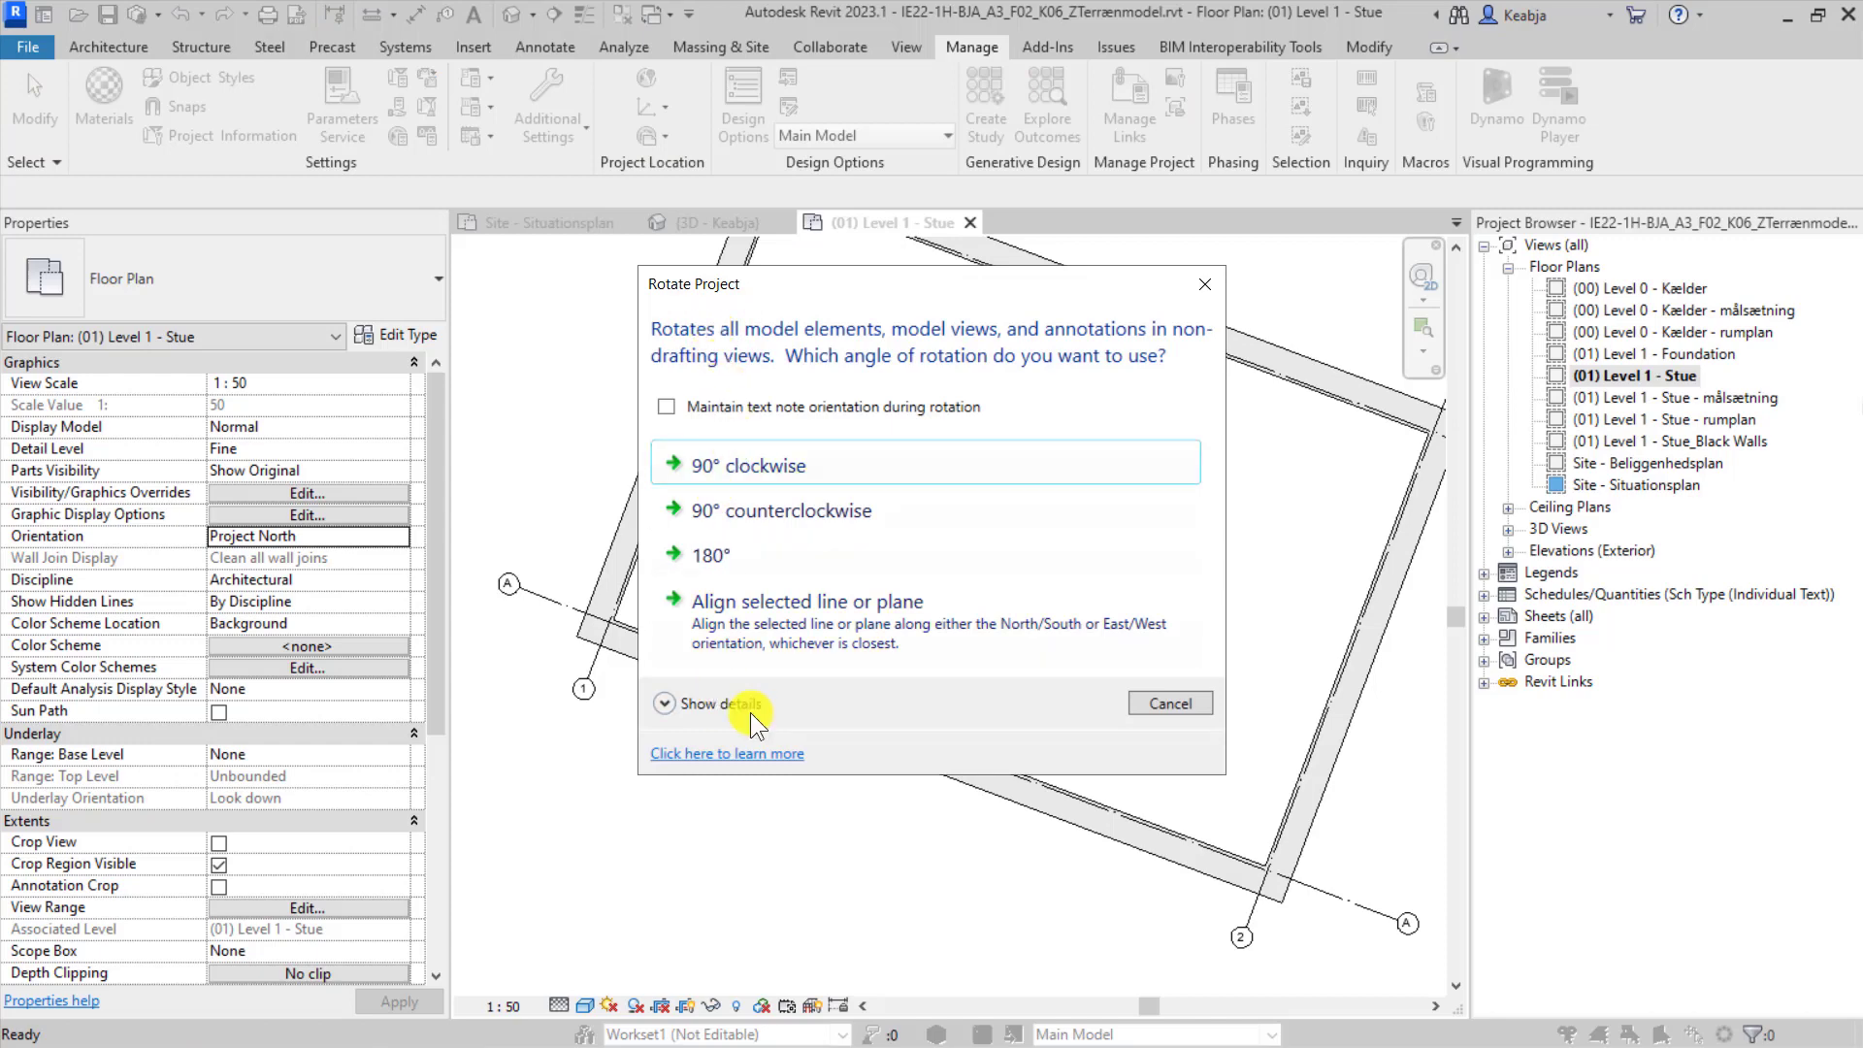
click(802, 616)
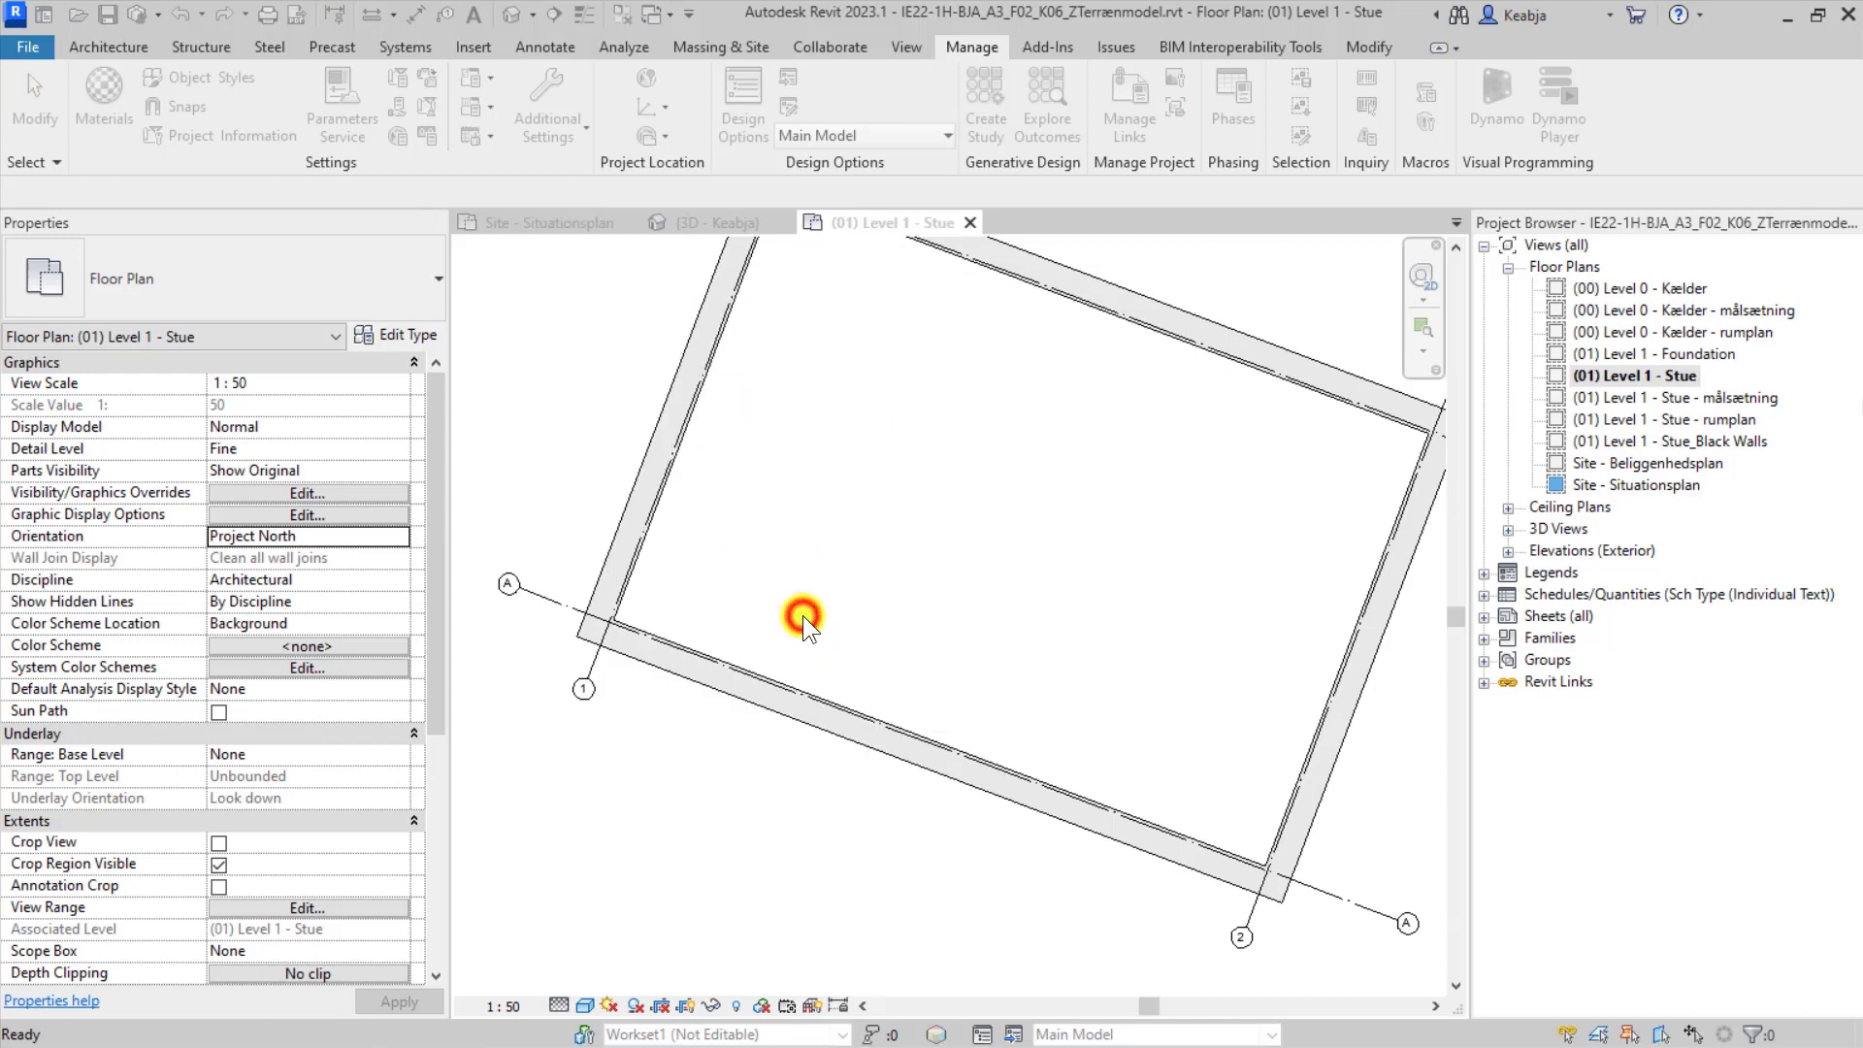
click(564, 609)
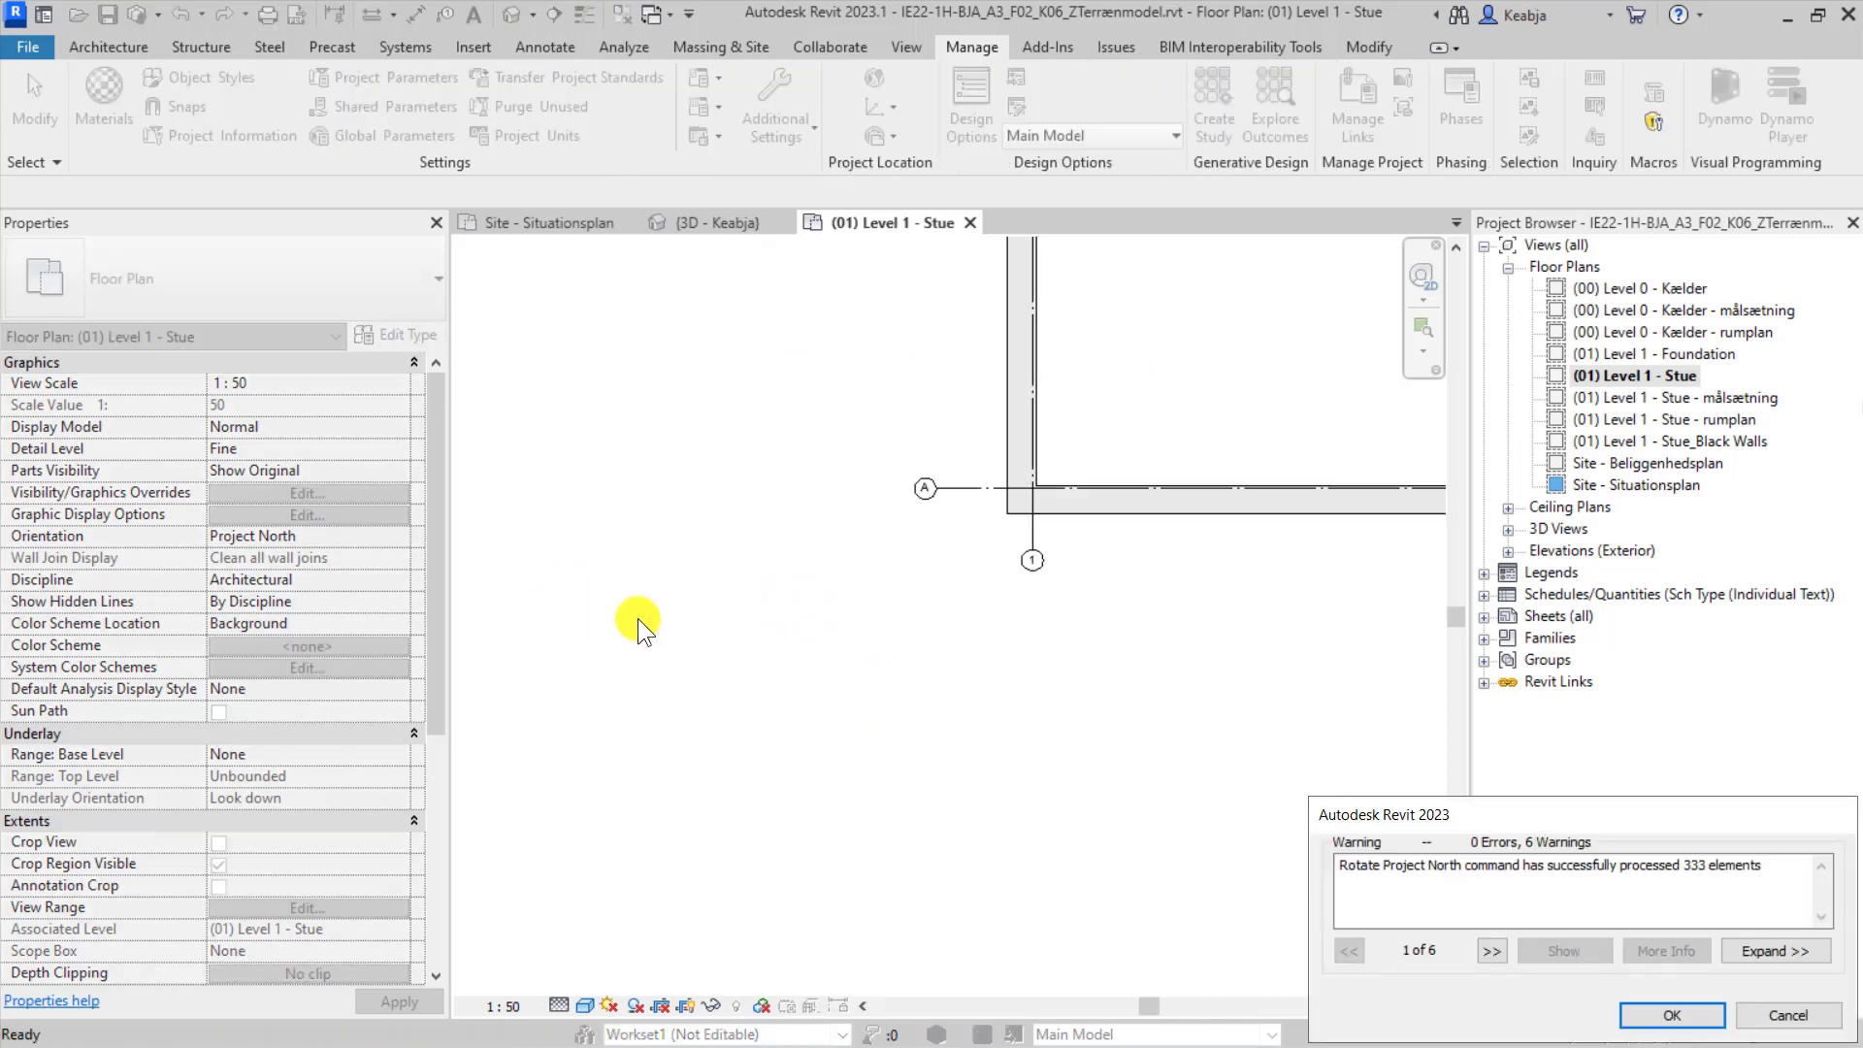
Accept the Rotate Project North warnings and check the rotated building within the site boundary on the (01) Level 1 - Stue plan.
click(1693, 1015)
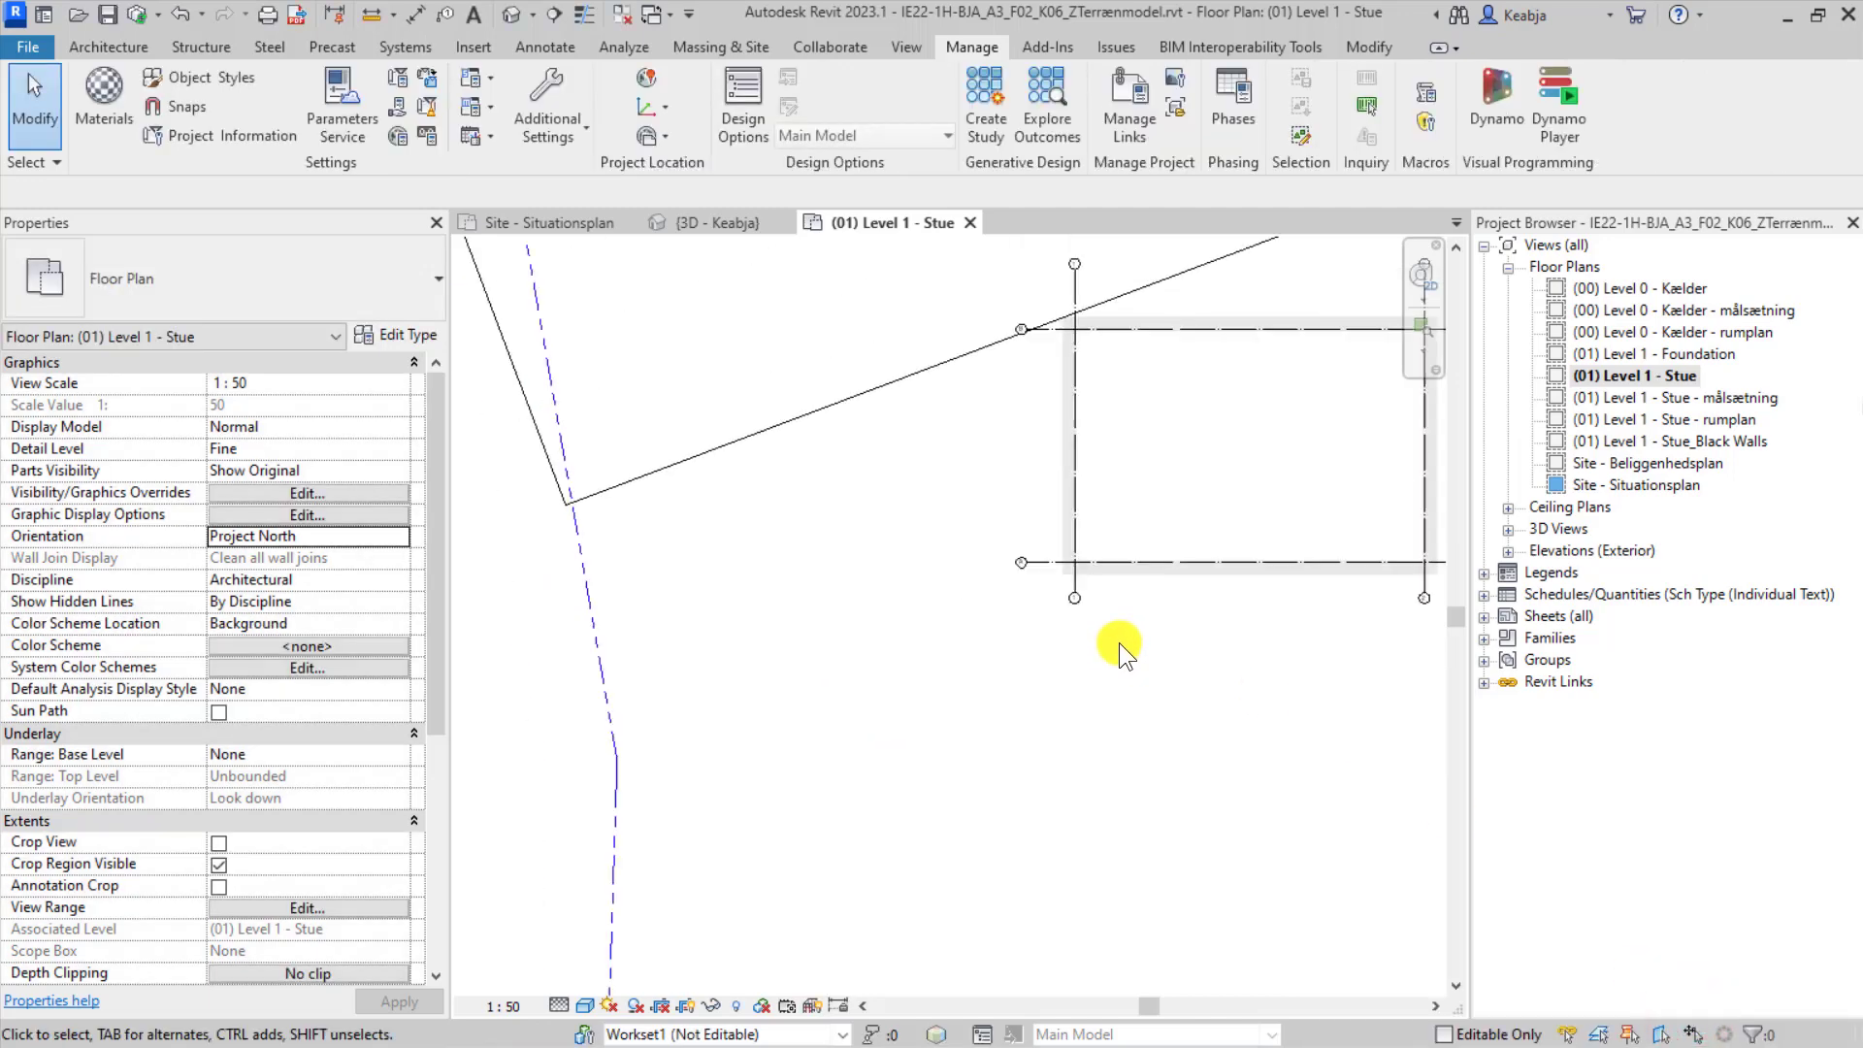
scroll(1119, 643, down, 5)
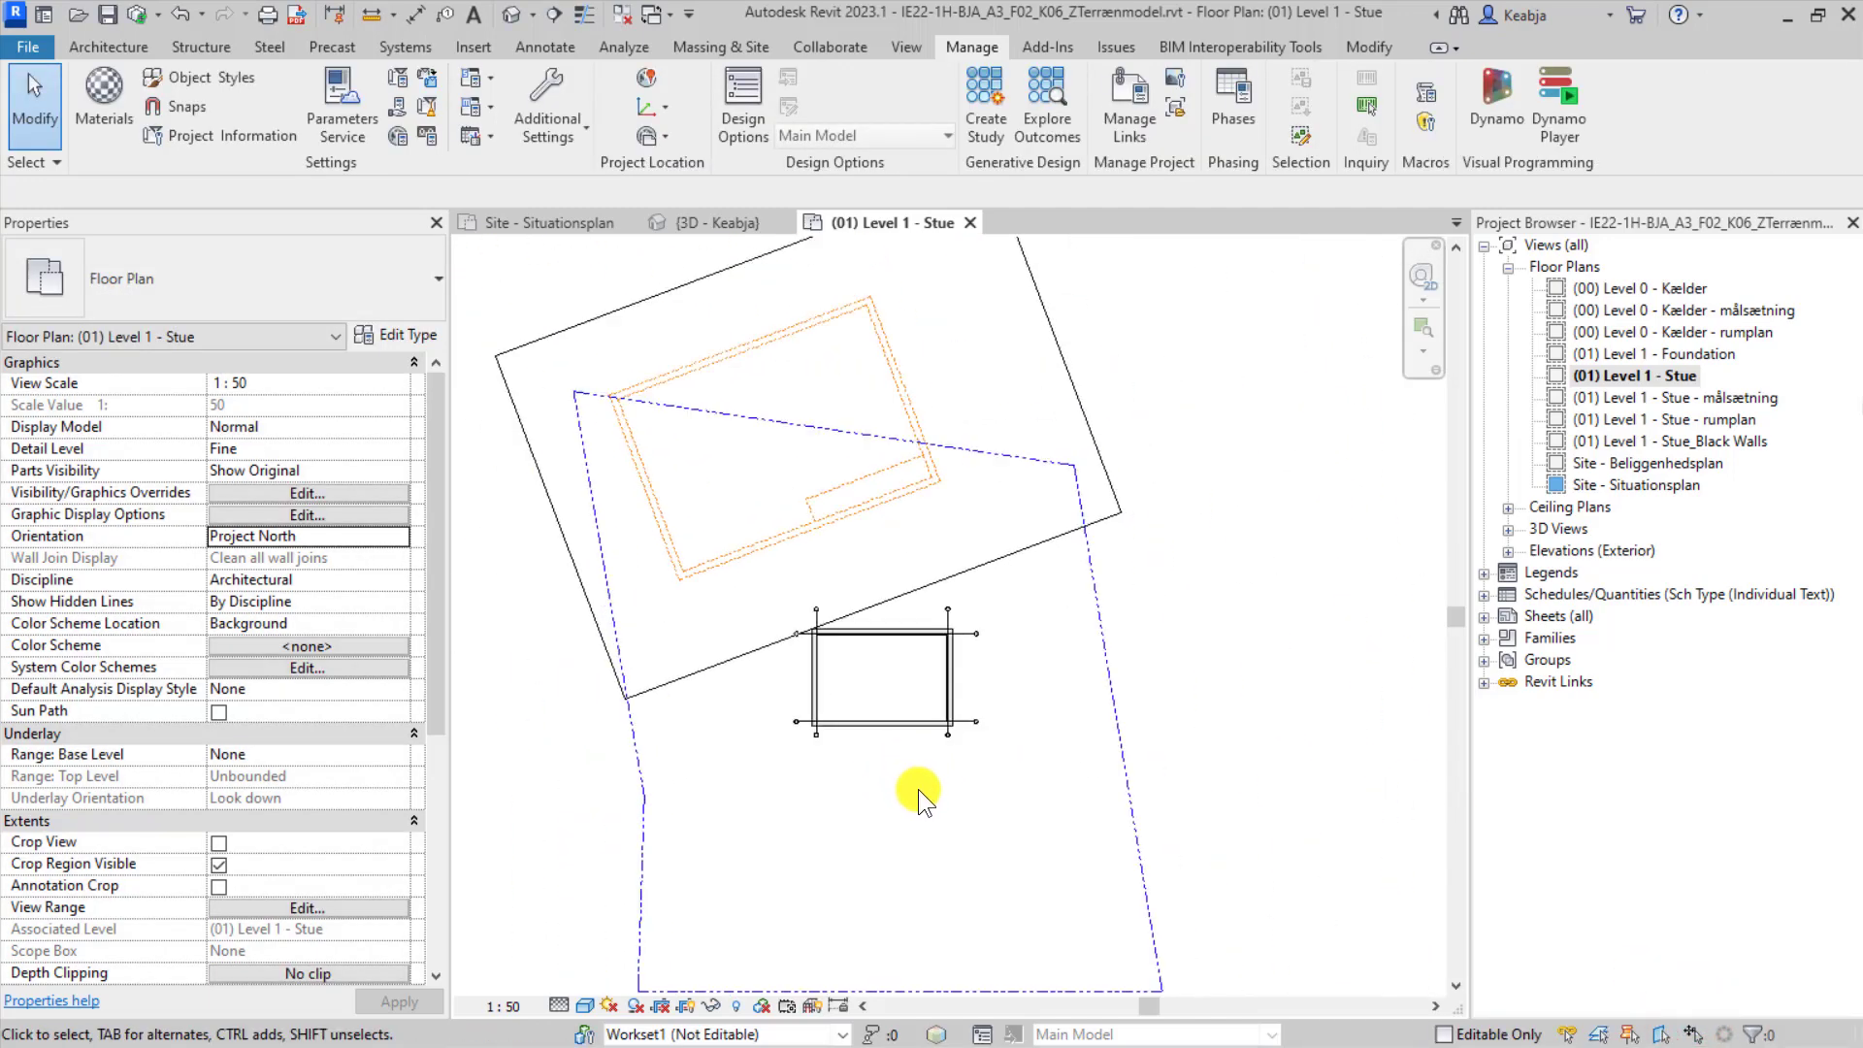
scroll(1010, 770, down, 2)
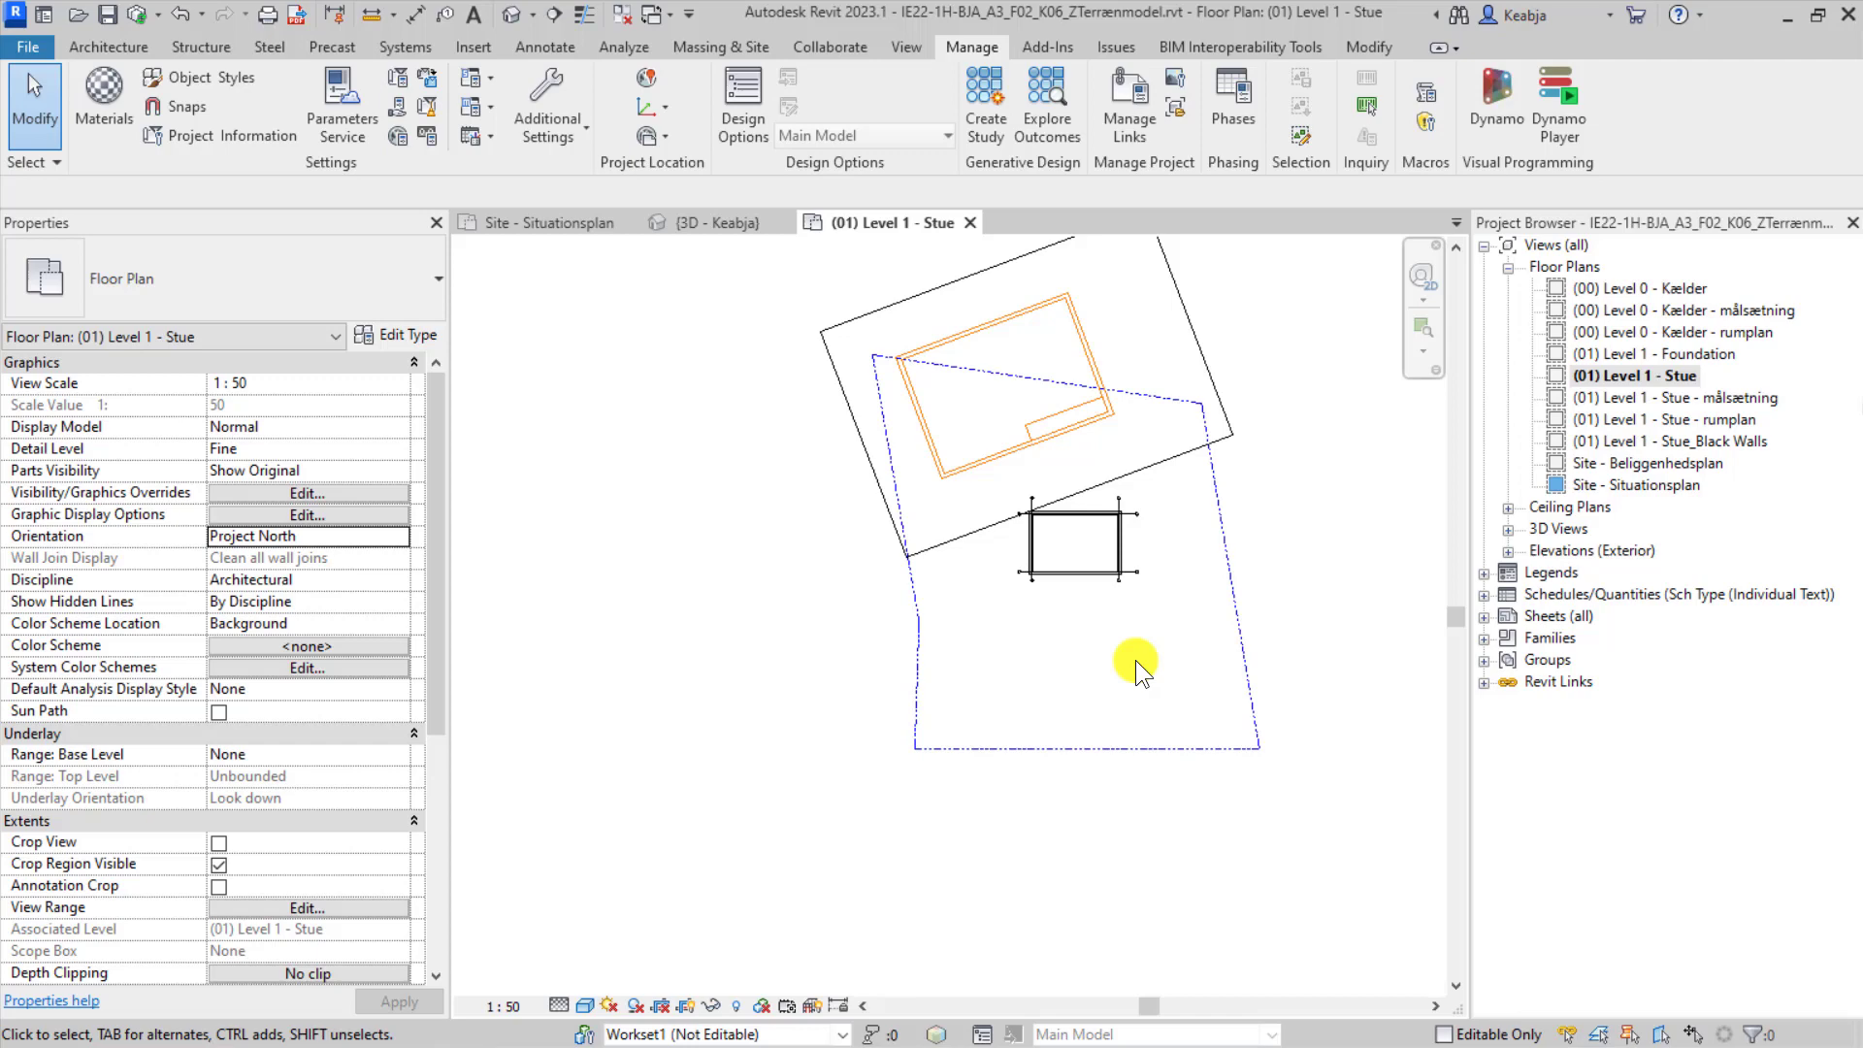
Open the Site - Situationsplan view, try the Project North orientation and set it back to True North.
click(1657, 486)
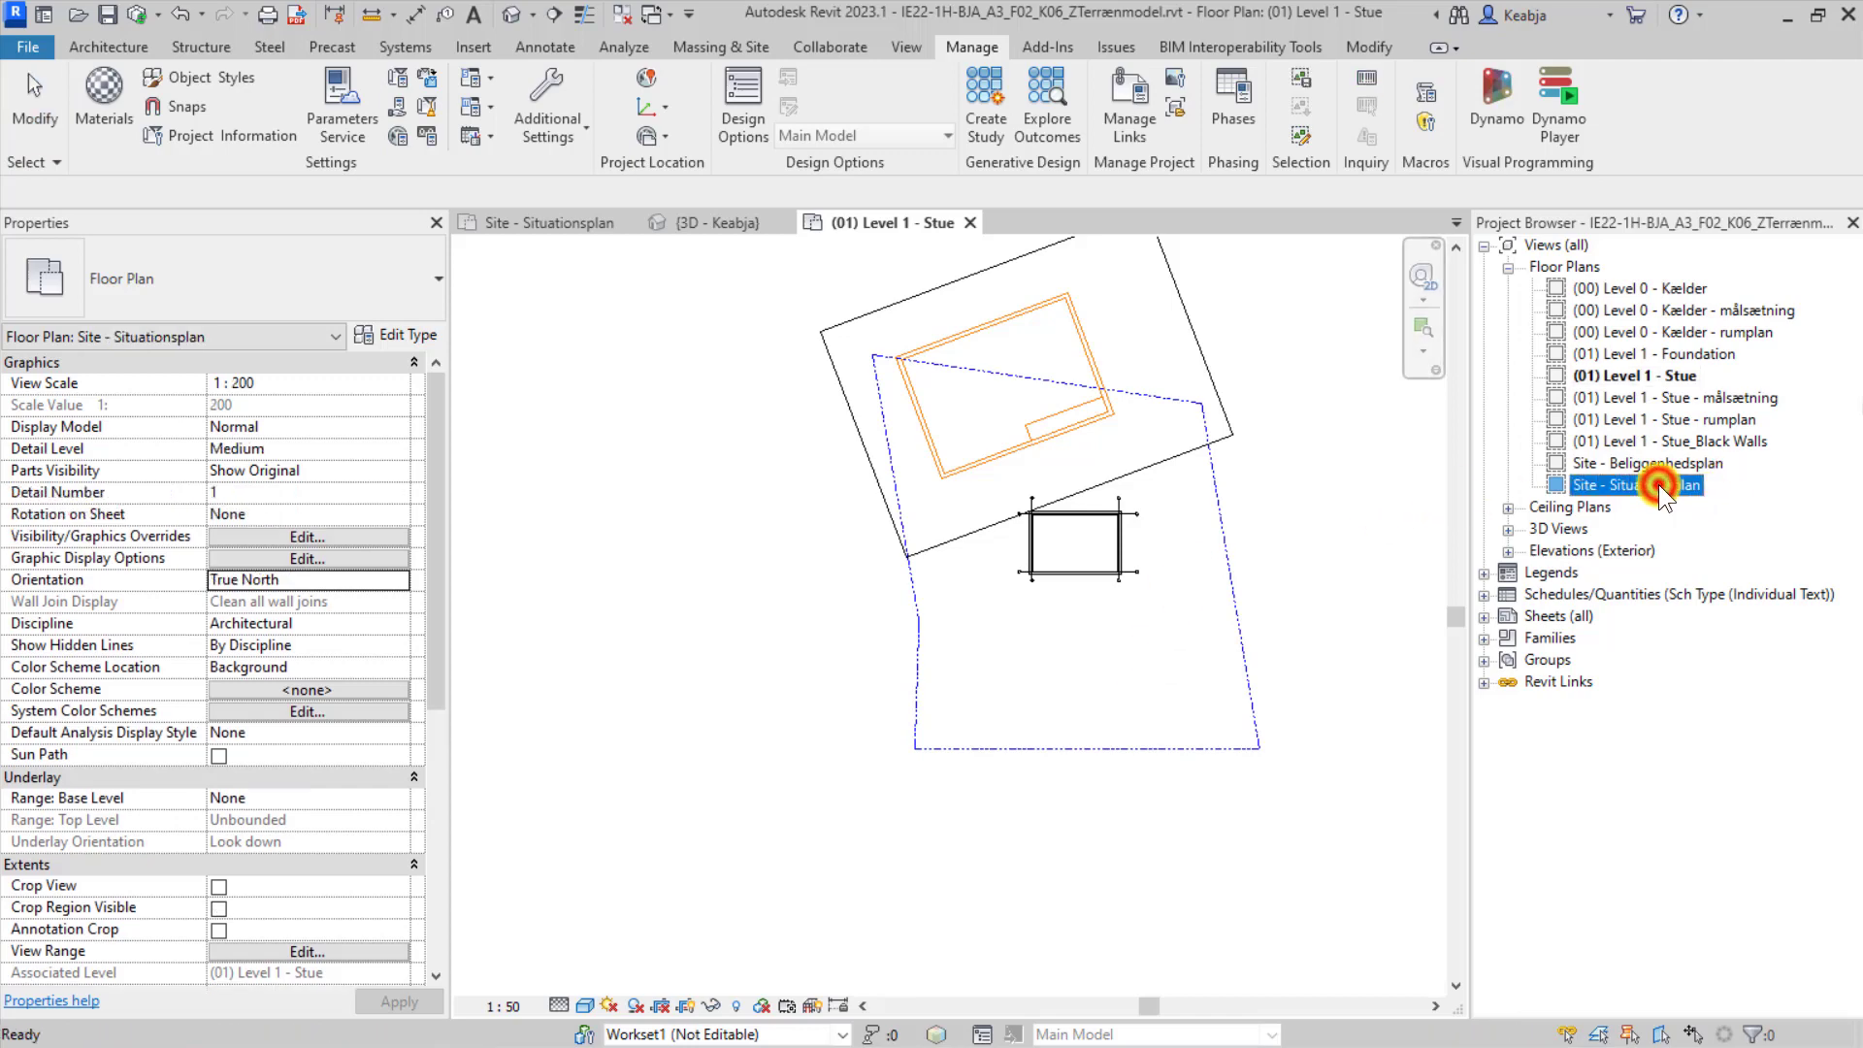
double_click(1657, 485)
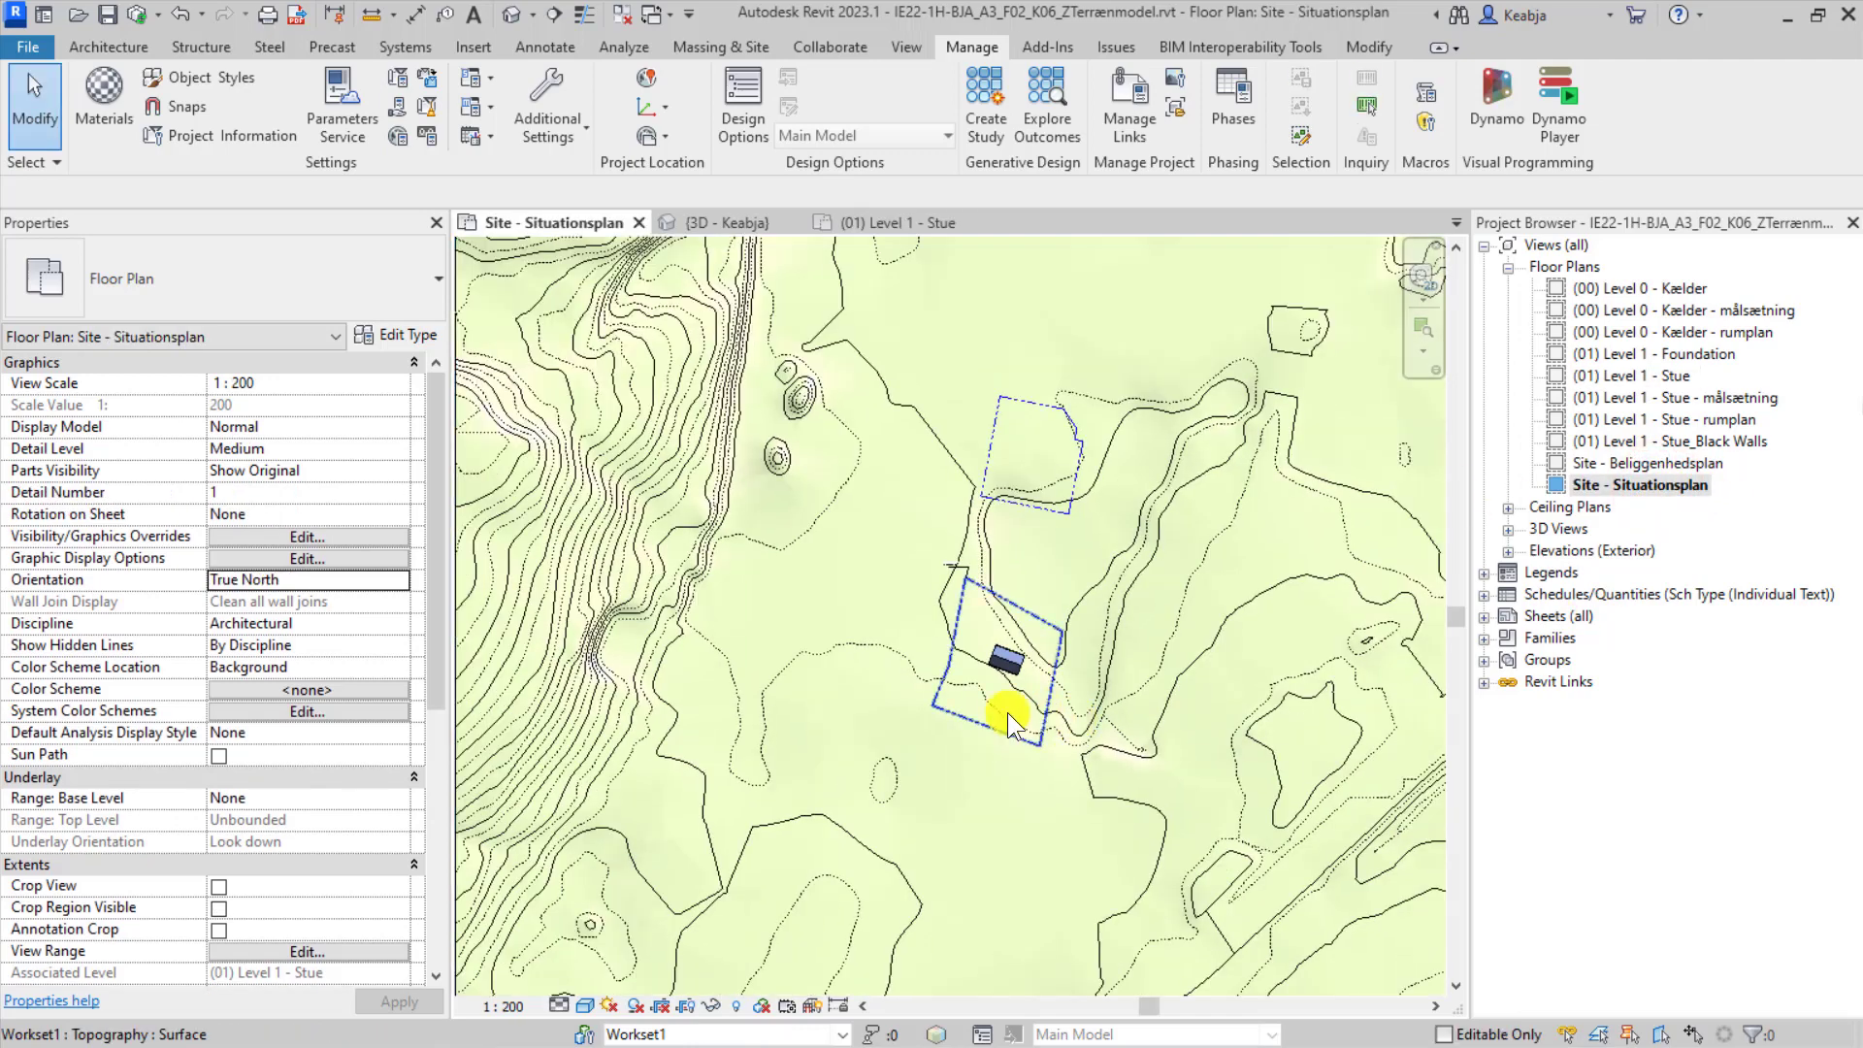
click(403, 584)
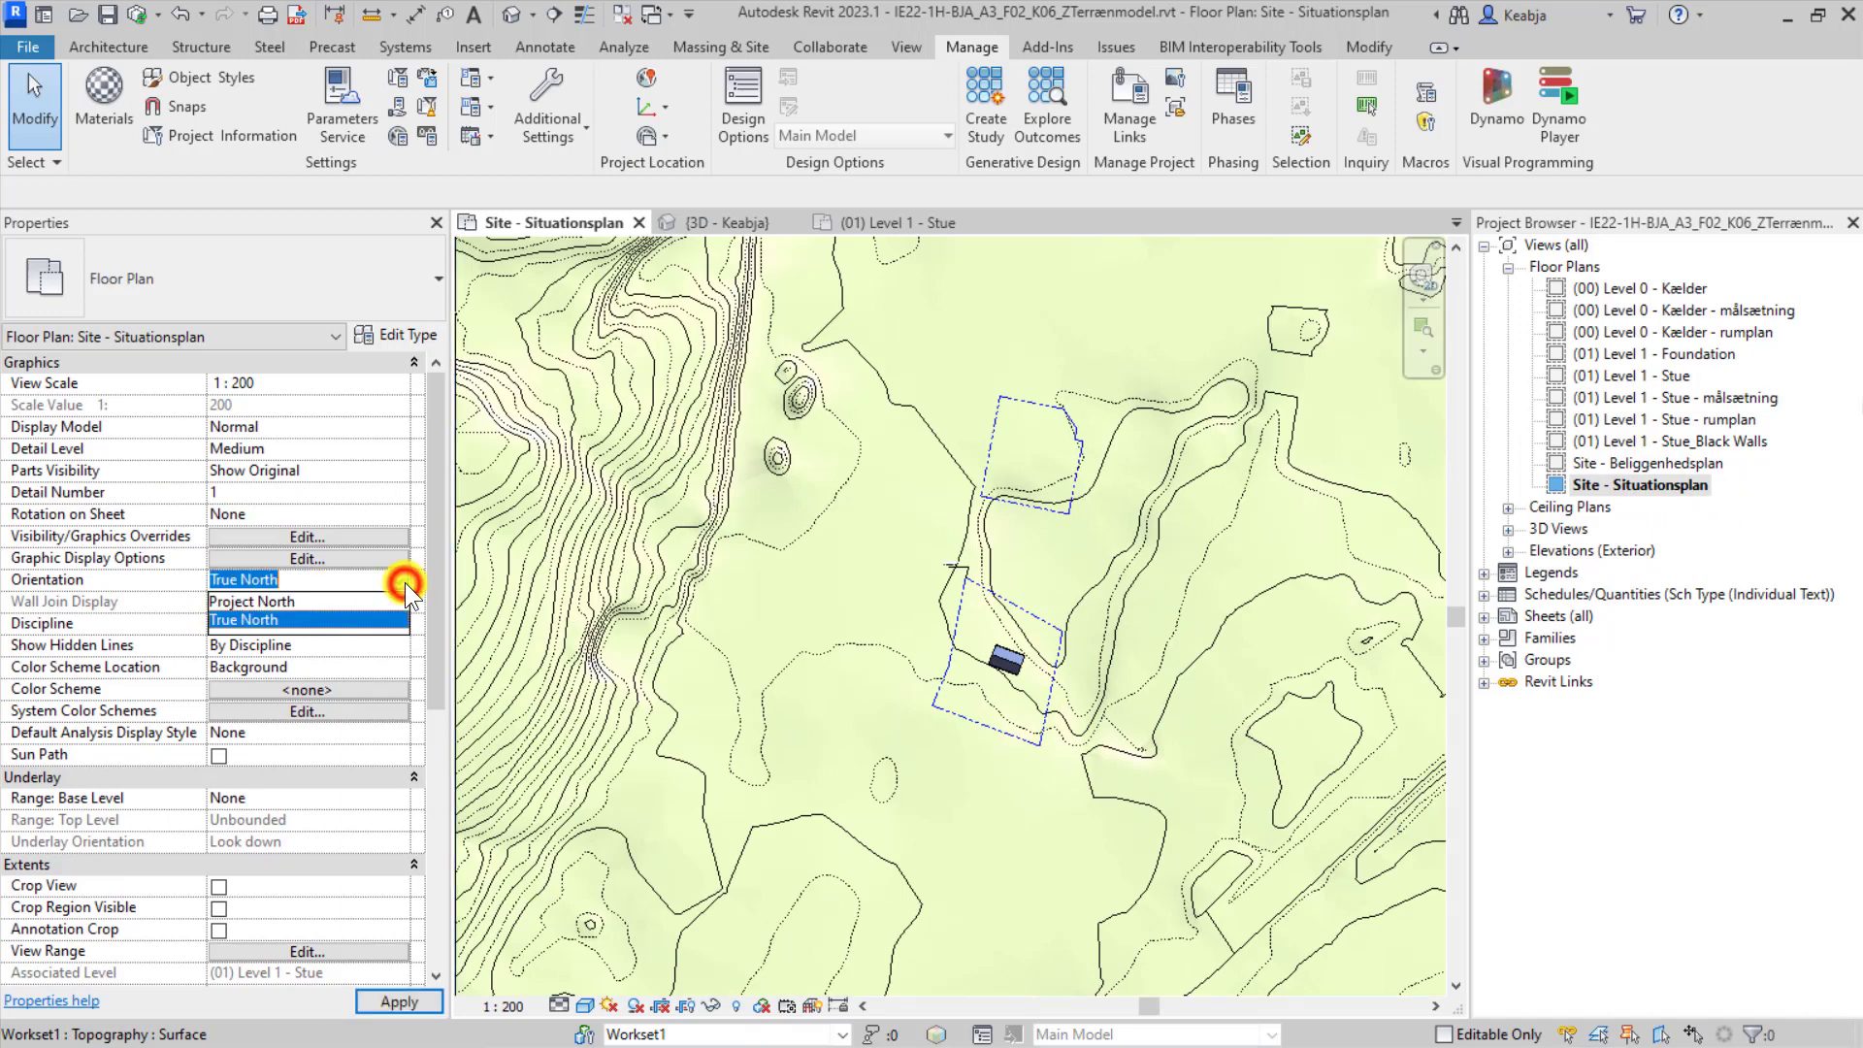
click(315, 598)
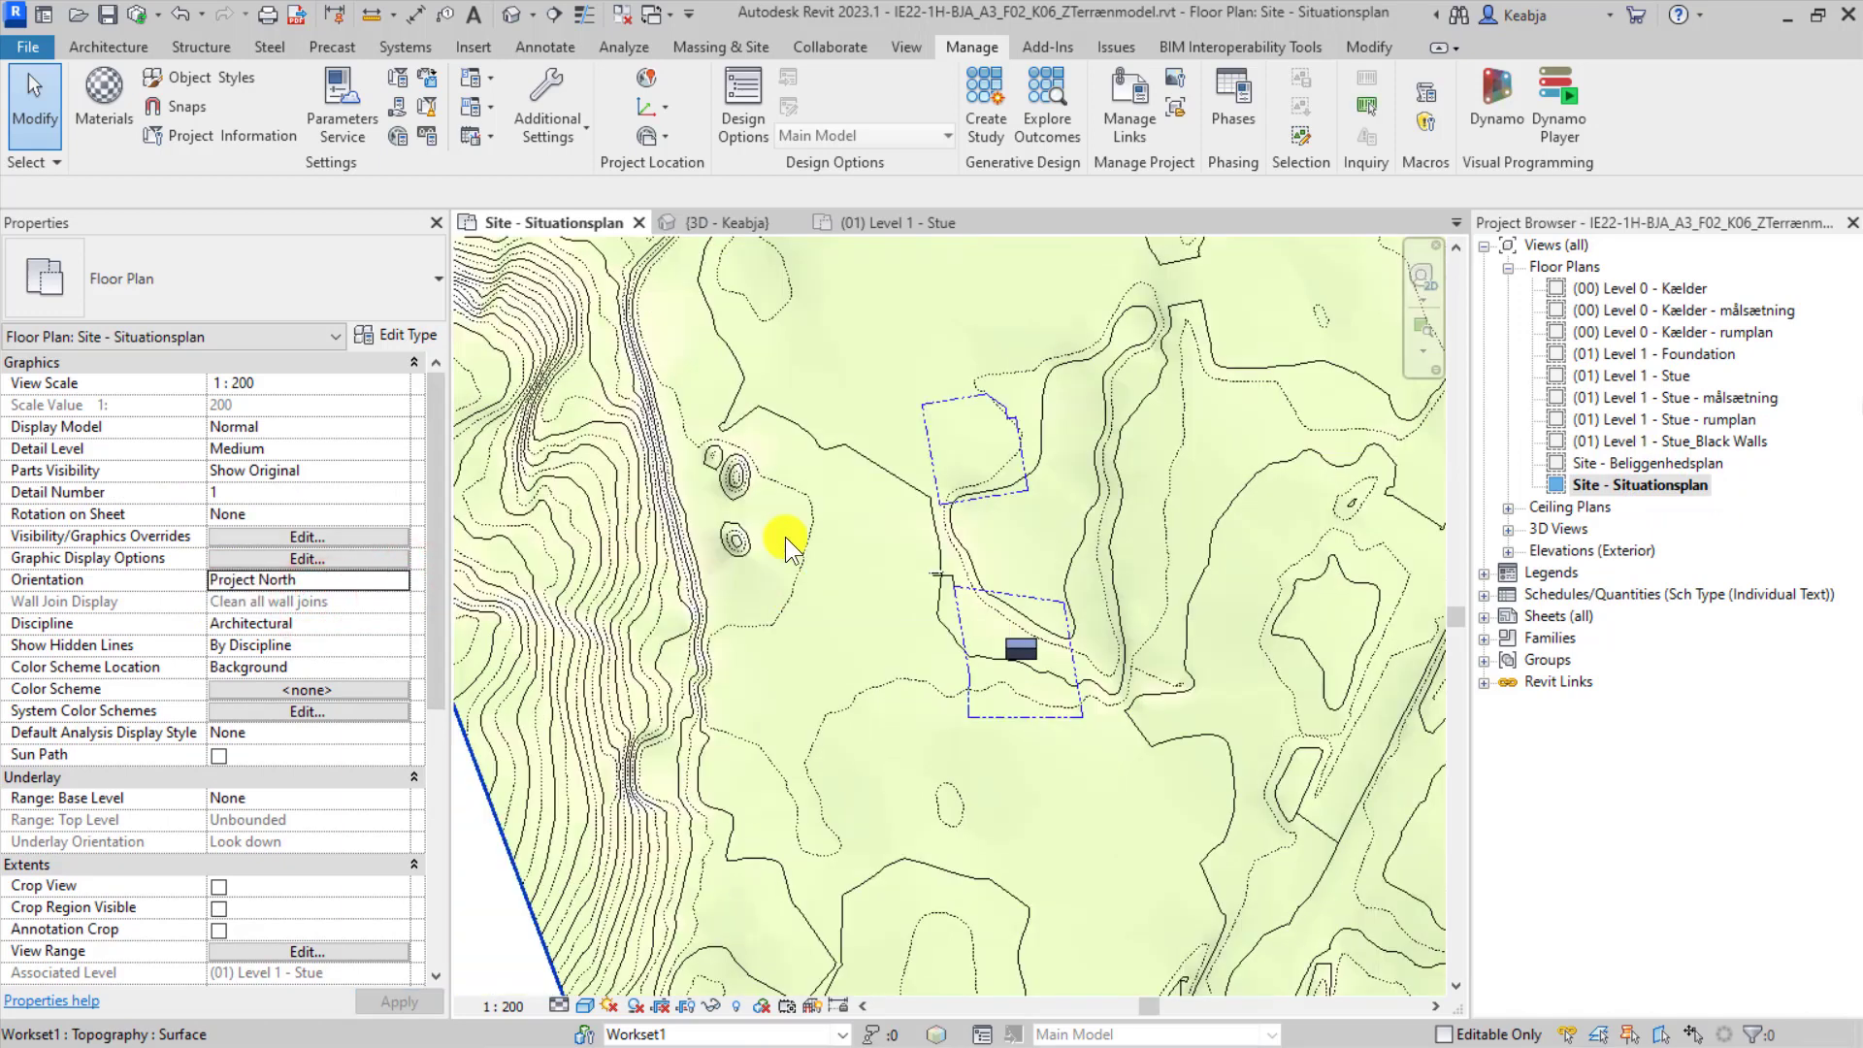
click(403, 581)
click(295, 622)
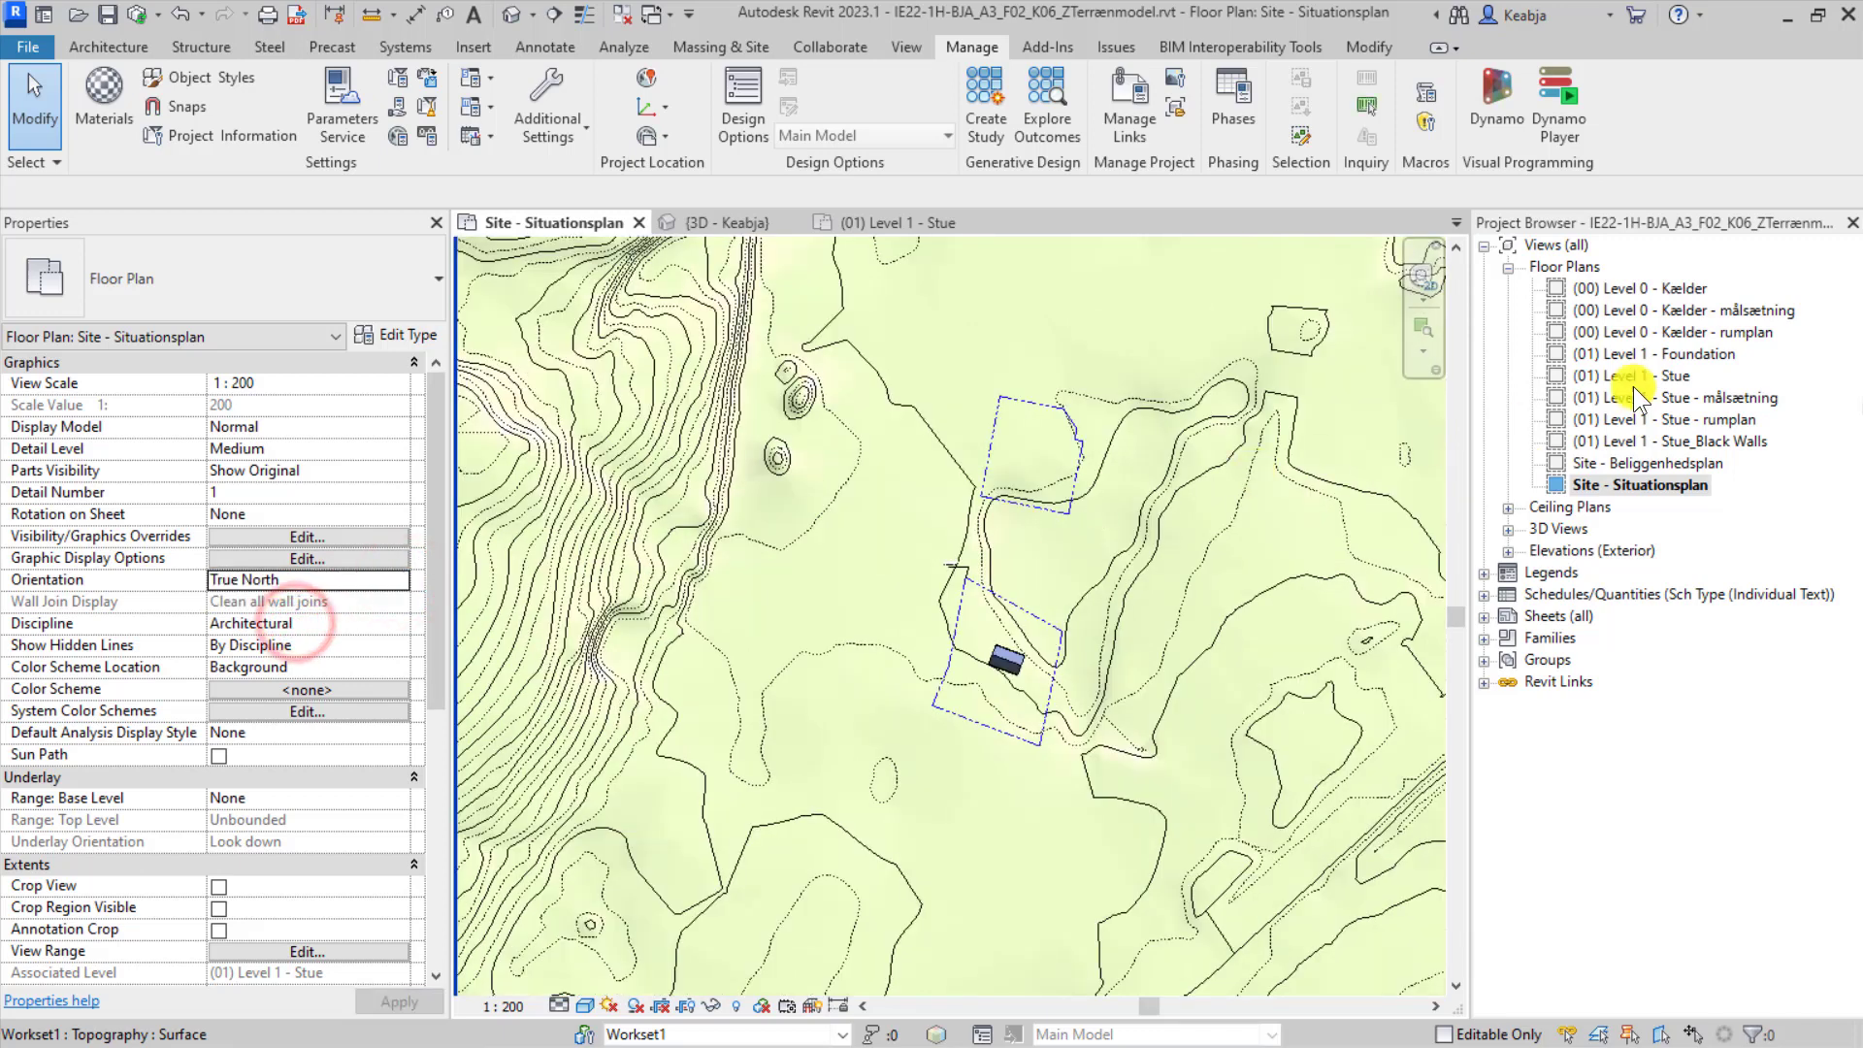
Open the (00) Level 0 - Kælder floor plan at the linked building's outline.
double_click(1681, 287)
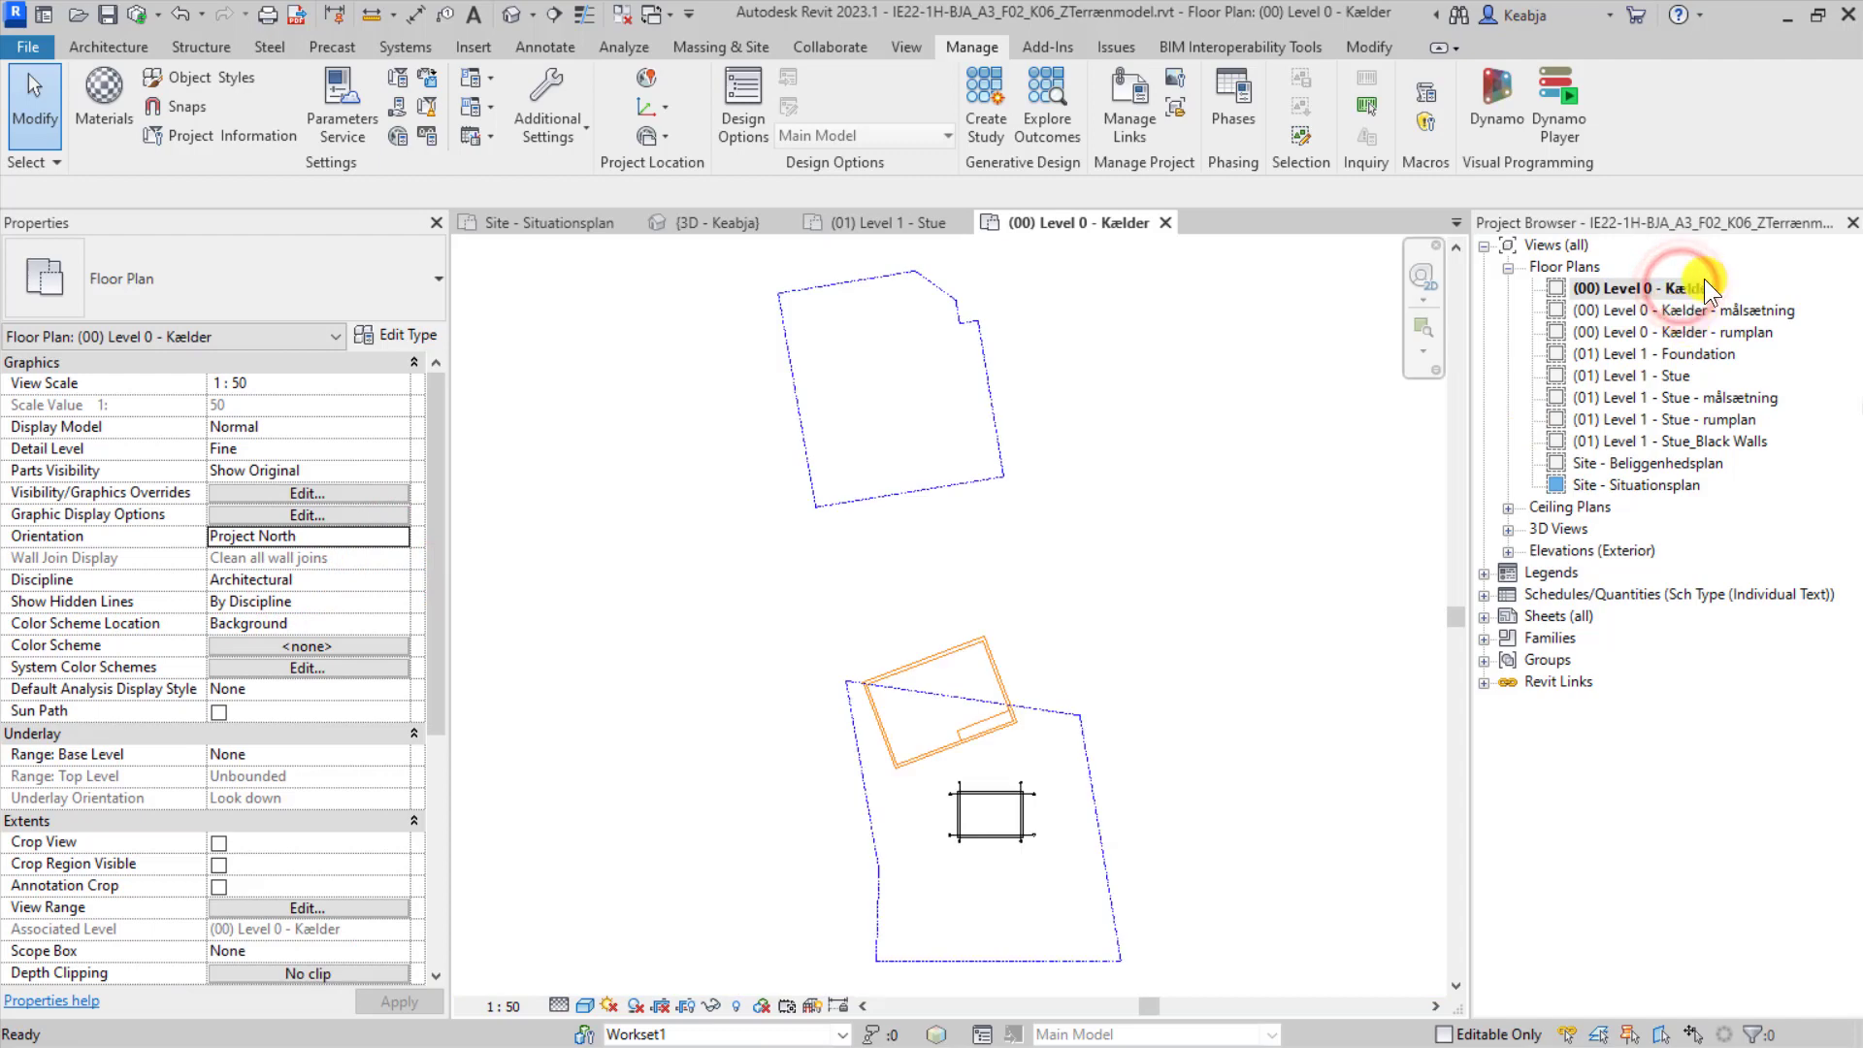
scroll(999, 850, up, 5)
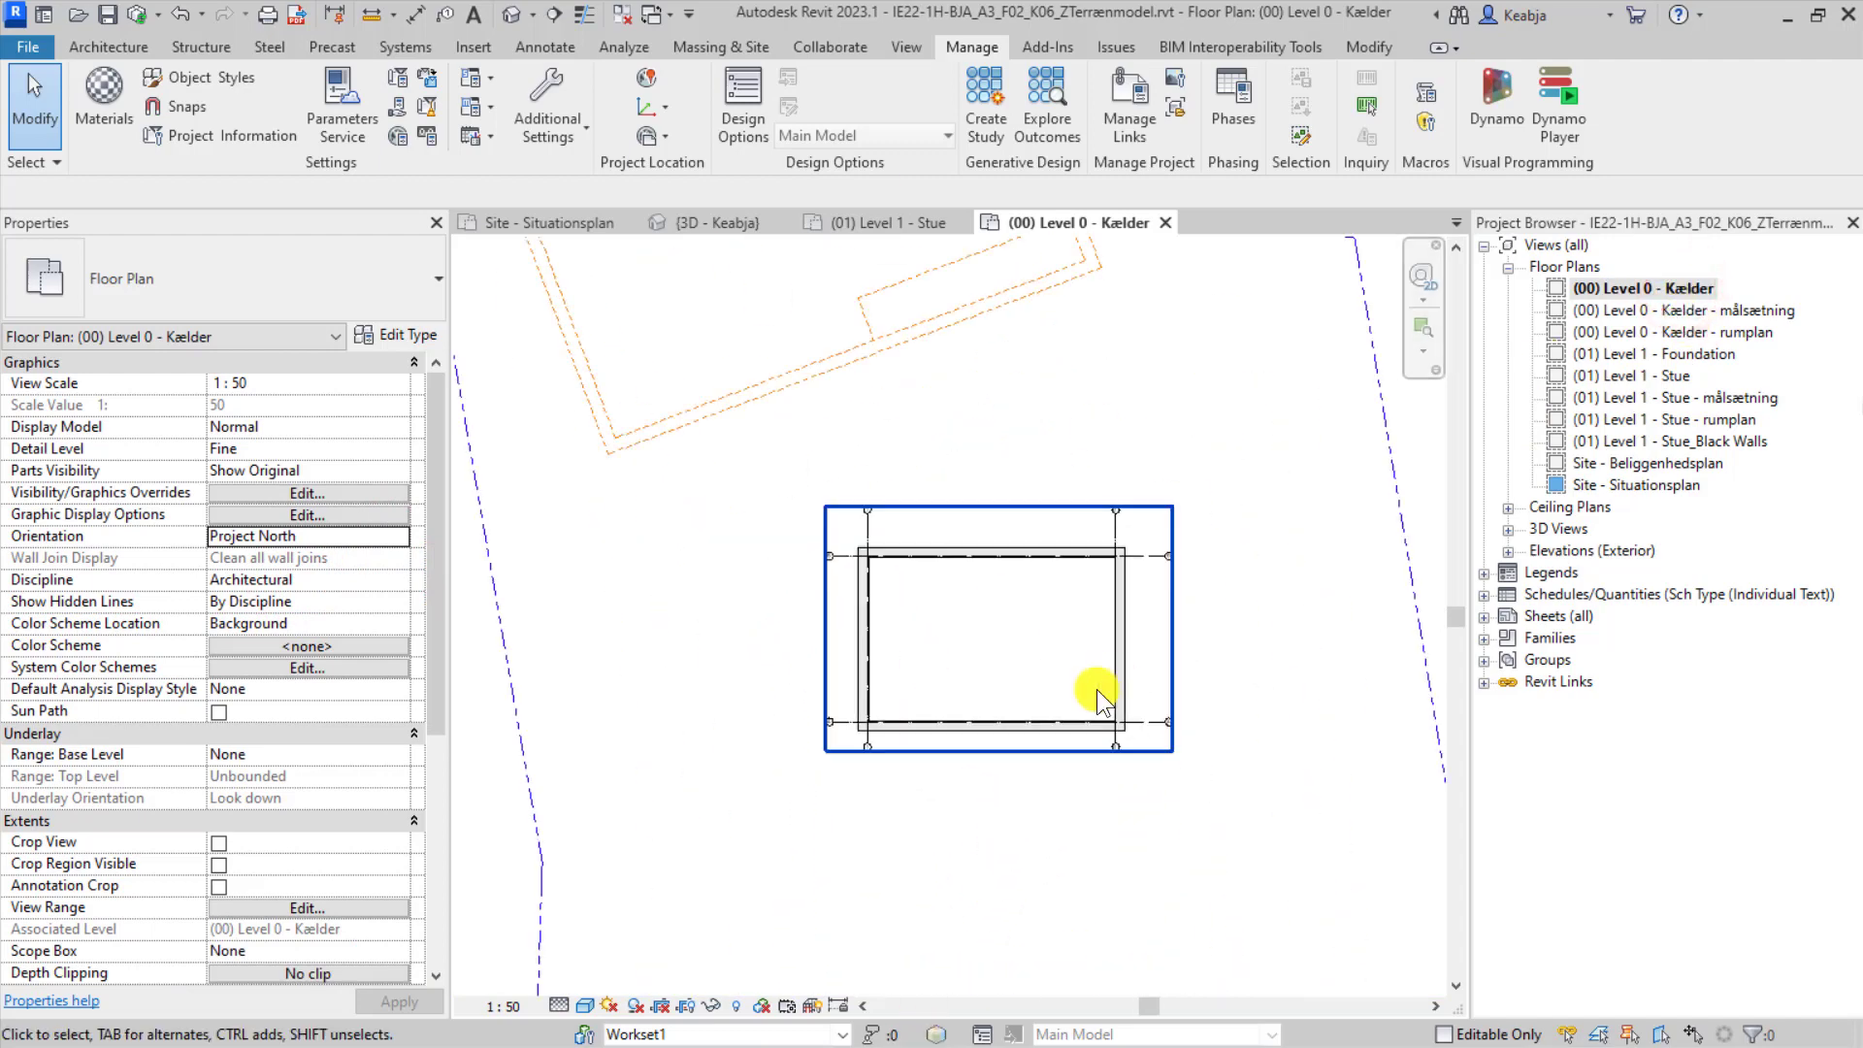
scroll(1099, 693, up, 2)
middle_drag(1099, 693, 1111, 546)
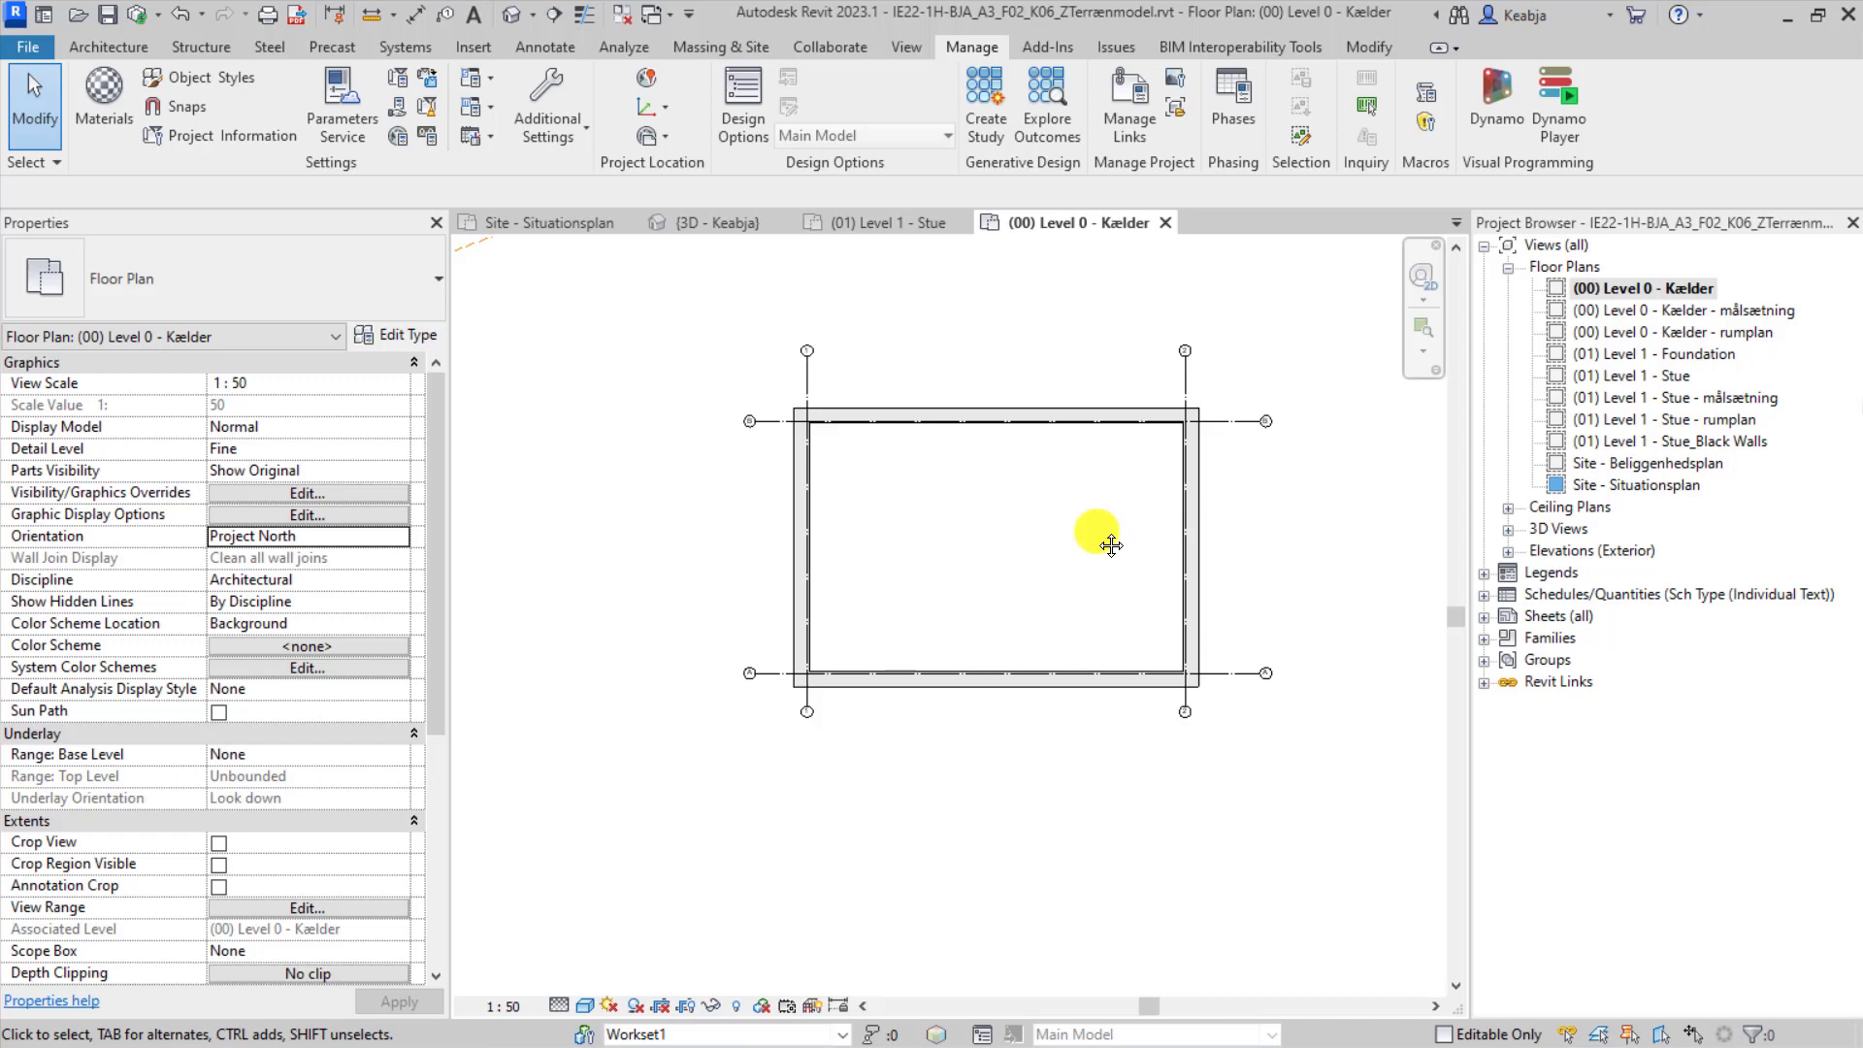
scroll(1062, 565, down, 4)
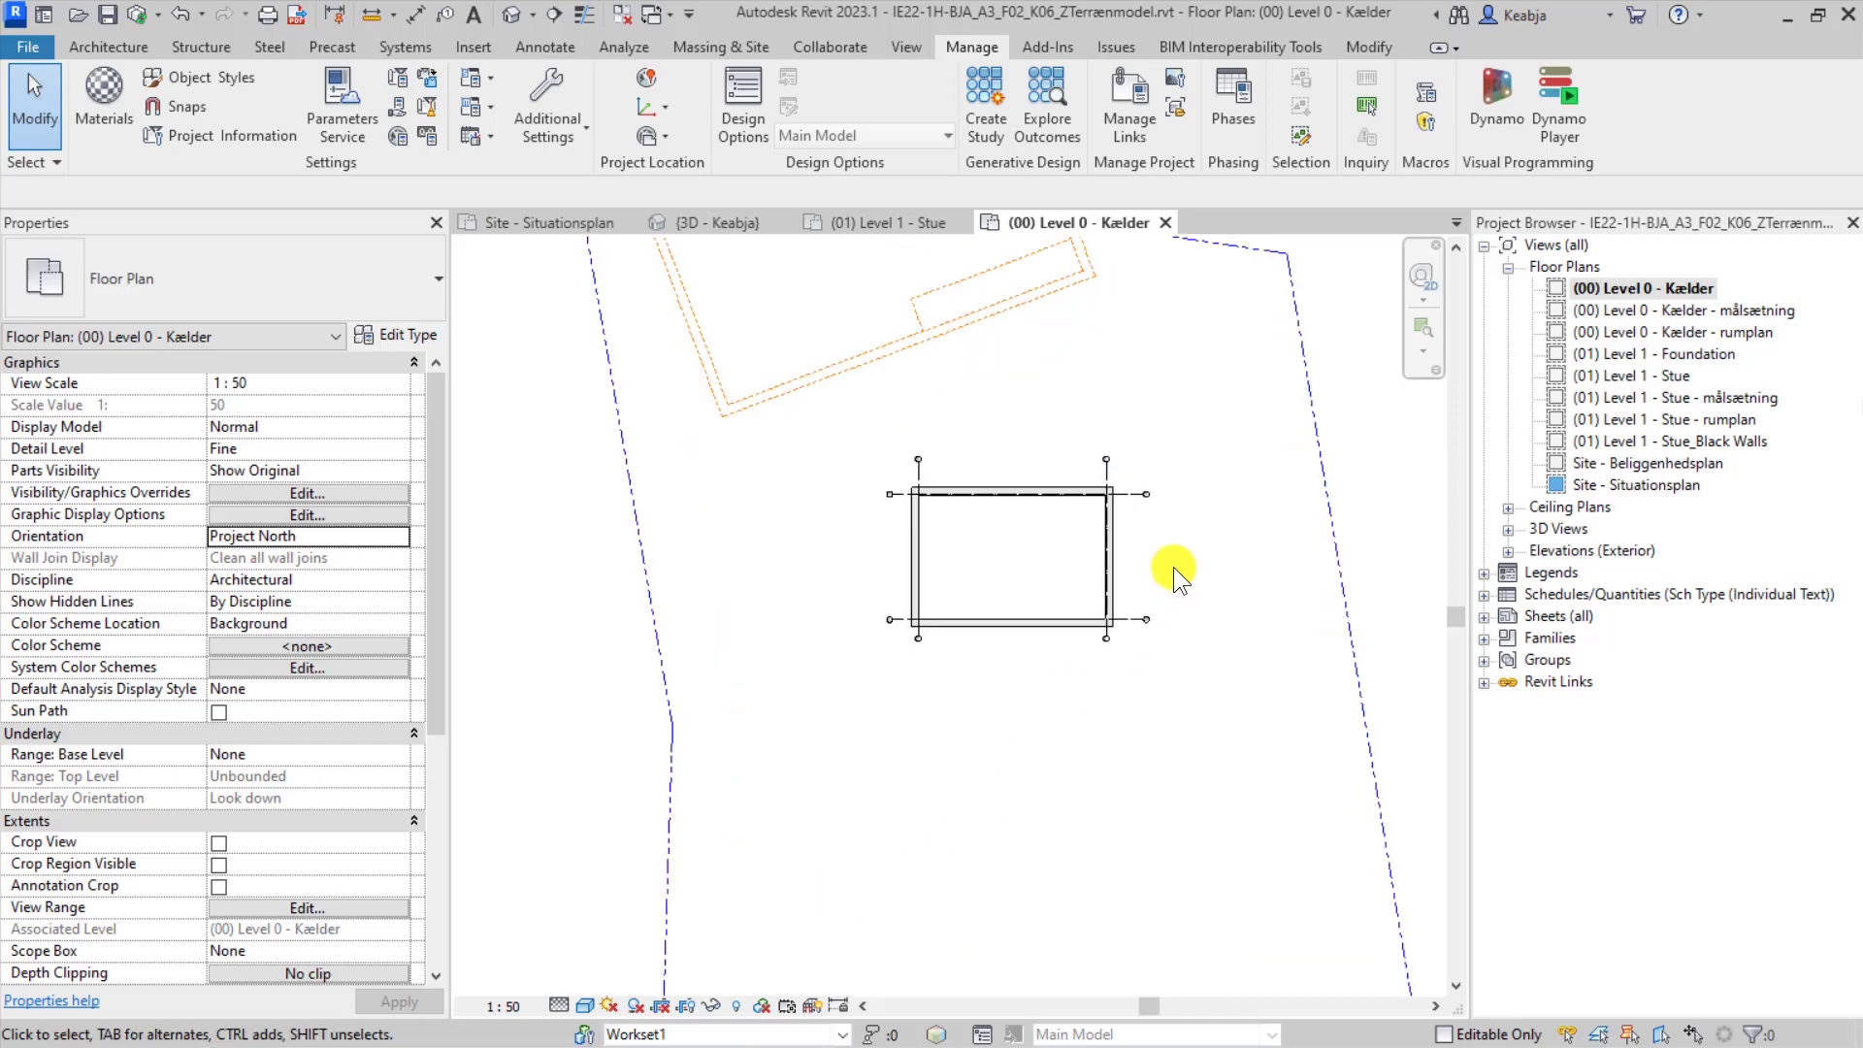
middle_drag(1173, 567, 1084, 568)
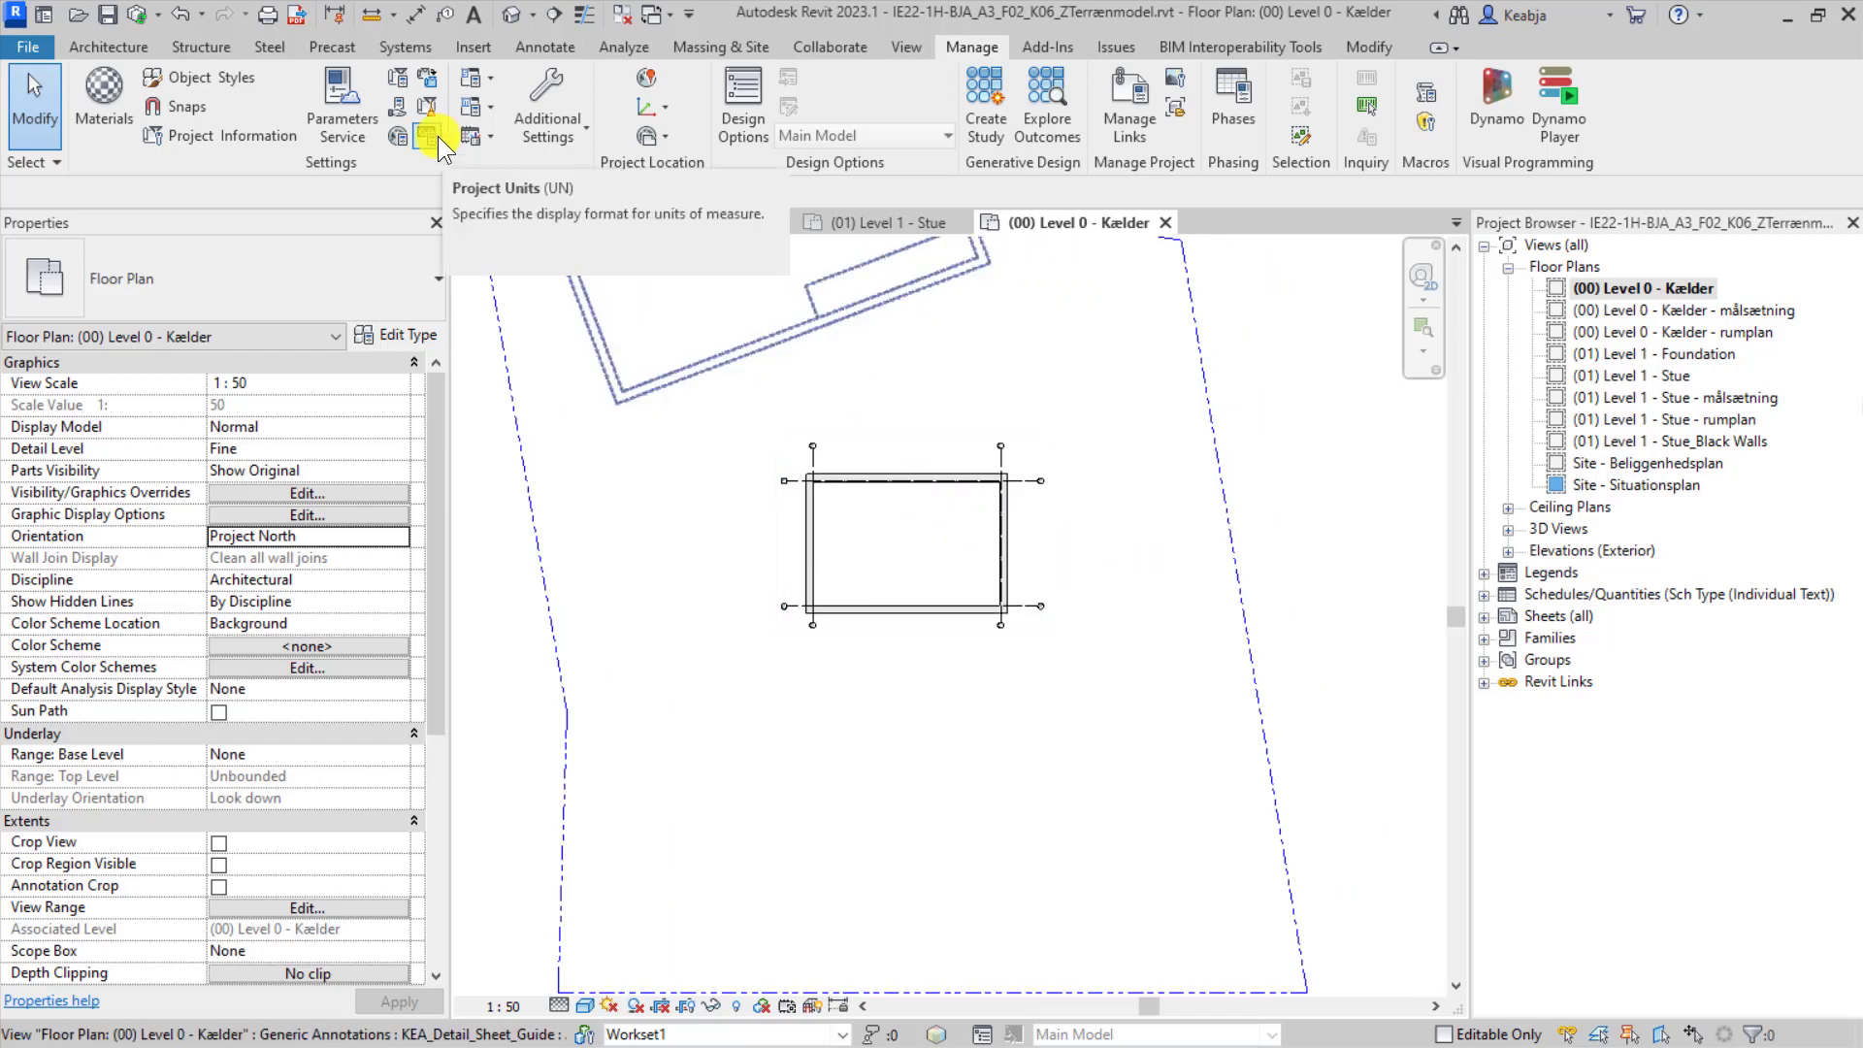
Start a Building Pad on the (00) Level 0 - Kælder plan and duplicate its type as Kælder_PAD.
click(726, 49)
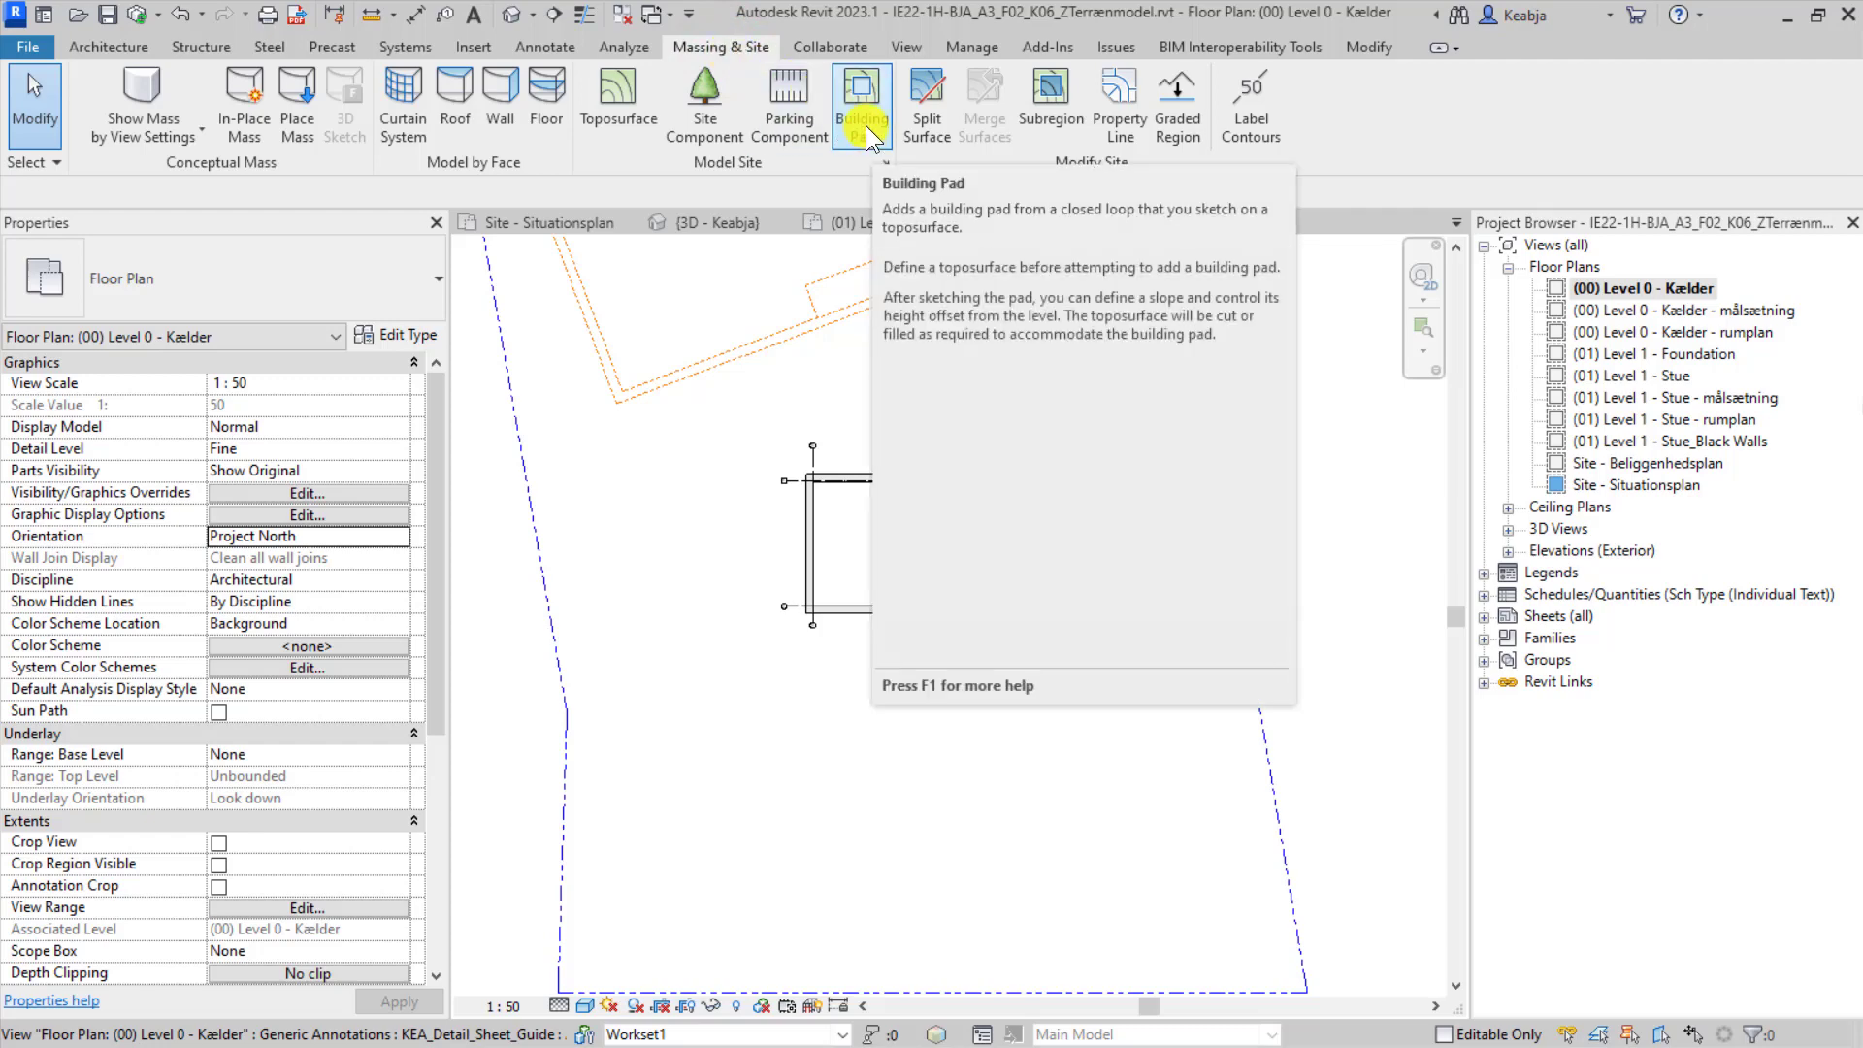
click(864, 125)
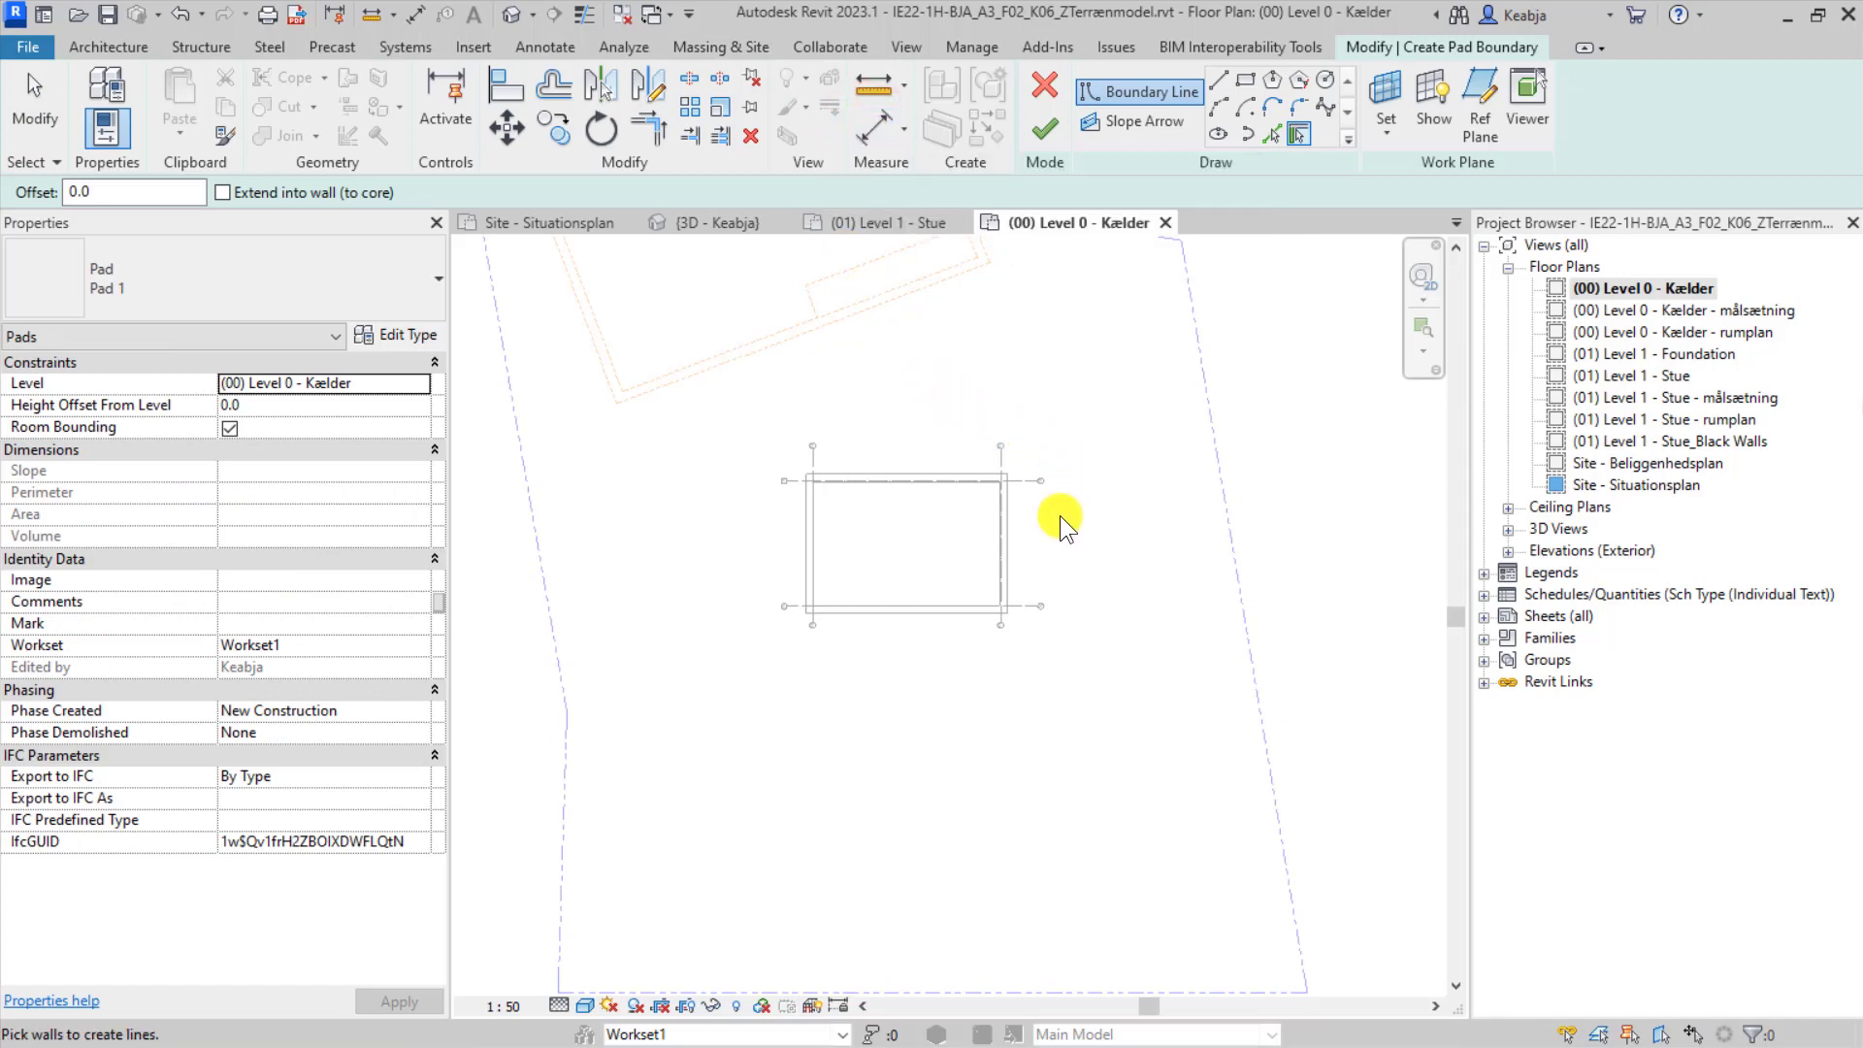
scroll(900, 633, up, 2)
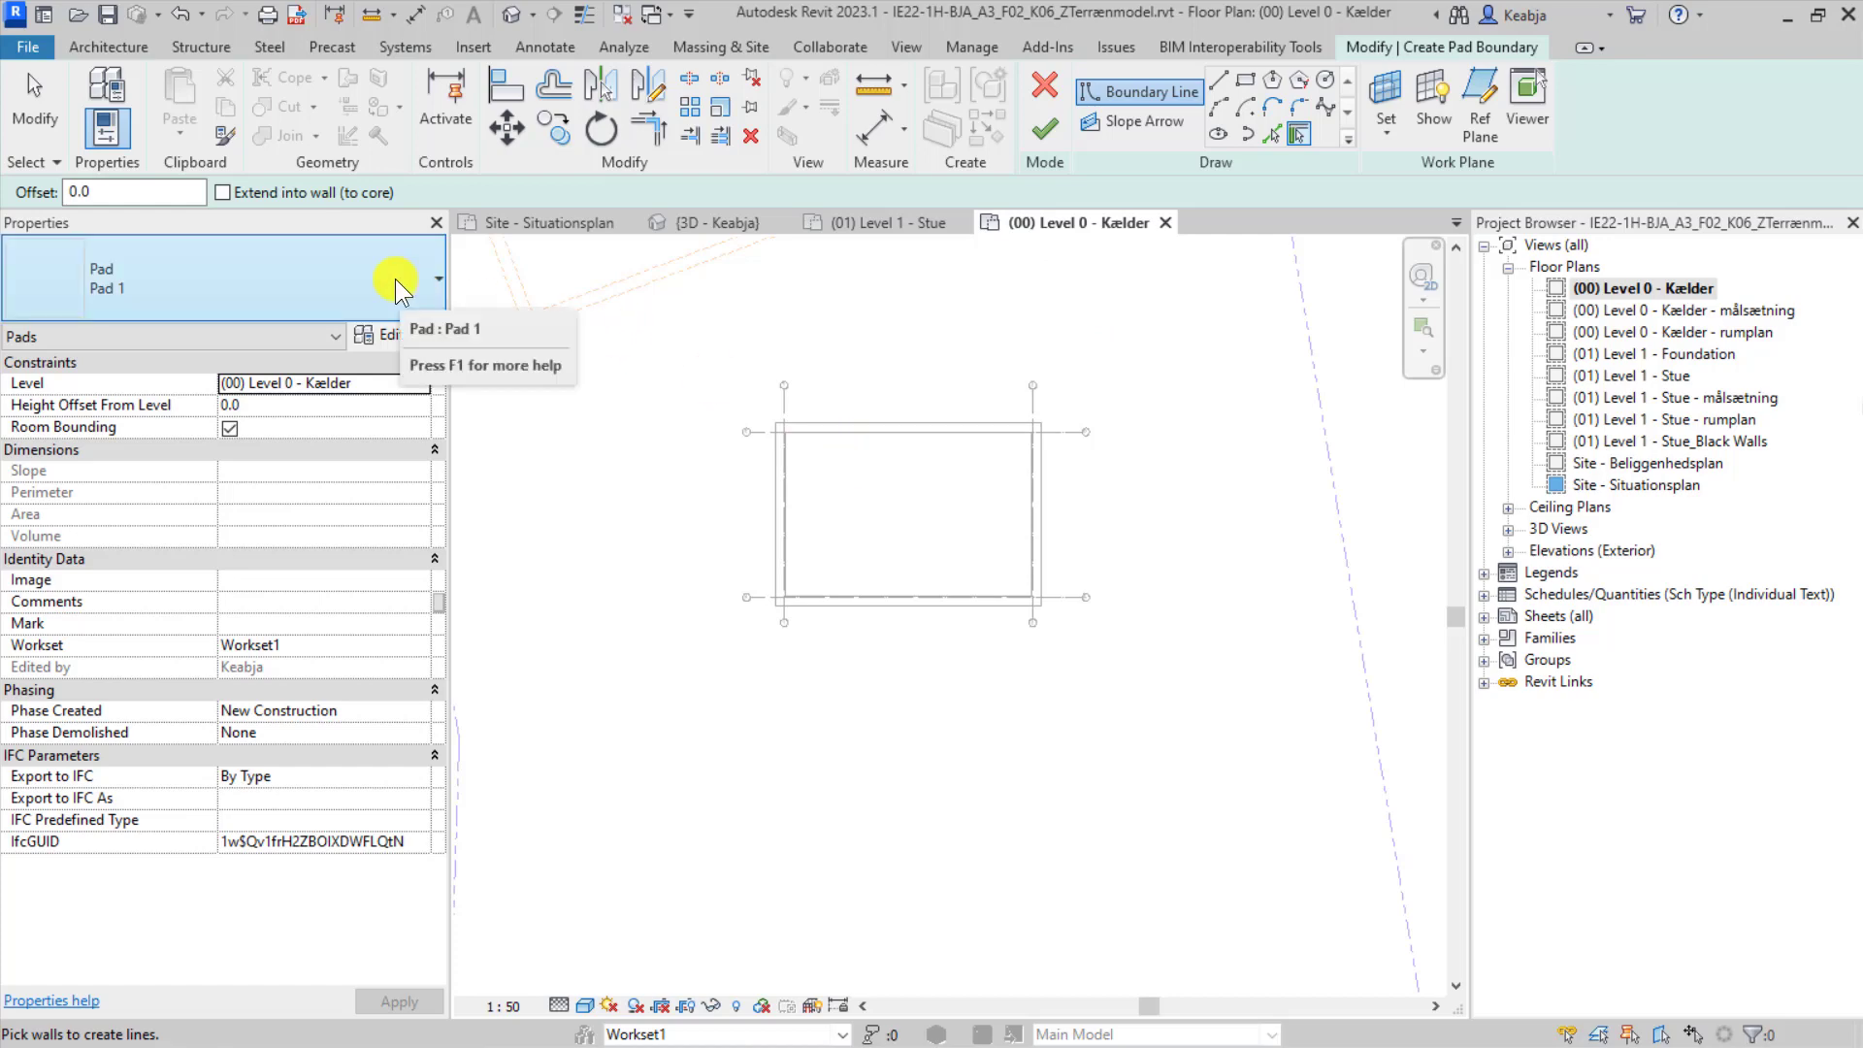
click(388, 334)
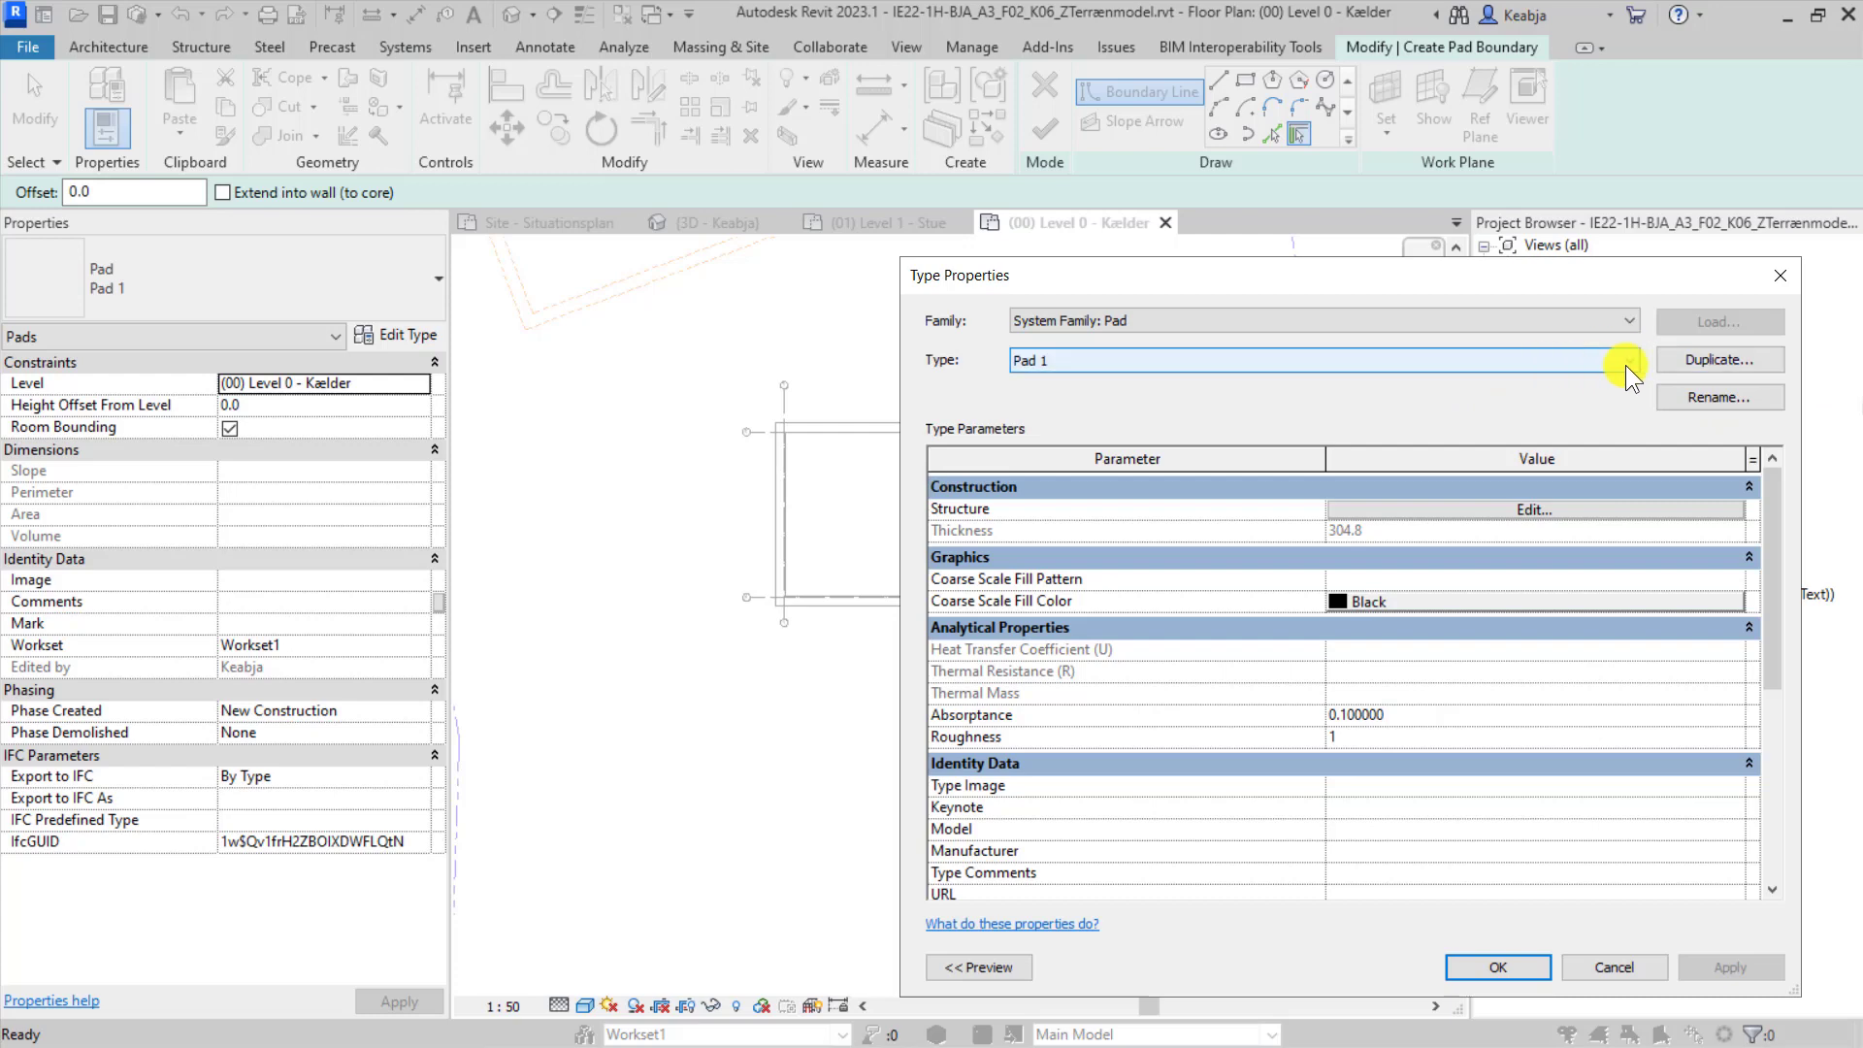
click(1743, 363)
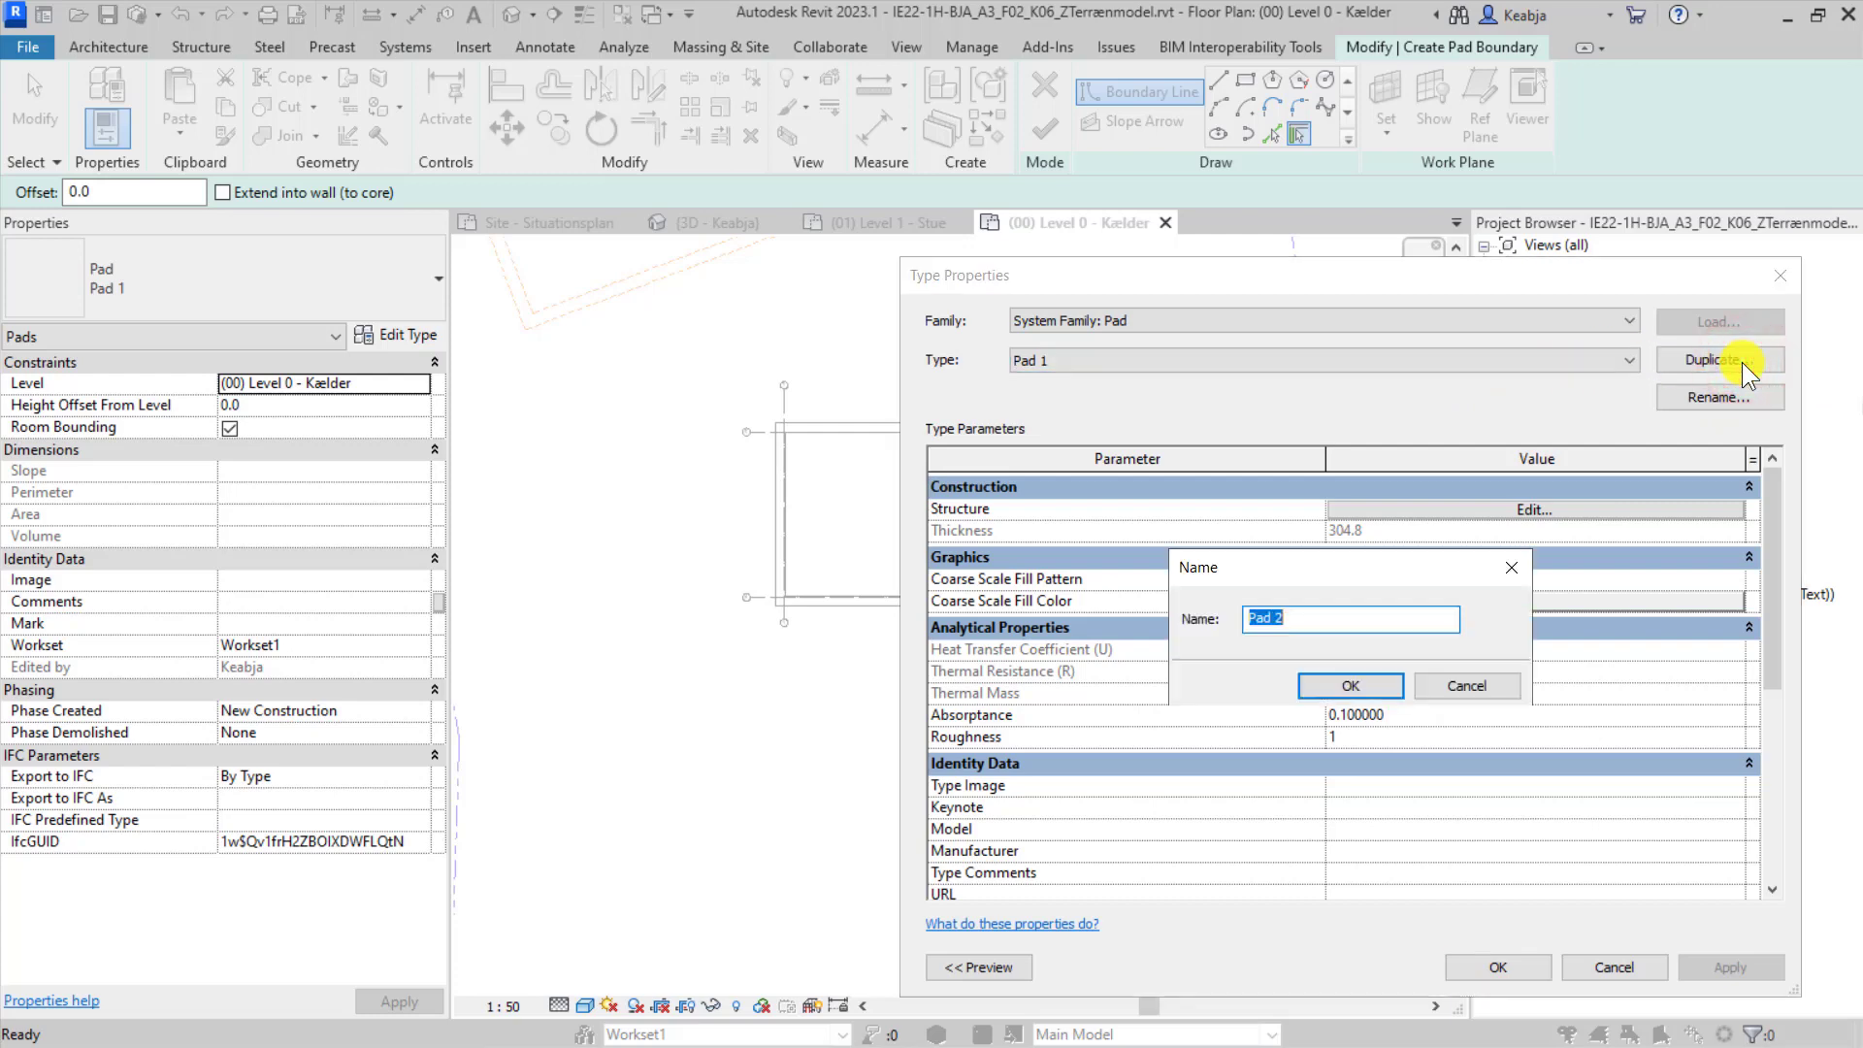
text(Kælder_PAD)
click(1337, 685)
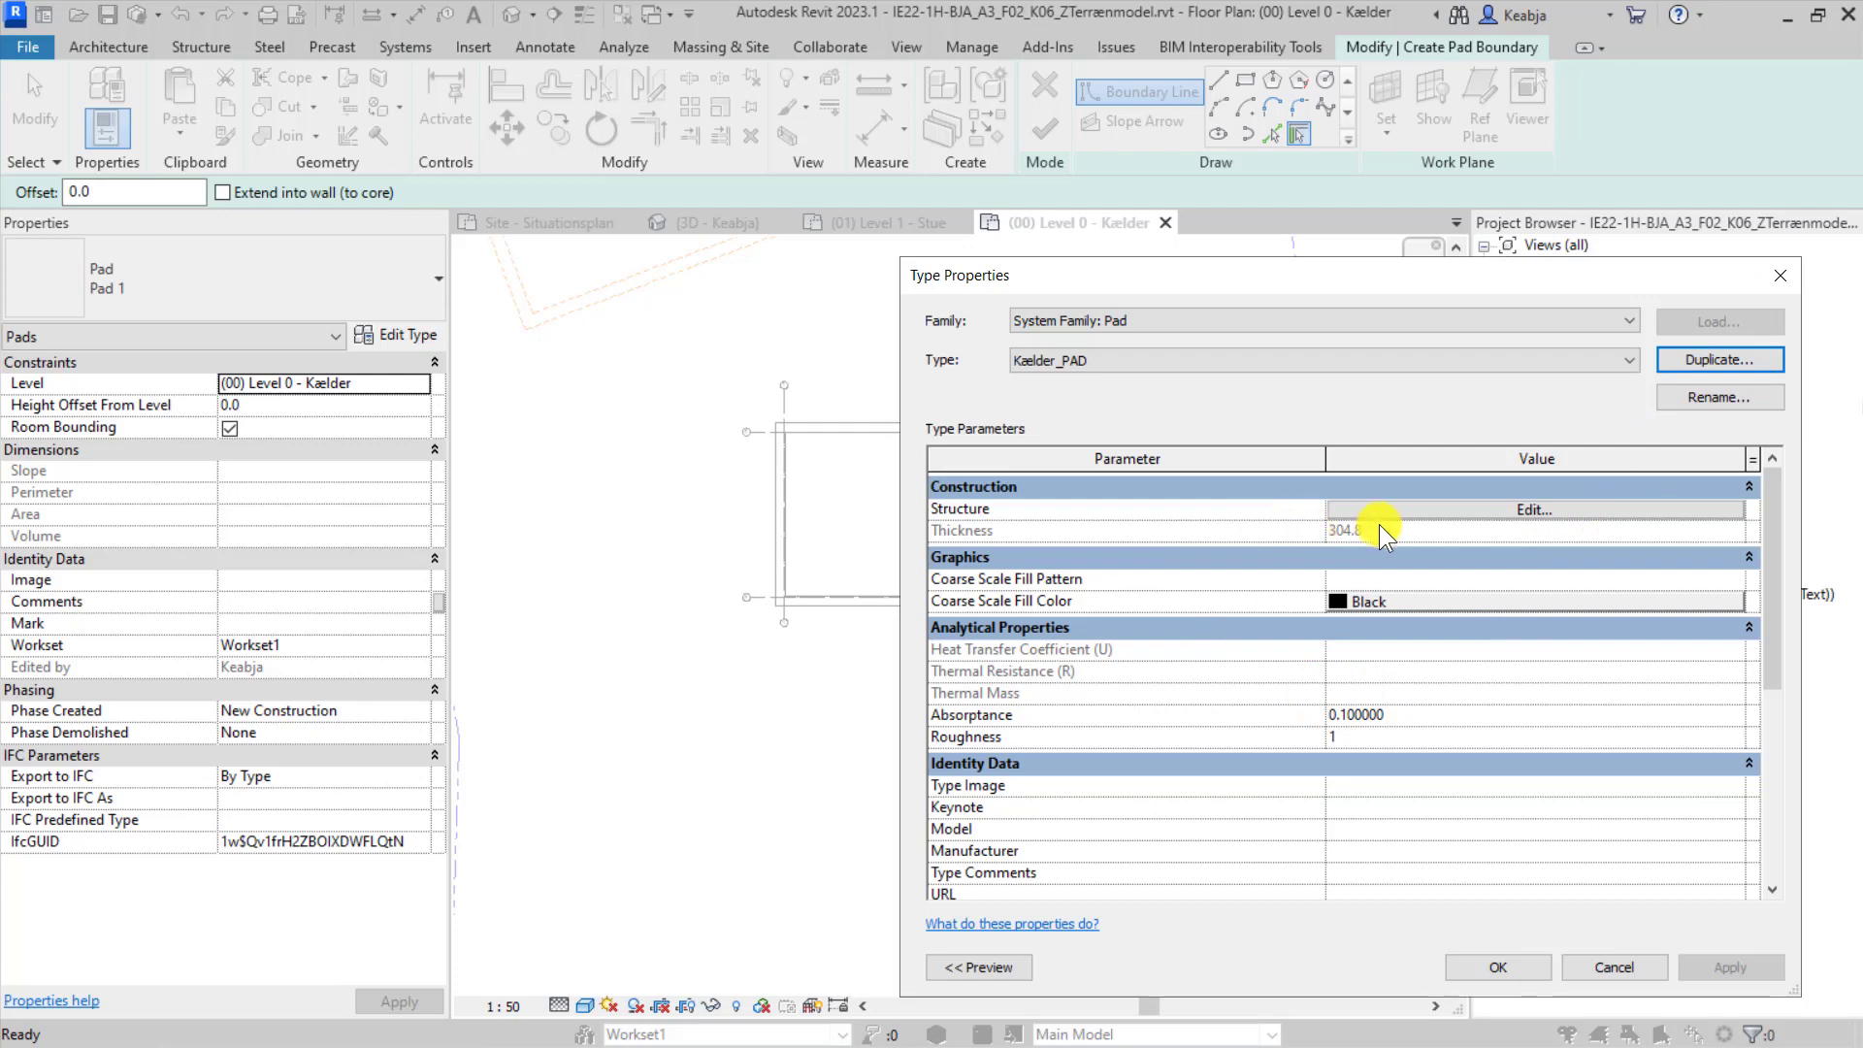
Set the structure layer thickness of the Kælder_PAD type to 5 mm and accept the type properties.
click(1464, 510)
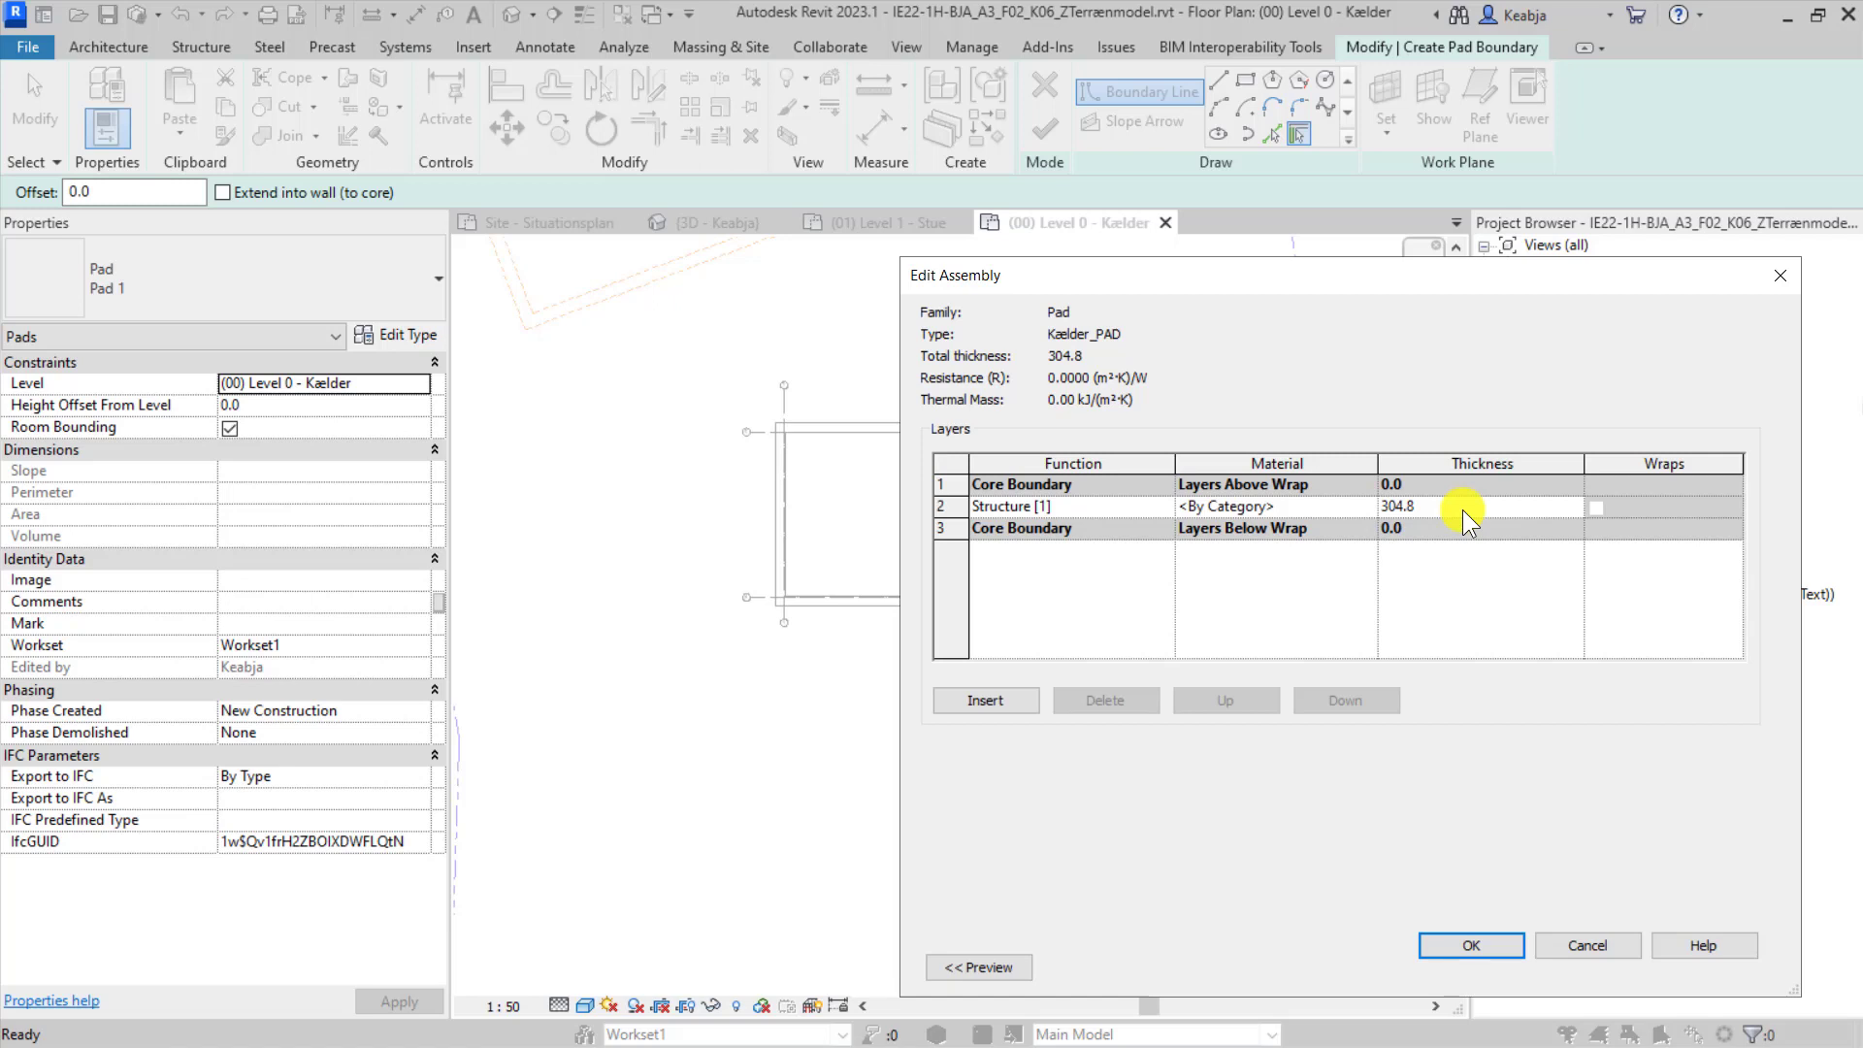
click(1464, 509)
text(5)
click(1483, 951)
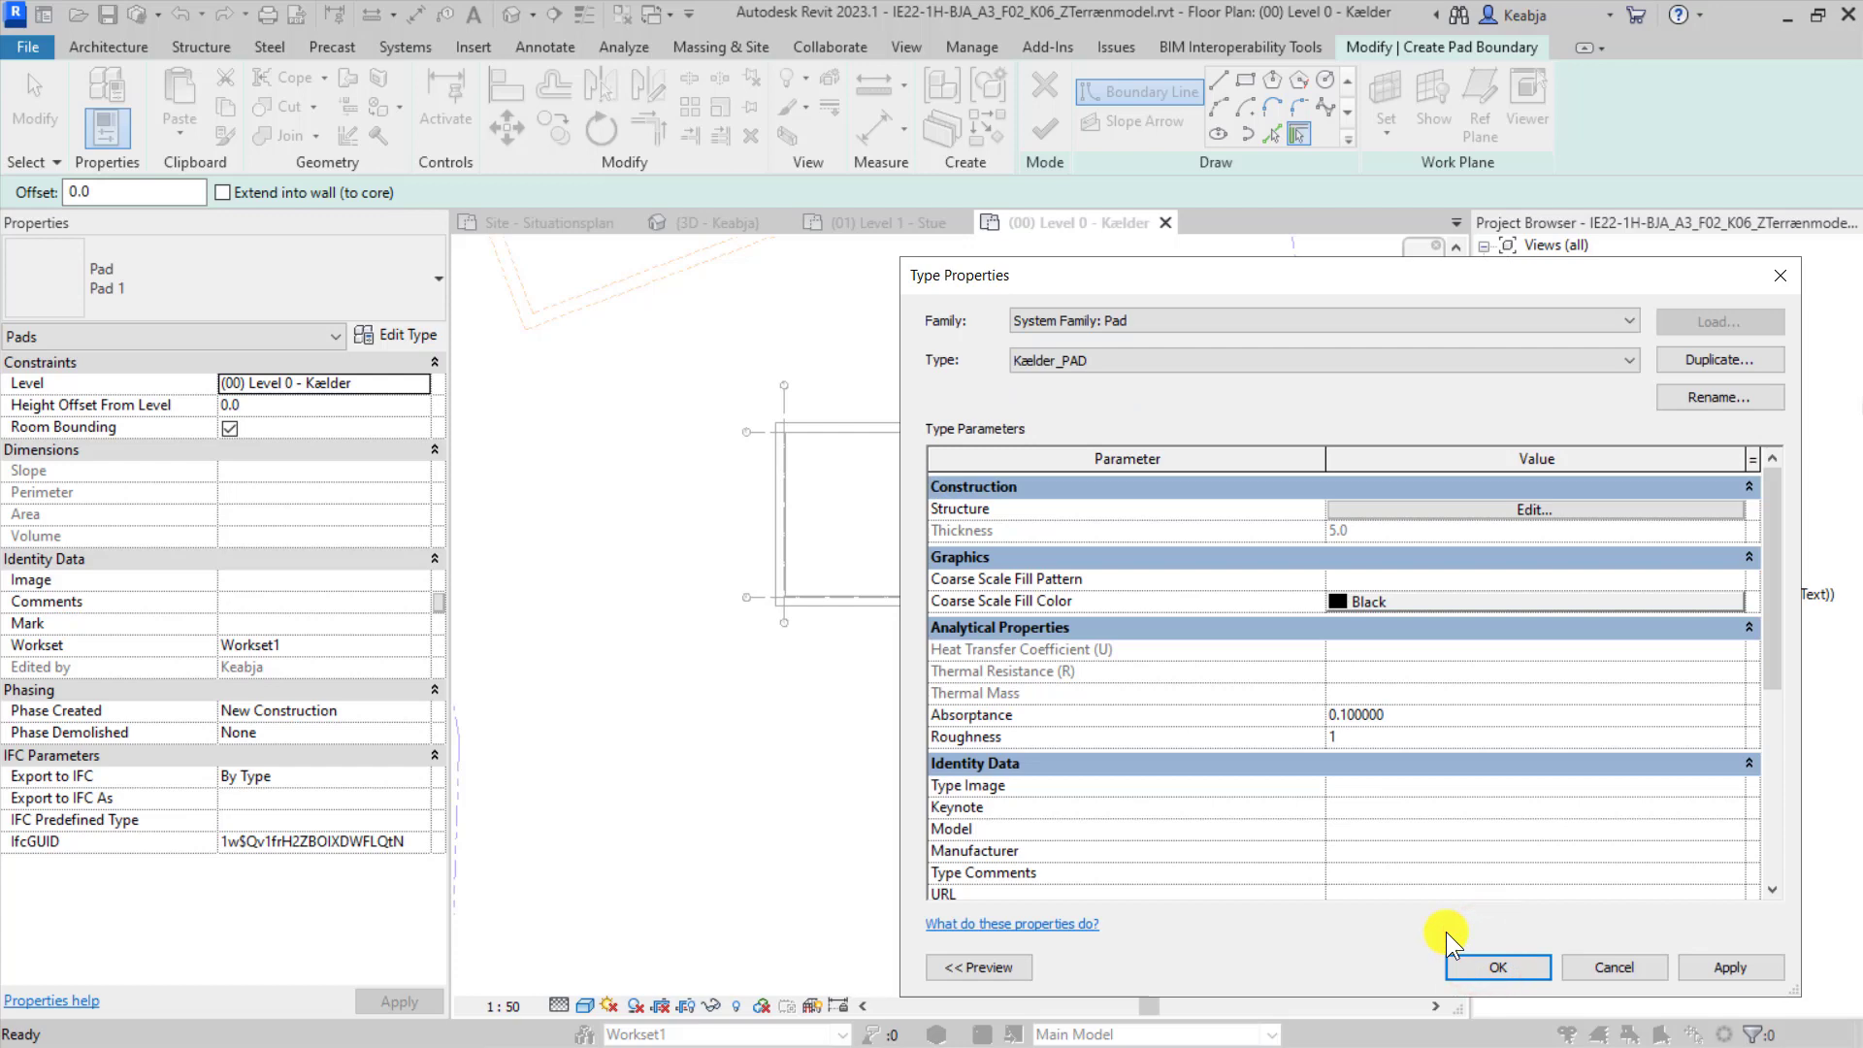
click(1487, 969)
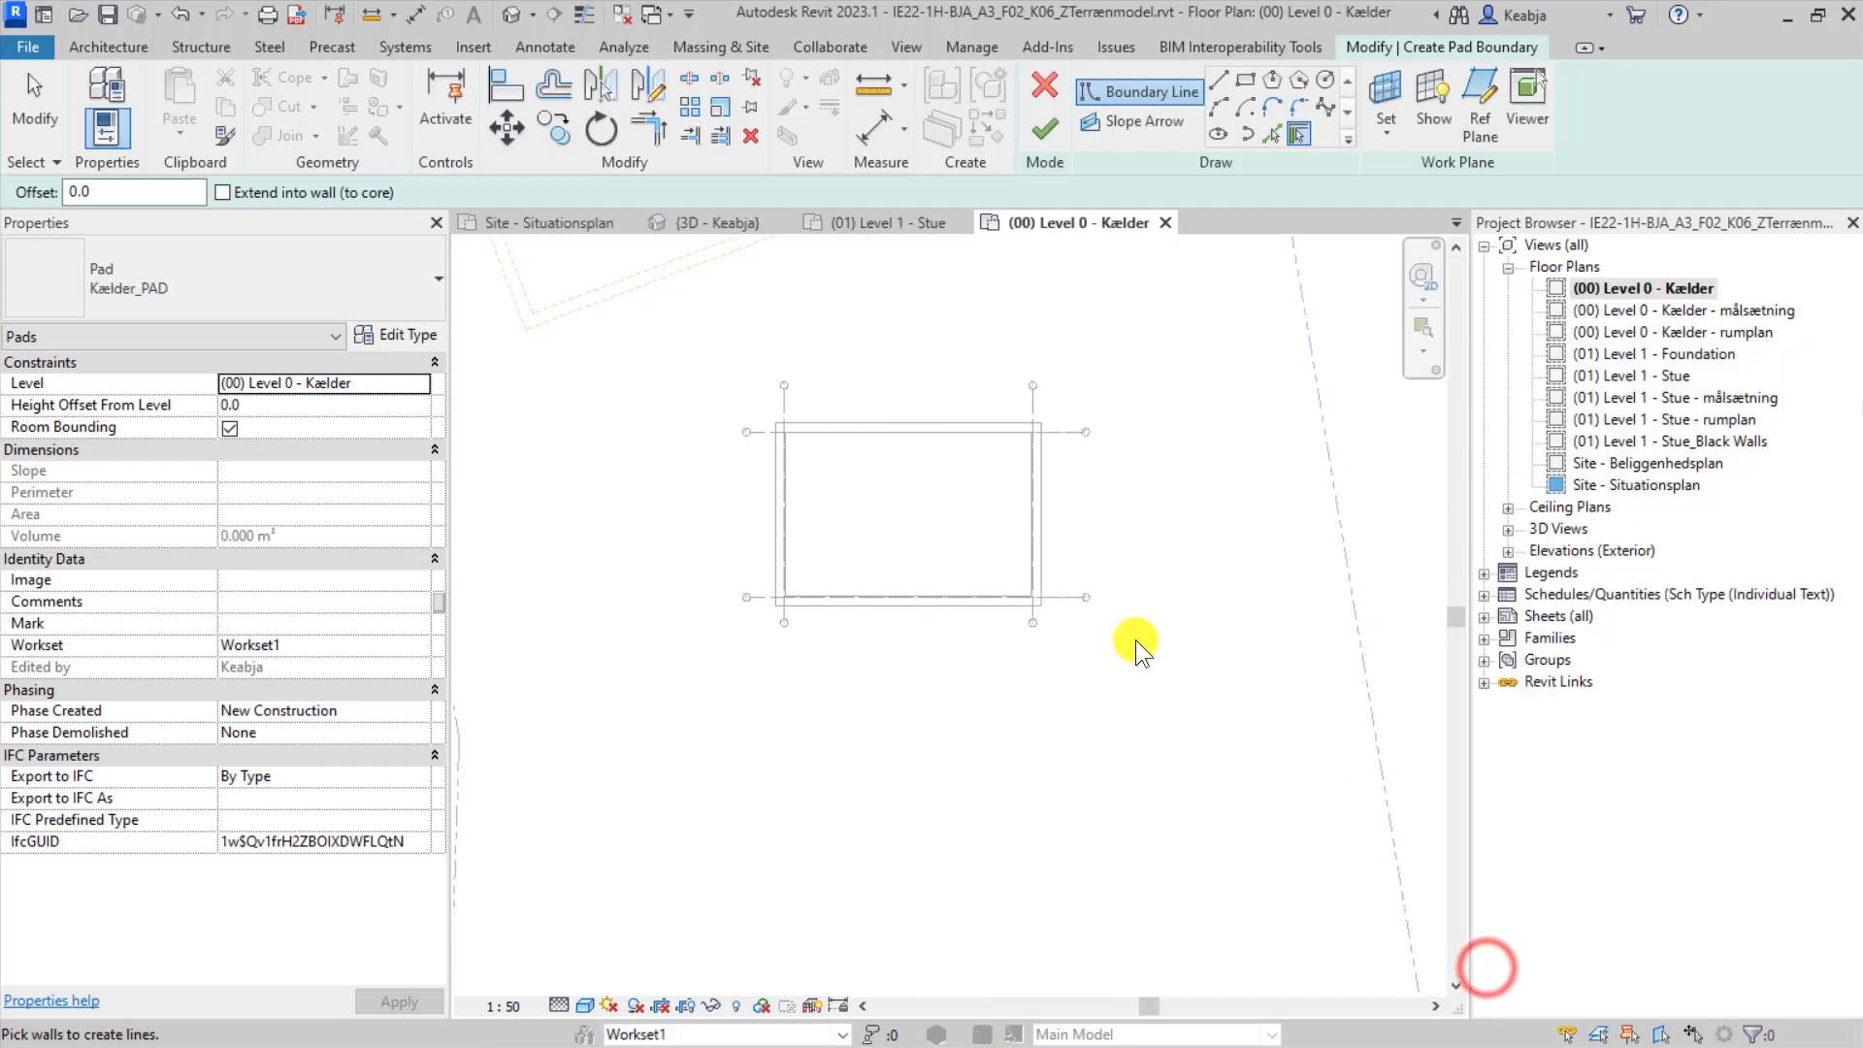
Sketch a 10608 x 7308 mm rectangular pad boundary along the building's outer wall corners and finish the pad.
click(1249, 84)
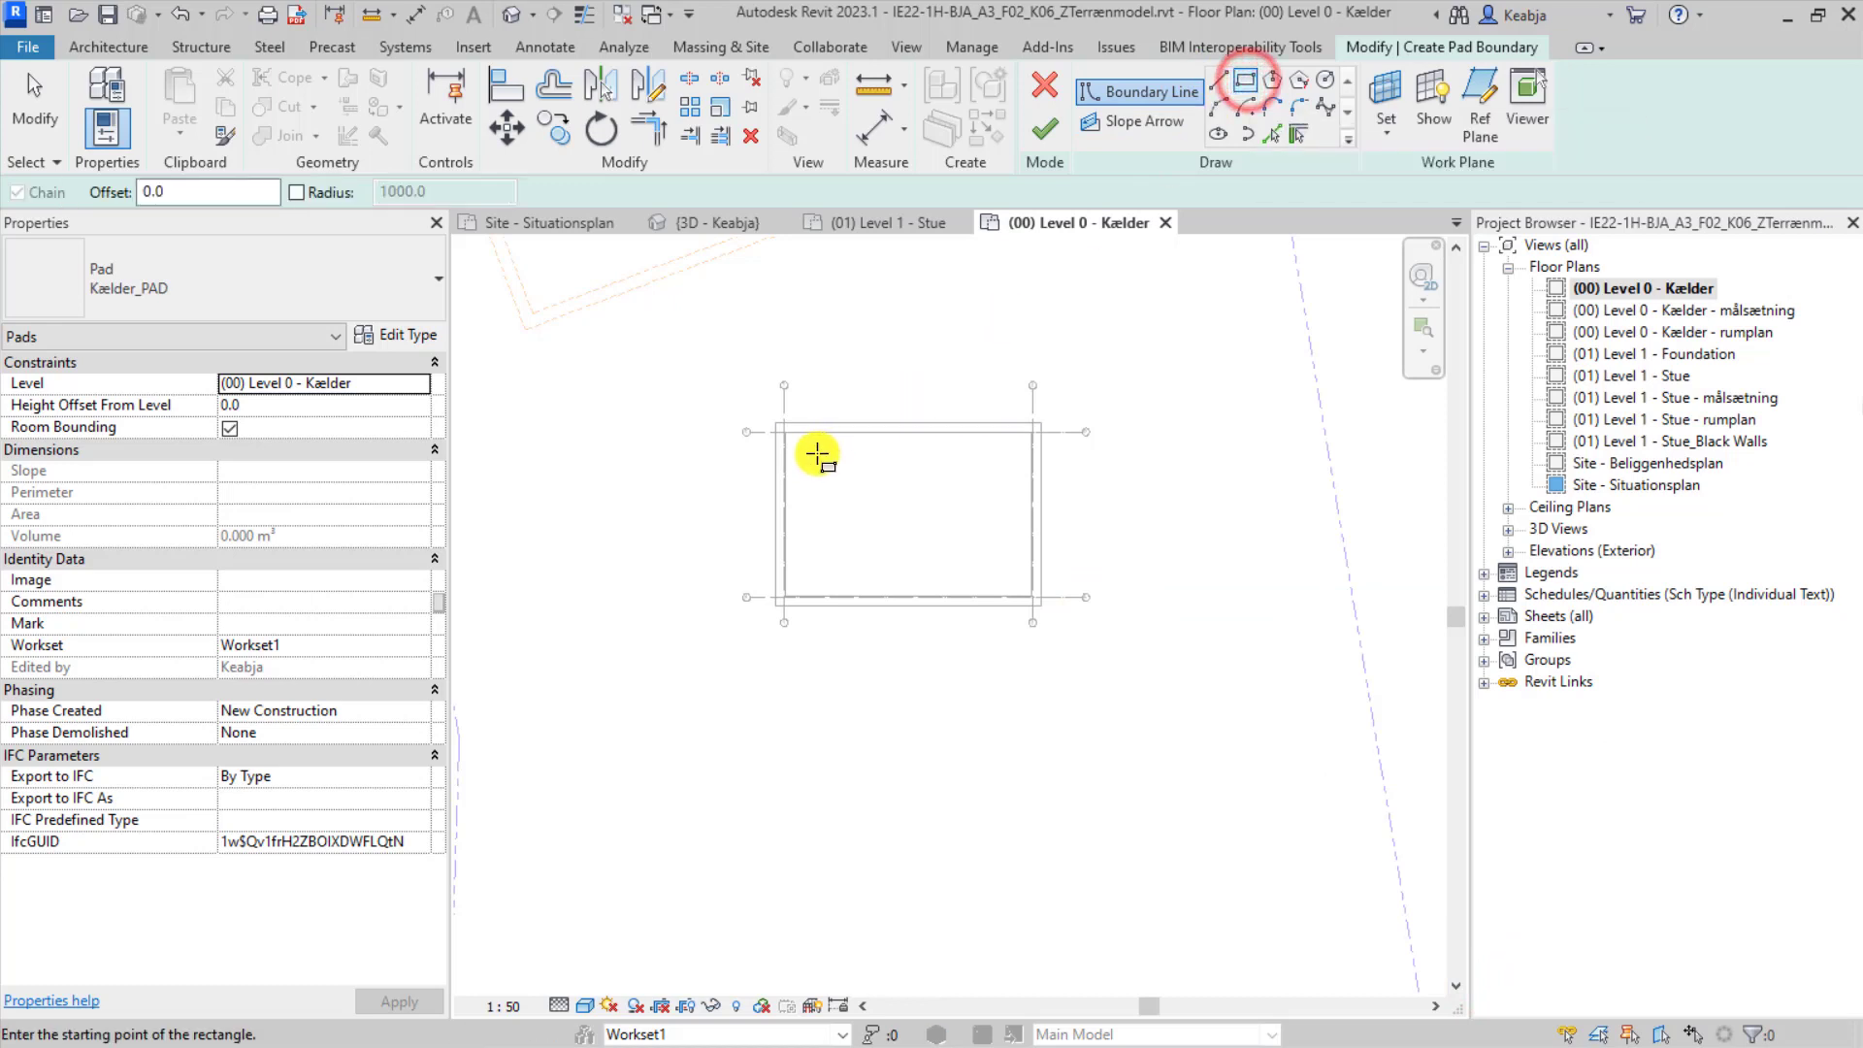
scroll(825, 442, up, 2)
click(753, 411)
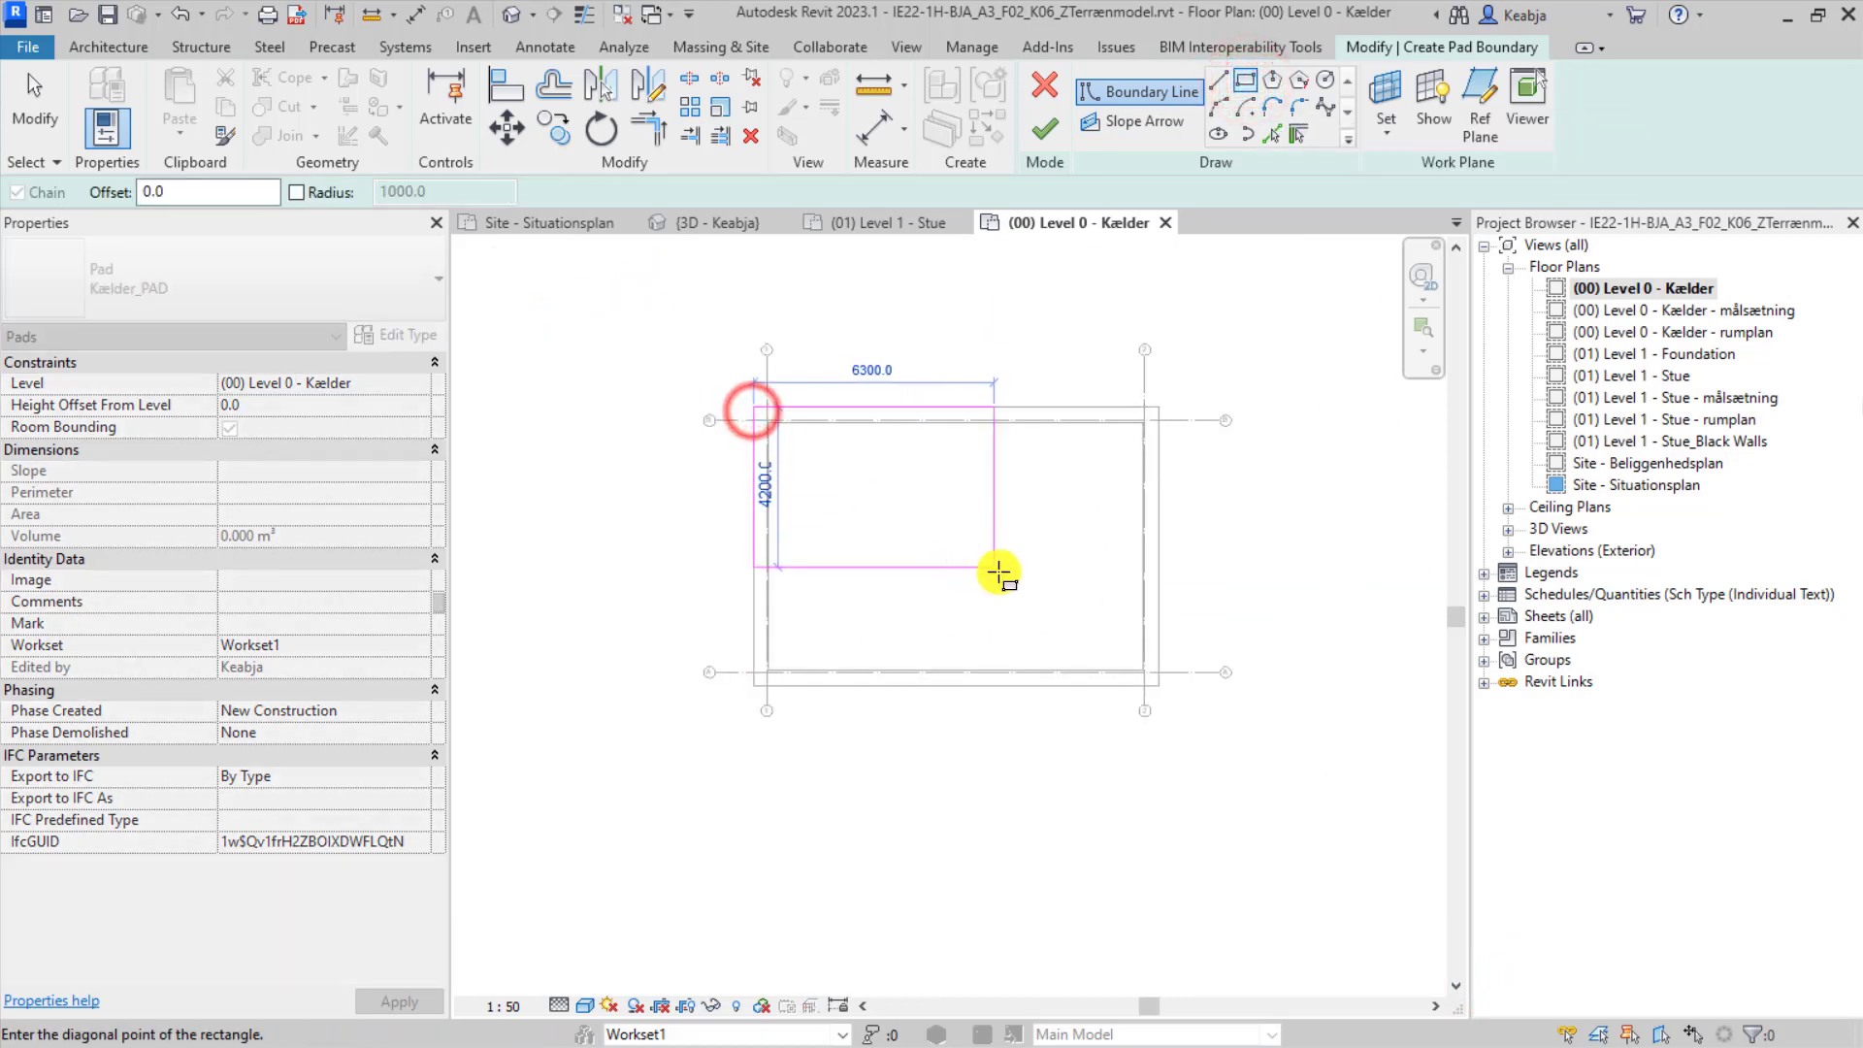
click(1162, 689)
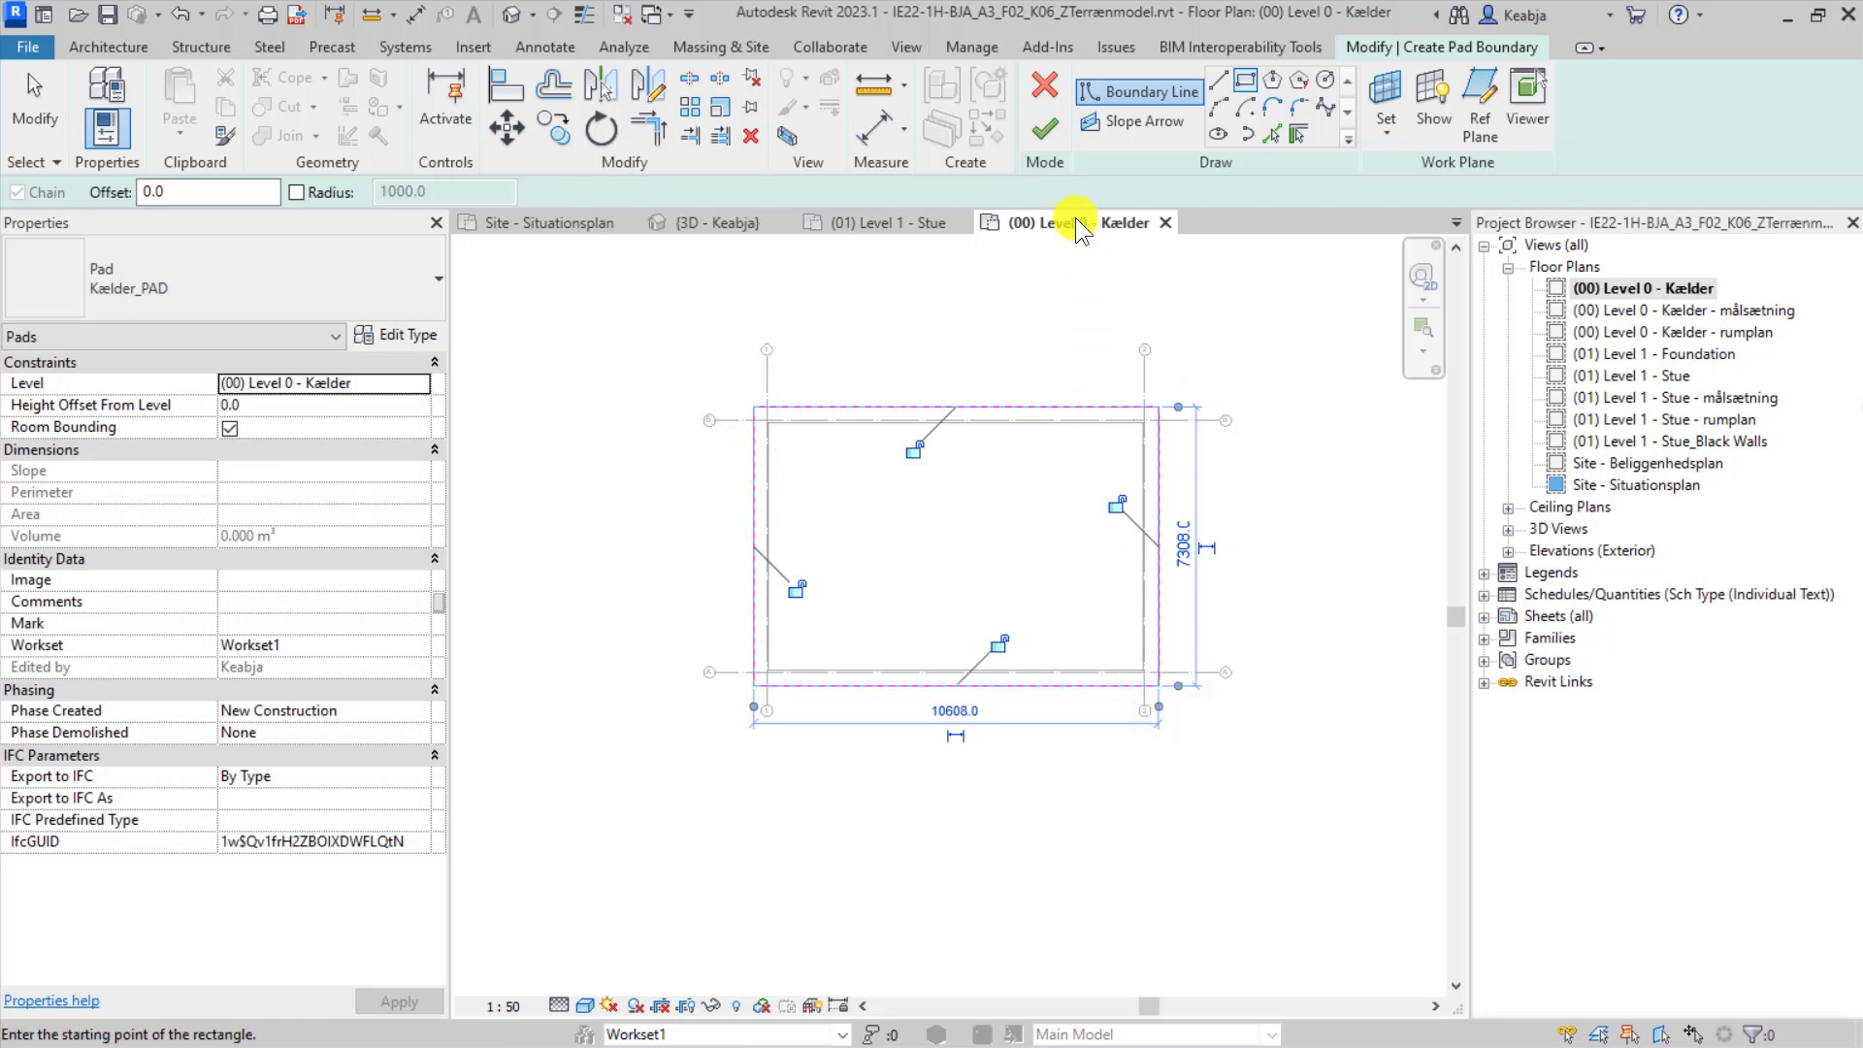
click(306, 404)
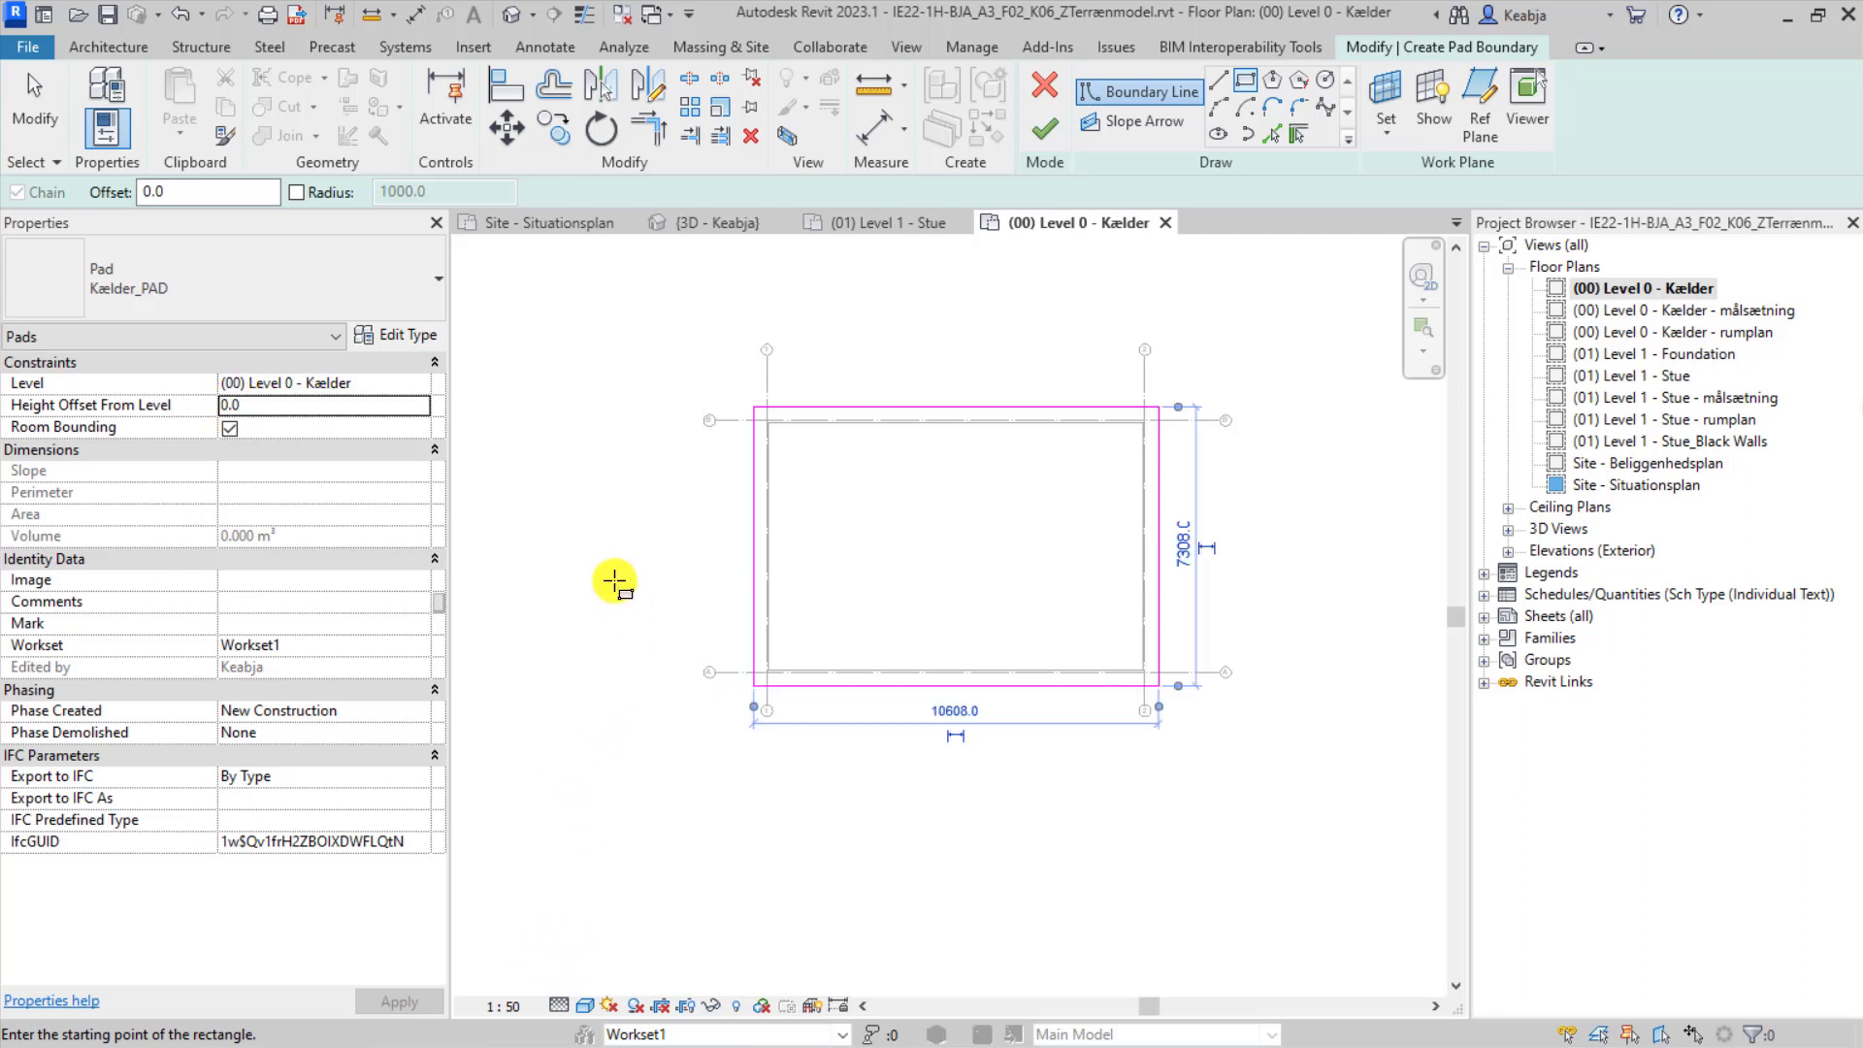
click(1049, 129)
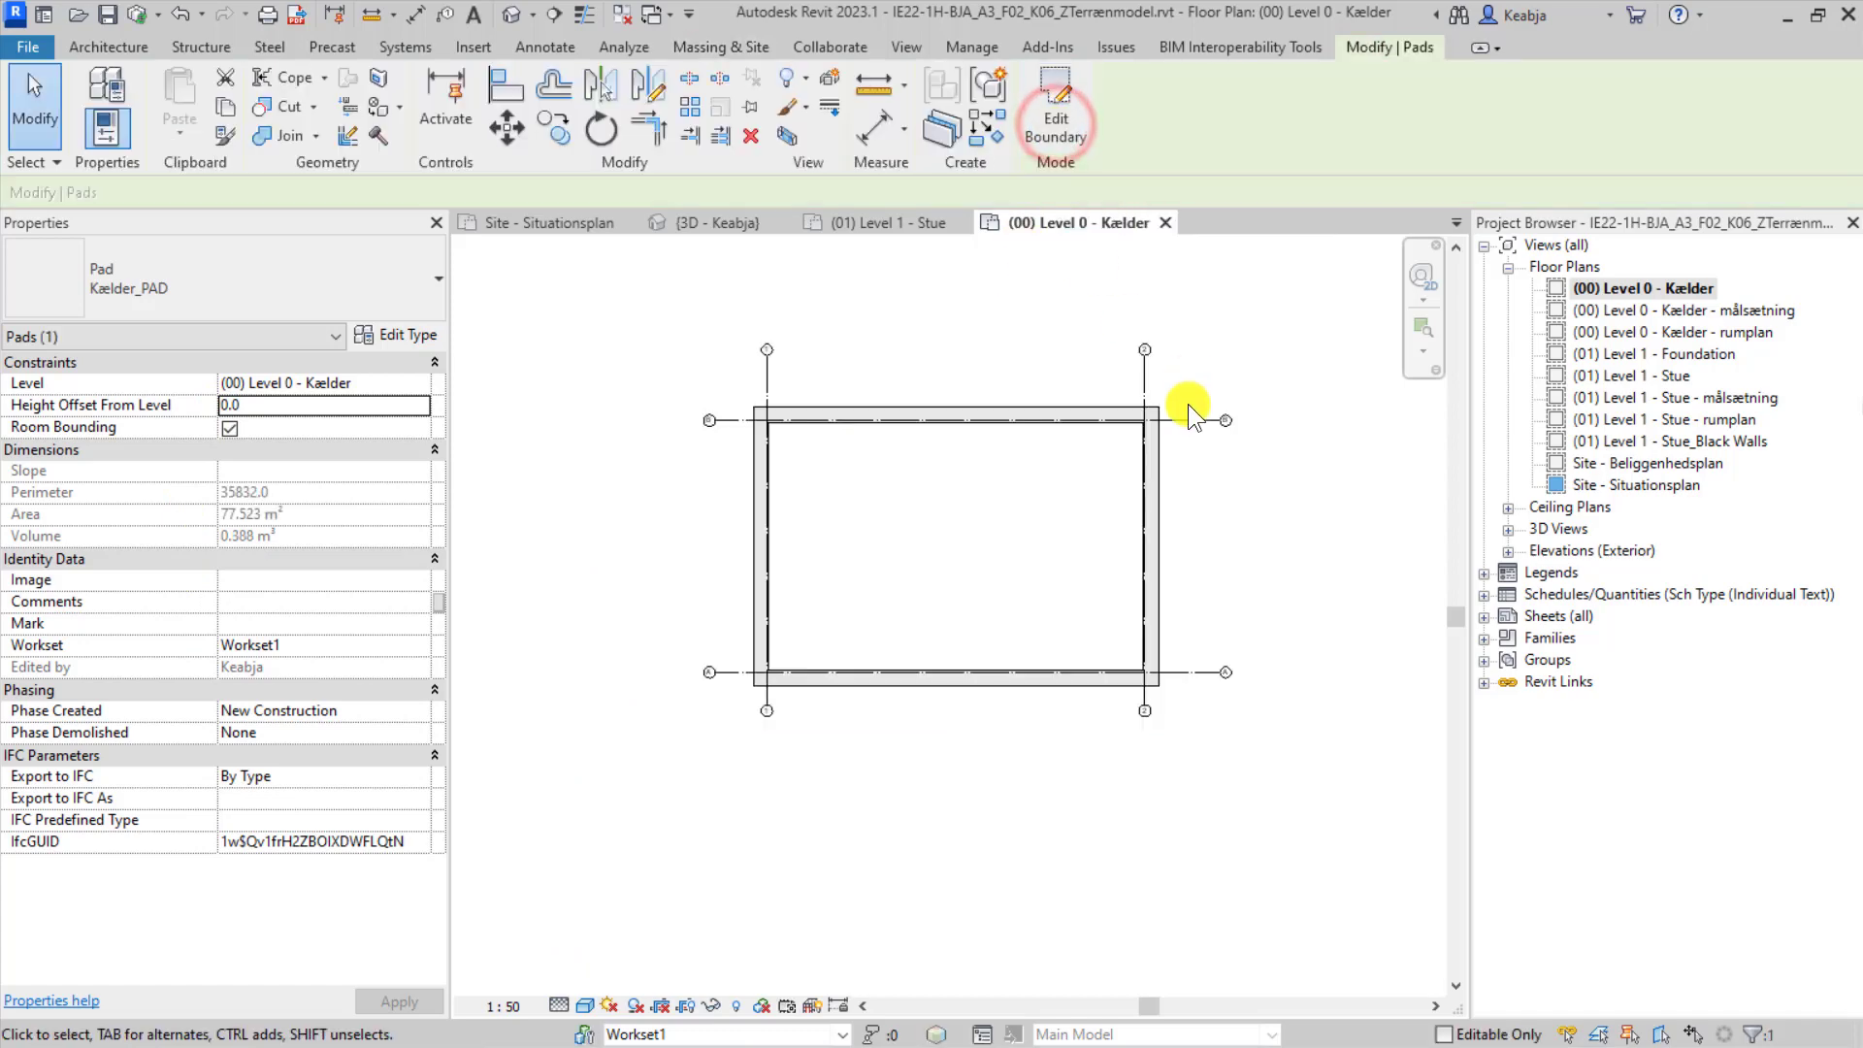
Open the default 3D view and temporarily hide the linked building to inspect the pad's excavation in the terrain.
click(512, 13)
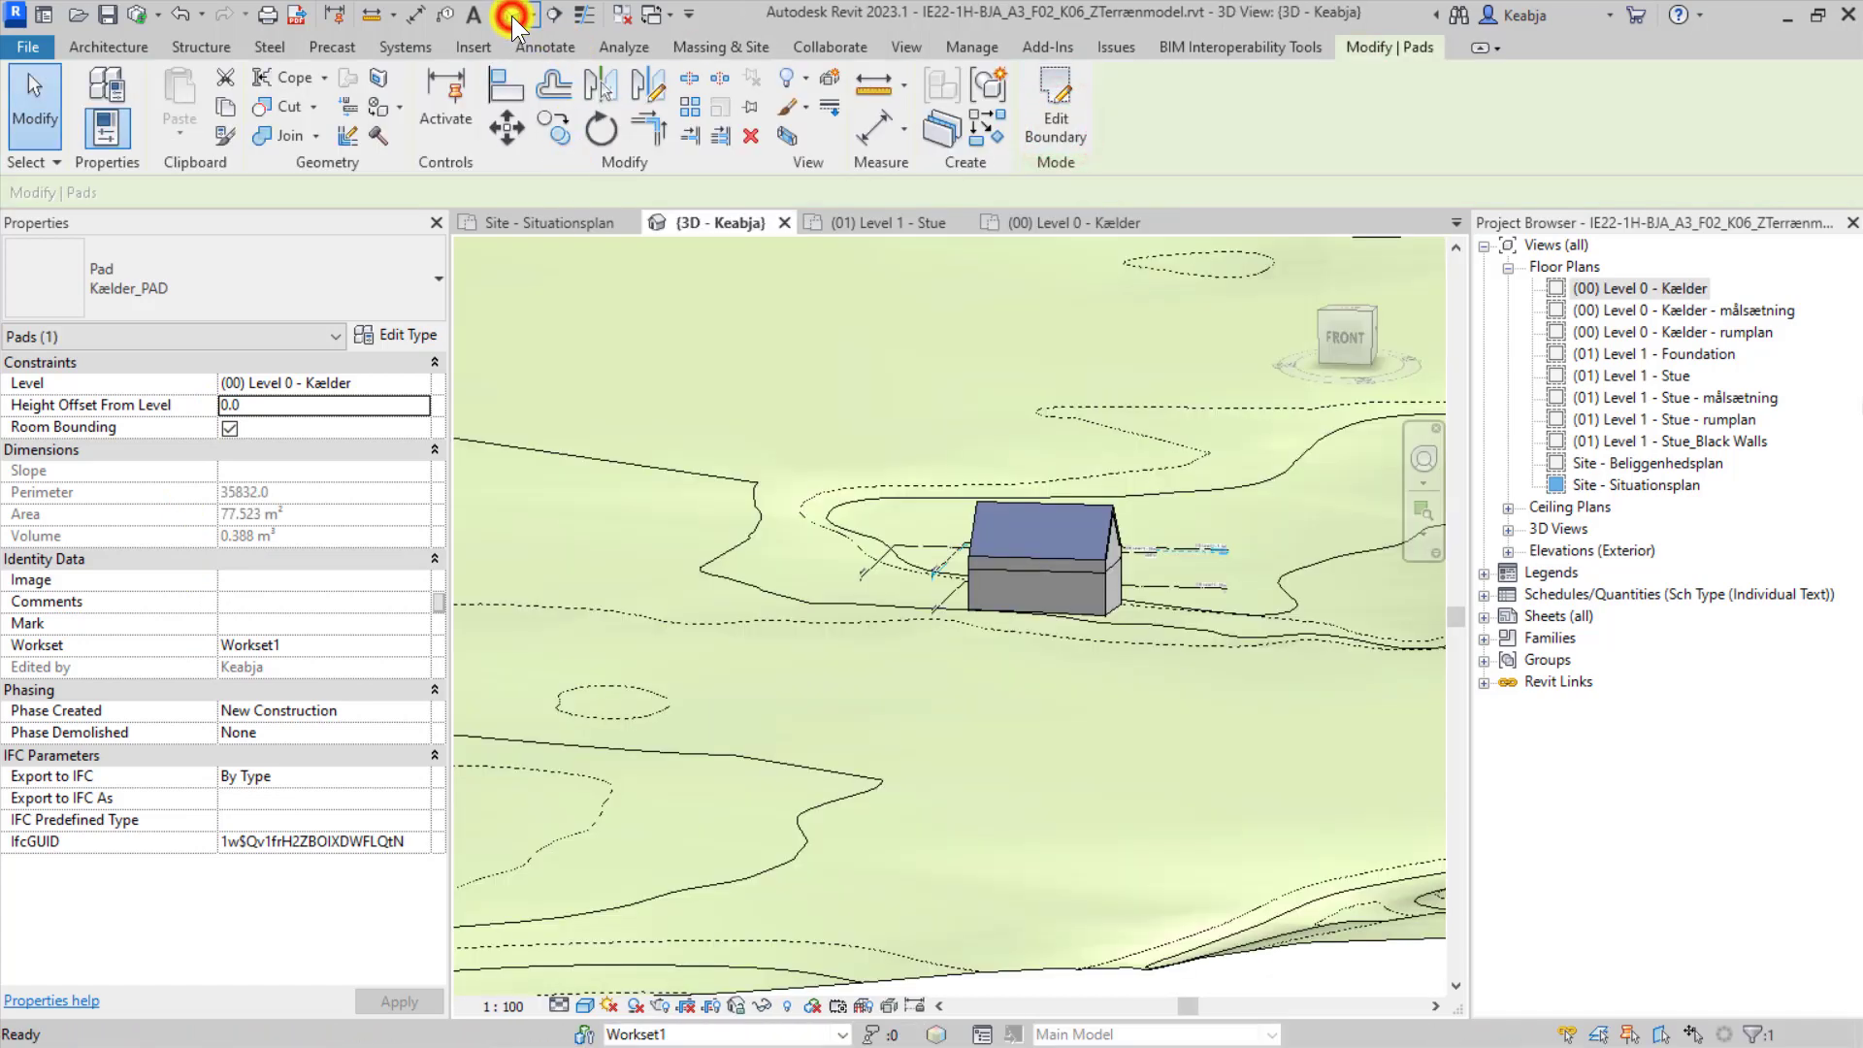
scroll(1110, 708, down, 2)
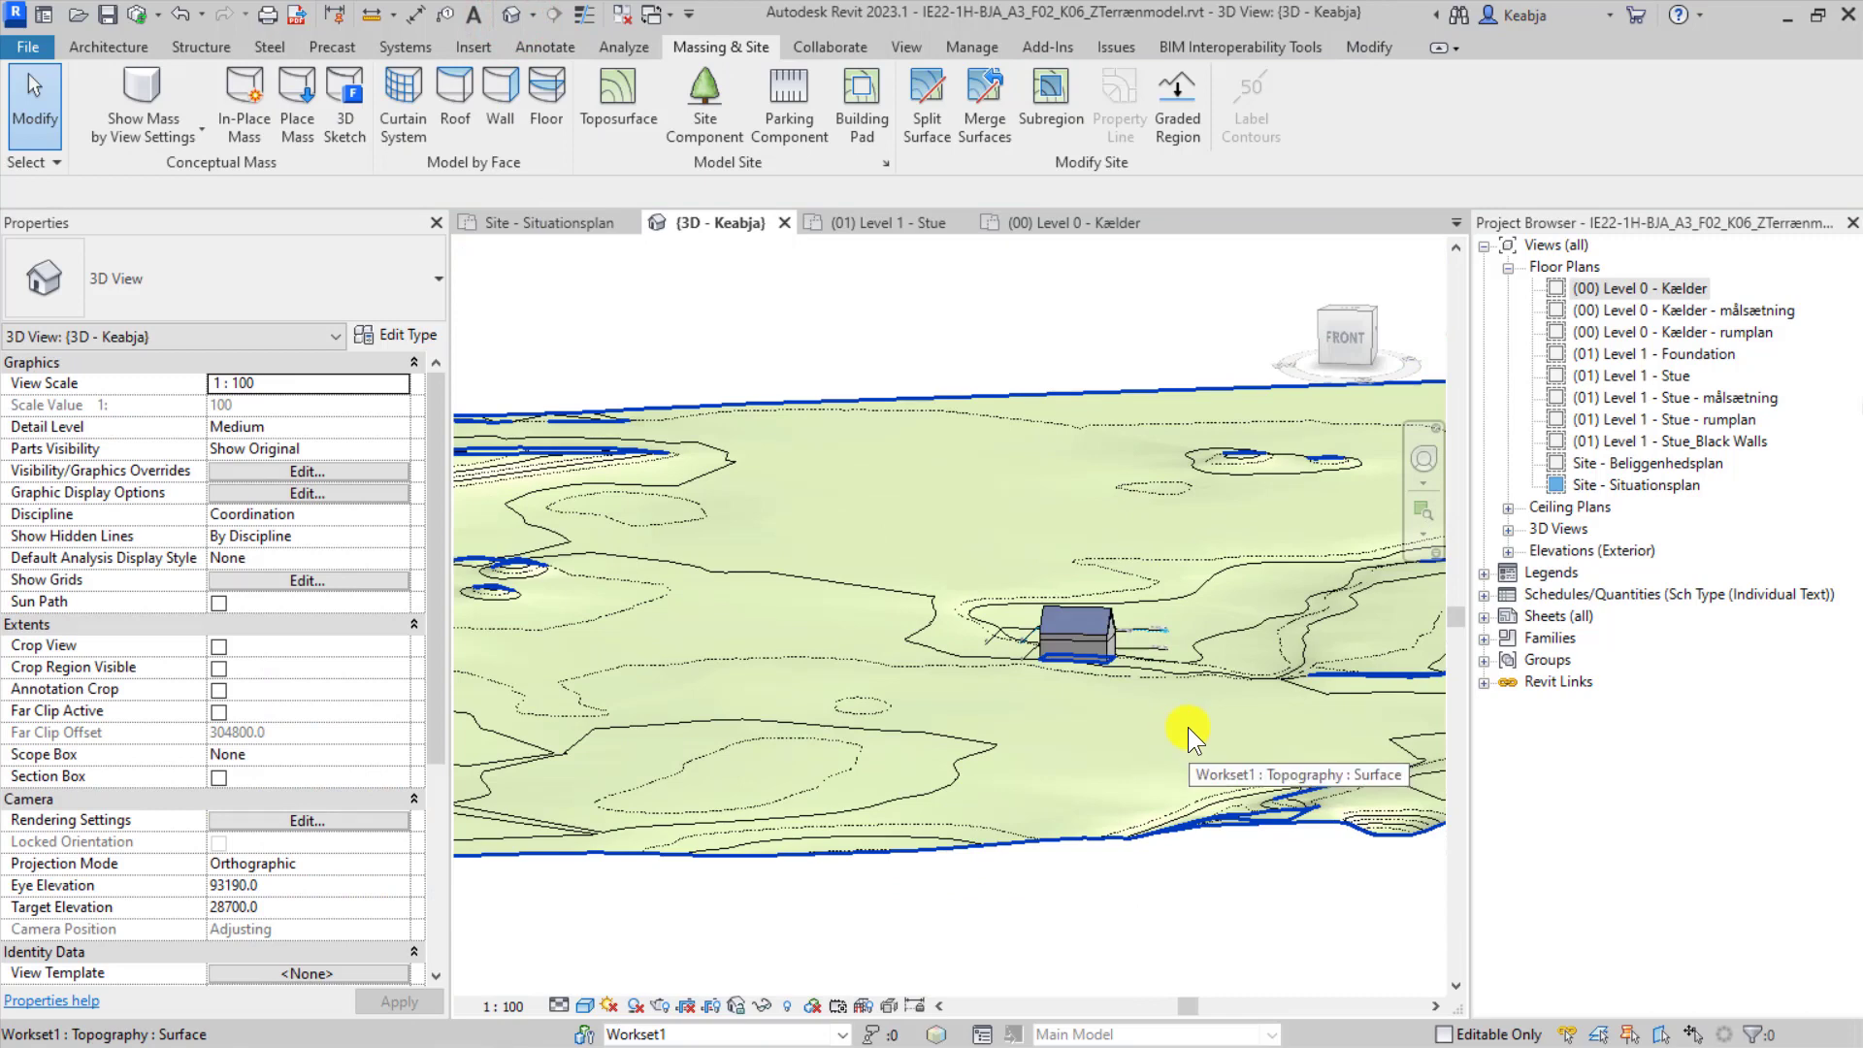
click(1081, 625)
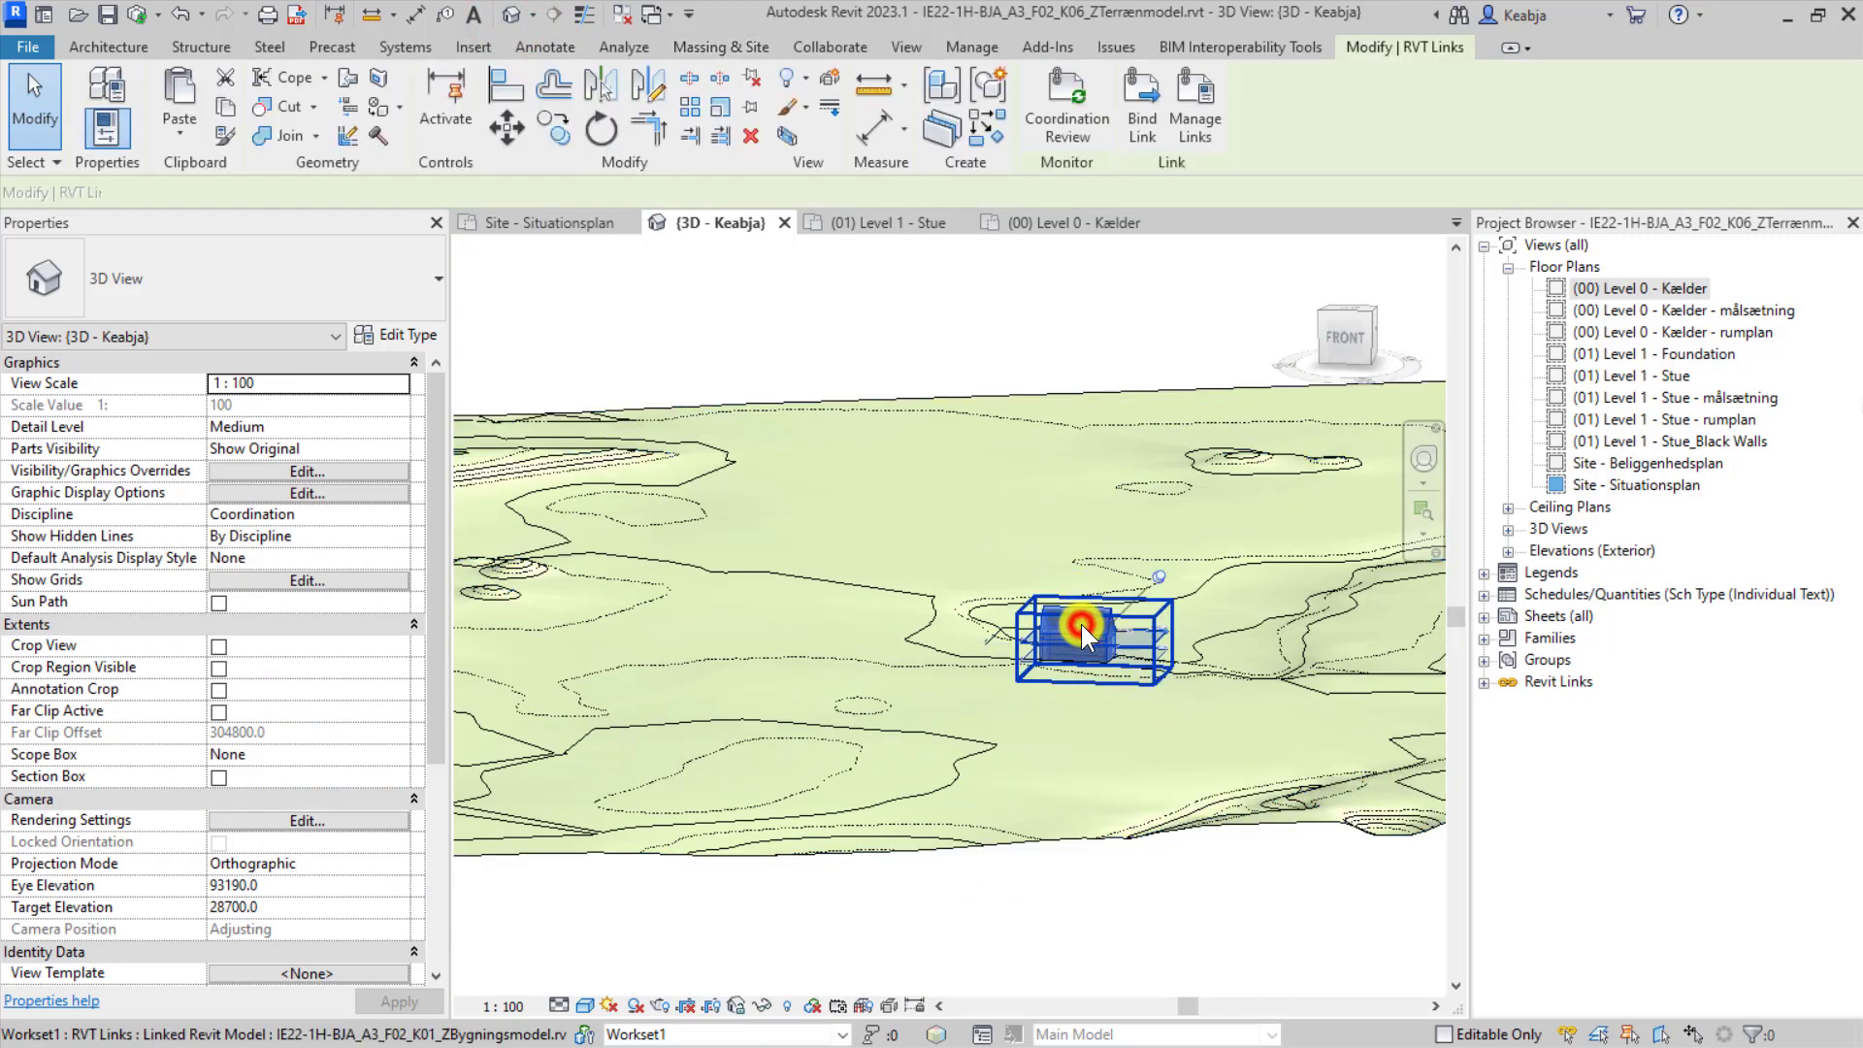
key(h)
key(h)
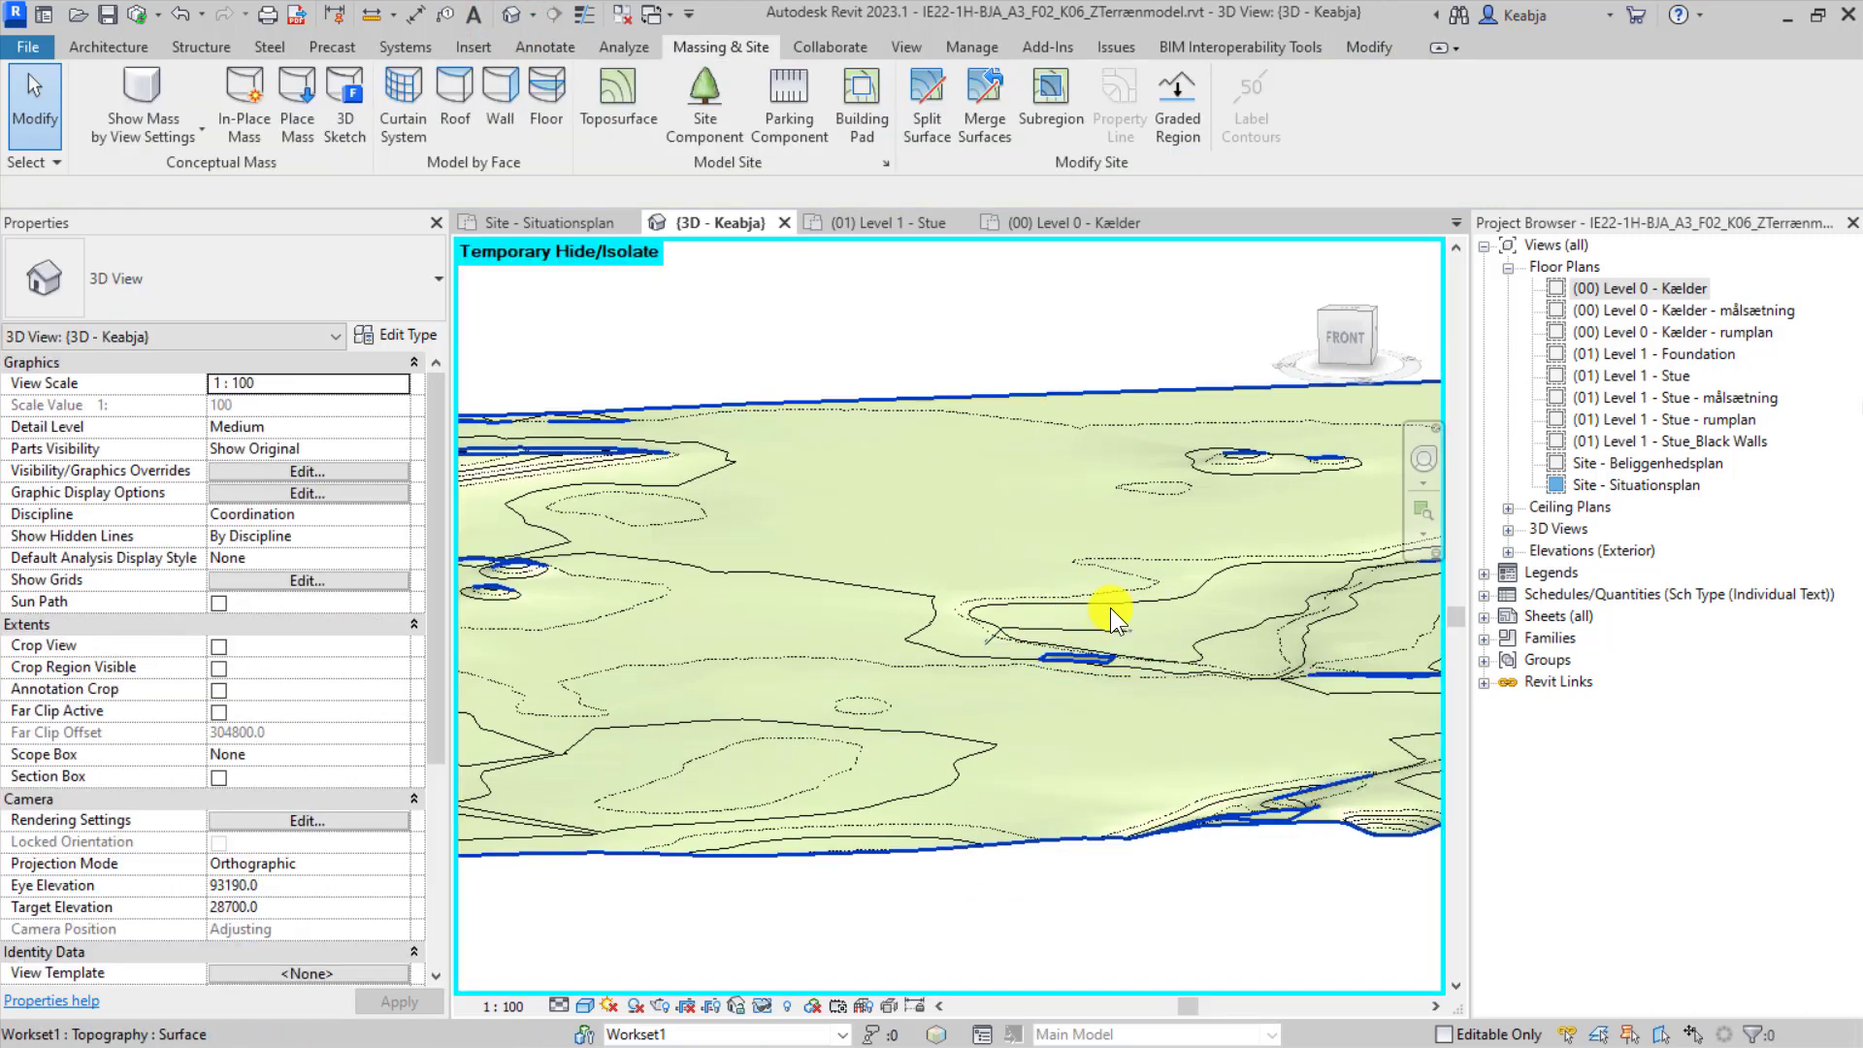
shift+middle_drag(1139, 564, 1092, 726)
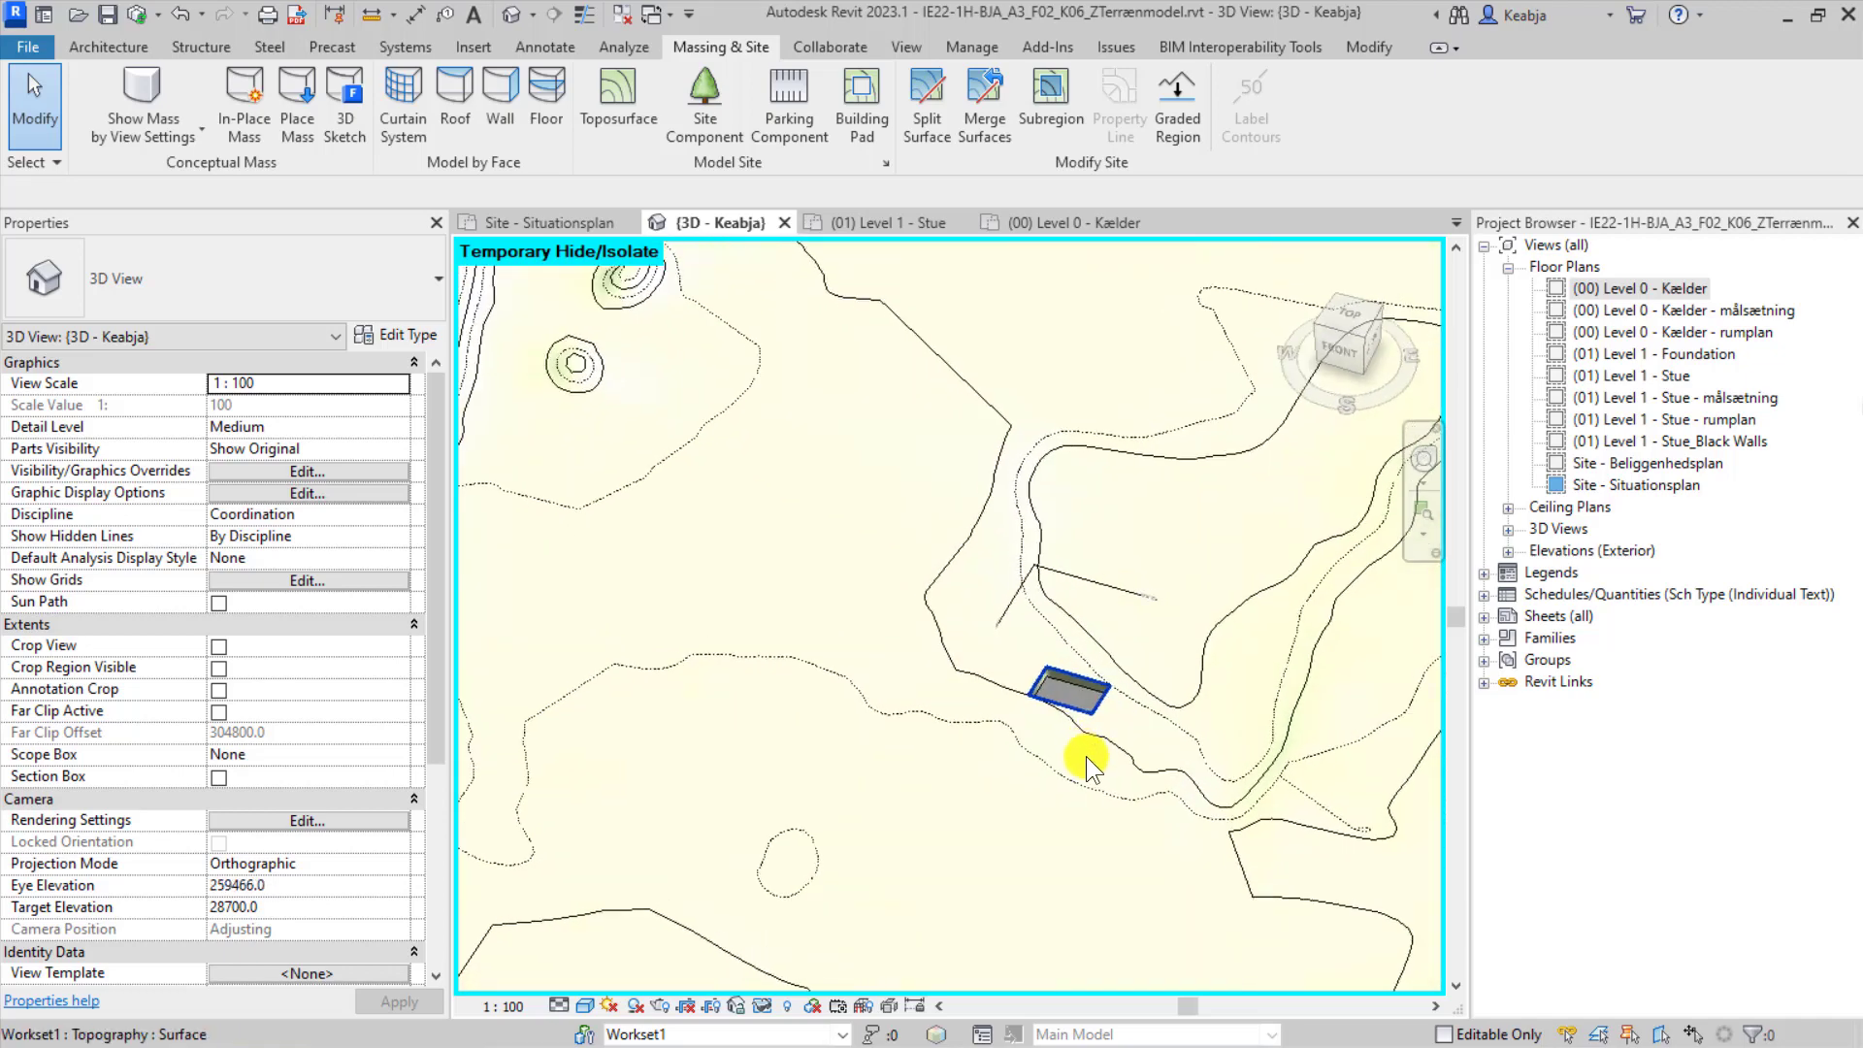
scroll(1098, 718, up, 5)
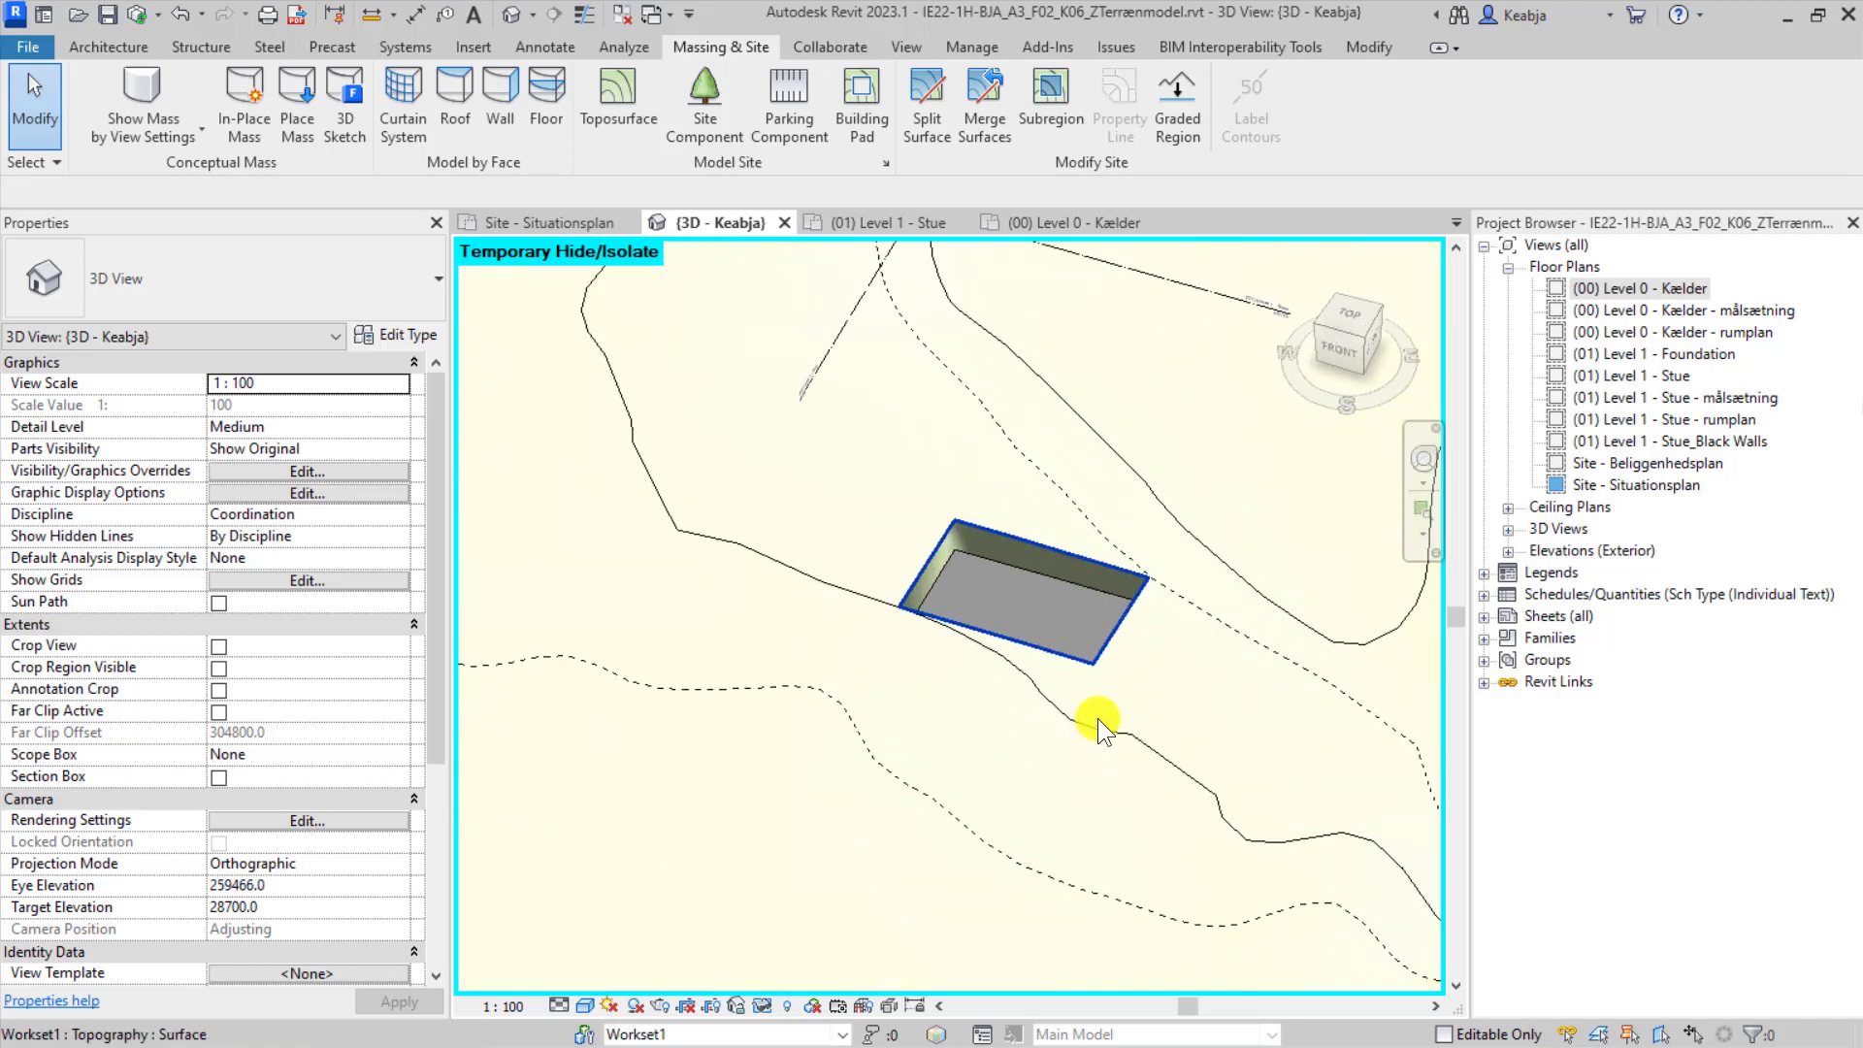
Select the basement pad in the 3D view and reset the temporary hide/isolate to show the linked building again.
click(1021, 546)
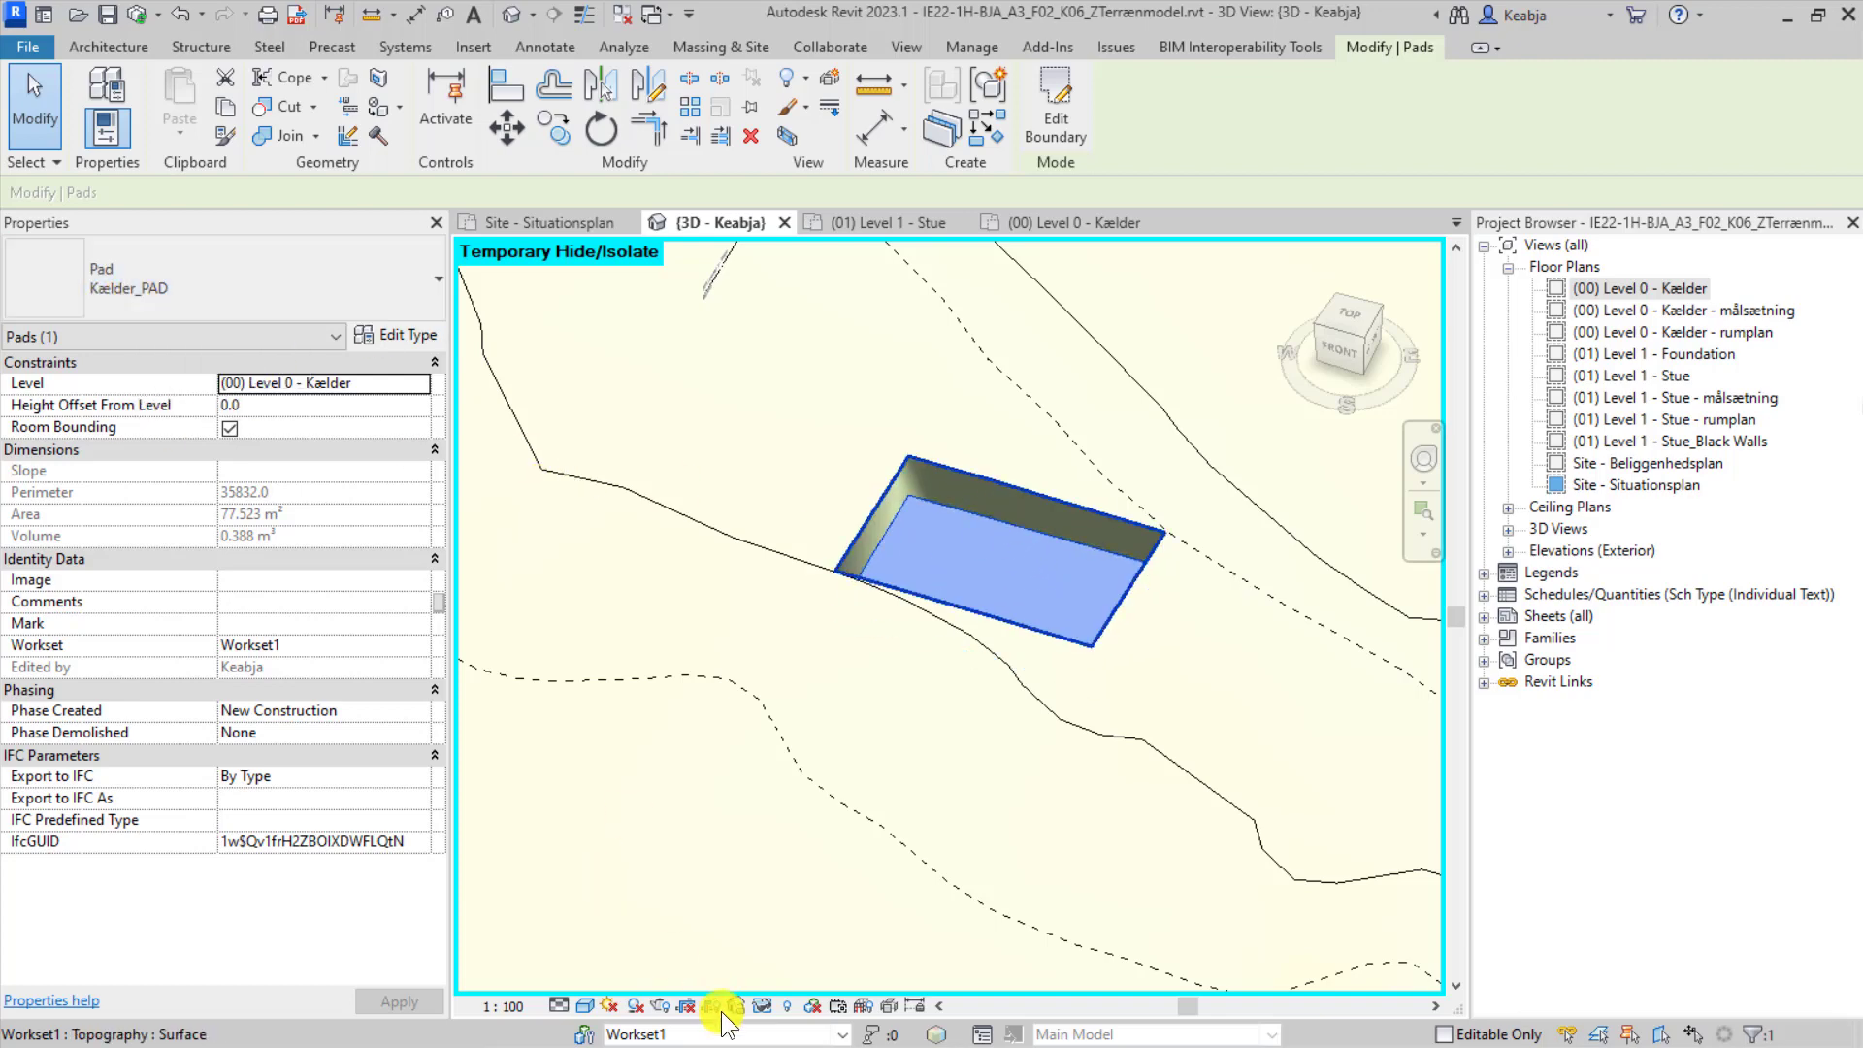
click(762, 1006)
click(823, 978)
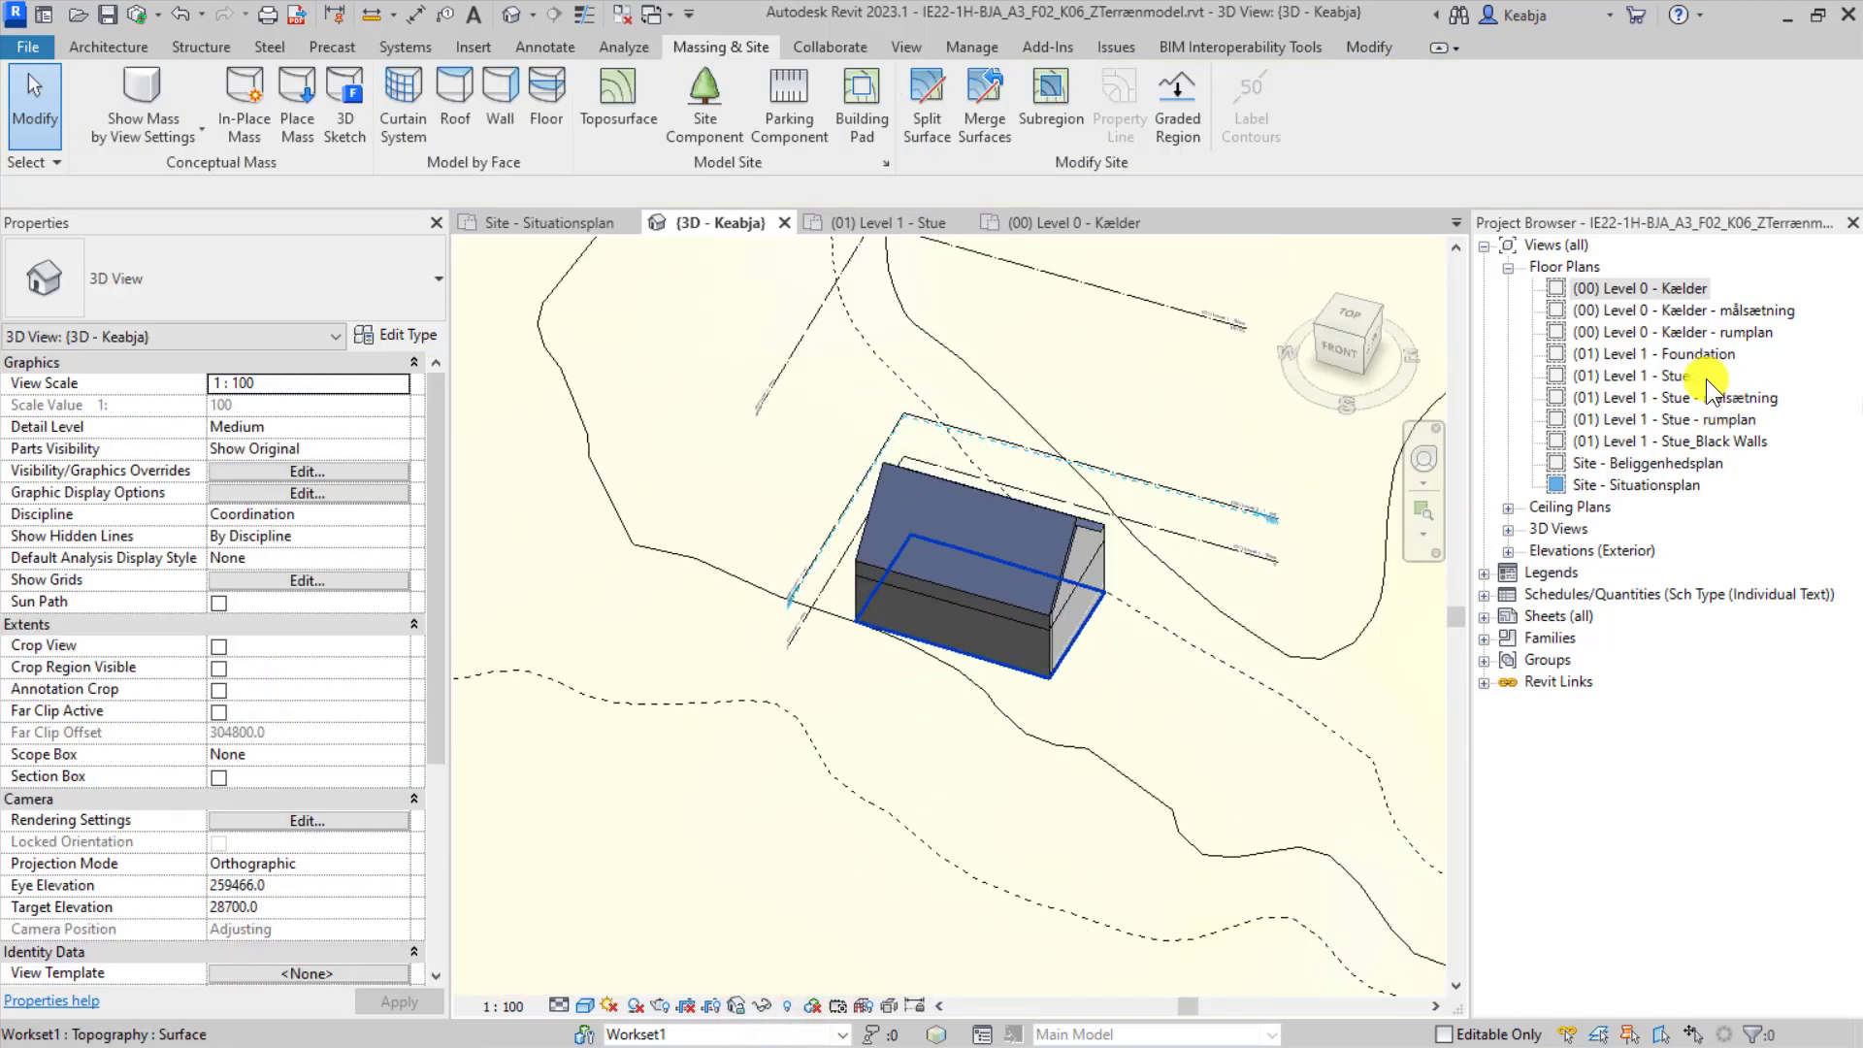
Open the (01) Level 1 - Stue floor plan and unhide the Topography category using Reveal Hidden Elements.
double_click(1673, 380)
scroll(1143, 533, up, 2)
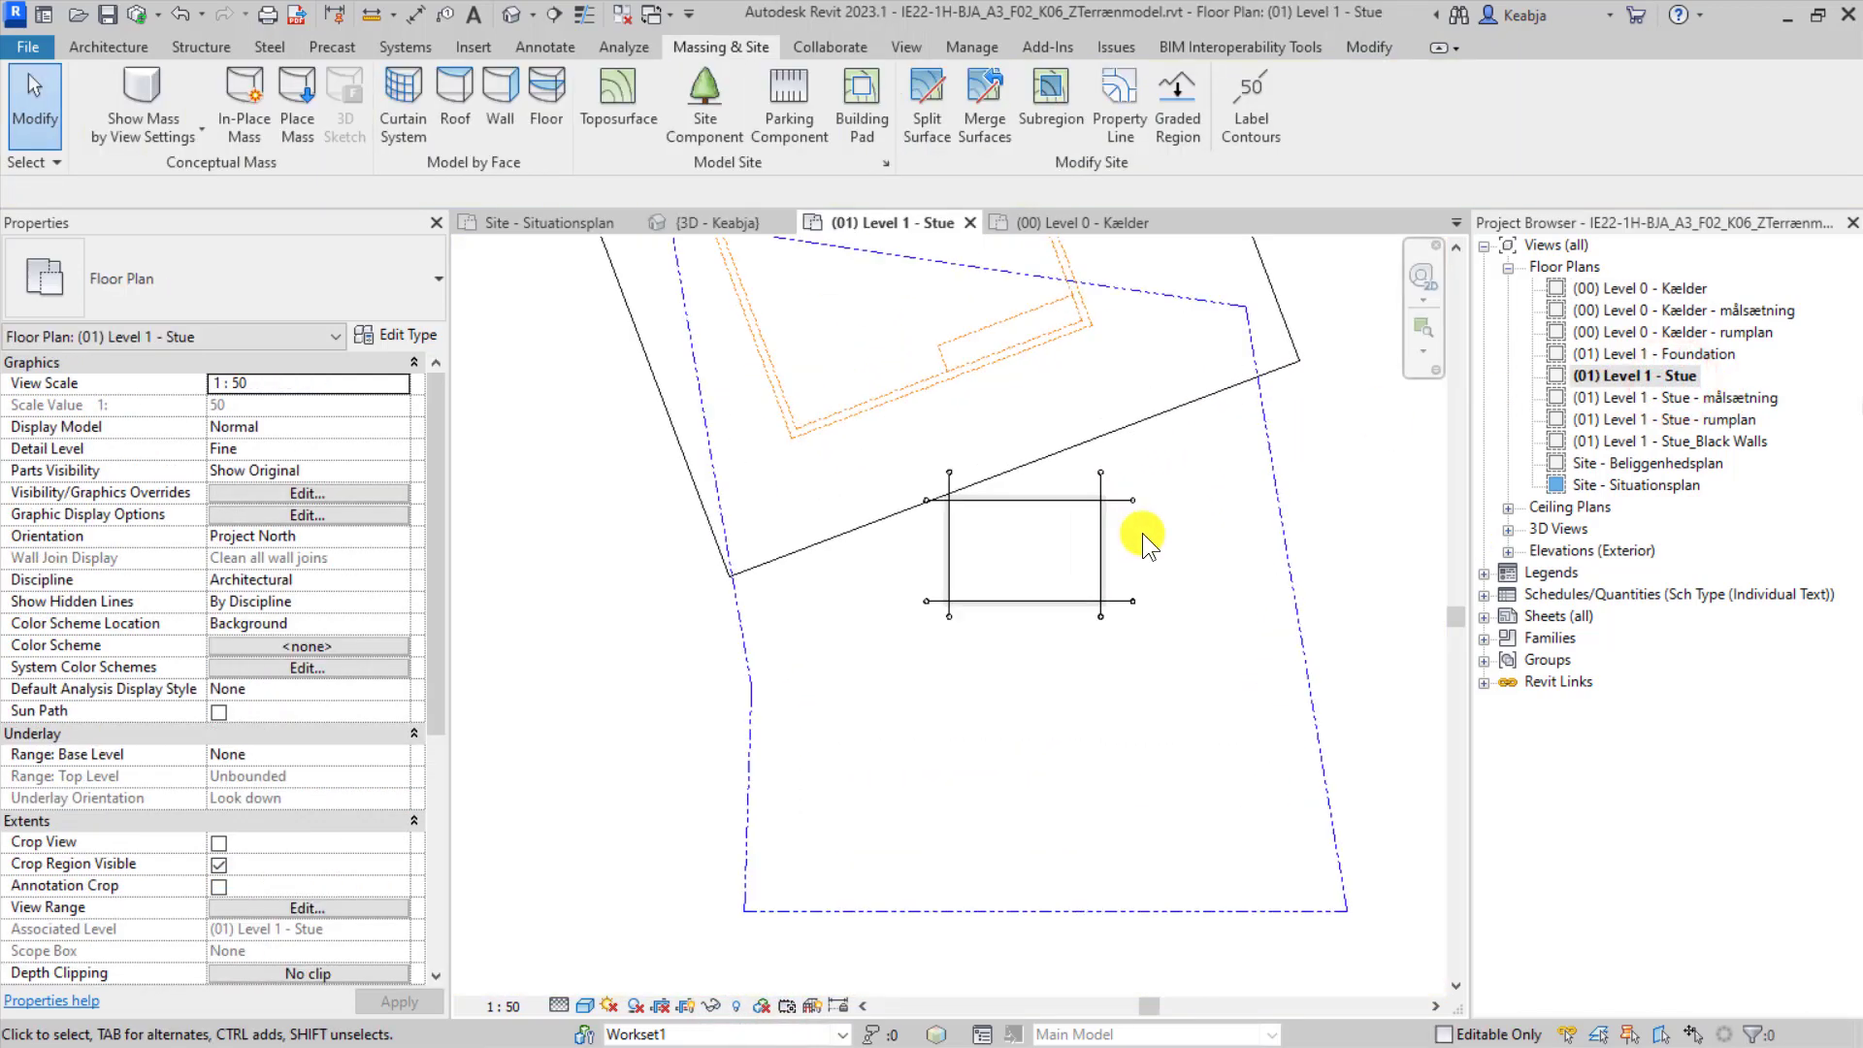
click(741, 1007)
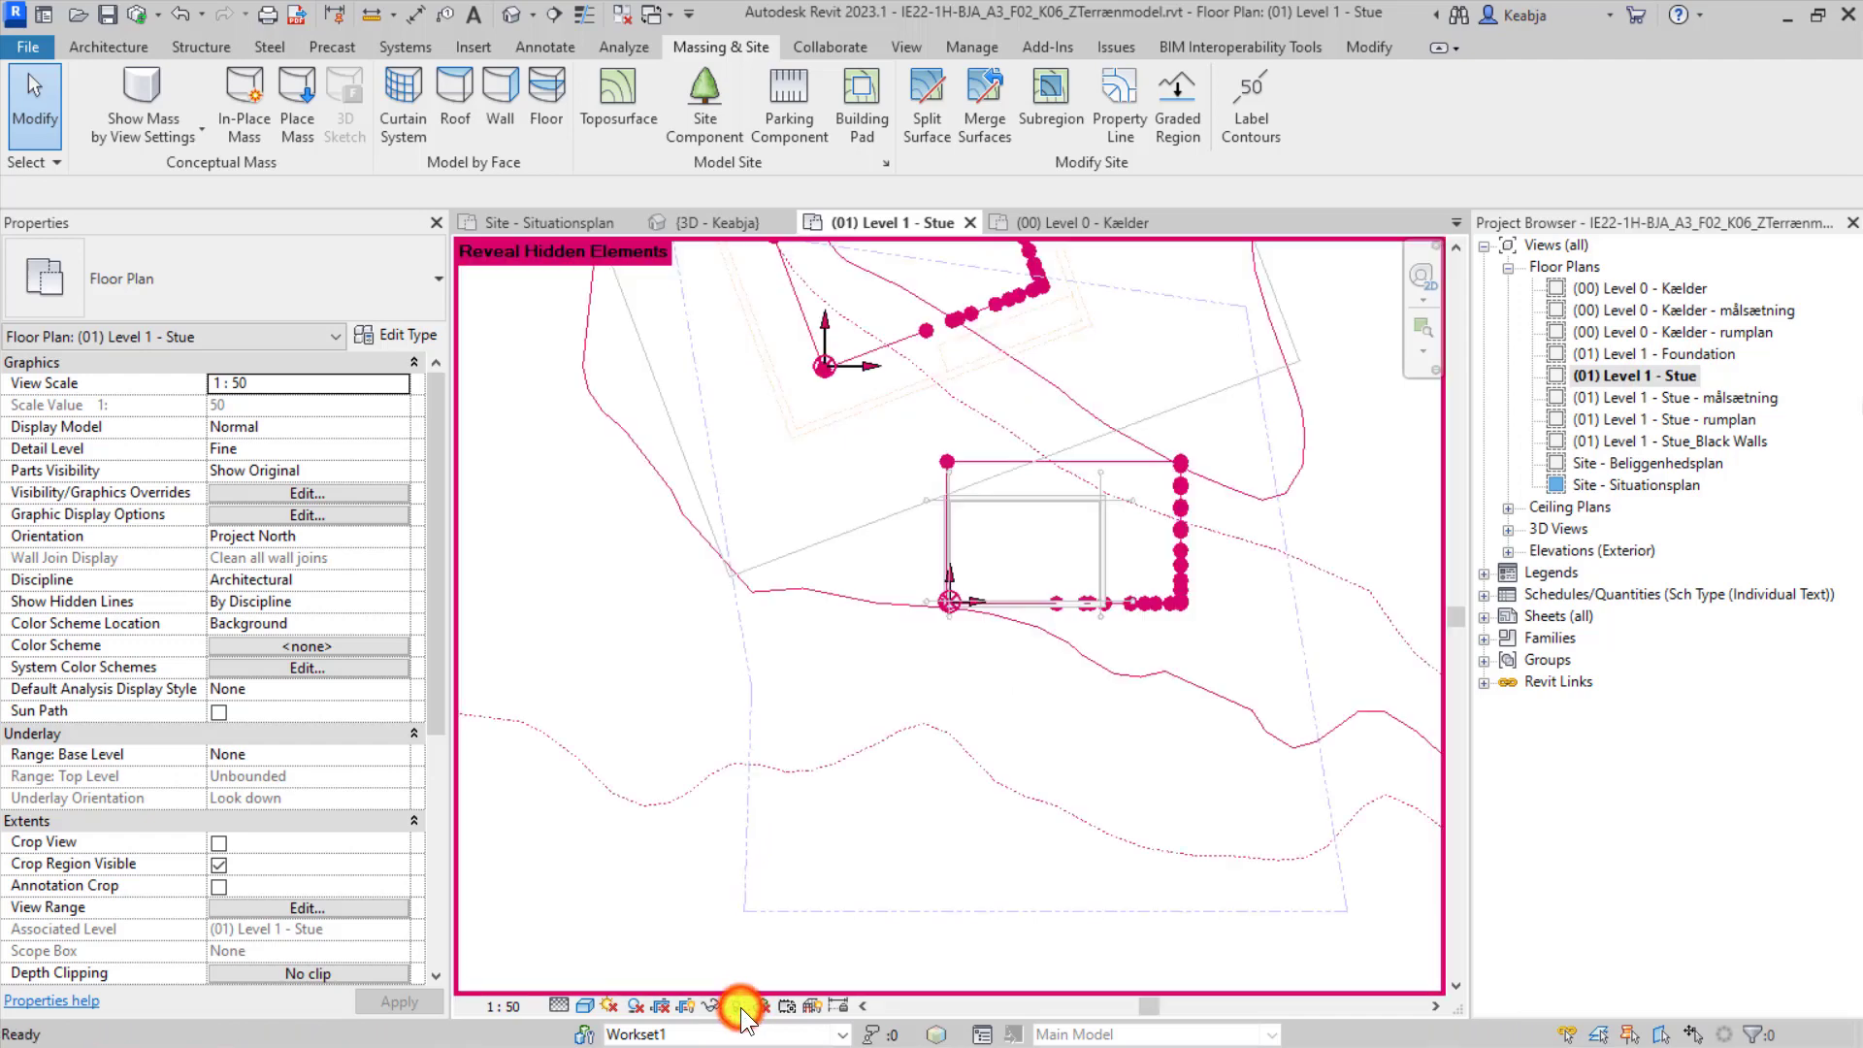
scroll(840, 901, down, 2)
click(721, 643)
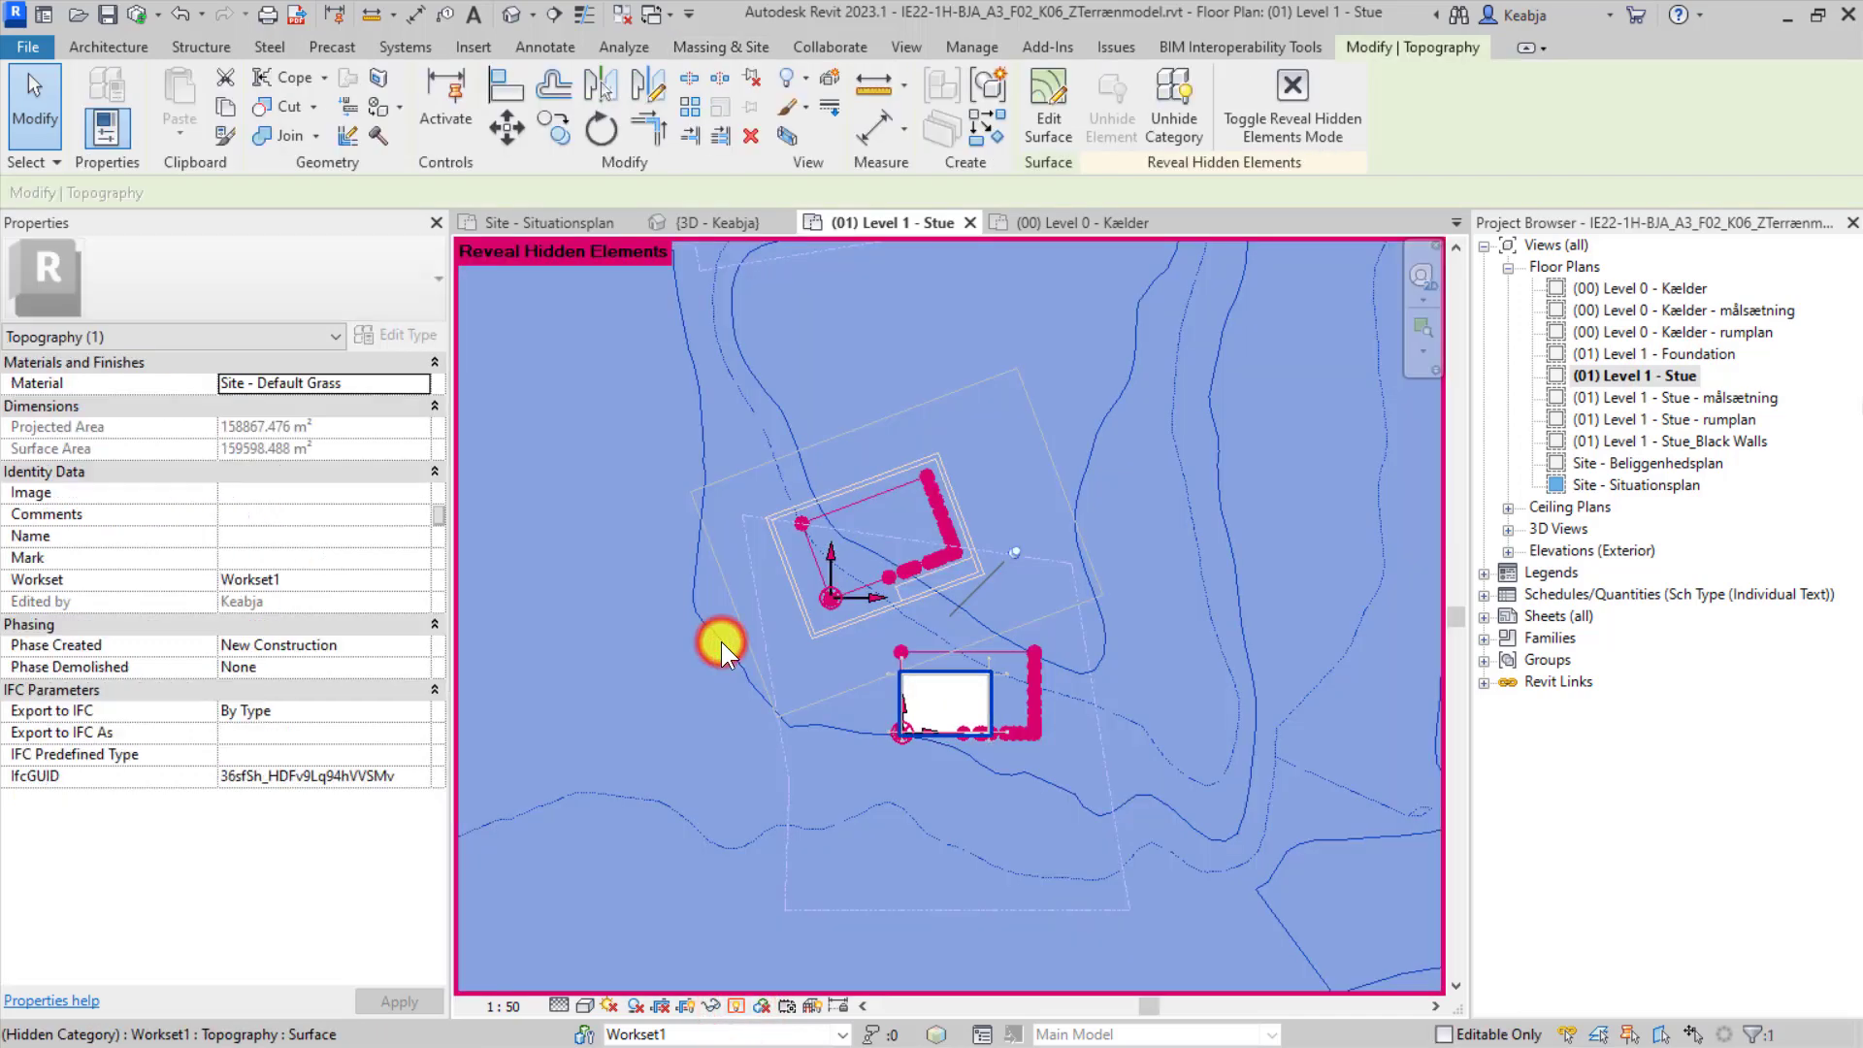
click(1180, 124)
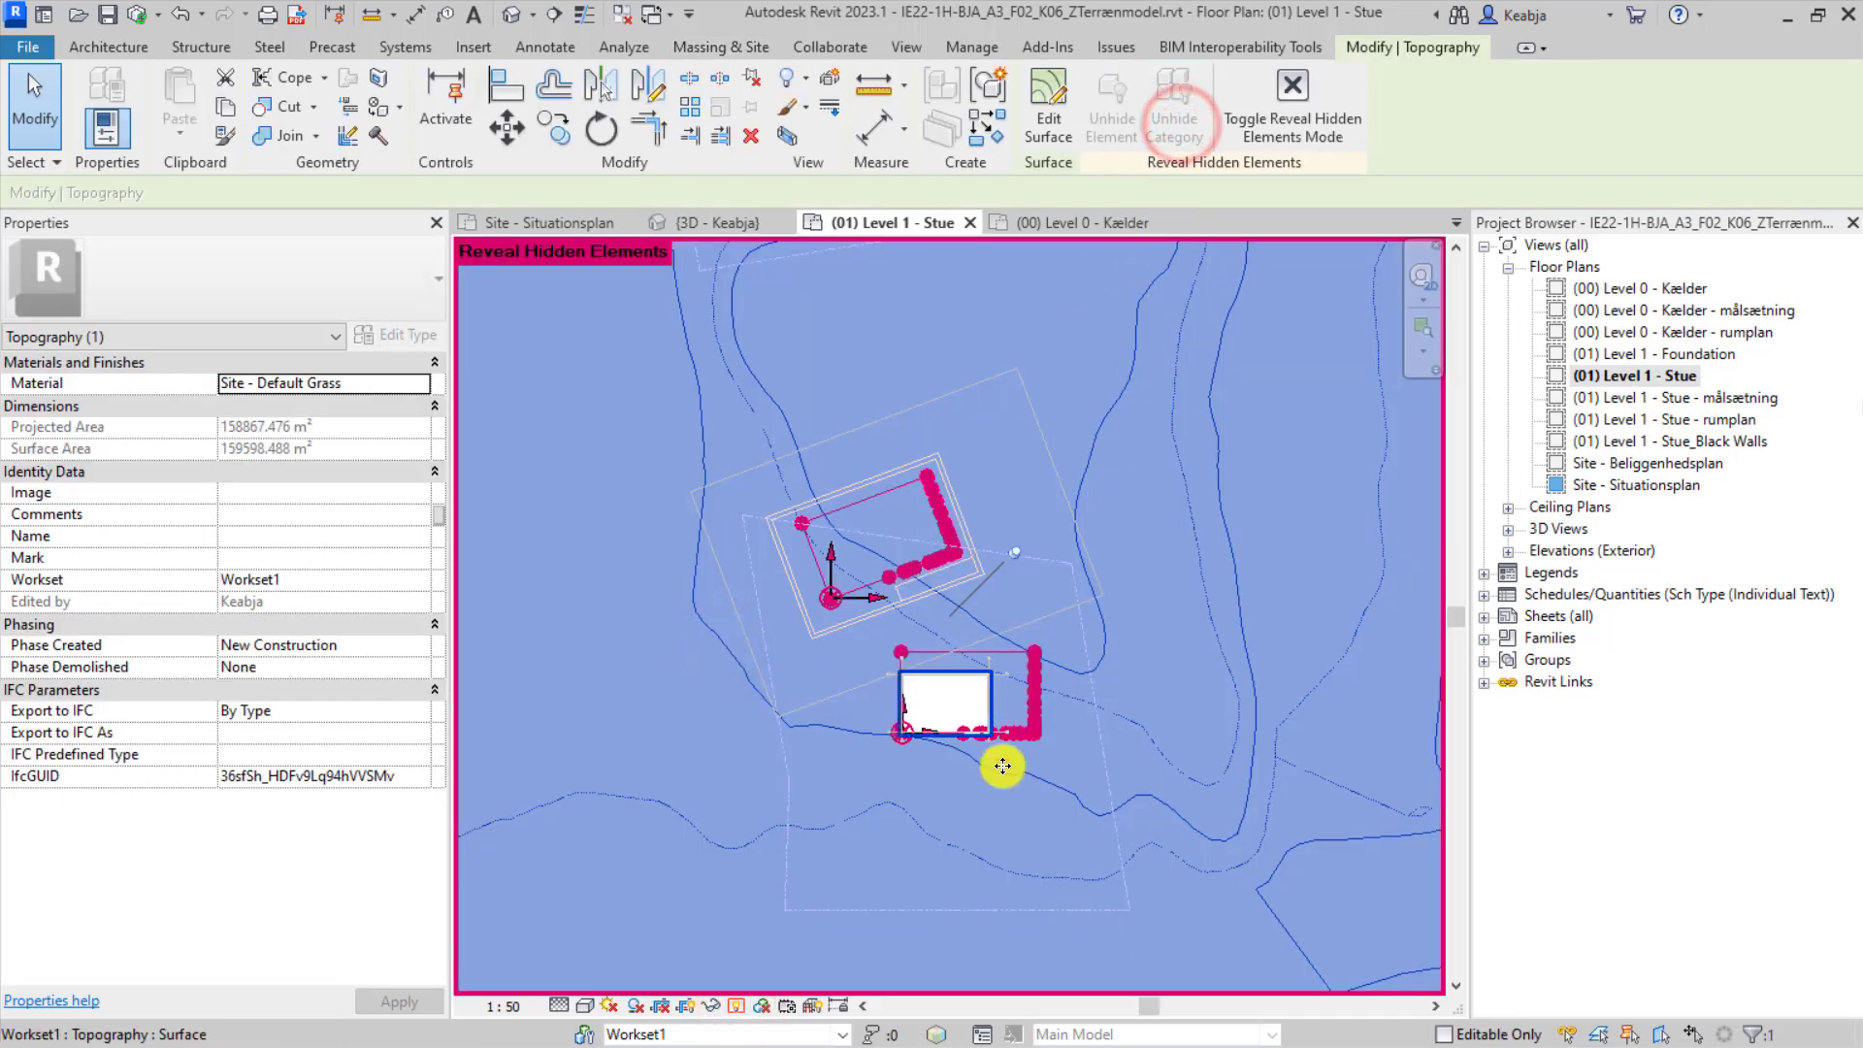
click(731, 1006)
Delete the rotated KEA_Detail_Sheet_Guide annotation from the Level 1 - Stue plan.
mouse_move(845, 865)
middle_down()
mouse_move(1095, 813)
mouse_move(1109, 757)
mouse_move(1077, 633)
middle_up()
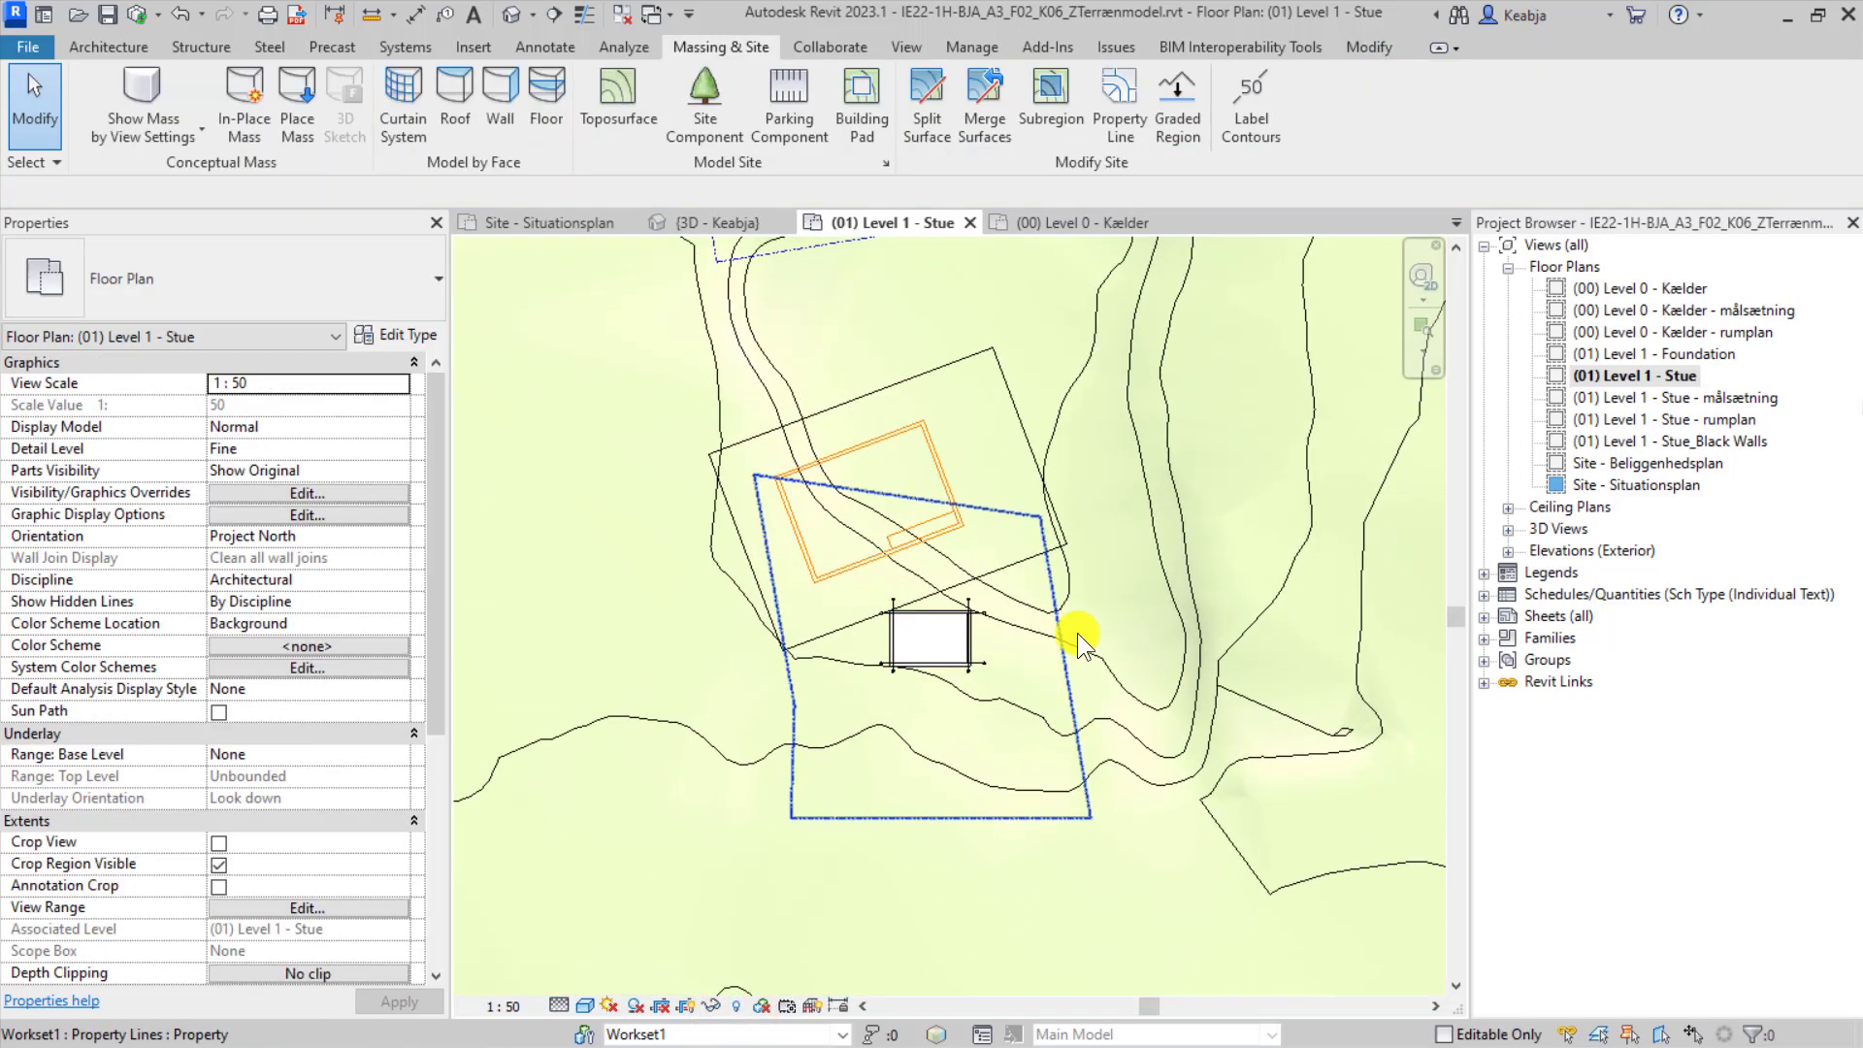
scroll(1077, 633, up, 2)
click(912, 439)
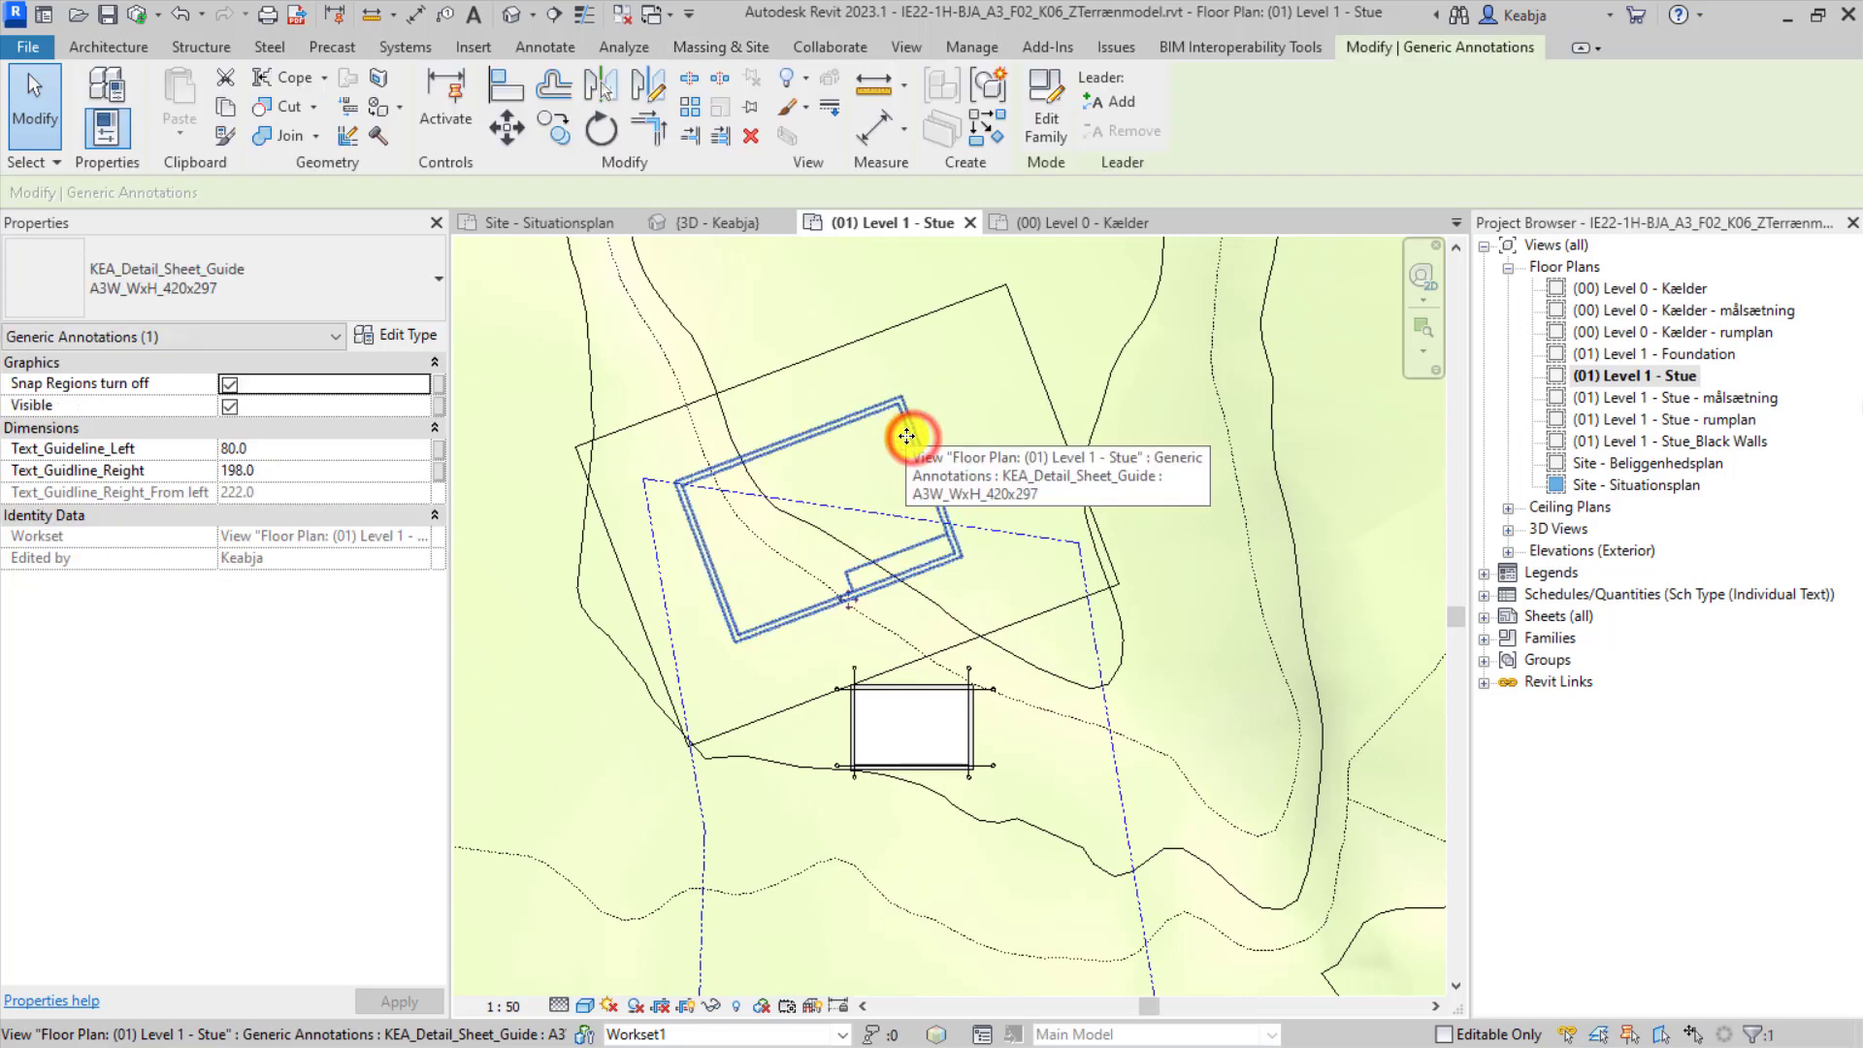
key(Delete)
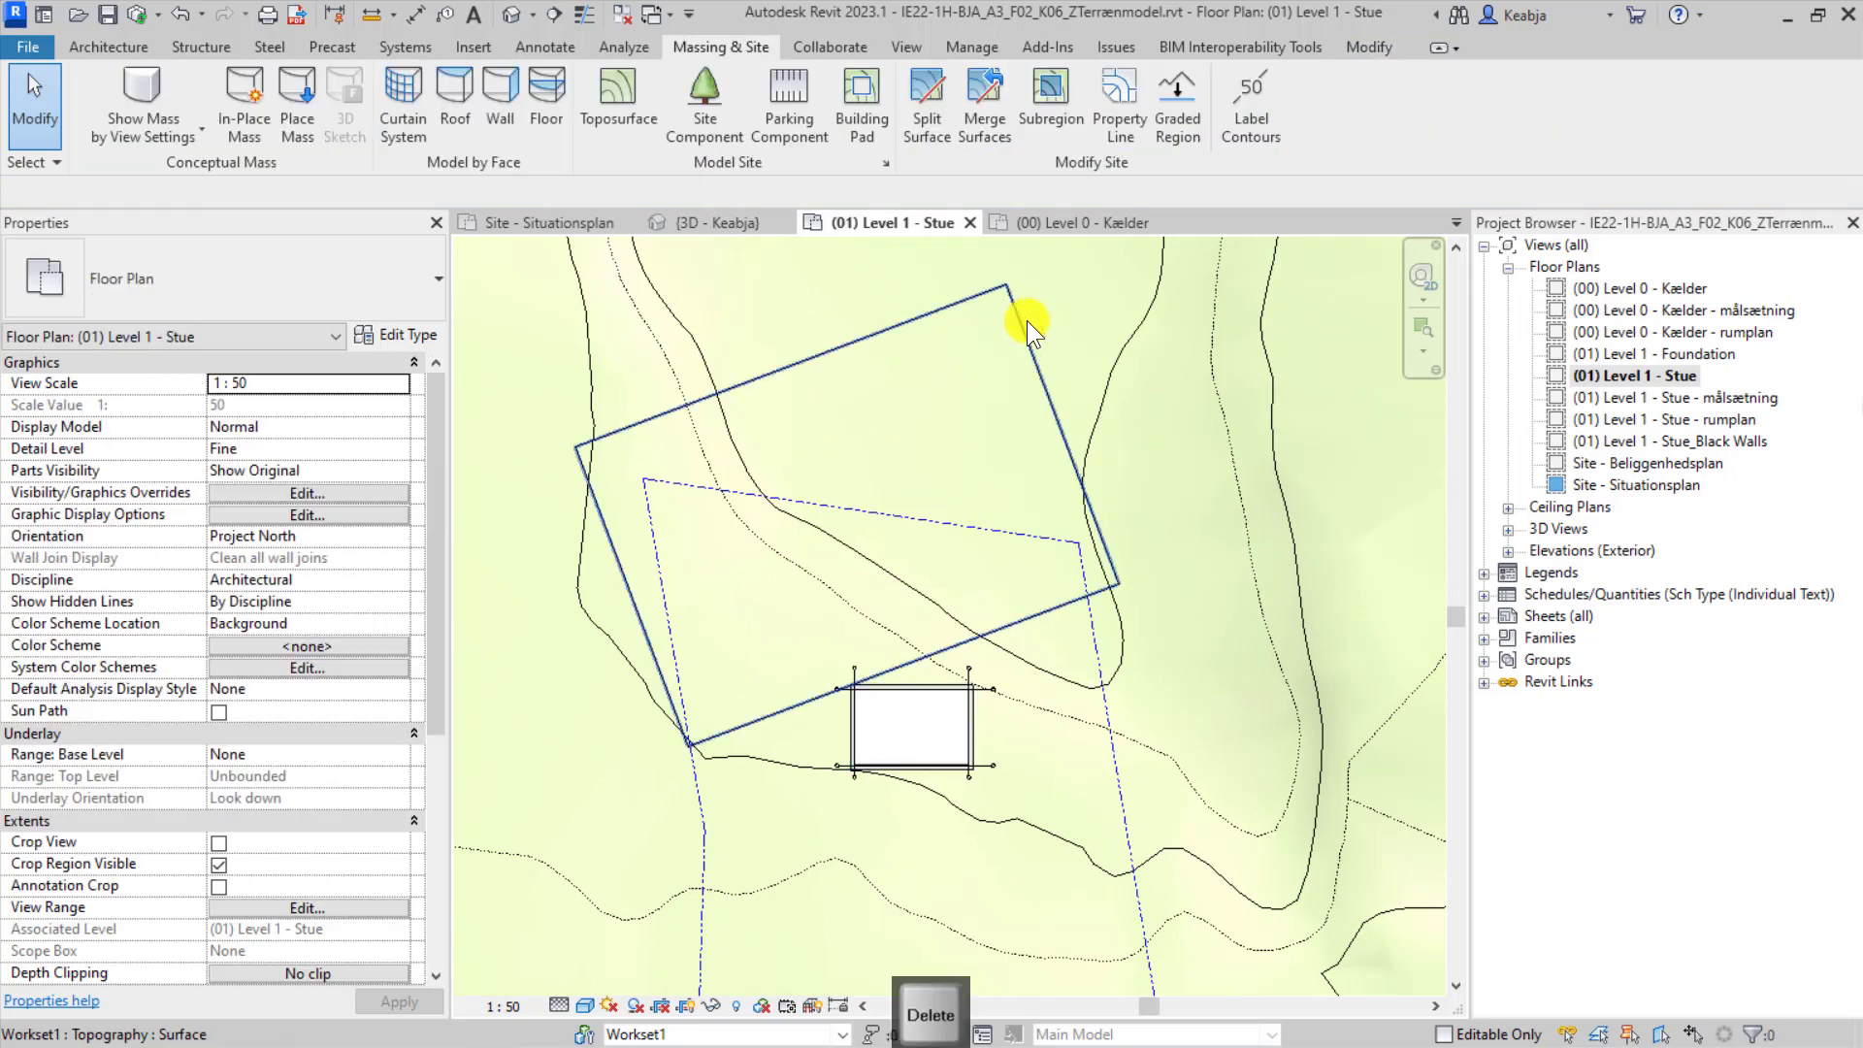
Reset the rotated crop region of the Level 1 - Stue plan and hide the crop region.
click(1027, 326)
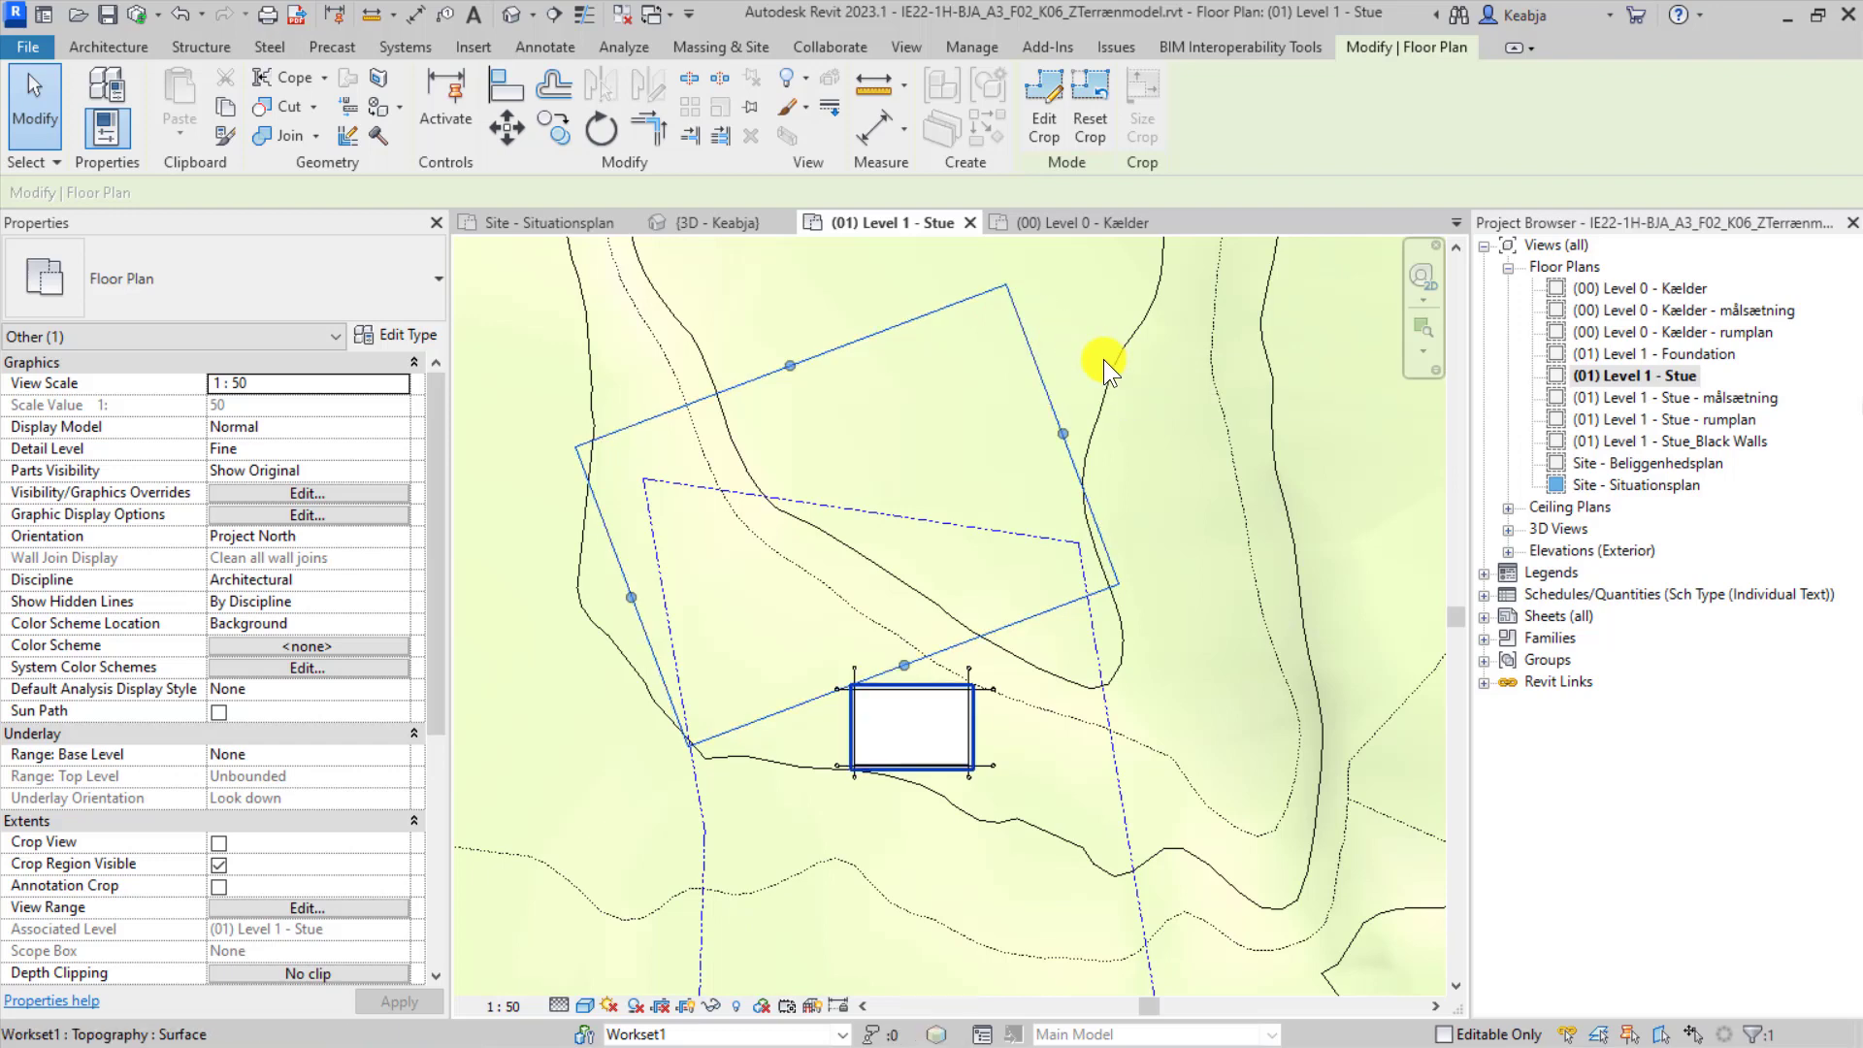
click(1093, 118)
scroll(1227, 533, down, 4)
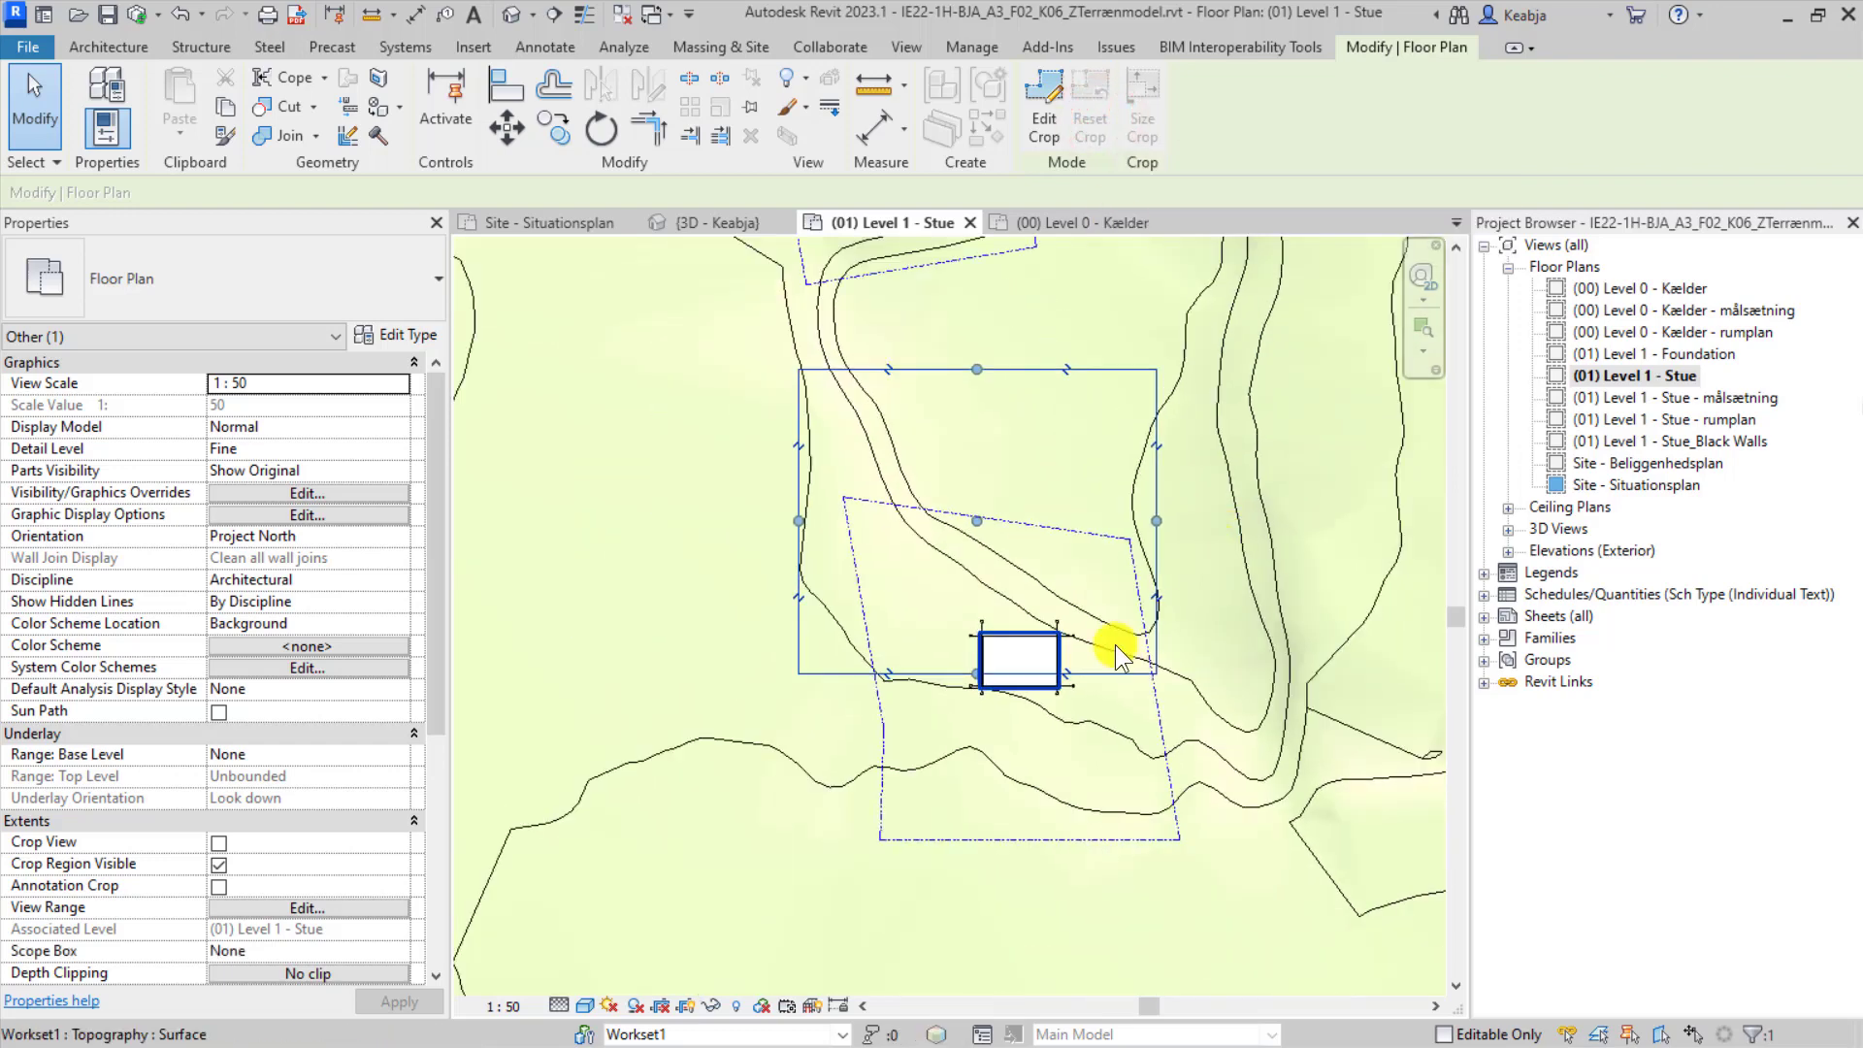
click(686, 1006)
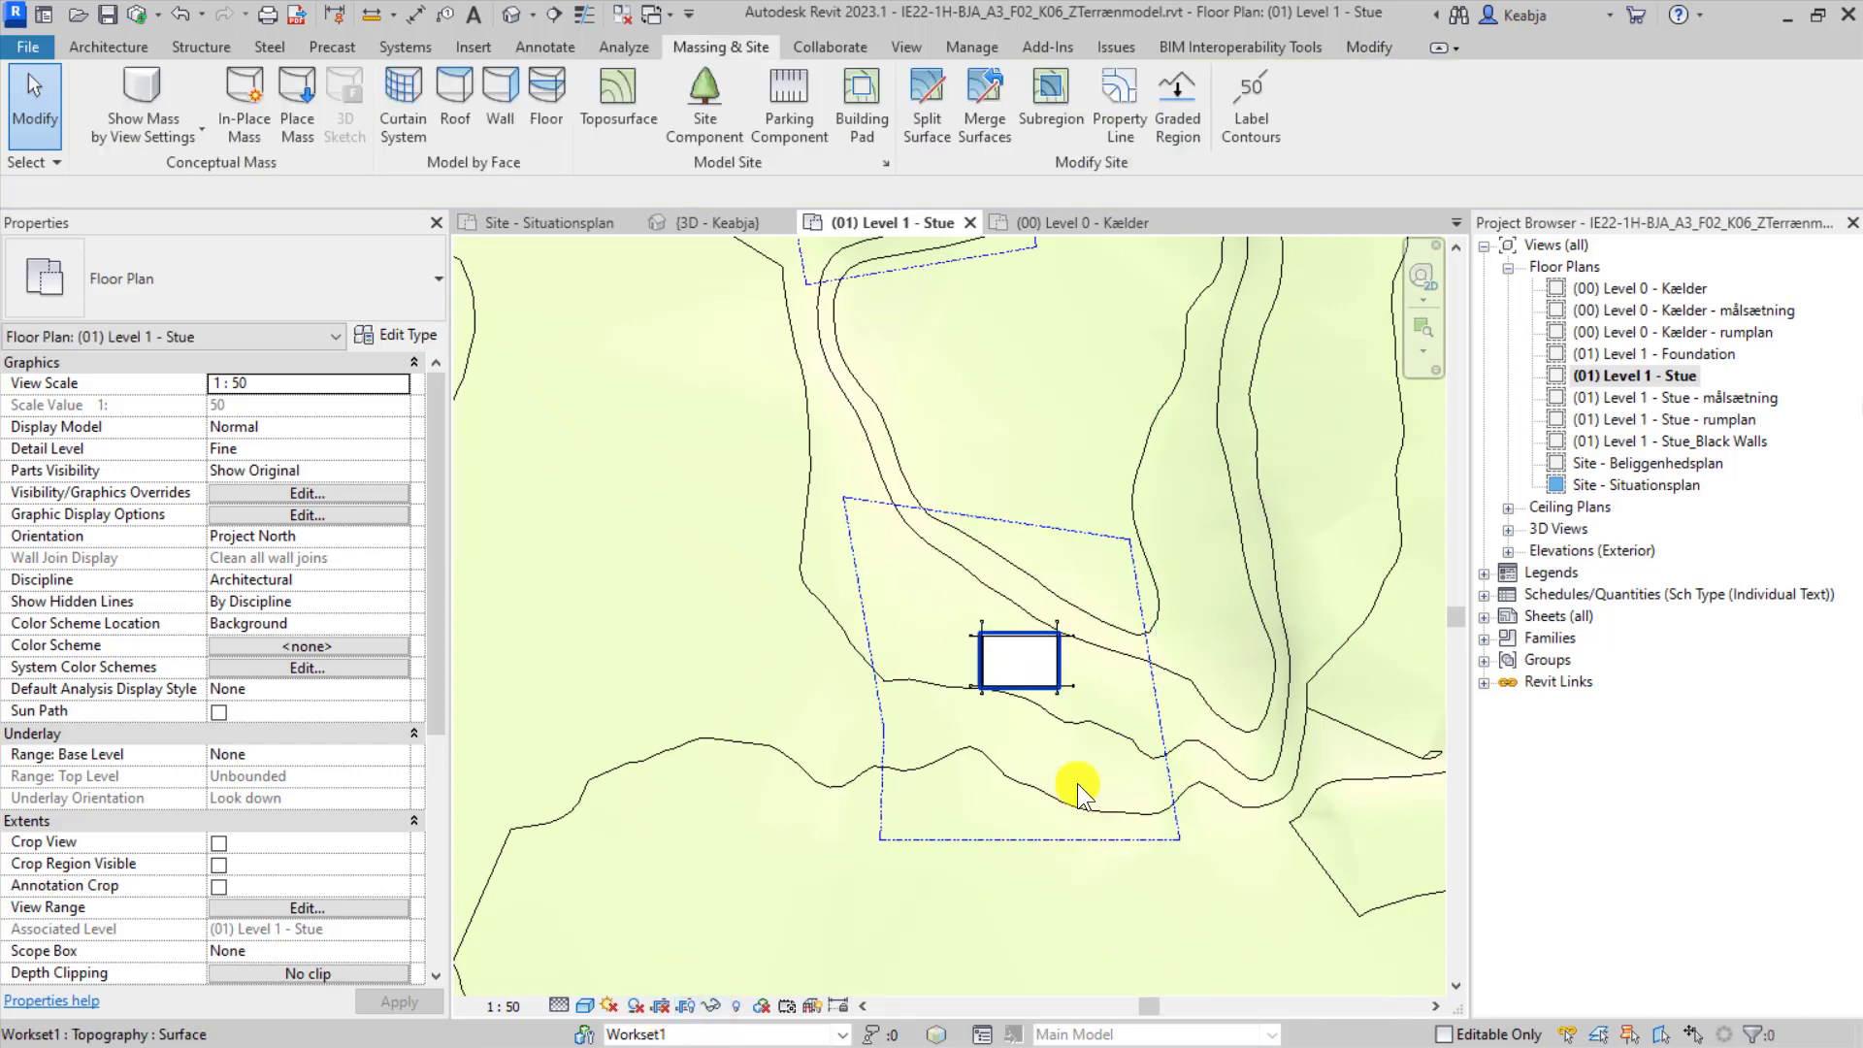
scroll(1137, 782, up, 1)
scroll(1137, 770, up, 4)
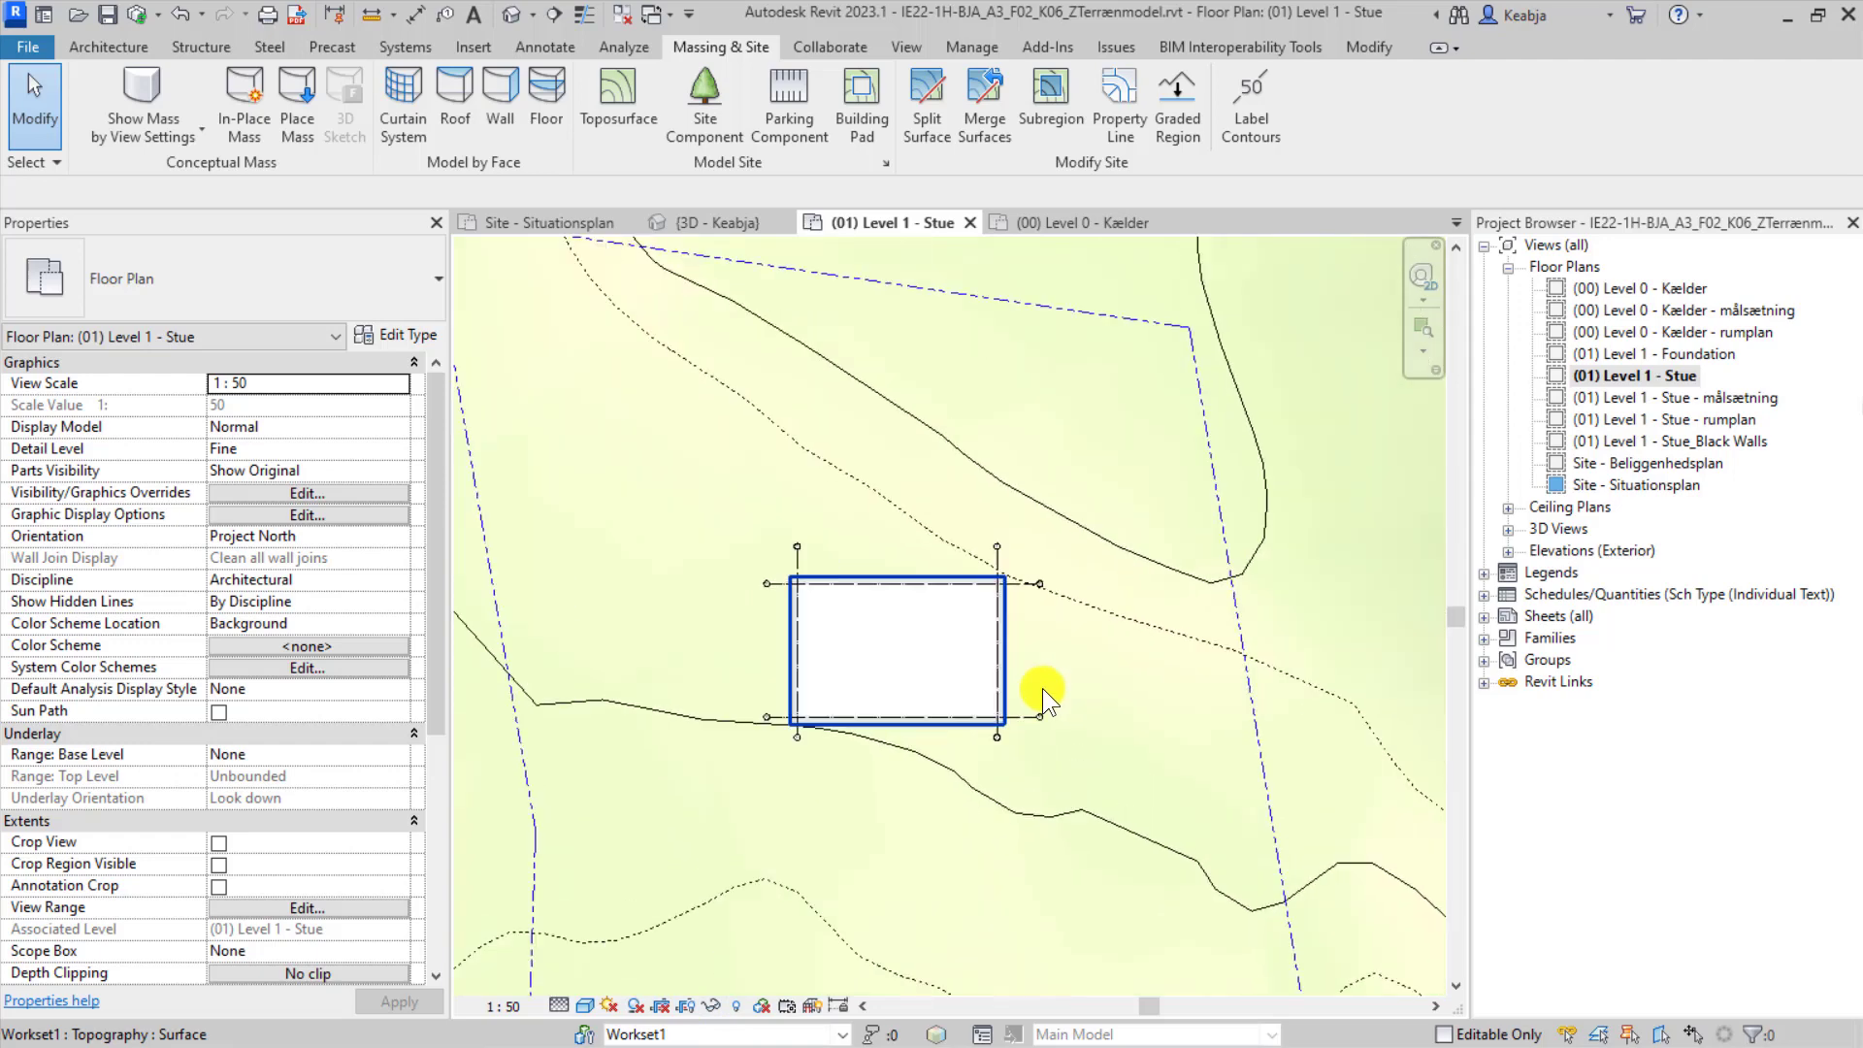
middle_drag(1043, 689, 1028, 643)
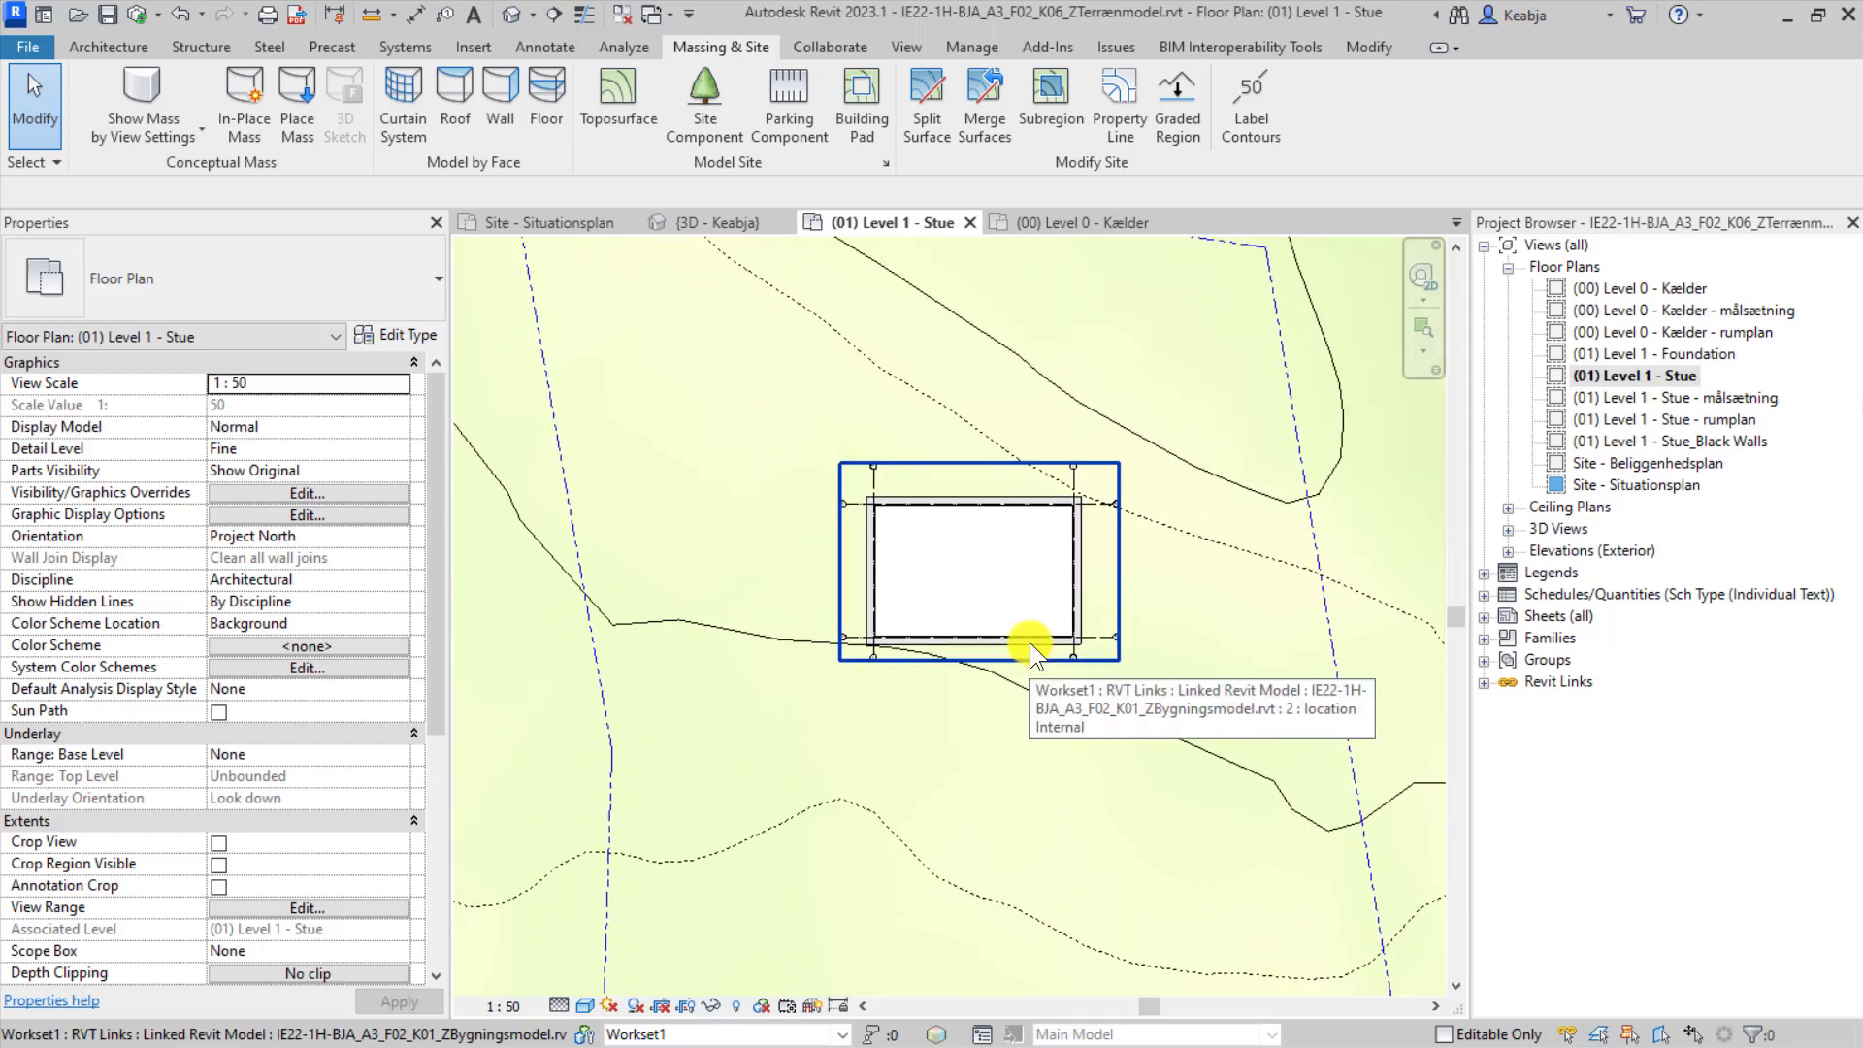